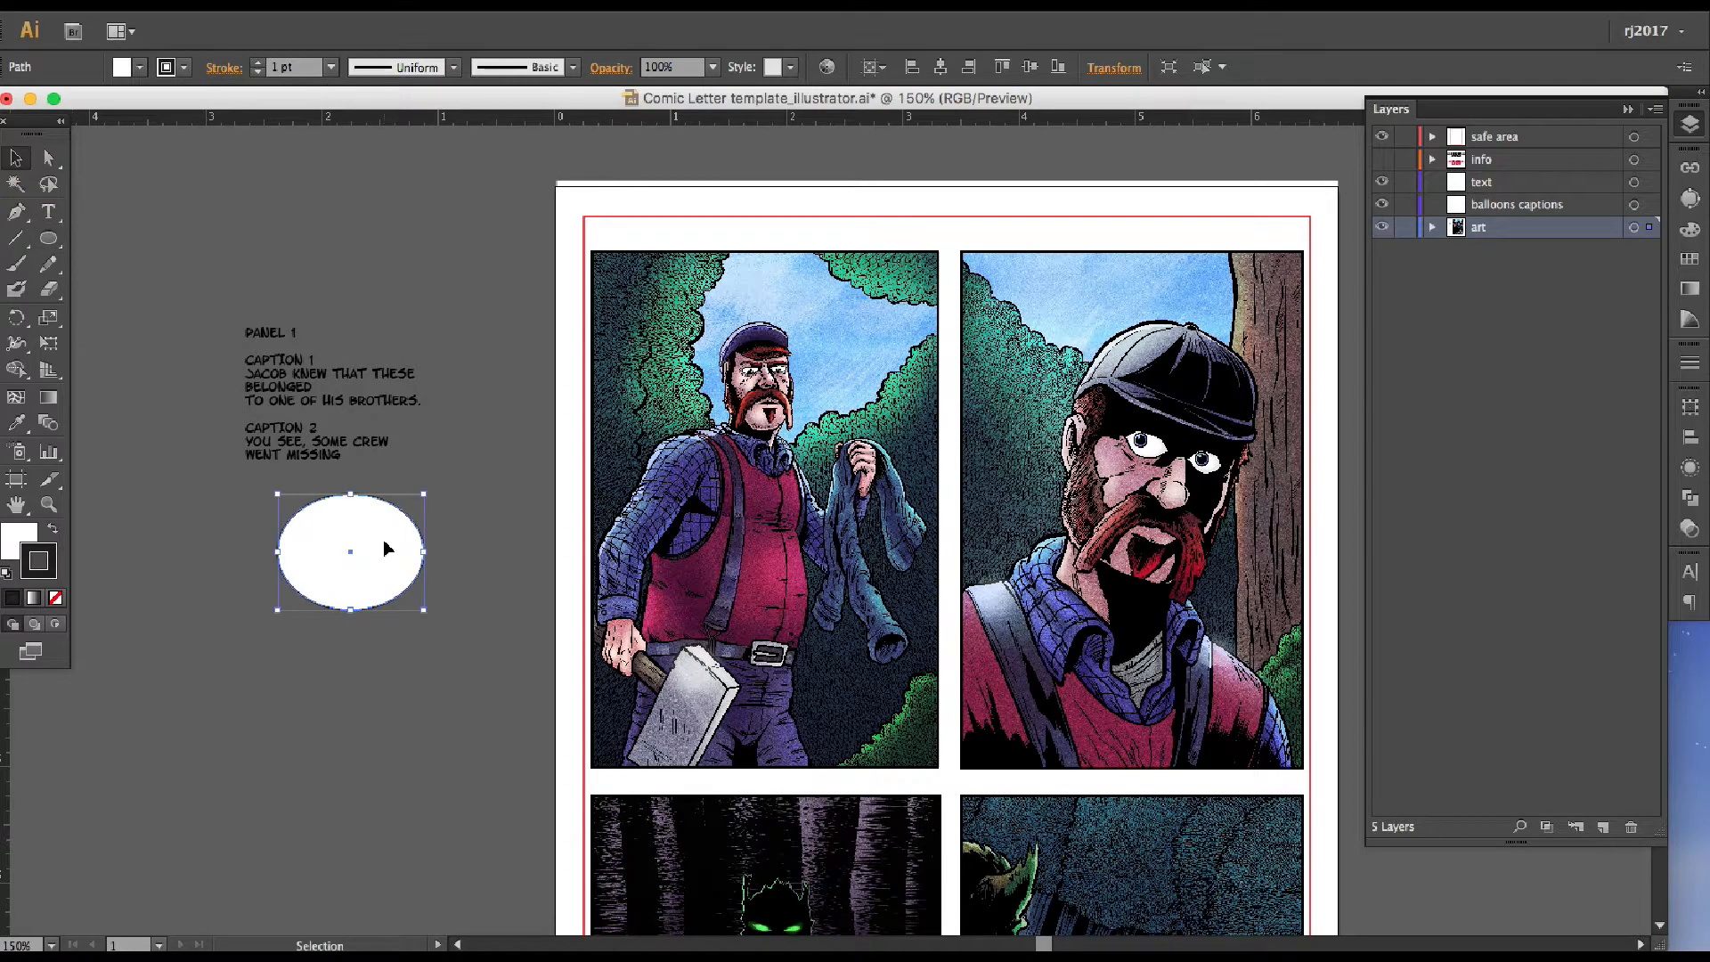
Move the white ellipse on the pasteboard slightly down and away from the script text
{"action": "left_click", "coordinate": [351, 216]}
{"action": "left_click", "coordinate": [386, 547]}
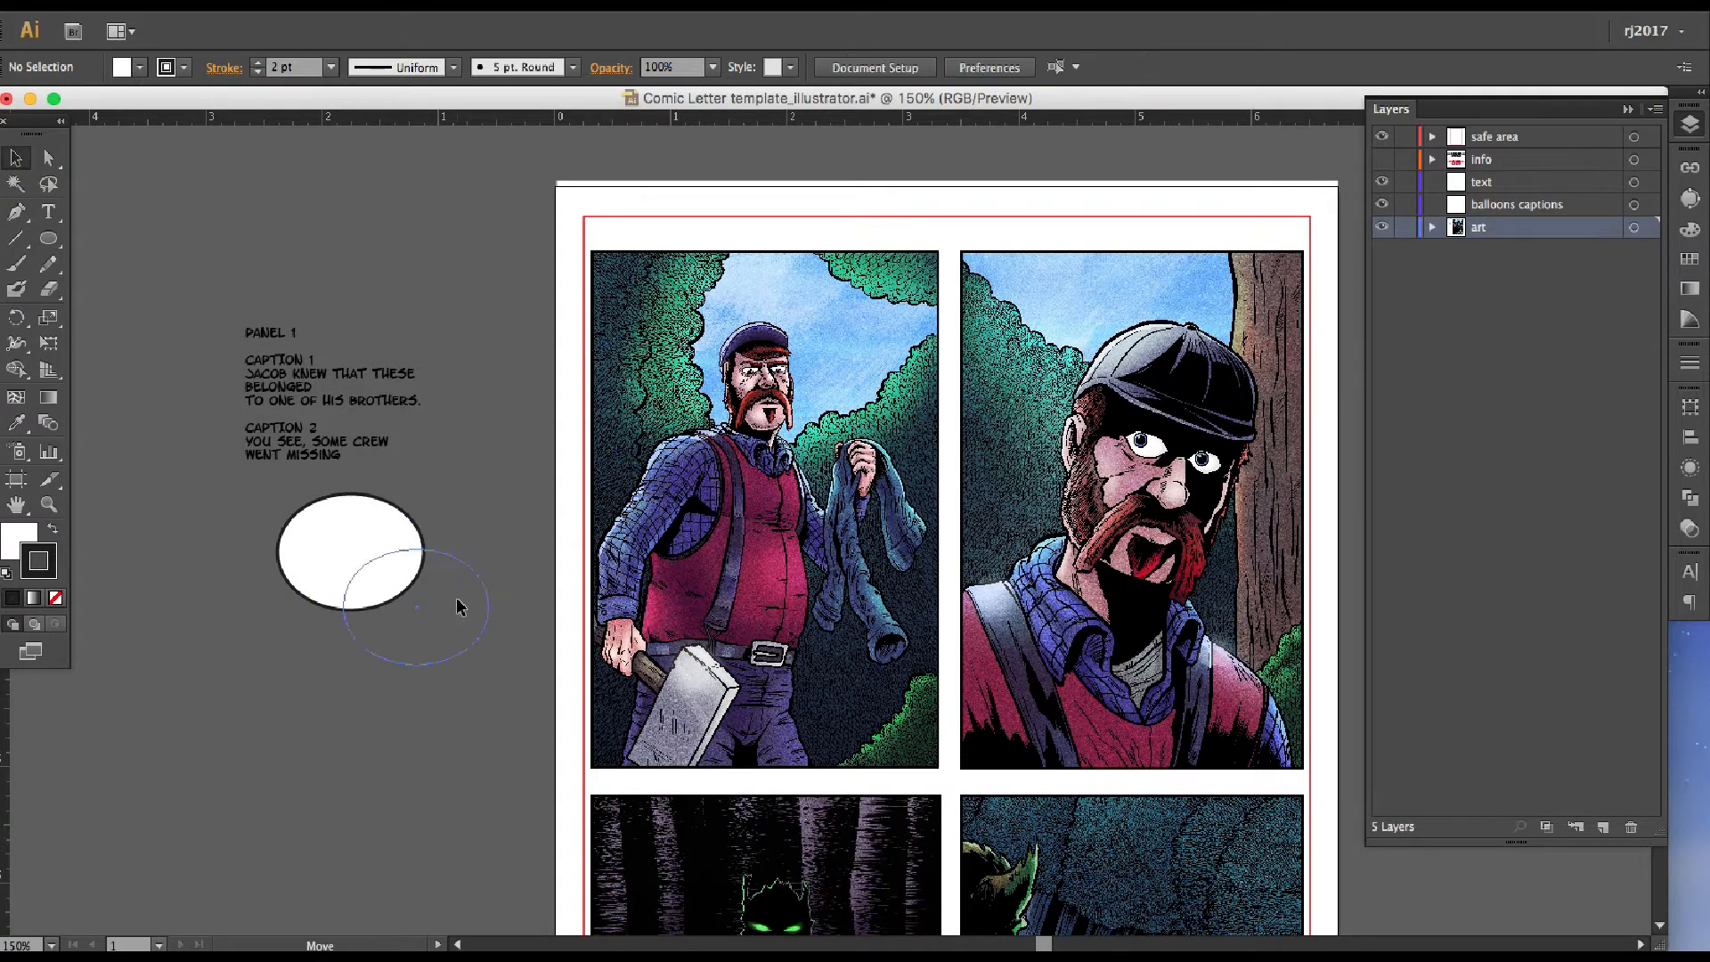
{"action": "left_click_drag", "start_coordinate": [456, 599], "coordinate": [456, 598]}
{"action": "scroll", "coordinate": [456, 599], "scroll_direction": "down", "scroll_amount": 1}
Draw a wide caption rectangle across the upper part of the first panel and adjust its size
{"action": "left_click_drag", "start_coordinate": [48, 238], "coordinate": [124, 242]}
{"action": "left_click_drag", "start_coordinate": [179, 215], "coordinate": [453, 267]}
{"action": "left_click", "coordinate": [16, 158]}
{"action": "left_click_drag", "start_coordinate": [796, 278], "coordinate": [799, 278]}
{"action": "left_click_drag", "start_coordinate": [883, 311], "coordinate": [875, 303]}
Fill the caption rectangle with a purple sampled from the artwork and give it a black 2 pt stroke
{"action": "left_click", "coordinate": [10, 545]}
{"action": "left_click", "coordinate": [1690, 229]}
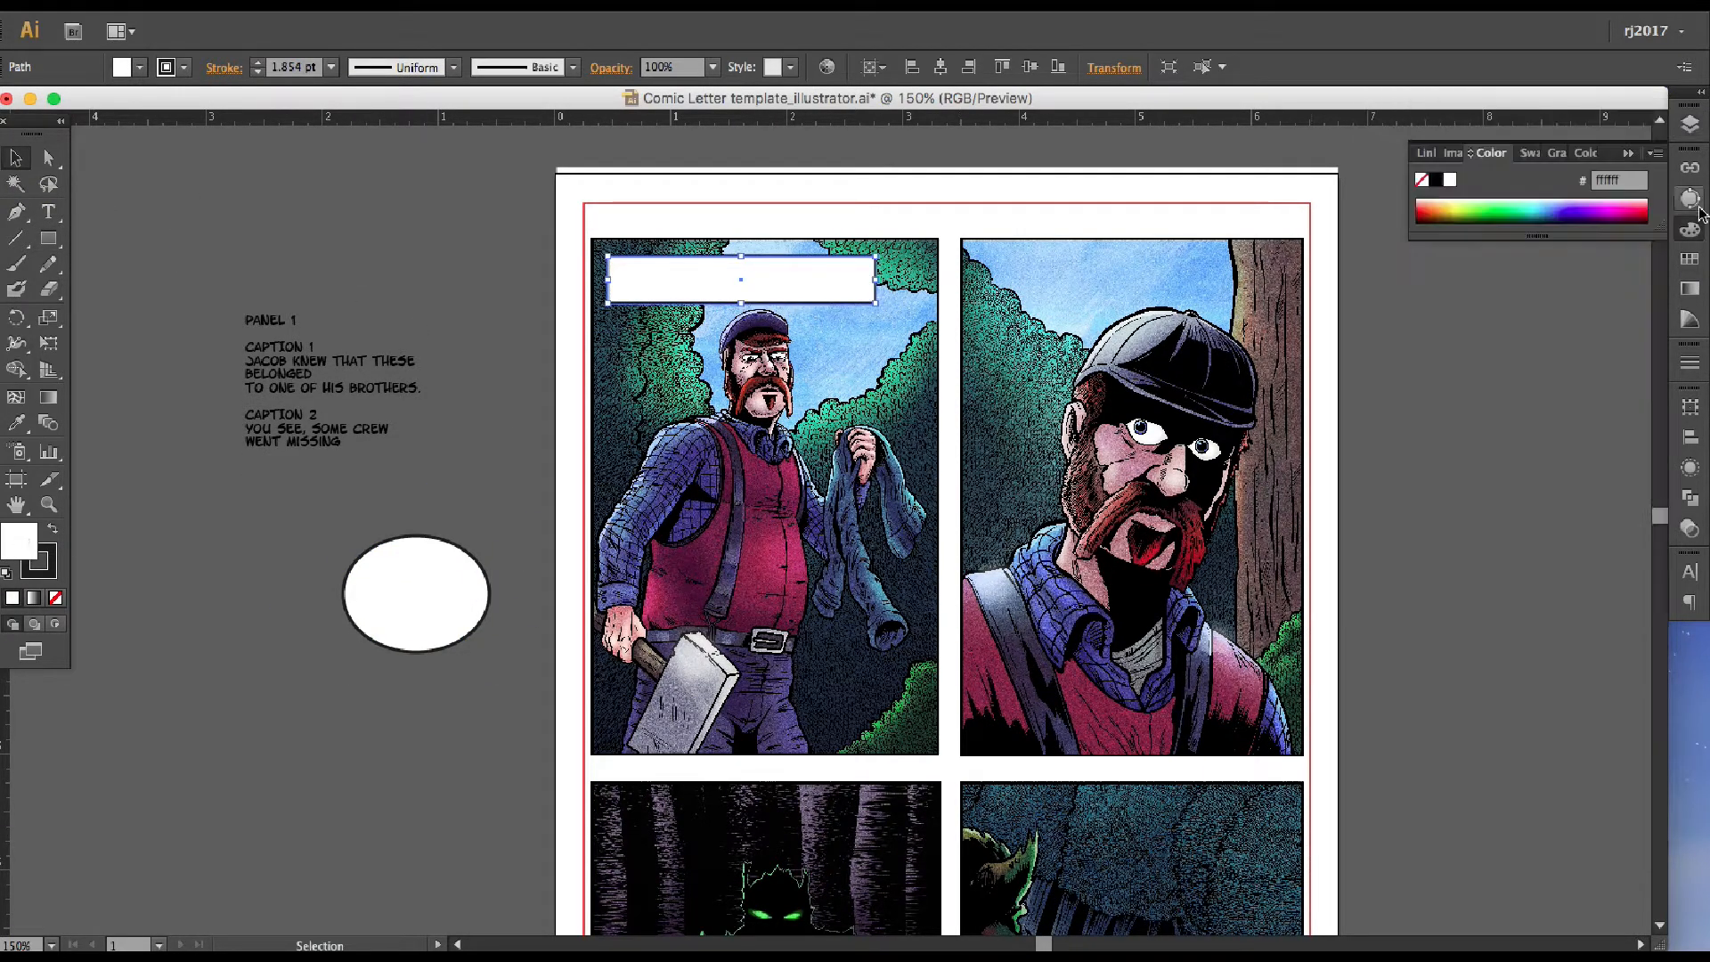
{"action": "left_click", "coordinate": [1460, 207]}
{"action": "left_click", "coordinate": [1455, 212]}
{"action": "left_click", "coordinate": [1458, 215]}
{"action": "key", "text": "i"}
{"action": "left_click", "coordinate": [700, 445]}
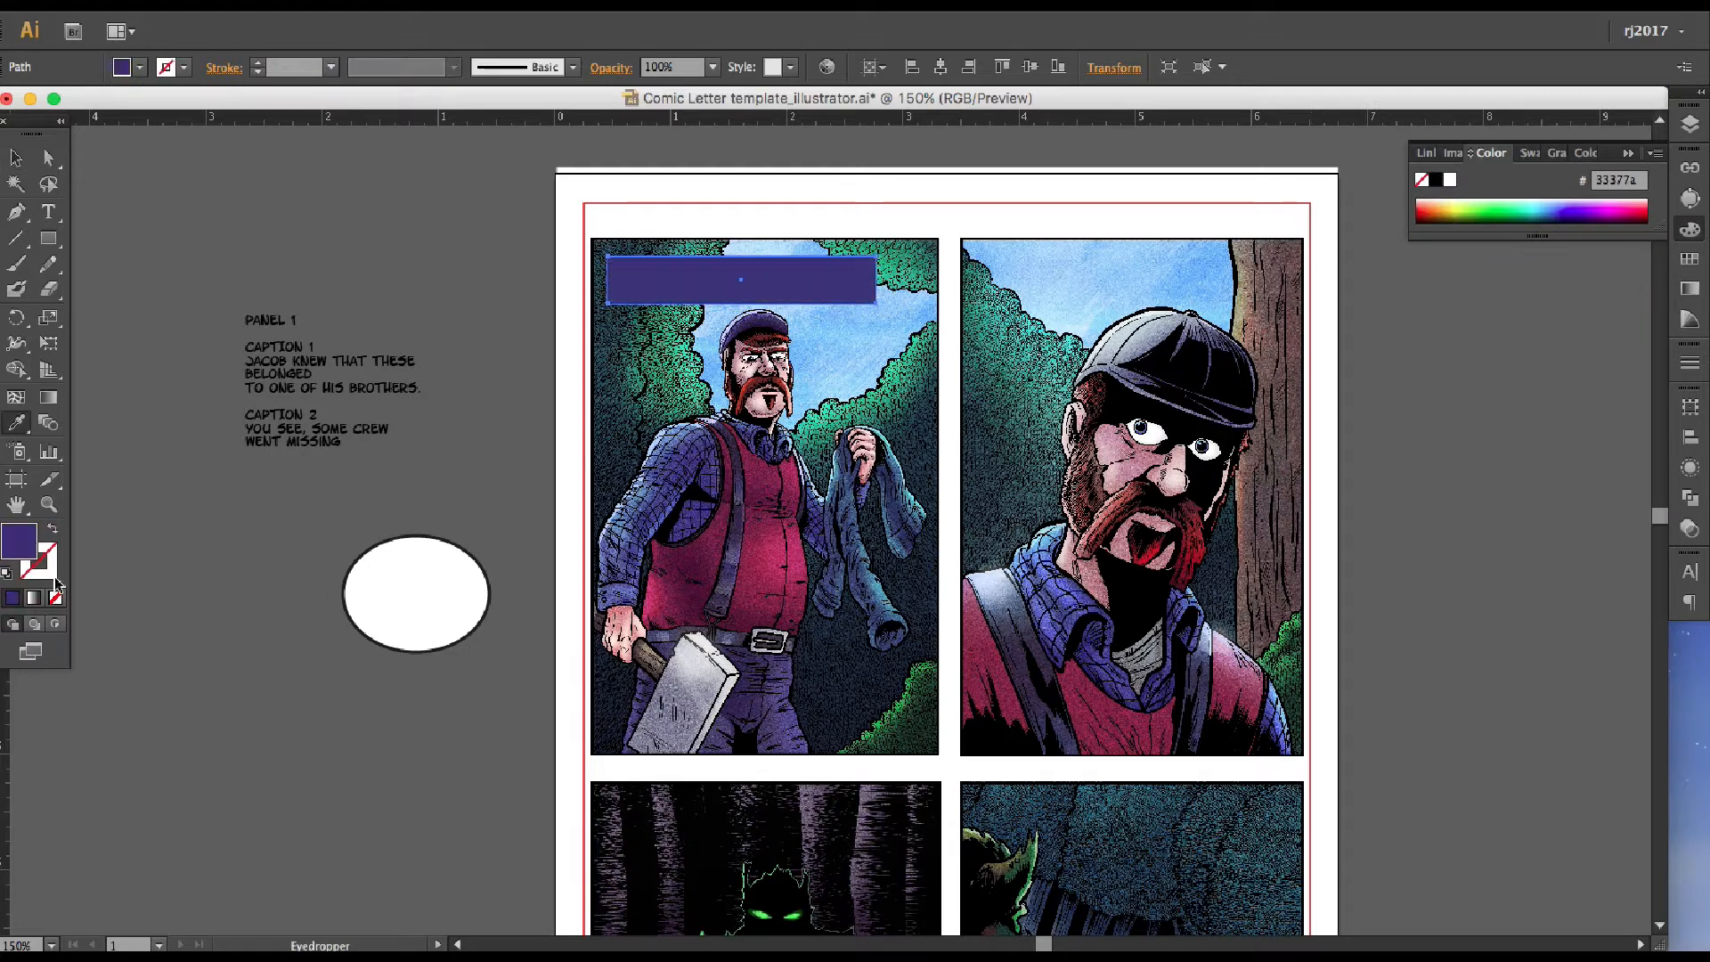
{"action": "left_click", "coordinate": [1433, 182]}
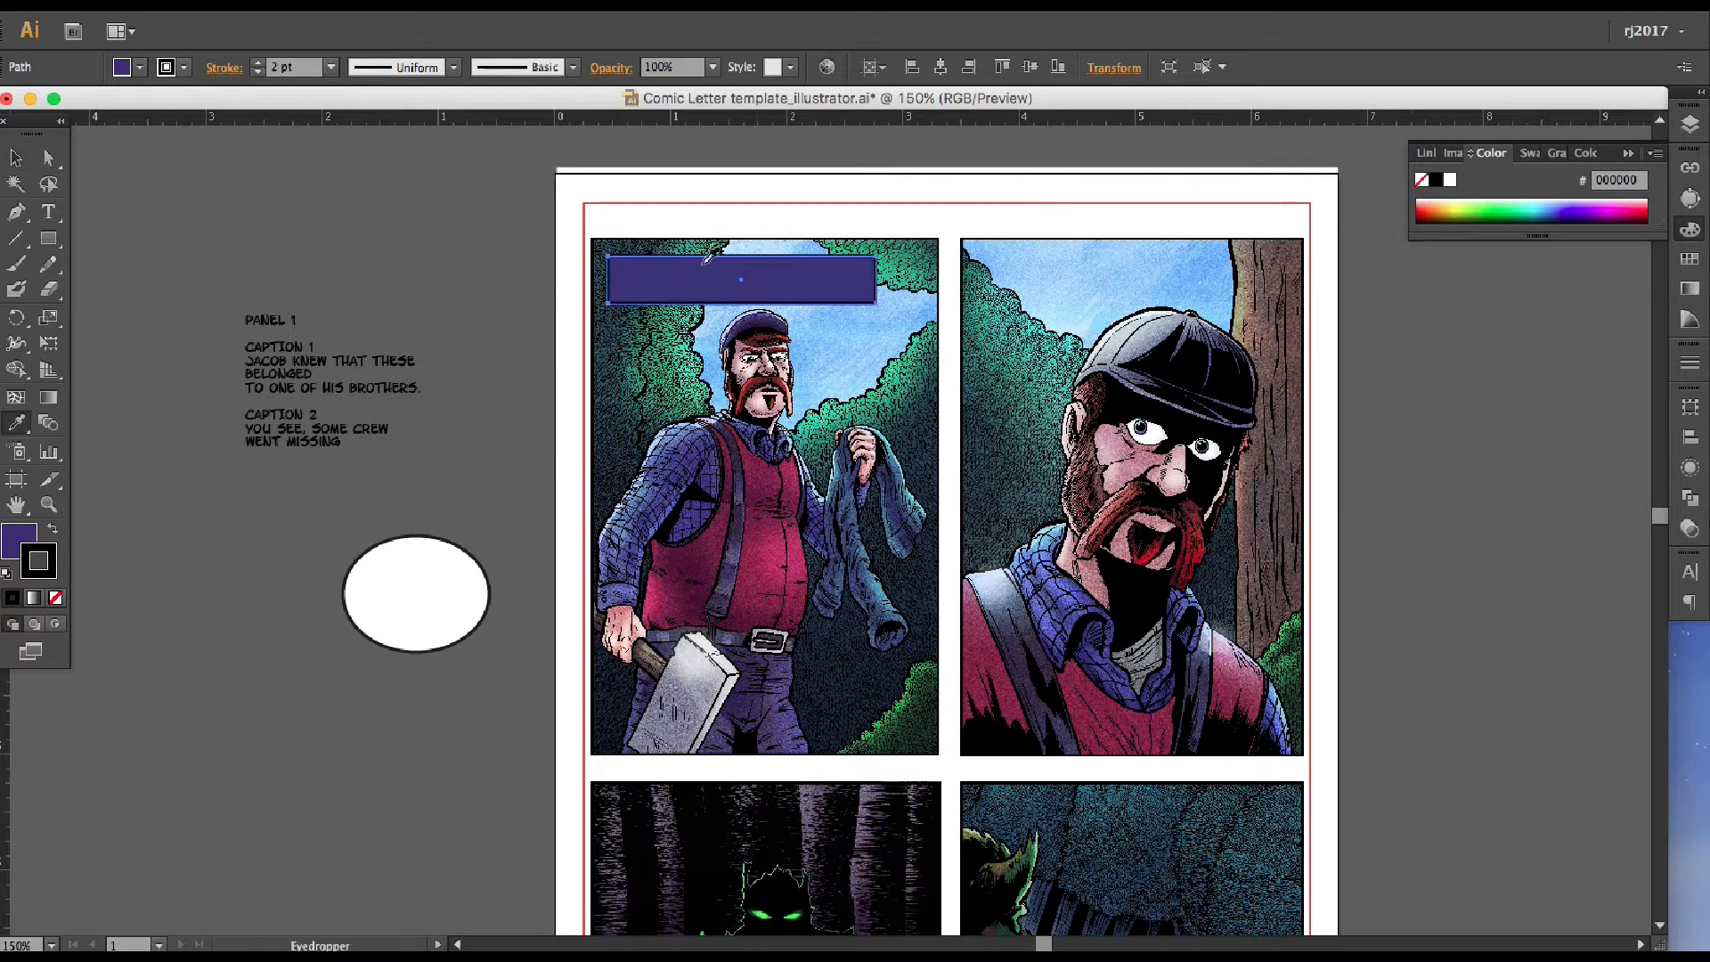
Try the sampled blue 4780cb as the caption rectangle's fill by its hex code, and settle on yellow ffd500
{"action": "left_click", "coordinate": [503, 441]}
{"action": "key", "text": "i"}
{"action": "double_click", "coordinate": [18, 541]}
{"action": "key", "text": "super+c"}
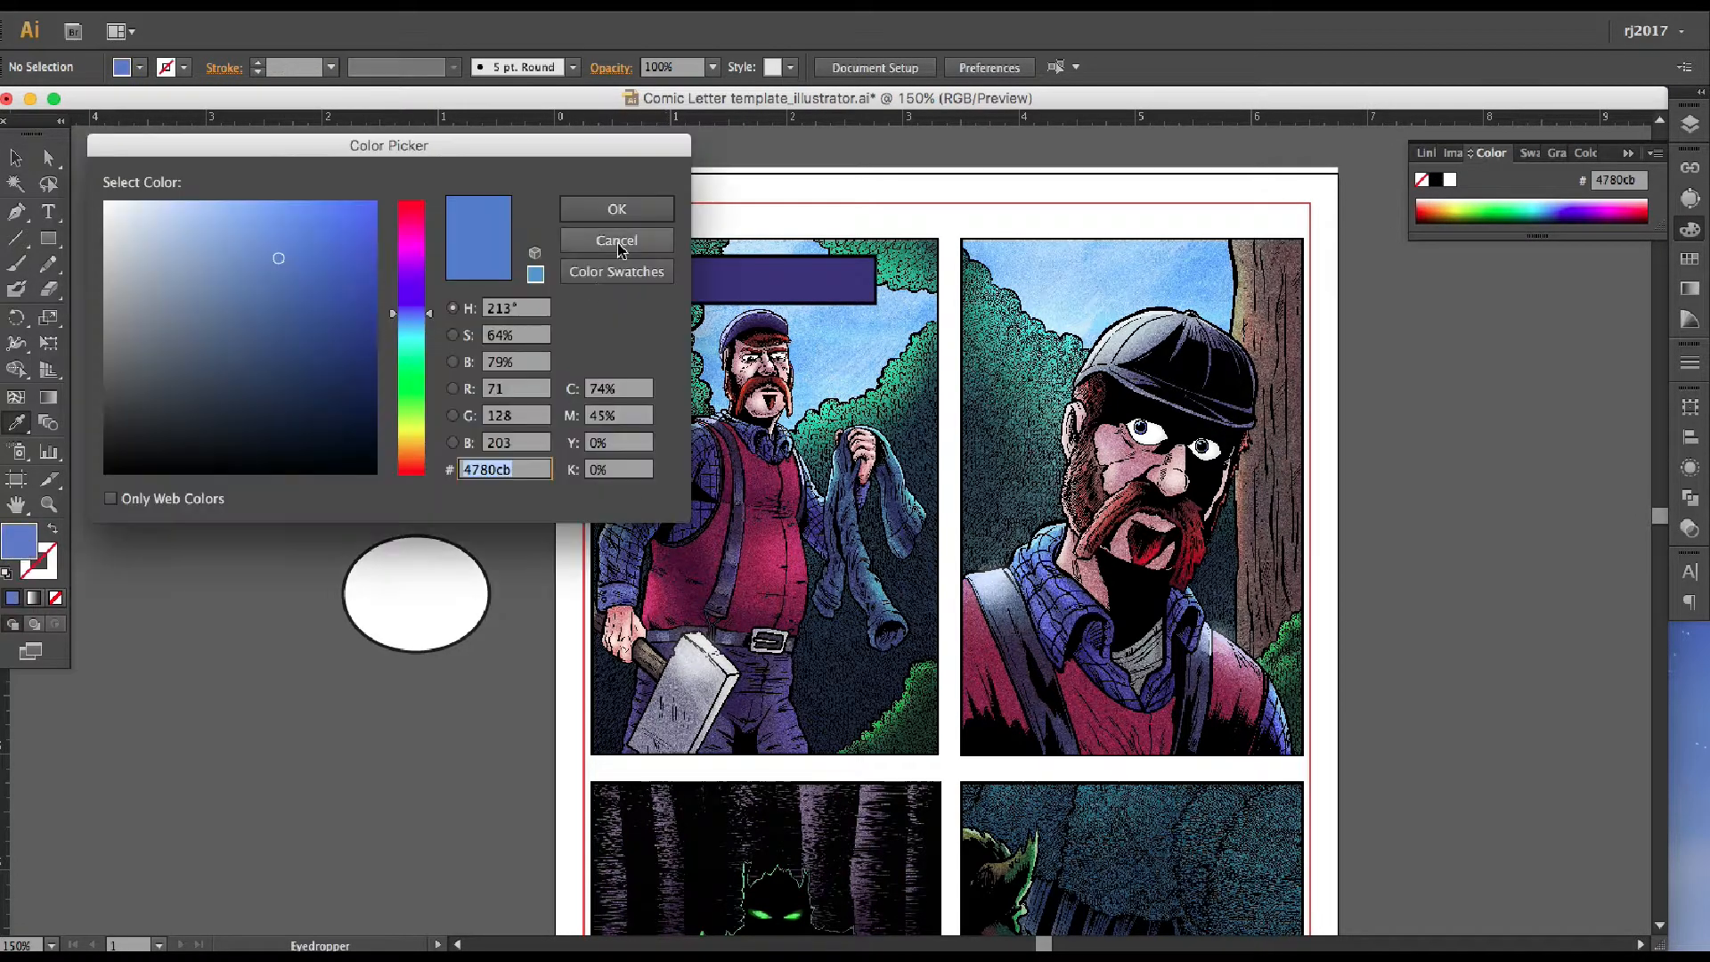
{"action": "left_click", "coordinate": [620, 242]}
{"action": "key", "text": "v"}
{"action": "left_click", "coordinate": [713, 283]}
{"action": "double_click", "coordinate": [17, 540]}
{"action": "key", "text": "super+v"}
{"action": "left_click", "coordinate": [617, 210]}
{"action": "left_click", "coordinate": [1456, 209]}
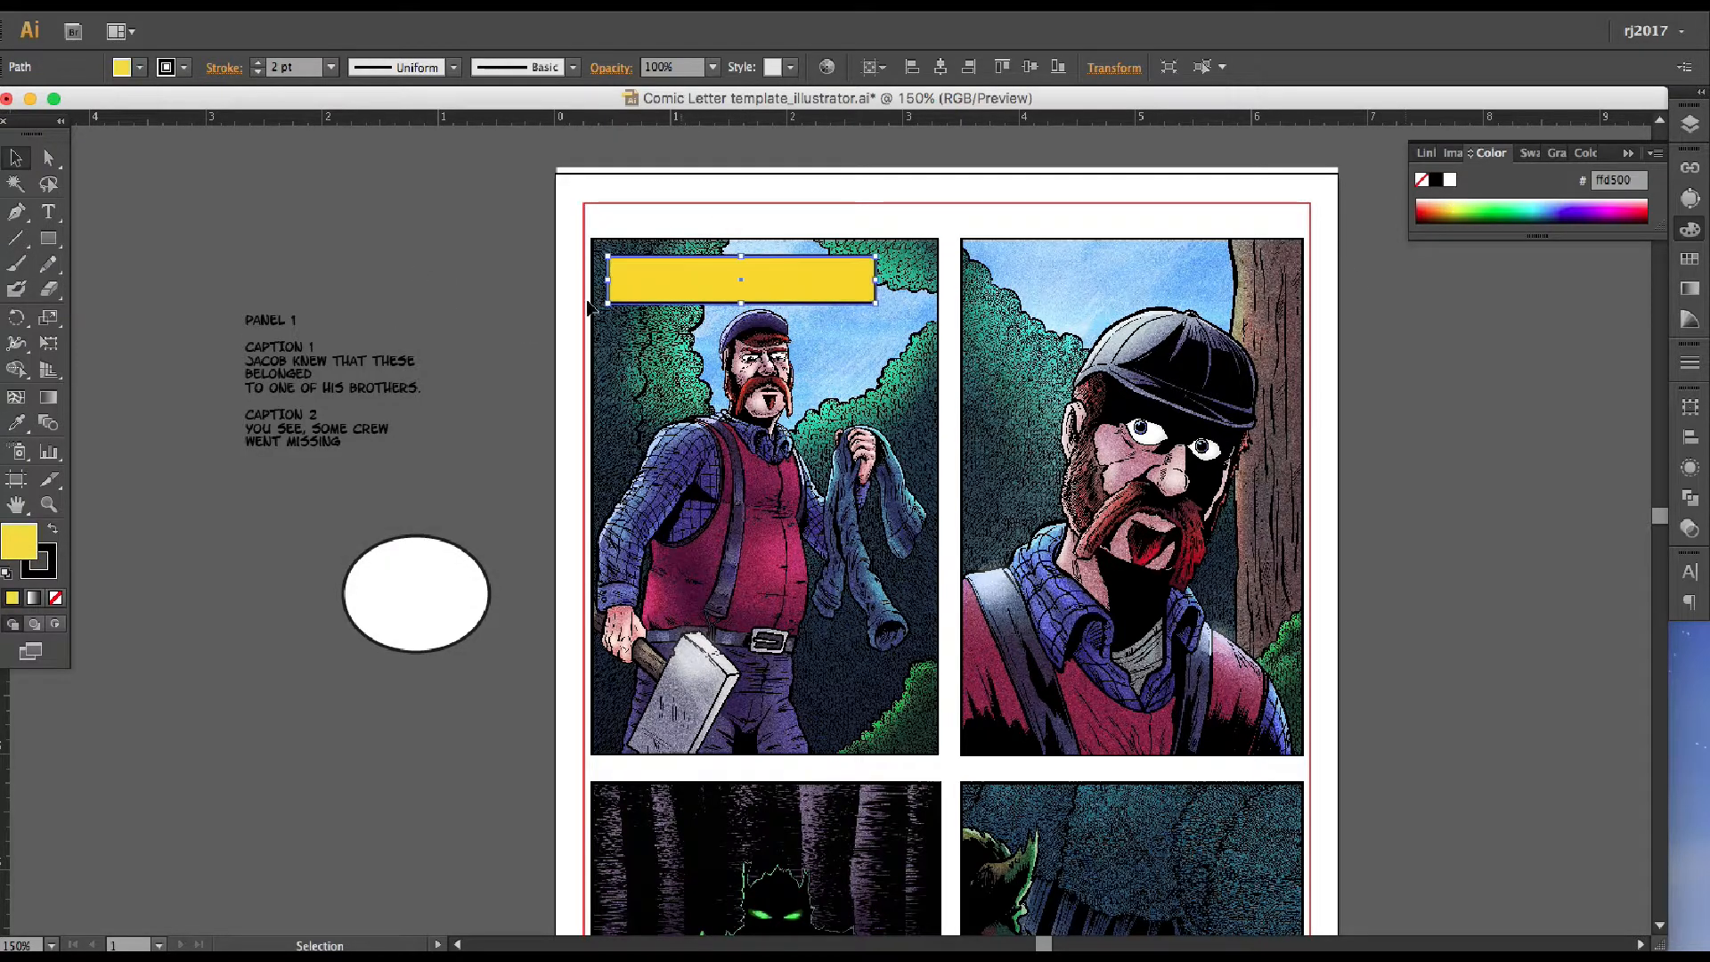
Enlarge the script text frame, place a duplicate of it below the original on the pasteboard, and move the ellipse above both
{"action": "left_click", "coordinate": [338, 383]}
{"action": "left_click_drag", "start_coordinate": [478, 440], "coordinate": [529, 509]}
{"action": "key", "text": "super+c"}
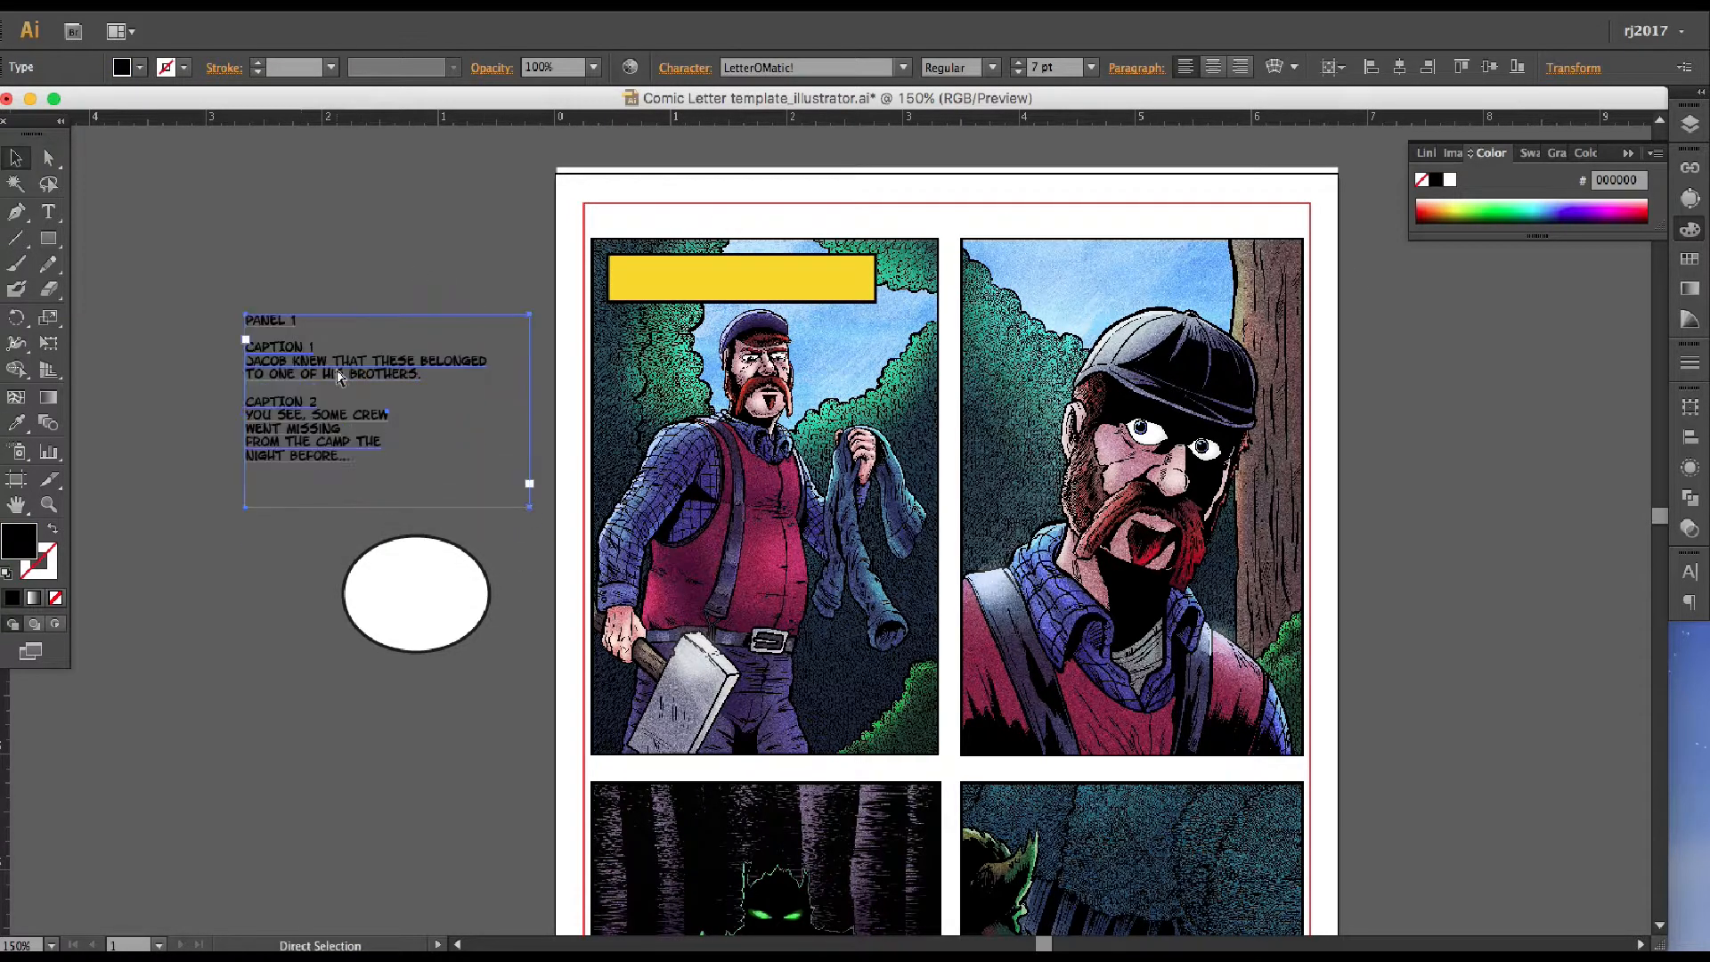
{"action": "key", "text": "super+v"}
{"action": "left_click", "coordinate": [763, 507]}
{"action": "left_click_drag", "start_coordinate": [748, 482], "coordinate": [193, 636]}
{"action": "left_click_drag", "start_coordinate": [462, 567], "coordinate": [427, 214]}
{"action": "left_click_drag", "start_coordinate": [188, 624], "coordinate": [281, 529]}
Trim the upper script copy to "Jacob knew that these belonged to one of his brothers." and centre it
{"action": "double_click", "coordinate": [335, 352]}
{"action": "left_click_drag", "start_coordinate": [355, 457], "coordinate": [227, 401]}
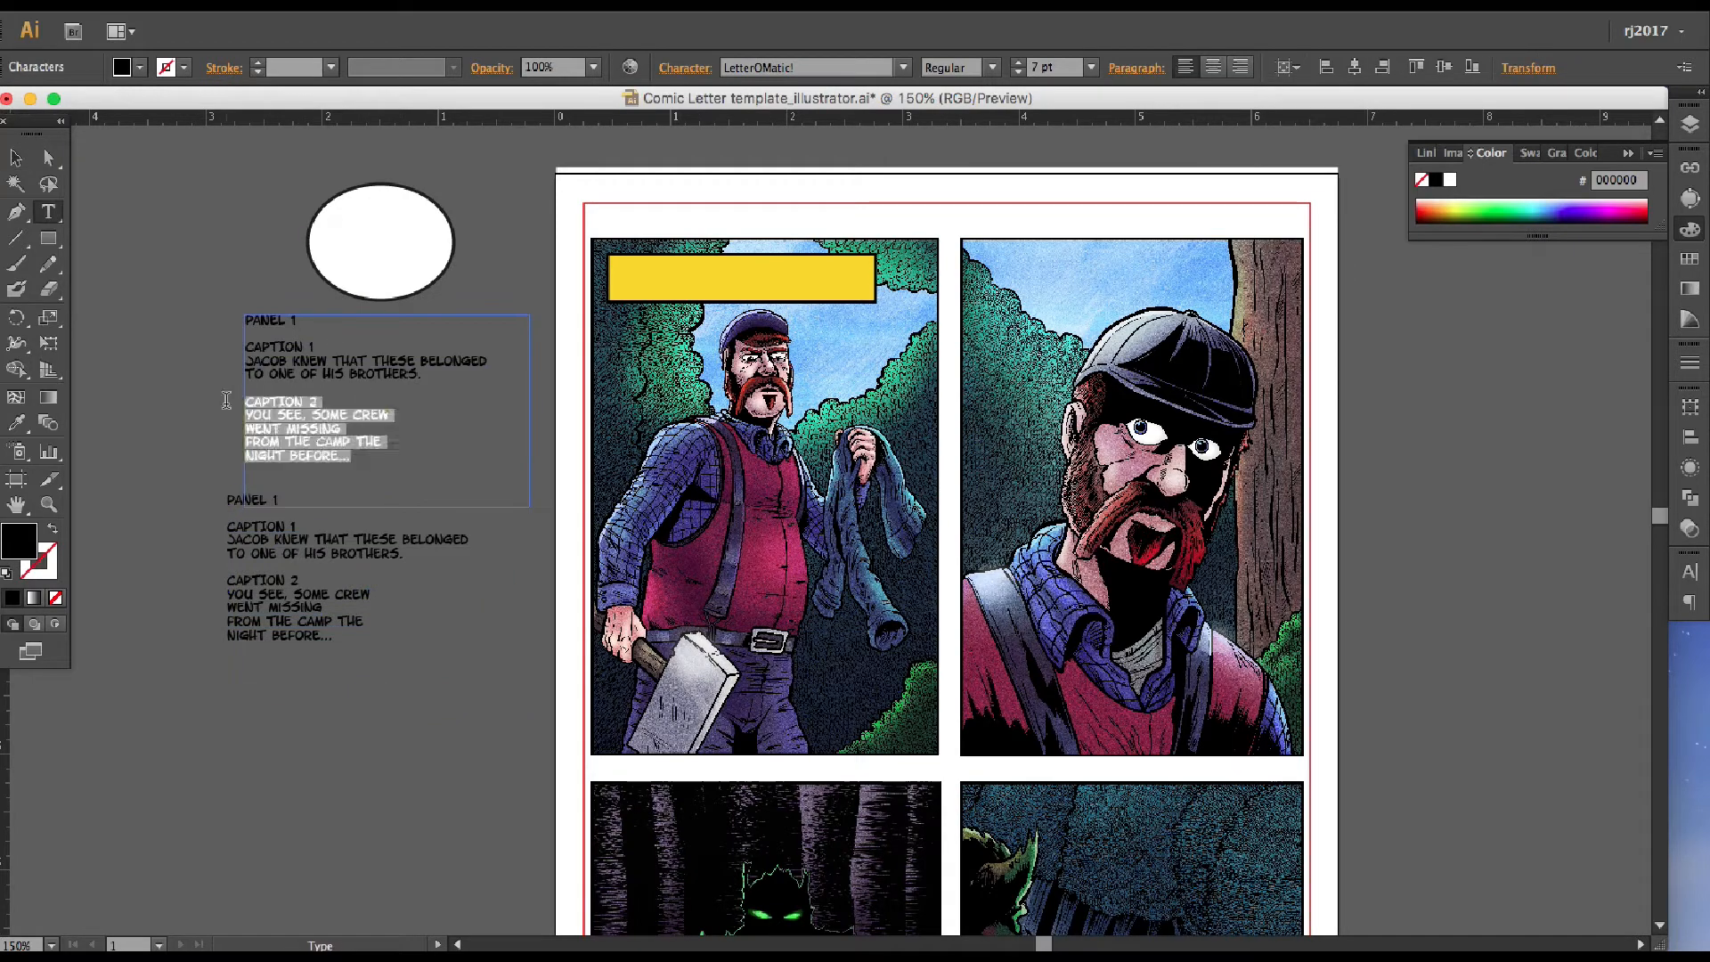
{"action": "key", "text": "BackSpace"}
{"action": "key", "text": "BackSpace"}
{"action": "left_click", "coordinate": [15, 157]}
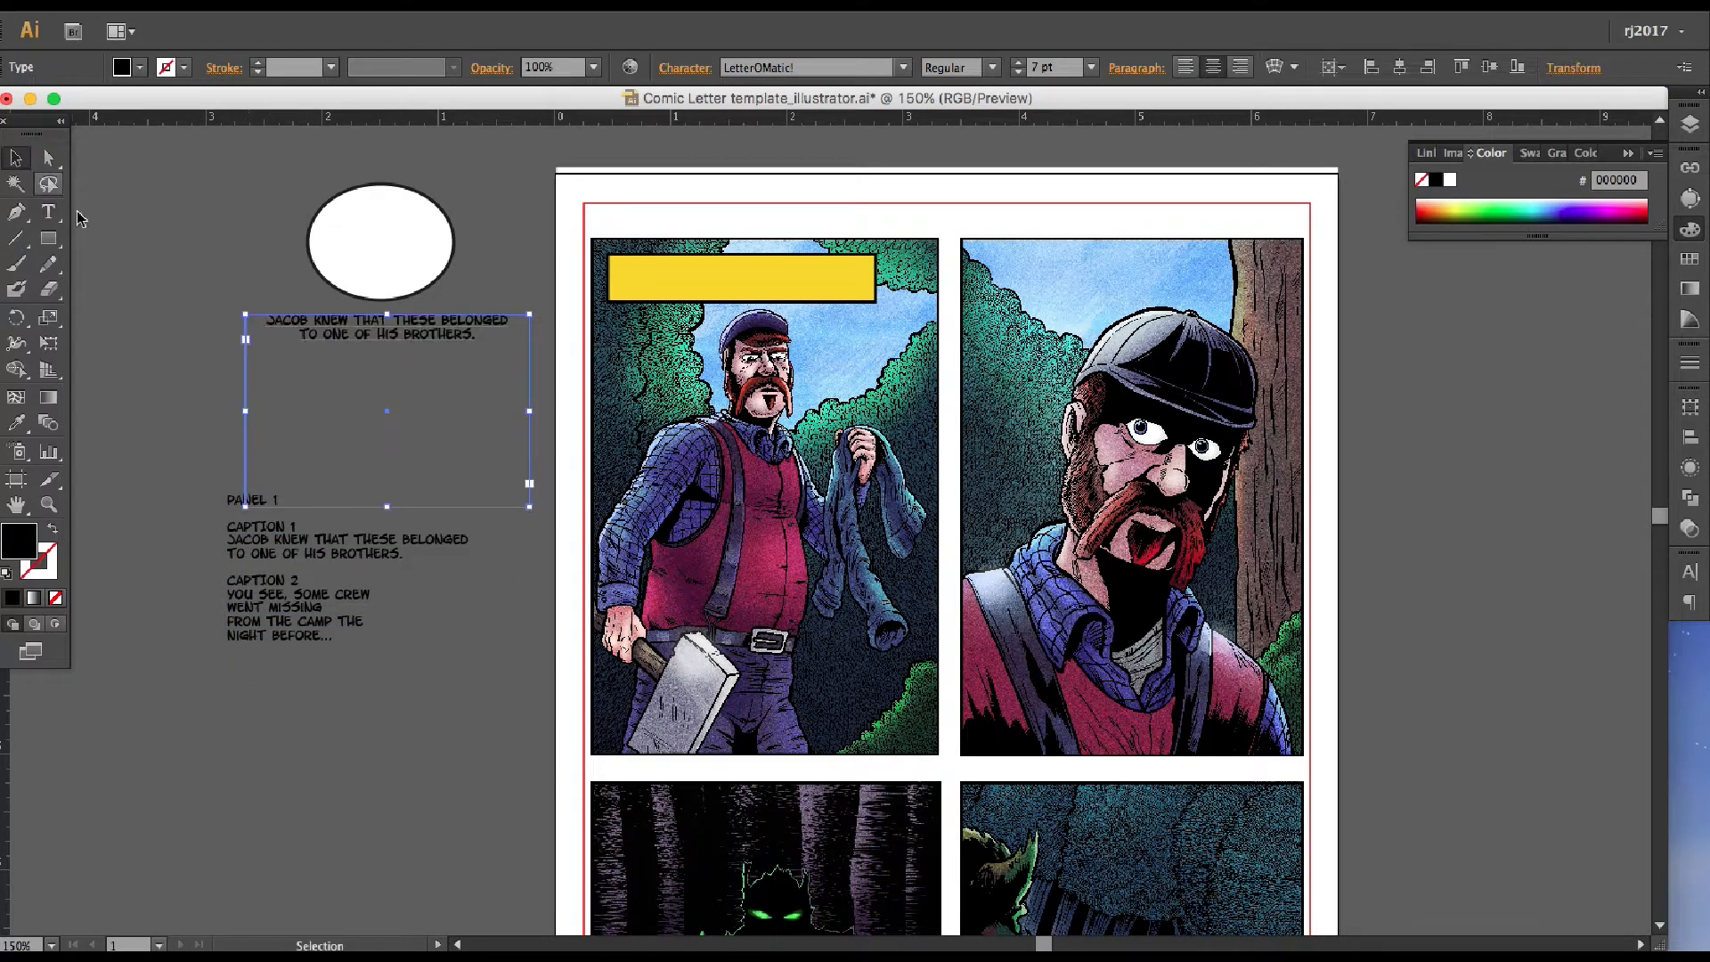
Fit the frame closely around the first caption text and position it inside the yellow box in the first panel
{"action": "left_click_drag", "start_coordinate": [527, 507], "coordinate": [682, 690]}
{"action": "left_click", "coordinate": [349, 5]}
{"action": "left_click", "coordinate": [521, 44]}
{"action": "key", "text": "super+equal"}
{"action": "key", "text": "super+equal"}
{"action": "left_click_drag", "start_coordinate": [820, 446], "coordinate": [789, 449]}
{"action": "left_click", "coordinate": [664, 254]}
Move the caption box to the balloons captions layer, and the caption text and script text to the text layer
{"action": "left_click", "coordinate": [1689, 124]}
{"action": "key", "text": "super+2"}
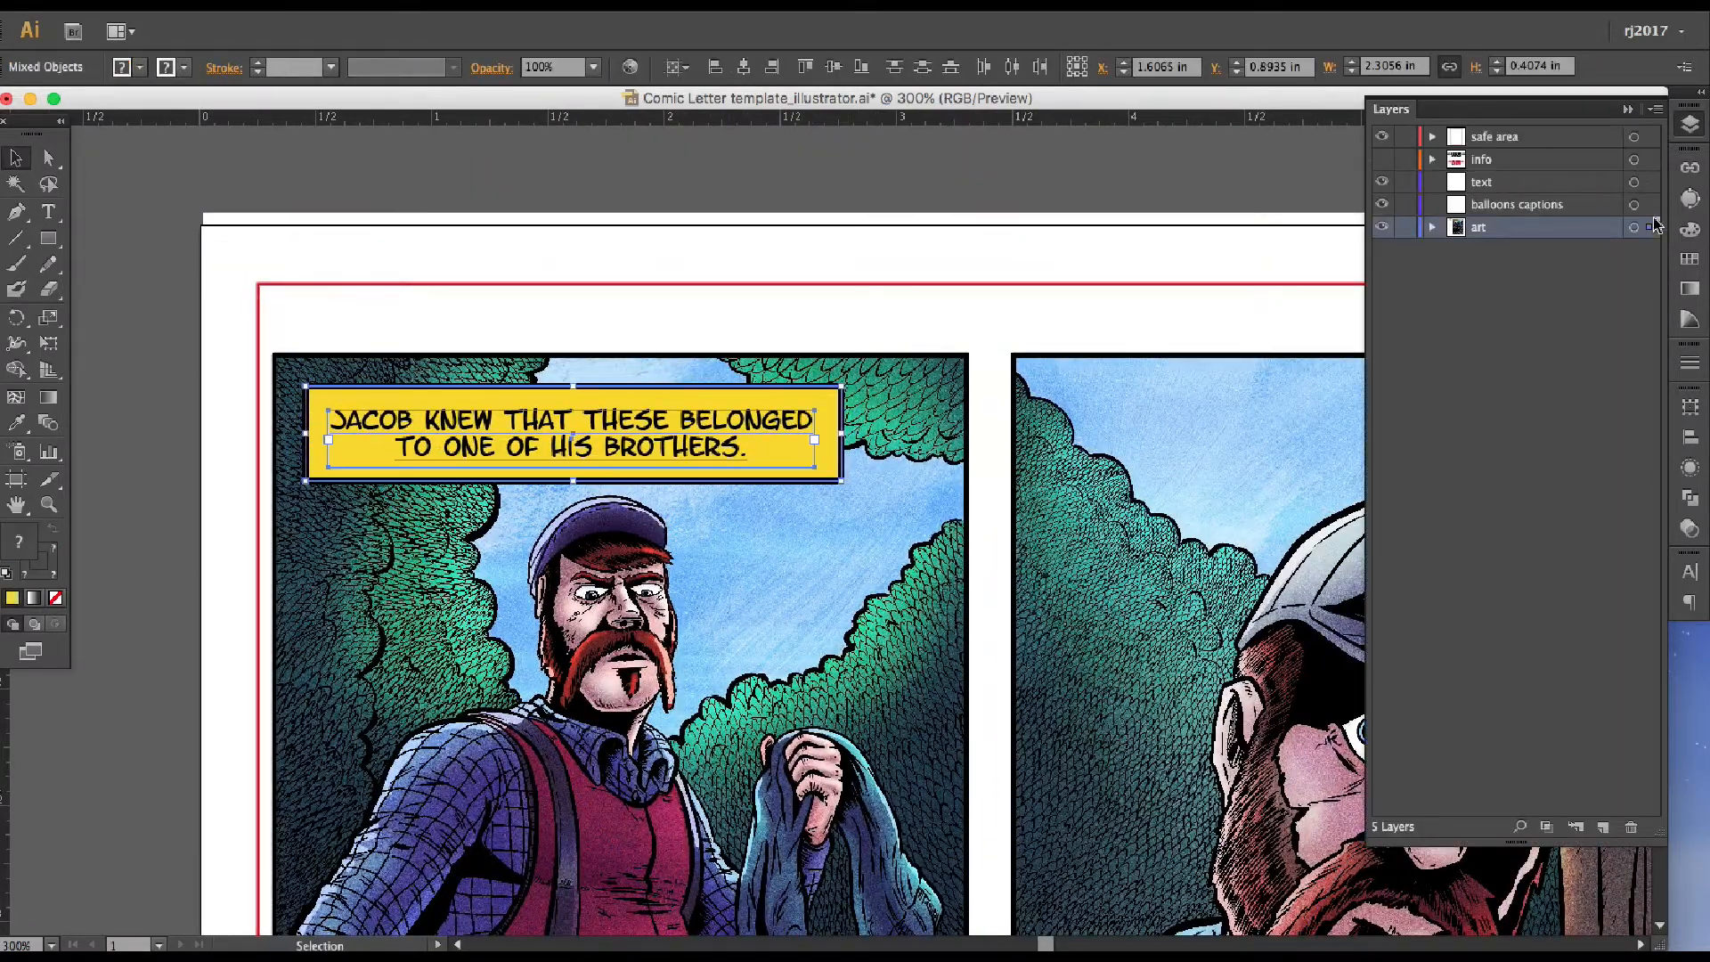
{"action": "left_click", "coordinate": [694, 433]}
{"action": "left_click_drag", "start_coordinate": [1649, 228], "coordinate": [1650, 182]}
{"action": "left_click_drag", "start_coordinate": [339, 563], "coordinate": [1153, 426]}
{"action": "left_click", "coordinate": [713, 294]}
{"action": "left_click_drag", "start_coordinate": [1649, 227], "coordinate": [1650, 181]}
{"action": "left_click", "coordinate": [801, 859]}
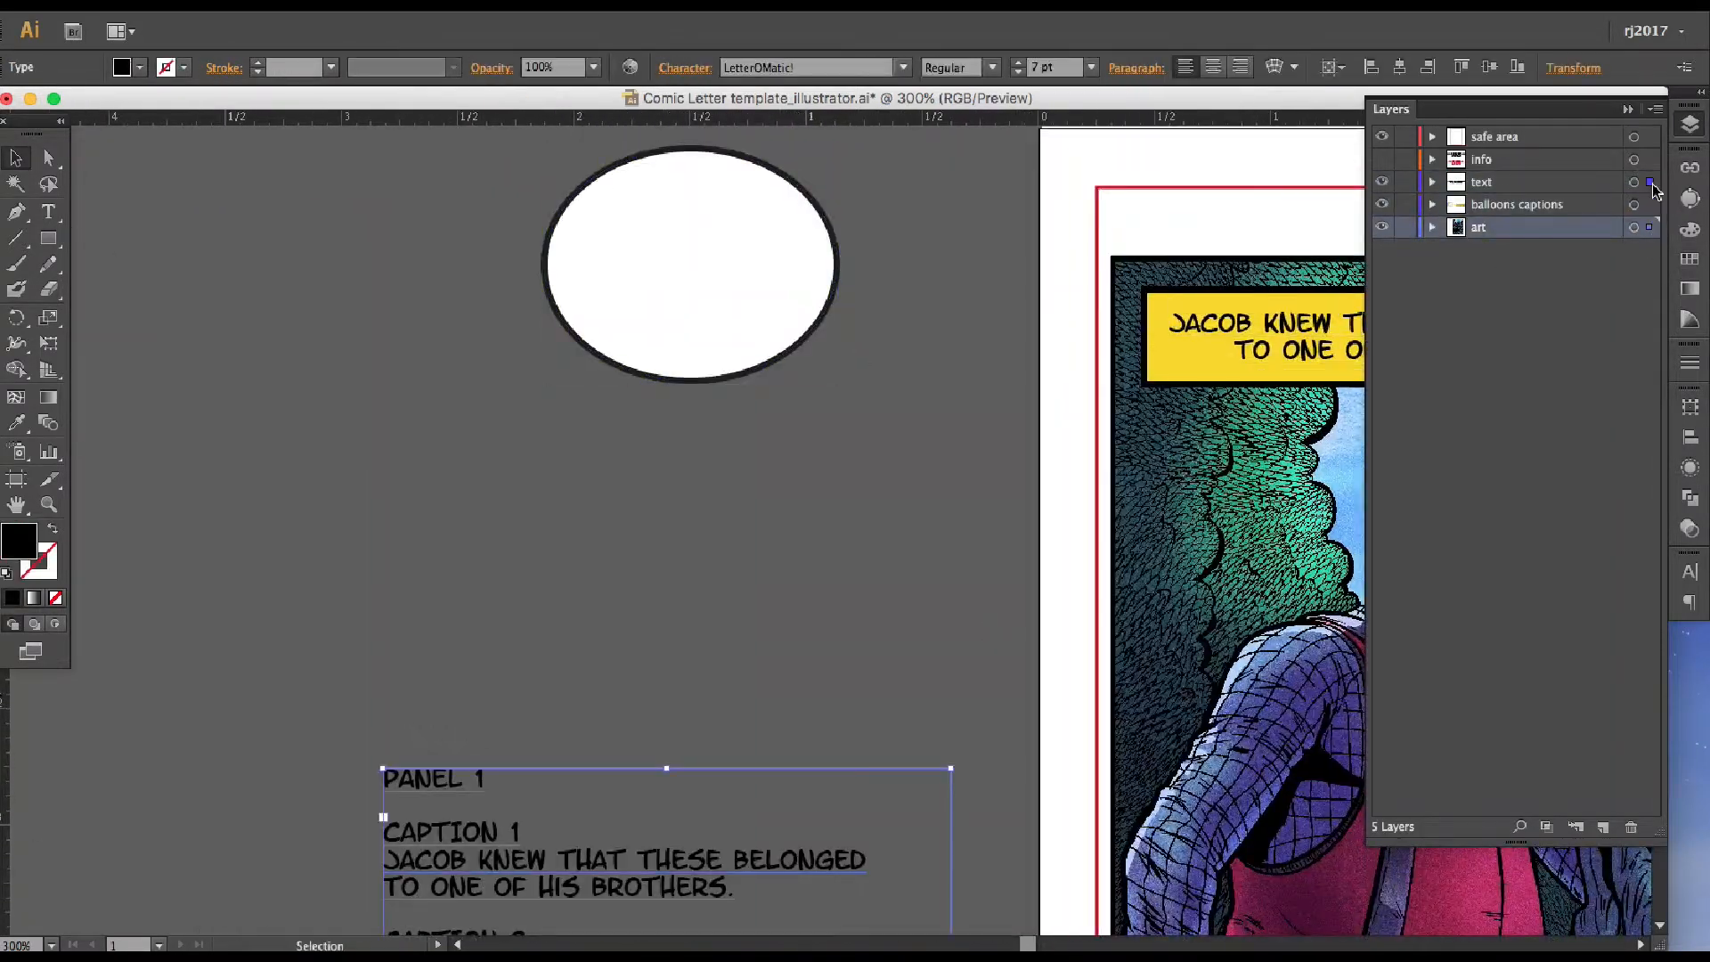
Nudge the white ellipse on the pasteboard and duplicate the yellow caption box into the lower part of the second panel
{"action": "left_click", "coordinate": [798, 611]}
{"action": "left_click_drag", "start_coordinate": [798, 611], "coordinate": [356, 454]}
{"action": "key", "text": "super+minus"}
{"action": "key", "text": "super+minus"}
{"action": "left_click", "coordinate": [393, 324]}
{"action": "left_click_drag", "start_coordinate": [392, 324], "coordinate": [367, 331]}
{"action": "left_click", "coordinate": [838, 345]}
{"action": "key", "text": "super+c"}
{"action": "key", "text": "super+v"}
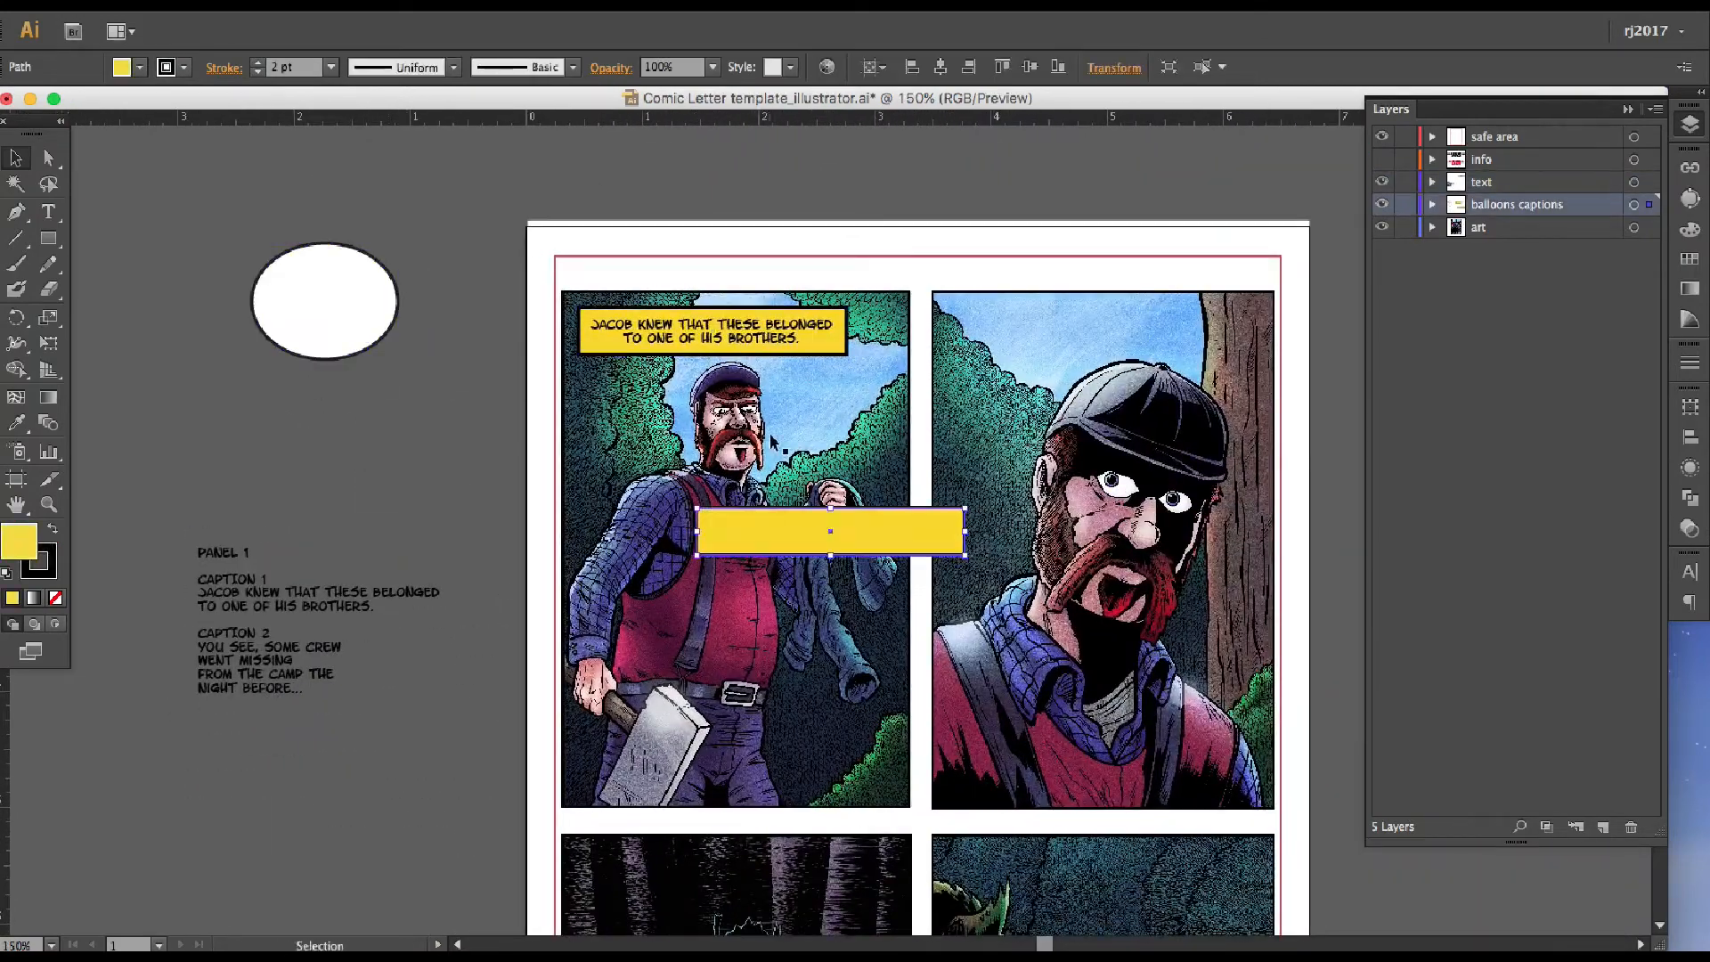
{"action": "left_click_drag", "start_coordinate": [900, 544], "coordinate": [1179, 769]}
Trim the remaining script text to "You see, some crew went missing from the camp the night before..." and shorten its frame
{"action": "double_click", "coordinate": [331, 593]}
{"action": "left_click_drag", "start_coordinate": [201, 644], "coordinate": [198, 549]}
{"action": "key", "text": "BackSpace"}
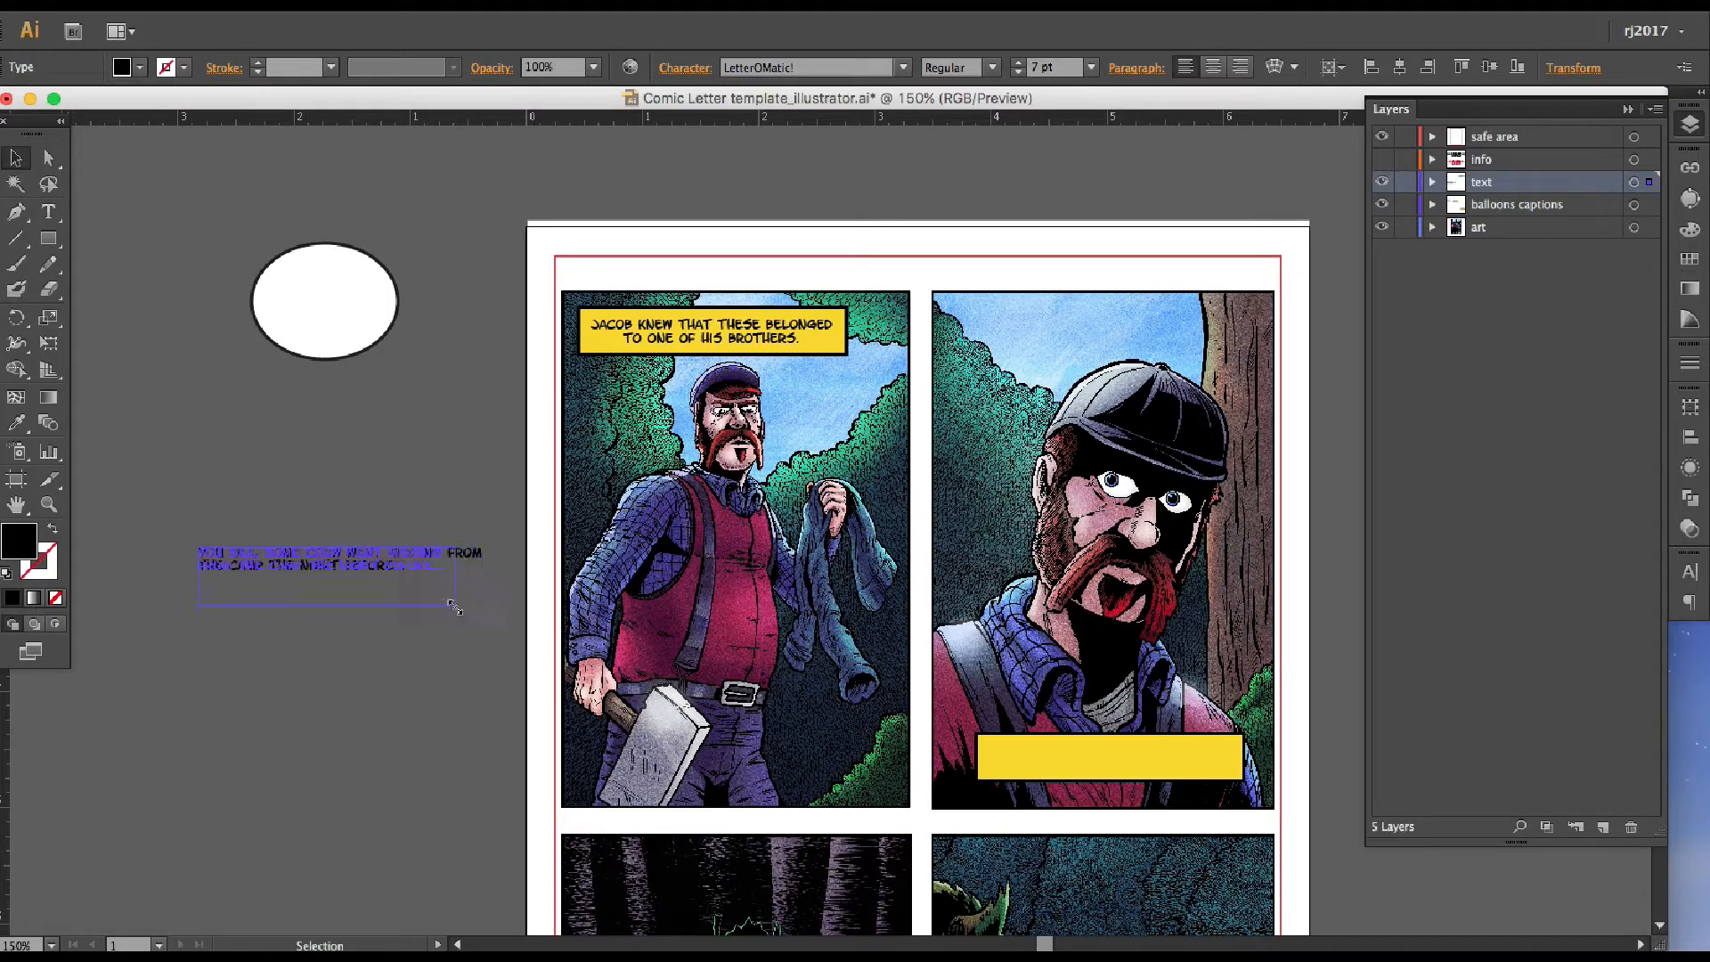
{"action": "left_click_drag", "start_coordinate": [455, 607], "coordinate": [458, 577]}
Place the second caption text on the duplicated yellow box, widen the box to fit, and reduce its stroke weight slightly
{"action": "left_click_drag", "start_coordinate": [436, 565], "coordinate": [1223, 763]}
{"action": "key", "text": "super+plus"}
{"action": "key", "text": "super+plus"}
{"action": "left_click_drag", "start_coordinate": [1335, 791], "coordinate": [590, 265]}
{"action": "mouse_move", "coordinate": [584, 455]}
{"action": "left_mouse_down"}
{"action": "mouse_move", "coordinate": [659, 584]}
{"action": "mouse_move", "coordinate": [599, 459]}
{"action": "left_mouse_up"}
{"action": "left_click", "coordinate": [618, 414]}
{"action": "mouse_move", "coordinate": [919, 452]}
{"action": "left_mouse_down"}
{"action": "mouse_move", "coordinate": [966, 451]}
{"action": "mouse_move", "coordinate": [929, 451]}
{"action": "left_mouse_up"}
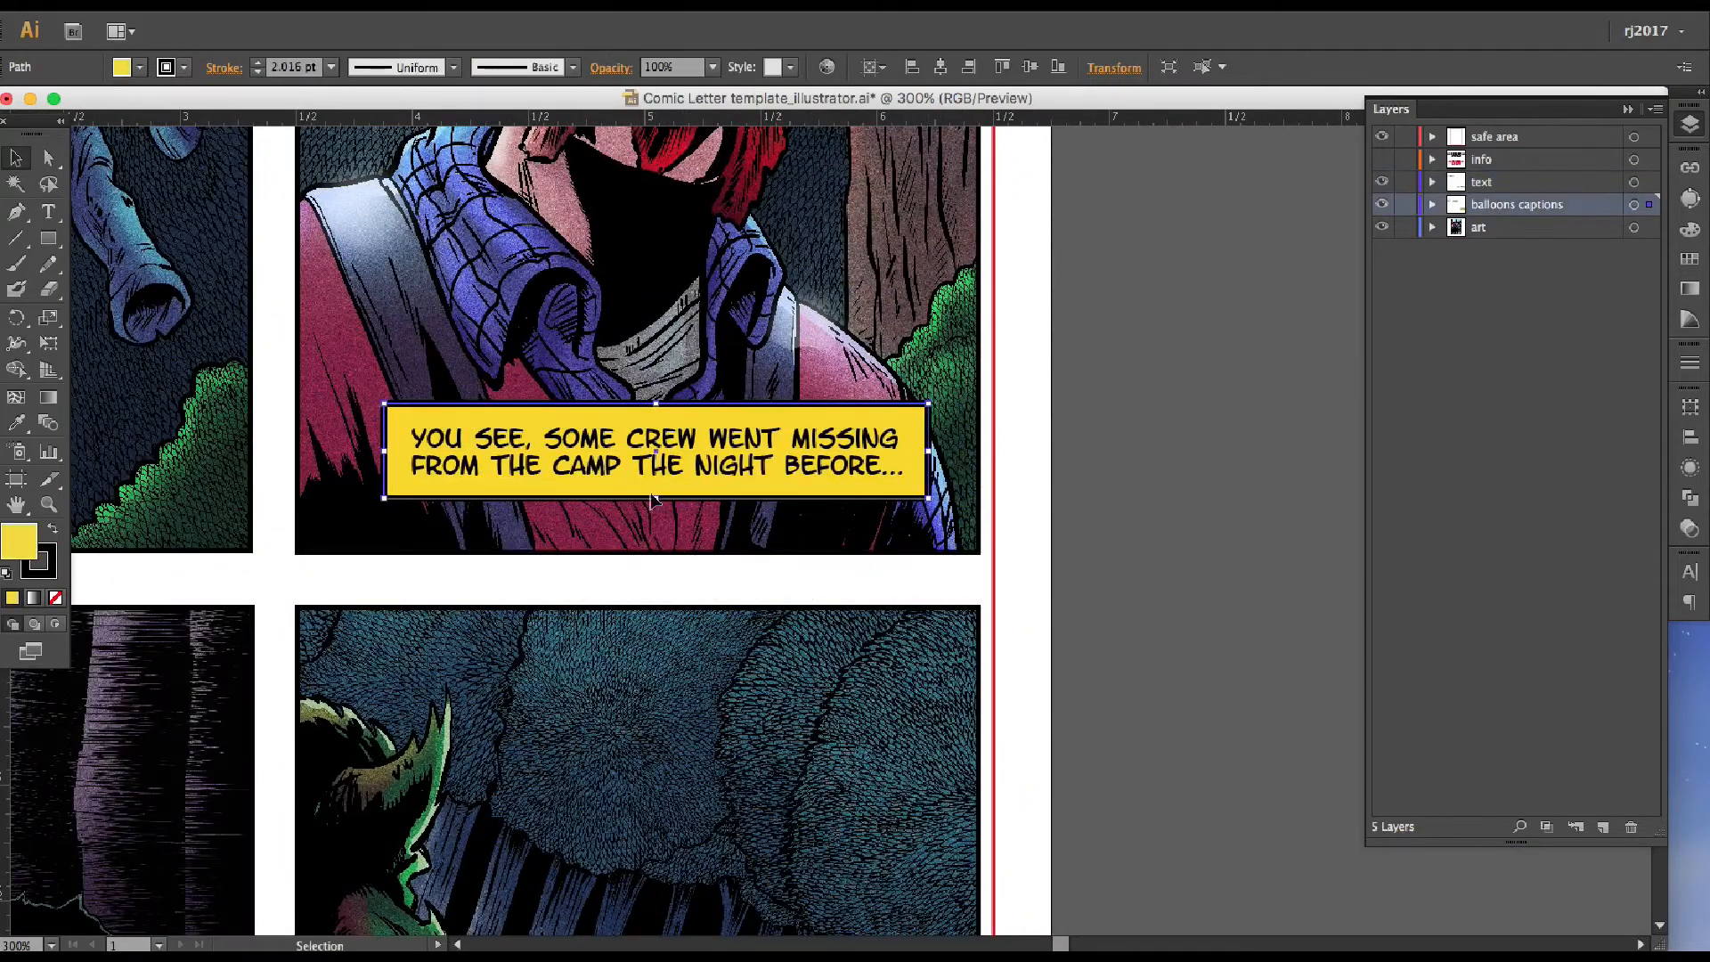
{"action": "left_click", "coordinate": [258, 73]}
Move the second caption box together with its text to the lower part of the first panel
{"action": "left_click", "coordinate": [821, 503]}
{"action": "key", "text": "super+minus"}
{"action": "key", "text": "super+minus"}
{"action": "mouse_move", "coordinate": [820, 504]}
{"action": "left_mouse_down"}
{"action": "mouse_move", "coordinate": [919, 572]}
{"action": "mouse_move", "coordinate": [1122, 581]}
{"action": "left_mouse_up"}
{"action": "left_click_drag", "start_coordinate": [1118, 614], "coordinate": [1056, 575]}
{"action": "left_click_drag", "start_coordinate": [1045, 588], "coordinate": [674, 595]}
{"action": "key", "text": "super+plus"}
{"action": "key", "text": "super+plus"}
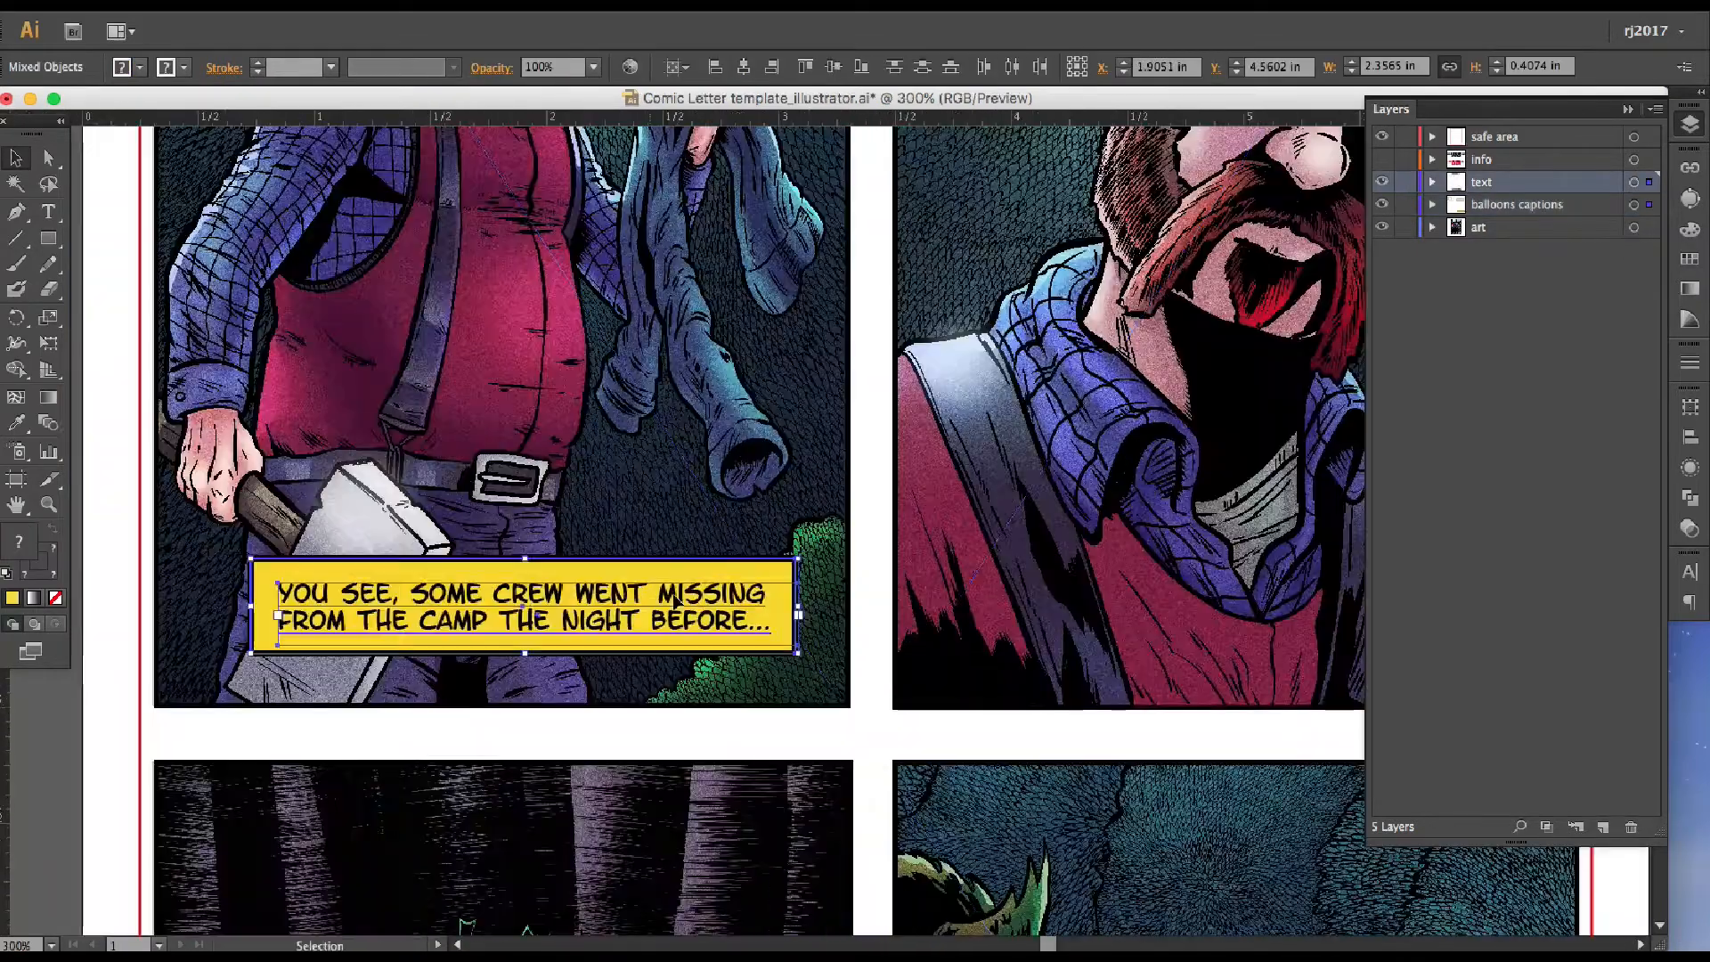
Reshape the second caption's yellow box narrower and taller, keeping it near the first panel's lower right corner
{"action": "key", "text": "super+shift+a"}
{"action": "left_click", "coordinate": [481, 609]}
{"action": "left_click_drag", "start_coordinate": [507, 636], "coordinate": [507, 636]}
{"action": "left_click_drag", "start_coordinate": [651, 560], "coordinate": [650, 430]}
{"action": "left_click_drag", "start_coordinate": [676, 515], "coordinate": [699, 530]}
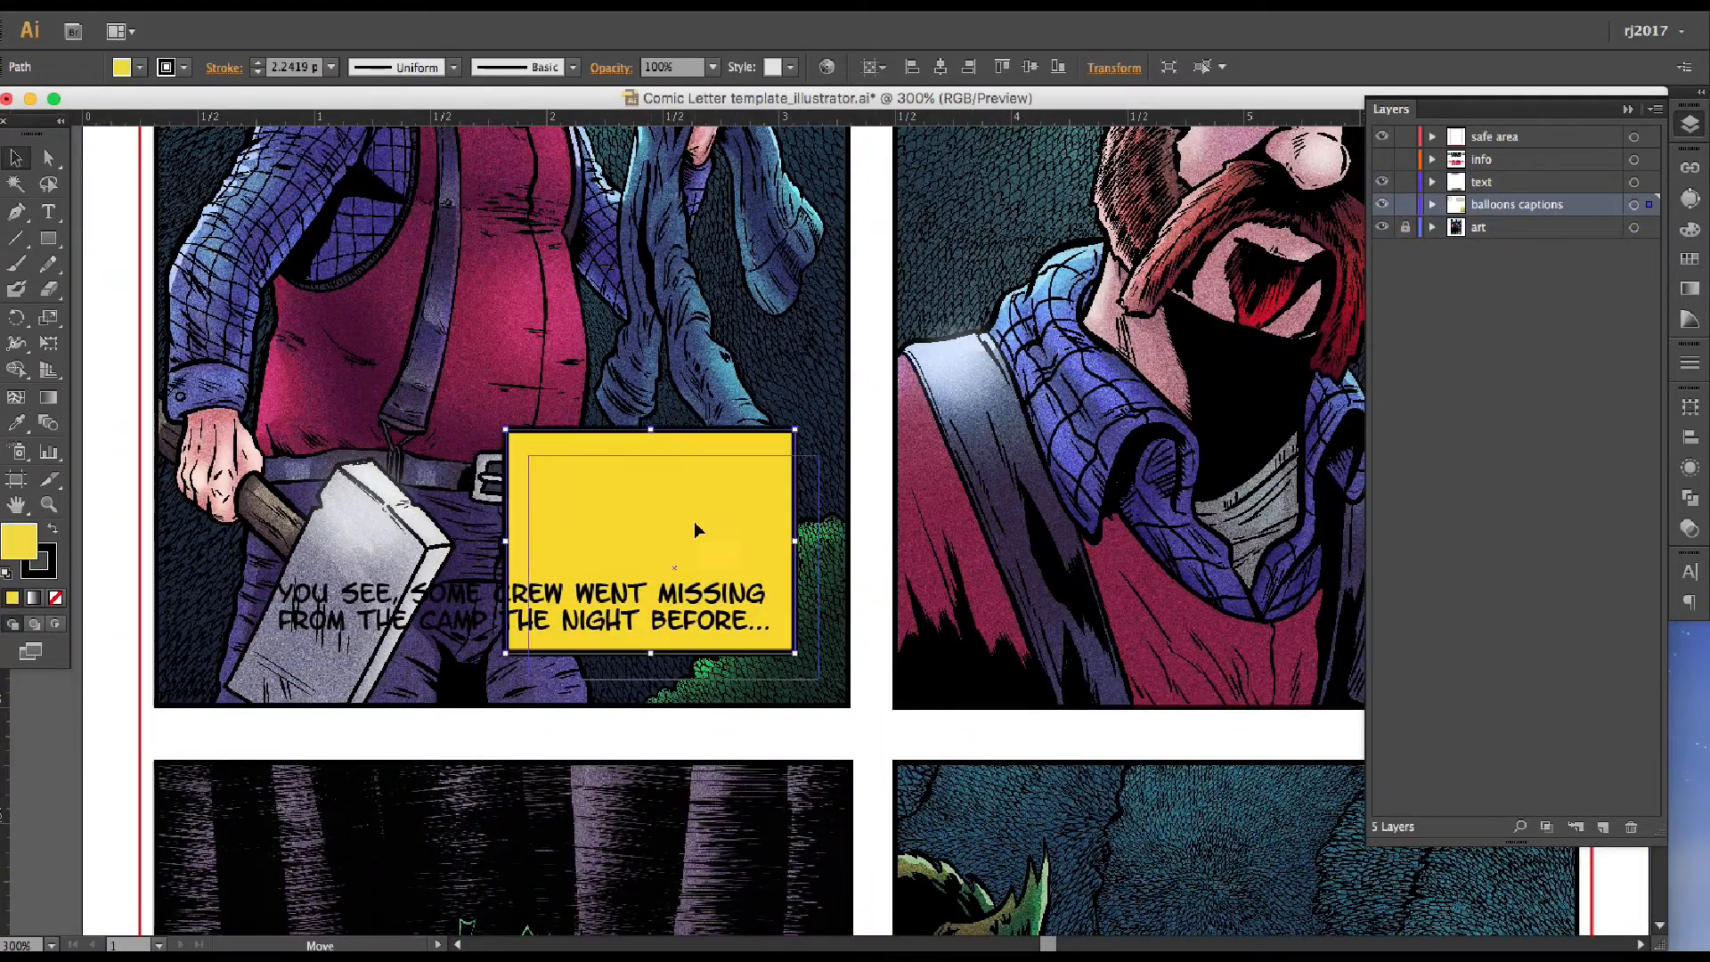
Move the second caption text over the reshaped box, add a first line break, and extend its frame downward
{"action": "left_click_drag", "start_coordinate": [459, 599], "coordinate": [744, 492]}
{"action": "key", "text": "t"}
{"action": "left_click", "coordinate": [777, 488]}
{"action": "key", "text": "Return"}
{"action": "left_click", "coordinate": [16, 157]}
{"action": "left_click_drag", "start_coordinate": [822, 538], "coordinate": [822, 727]}
Break the second caption into four lines starting "You see, some", "crew went missing", "from the camp" and "the night before...", centre-aligned
{"action": "double_click", "coordinate": [844, 515]}
{"action": "key", "text": "Return"}
{"action": "left_click", "coordinate": [786, 540]}
{"action": "key", "text": "Return"}
{"action": "key", "text": "super+a"}
{"action": "left_click", "coordinate": [1212, 68]}
{"action": "left_click", "coordinate": [16, 158]}
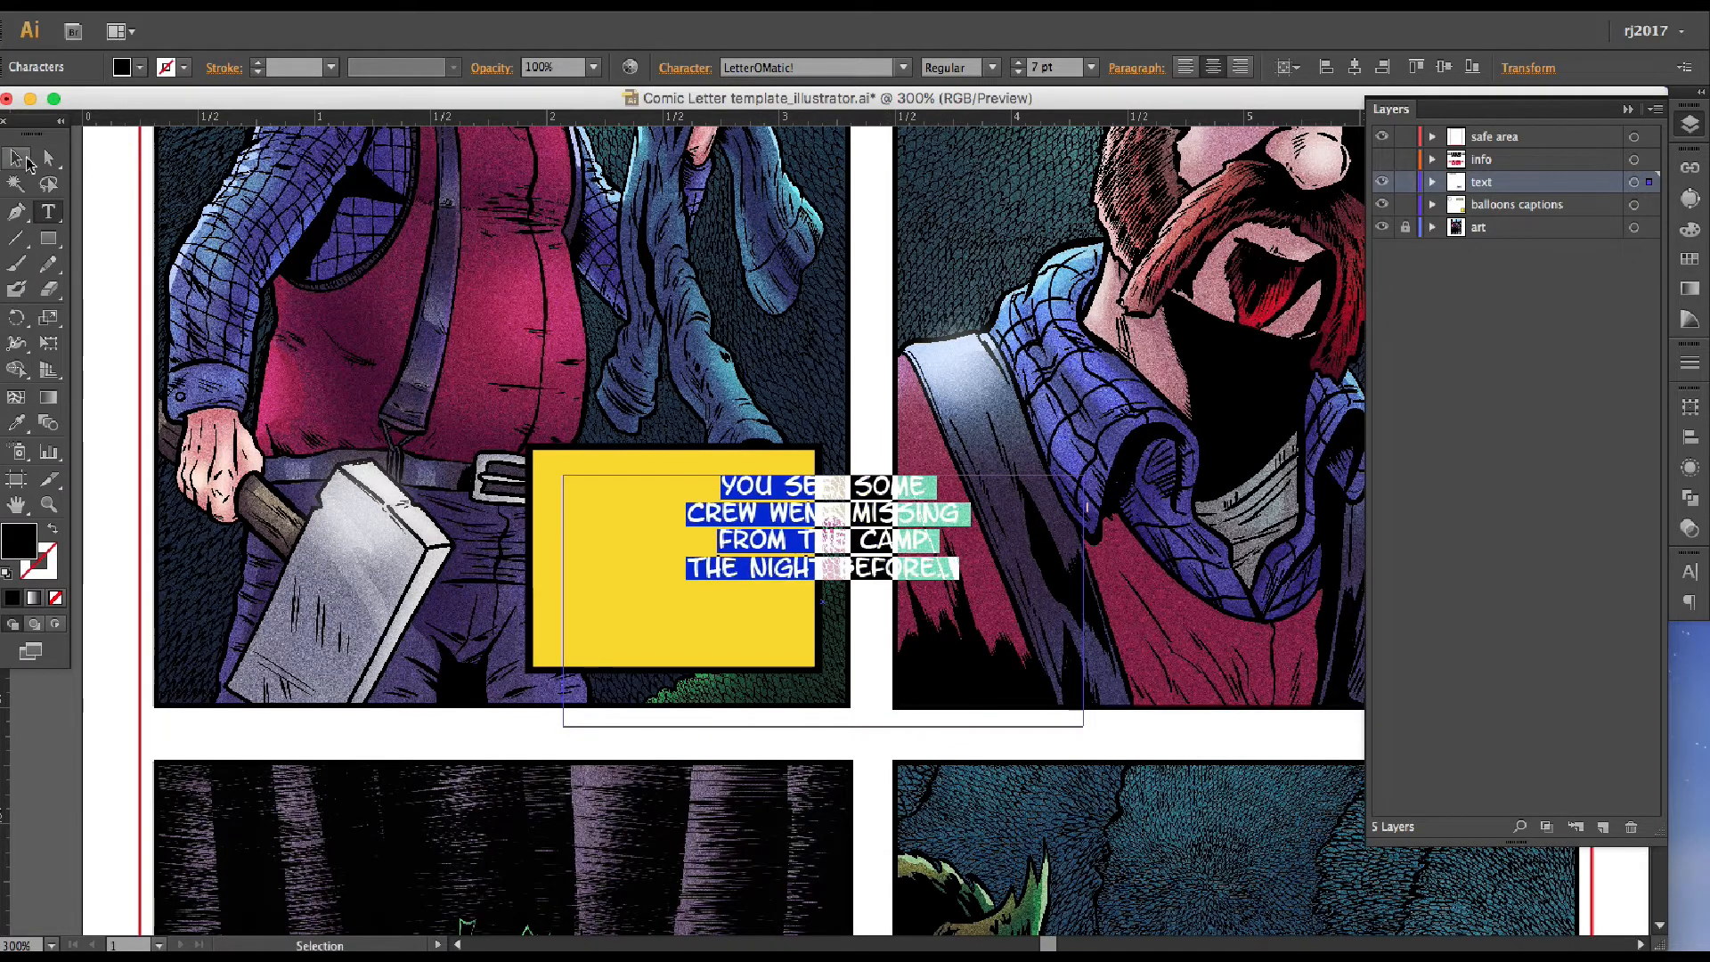
Narrow the second caption's text frame, position it on the yellow box, and make the box shorter and slightly wider
{"action": "left_click_drag", "start_coordinate": [1083, 602], "coordinate": [839, 602]}
{"action": "left_click_drag", "start_coordinate": [730, 568], "coordinate": [689, 566]}
{"action": "left_click_drag", "start_coordinate": [660, 725], "coordinate": [660, 583]}
{"action": "left_click_drag", "start_coordinate": [651, 540], "coordinate": [648, 598]}
{"action": "left_click", "coordinate": [606, 490]}
{"action": "left_click_drag", "start_coordinate": [529, 447], "coordinate": [497, 506]}
Put "You see," on its own line in the second caption and lengthen the text frame
{"action": "double_click", "coordinate": [686, 541]}
{"action": "key", "text": "Return"}
{"action": "left_click", "coordinate": [16, 158]}
{"action": "left_click_drag", "start_coordinate": [657, 641], "coordinate": [657, 767]}
Rewrap the second caption as "You see,", "some crew went", "missing from the", "camp the night" and "before..."
{"action": "double_click", "coordinate": [686, 598]}
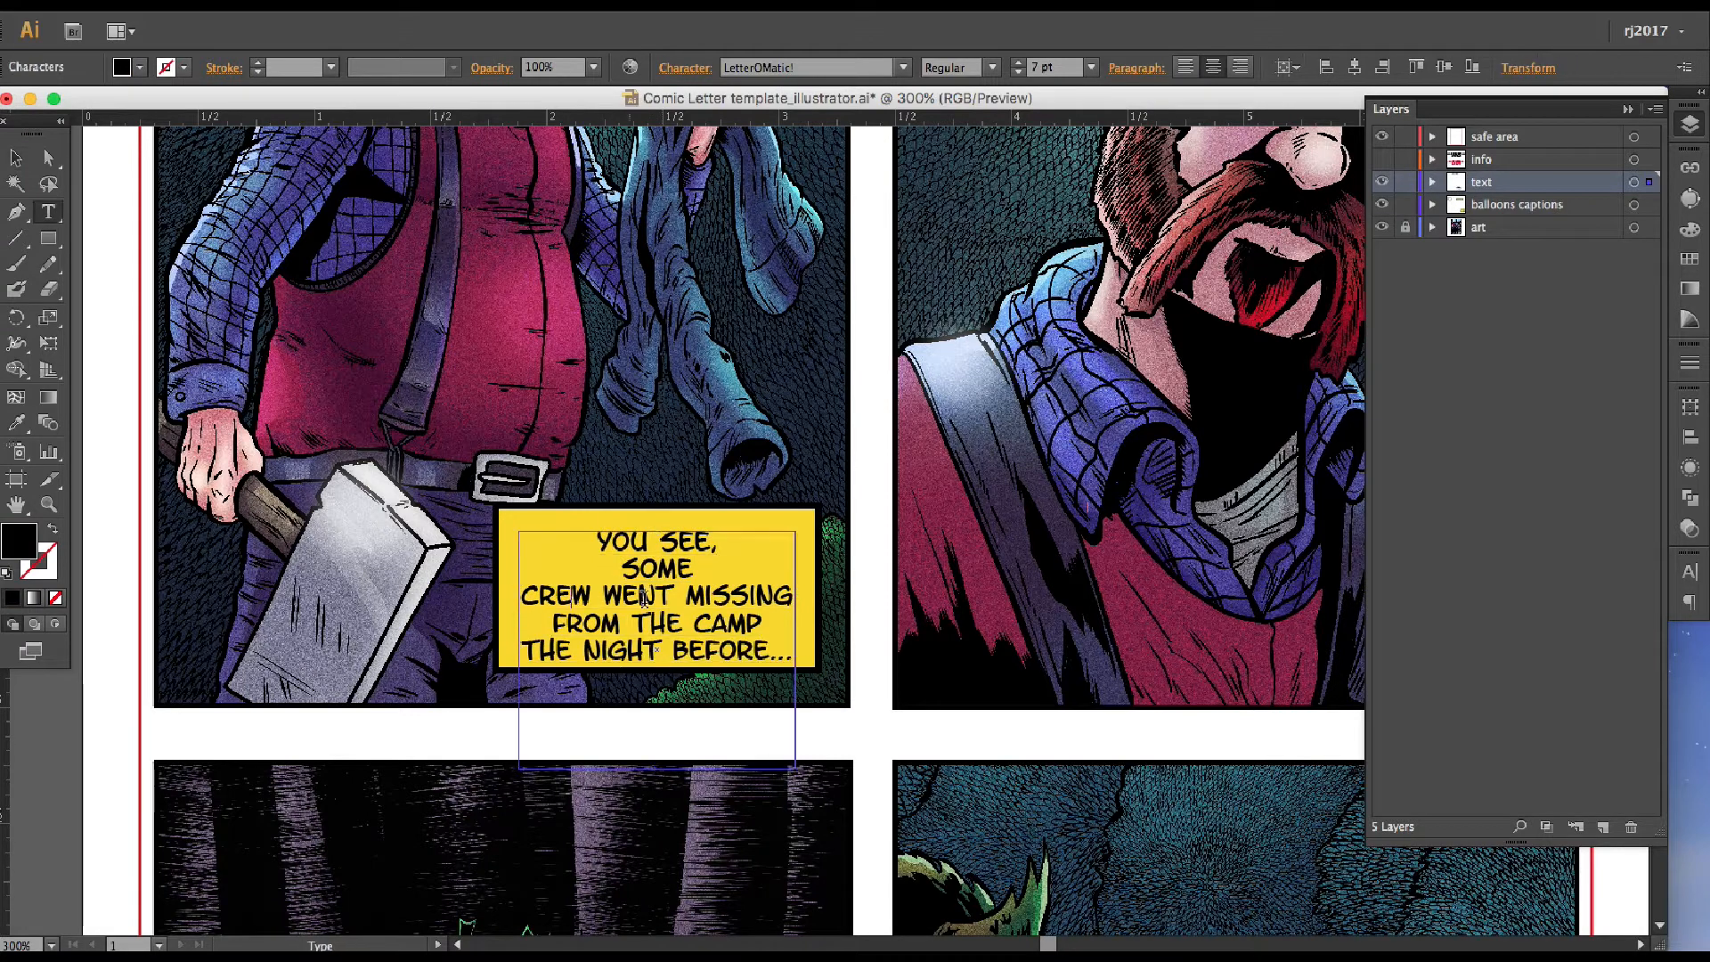
{"action": "key", "text": "Return"}
{"action": "left_click", "coordinate": [578, 597]}
{"action": "key", "text": "BackSpace"}
{"action": "key", "text": "space"}
{"action": "left_click", "coordinate": [694, 625]}
{"action": "key", "text": "Return"}
{"action": "key", "text": "BackSpace"}
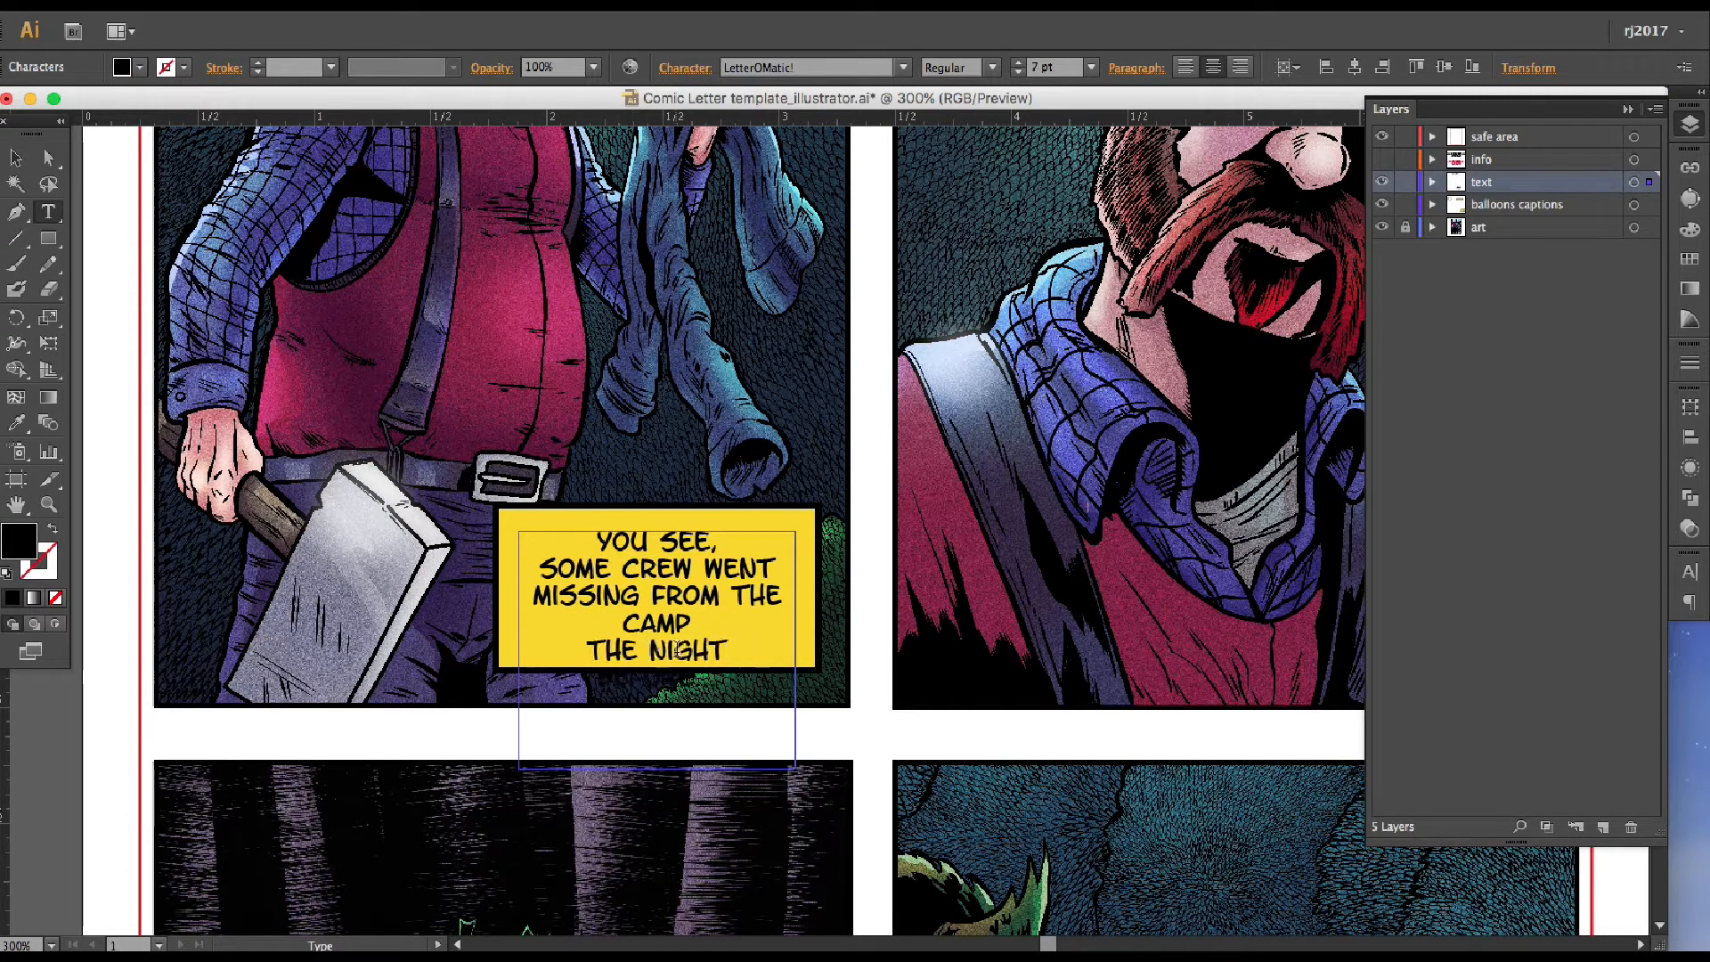
{"action": "left_click", "coordinate": [590, 650]}
{"action": "key", "text": "BackSpace"}
Shorten and reposition the second caption's text frame, and narrow the yellow box to fit around the text
{"action": "left_click", "coordinate": [16, 157]}
{"action": "left_click_drag", "start_coordinate": [661, 599], "coordinate": [662, 585]}
{"action": "left_click_drag", "start_coordinate": [658, 754], "coordinate": [658, 657]}
{"action": "left_click", "coordinate": [766, 646]}
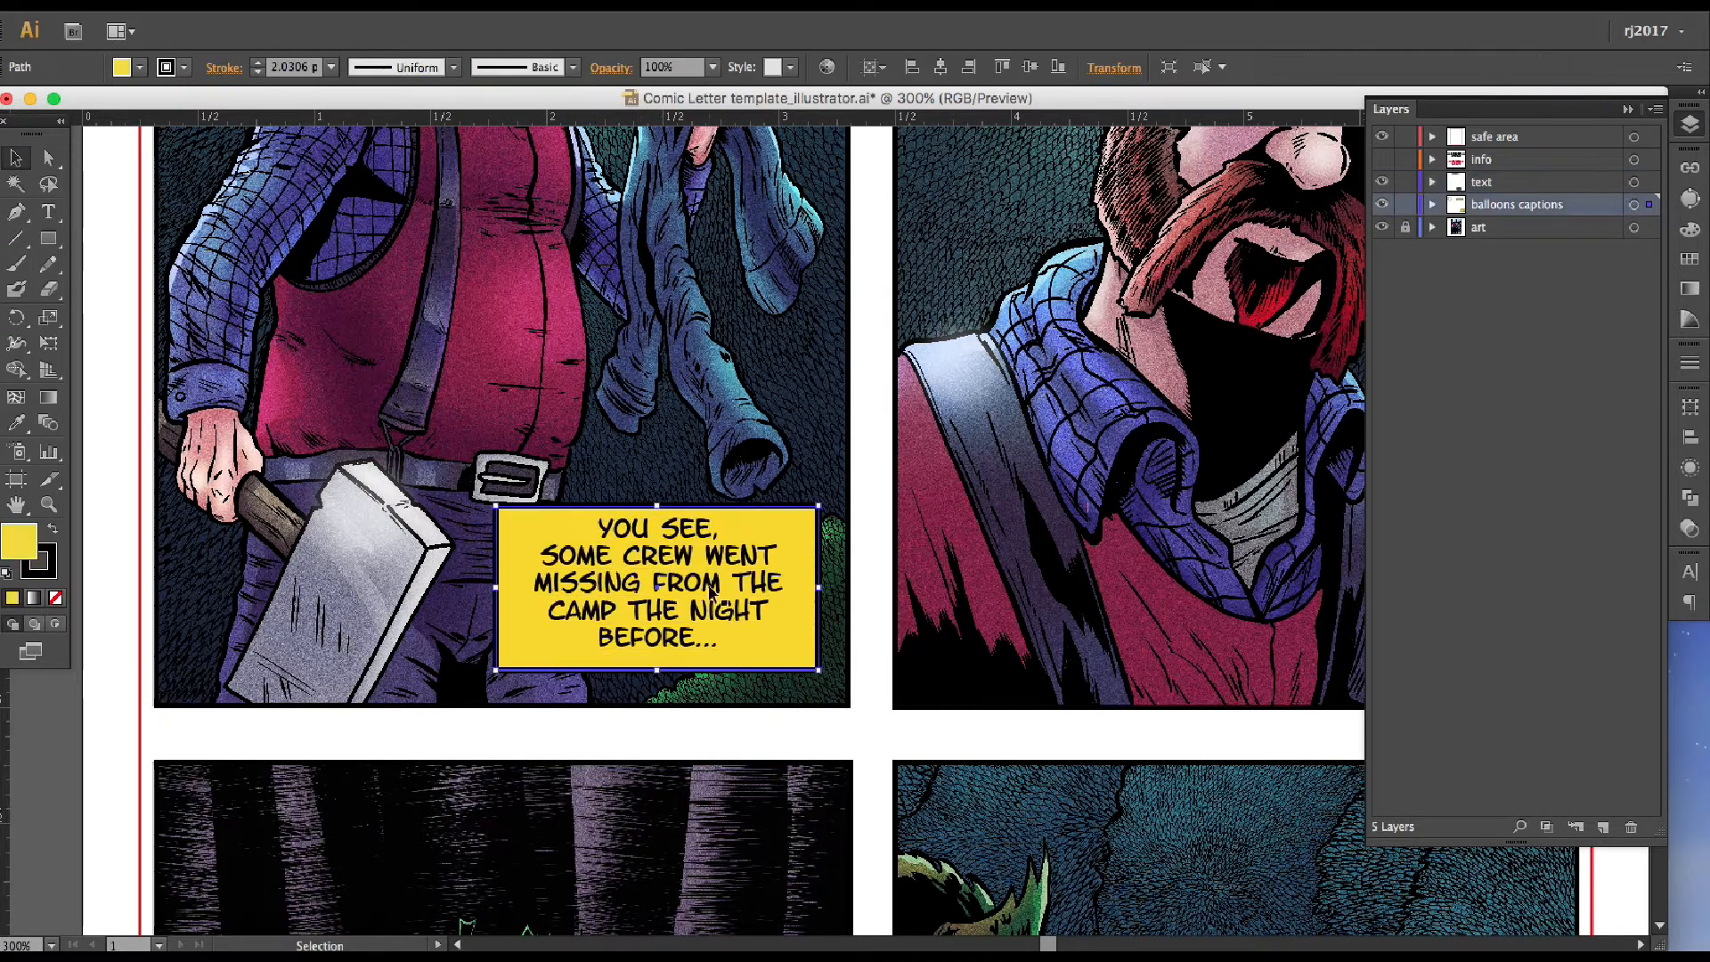
{"action": "mouse_move", "coordinate": [711, 592]}
{"action": "left_mouse_down"}
{"action": "mouse_move", "coordinate": [725, 593]}
{"action": "mouse_move", "coordinate": [710, 602]}
{"action": "left_mouse_up"}
{"action": "left_click", "coordinate": [522, 591]}
{"action": "left_click_drag", "start_coordinate": [496, 506], "coordinate": [529, 499]}
Align the second caption's text and box by their horizontal and vertical centres, and nudge the text down slightly
{"action": "left_click", "coordinate": [695, 617], "text": "shift"}
{"action": "left_click", "coordinate": [743, 68]}
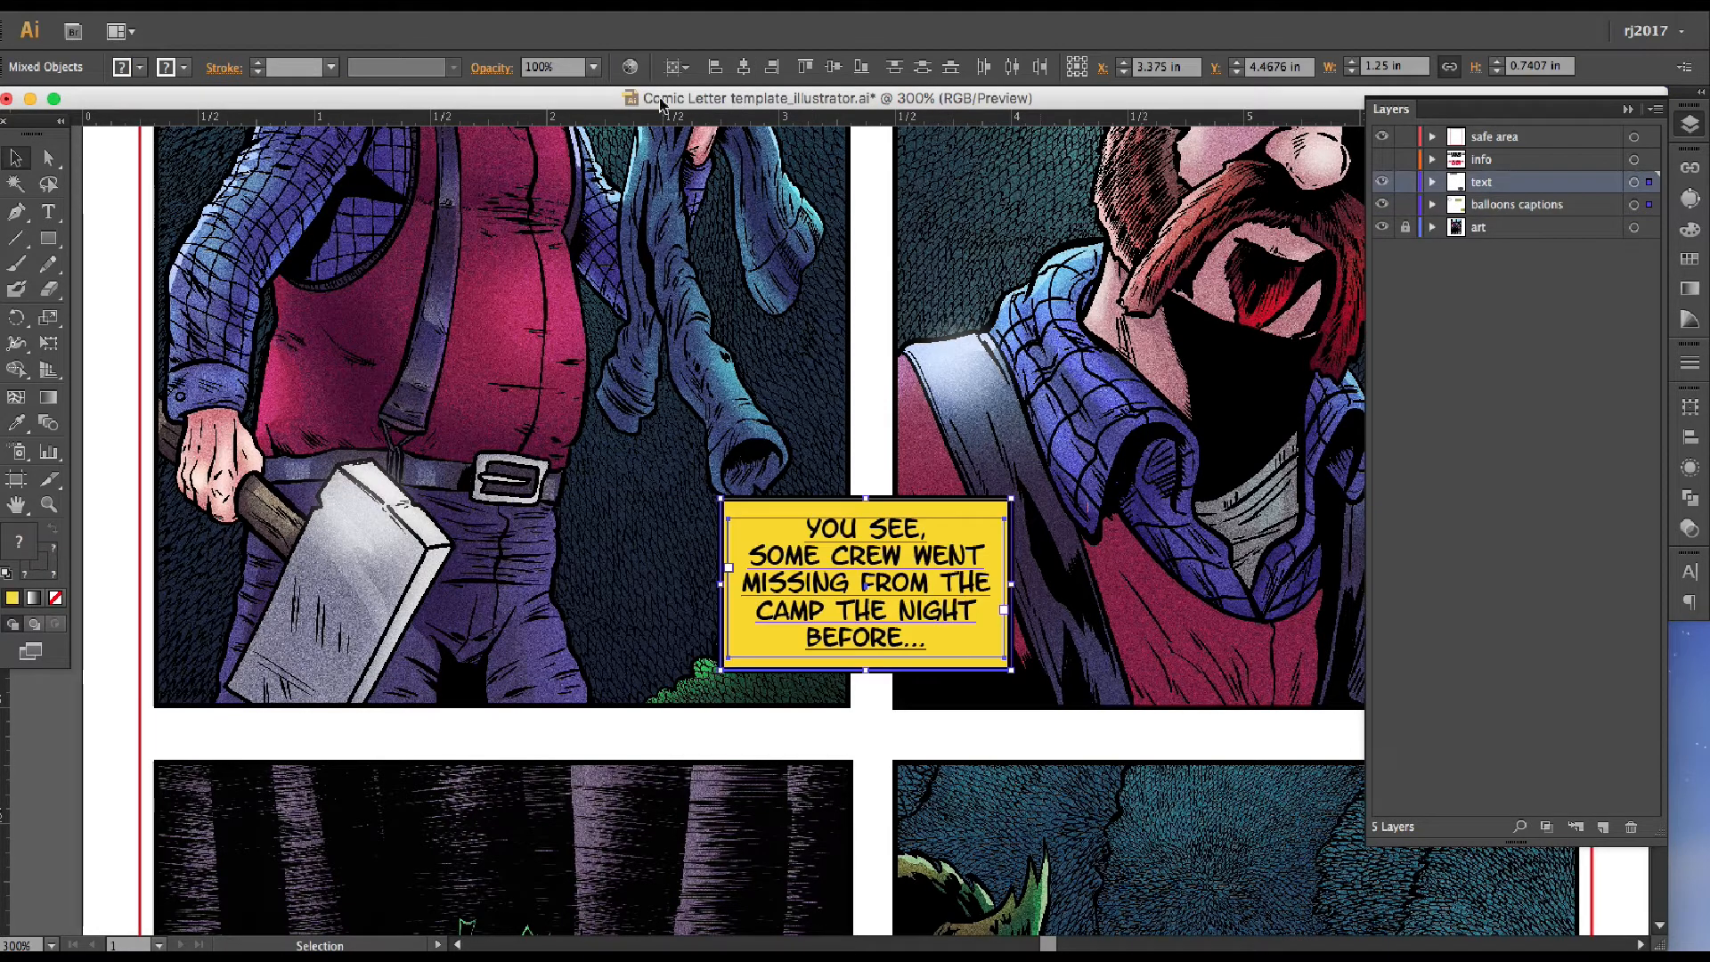
{"action": "left_click", "coordinate": [833, 67]}
{"action": "left_click", "coordinate": [877, 712]}
{"action": "left_click", "coordinate": [880, 641]}
{"action": "key", "text": "Down"}
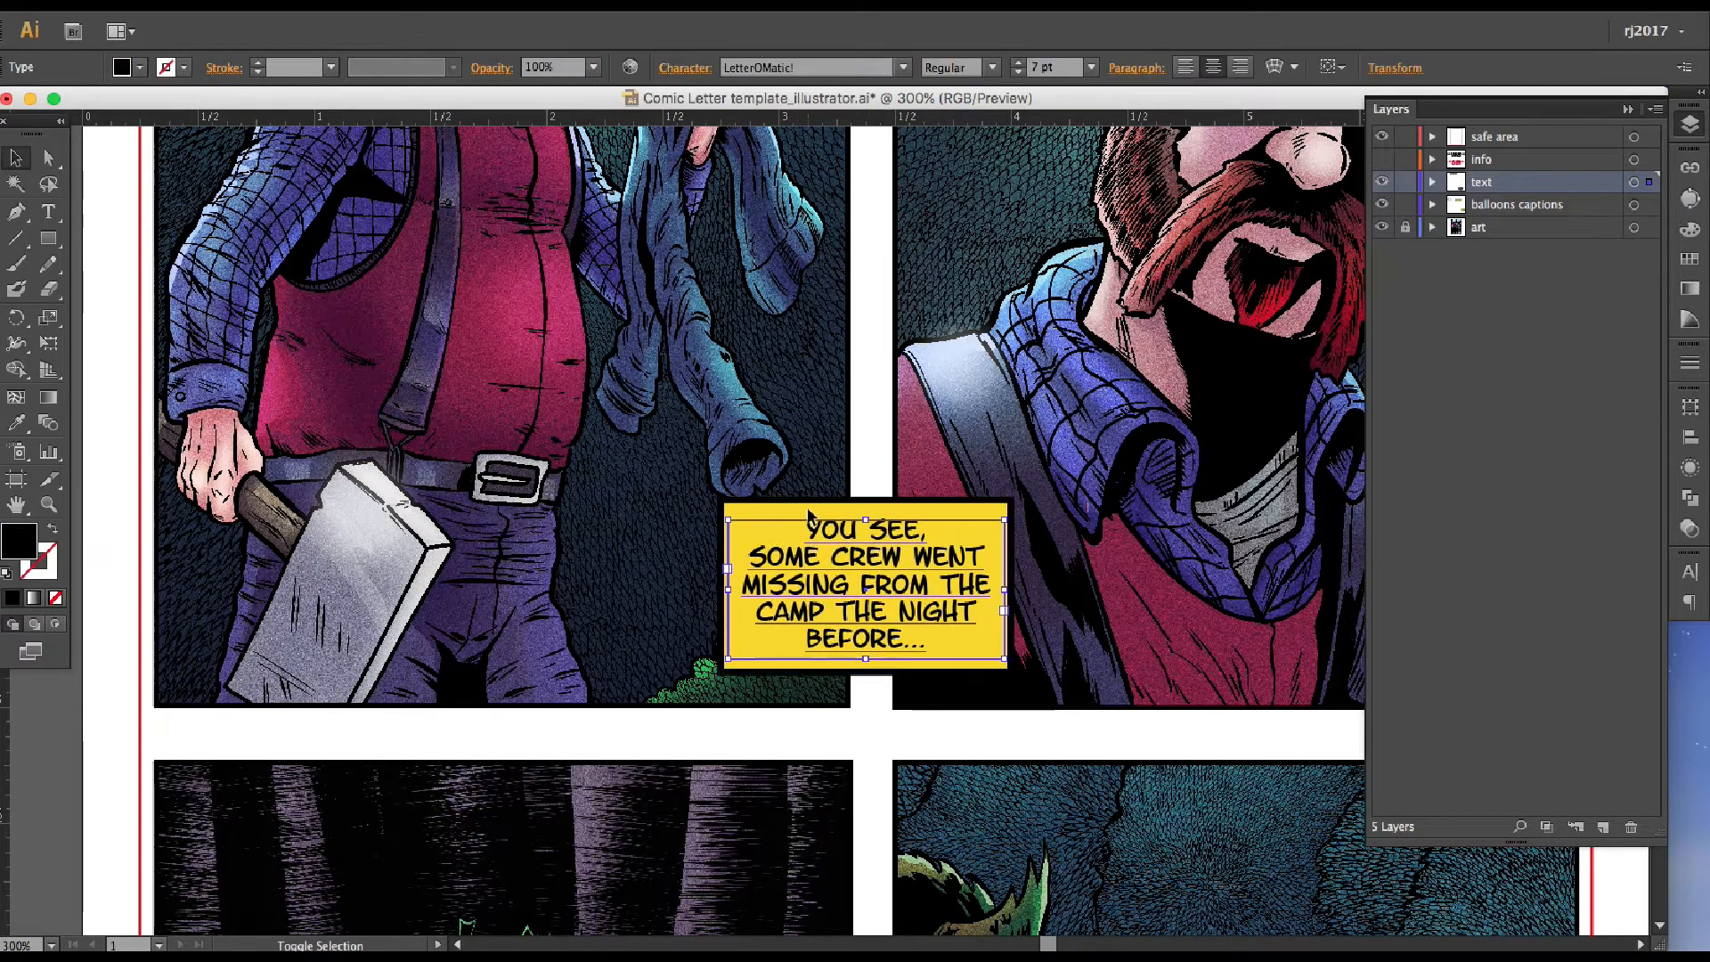
Move the second caption and its box into the lower right corner of the first panel
{"action": "left_click", "coordinate": [809, 511], "text": "shift"}
{"action": "left_click_drag", "start_coordinate": [855, 637], "coordinate": [401, 388]}
{"action": "left_click_drag", "start_coordinate": [401, 389], "coordinate": [665, 641]}
{"action": "left_click", "coordinate": [675, 715]}
{"action": "key", "text": "super+minus"}
{"action": "key", "text": "super+minus"}
{"action": "left_click_drag", "start_coordinate": [889, 538], "coordinate": [716, 687]}
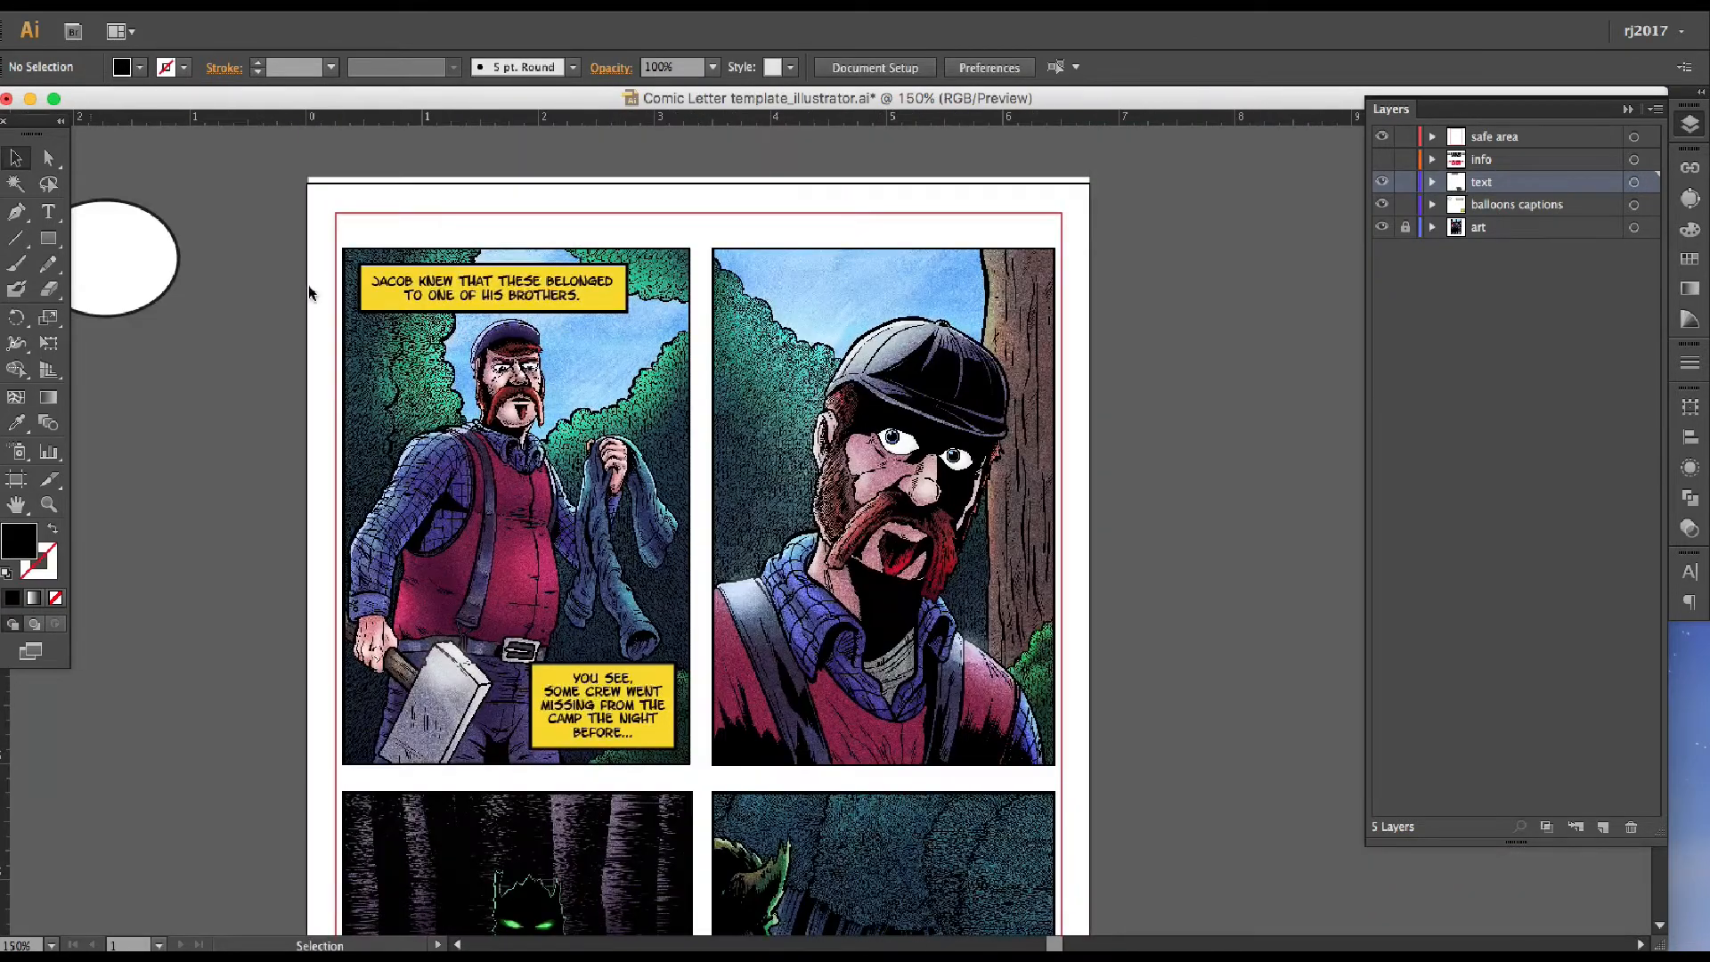
Duplicate the first caption with its box and place the copy at the bottom of the second panel
{"action": "left_click_drag", "start_coordinate": [466, 257], "coordinate": [463, 255]}
{"action": "key", "text": "super+c"}
{"action": "key", "text": "super+v"}
{"action": "left_click_drag", "start_coordinate": [802, 536], "coordinate": [857, 719]}
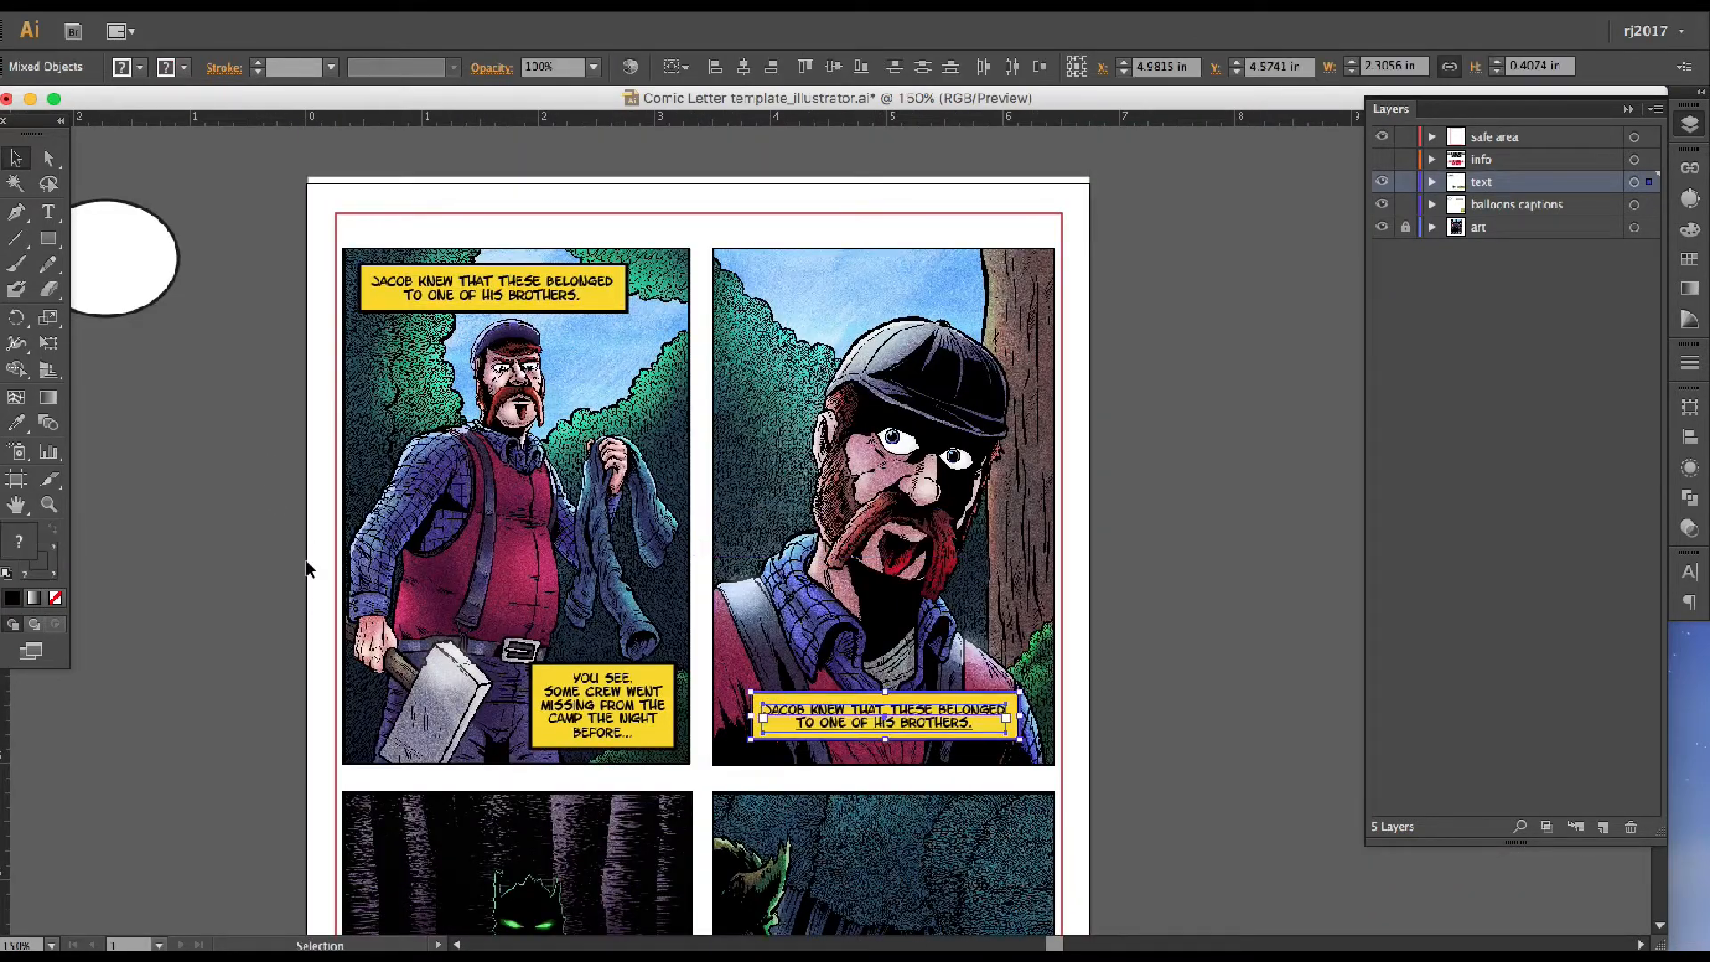
Switch to the script document, copy its next caption, and replace the duplicated text with "Some men, thought they're just working longer hours."
{"action": "key", "text": "super+Tab"}
{"action": "left_click_drag", "start_coordinate": [563, 89], "coordinate": [499, 94]}
{"action": "left_click_drag", "start_coordinate": [663, 412], "coordinate": [229, 407]}
{"action": "key", "text": "super+c"}
{"action": "key", "text": "super+Tab"}
{"action": "double_click", "coordinate": [830, 720]}
{"action": "key", "text": "super+a"}
{"action": "key", "text": "super+v"}
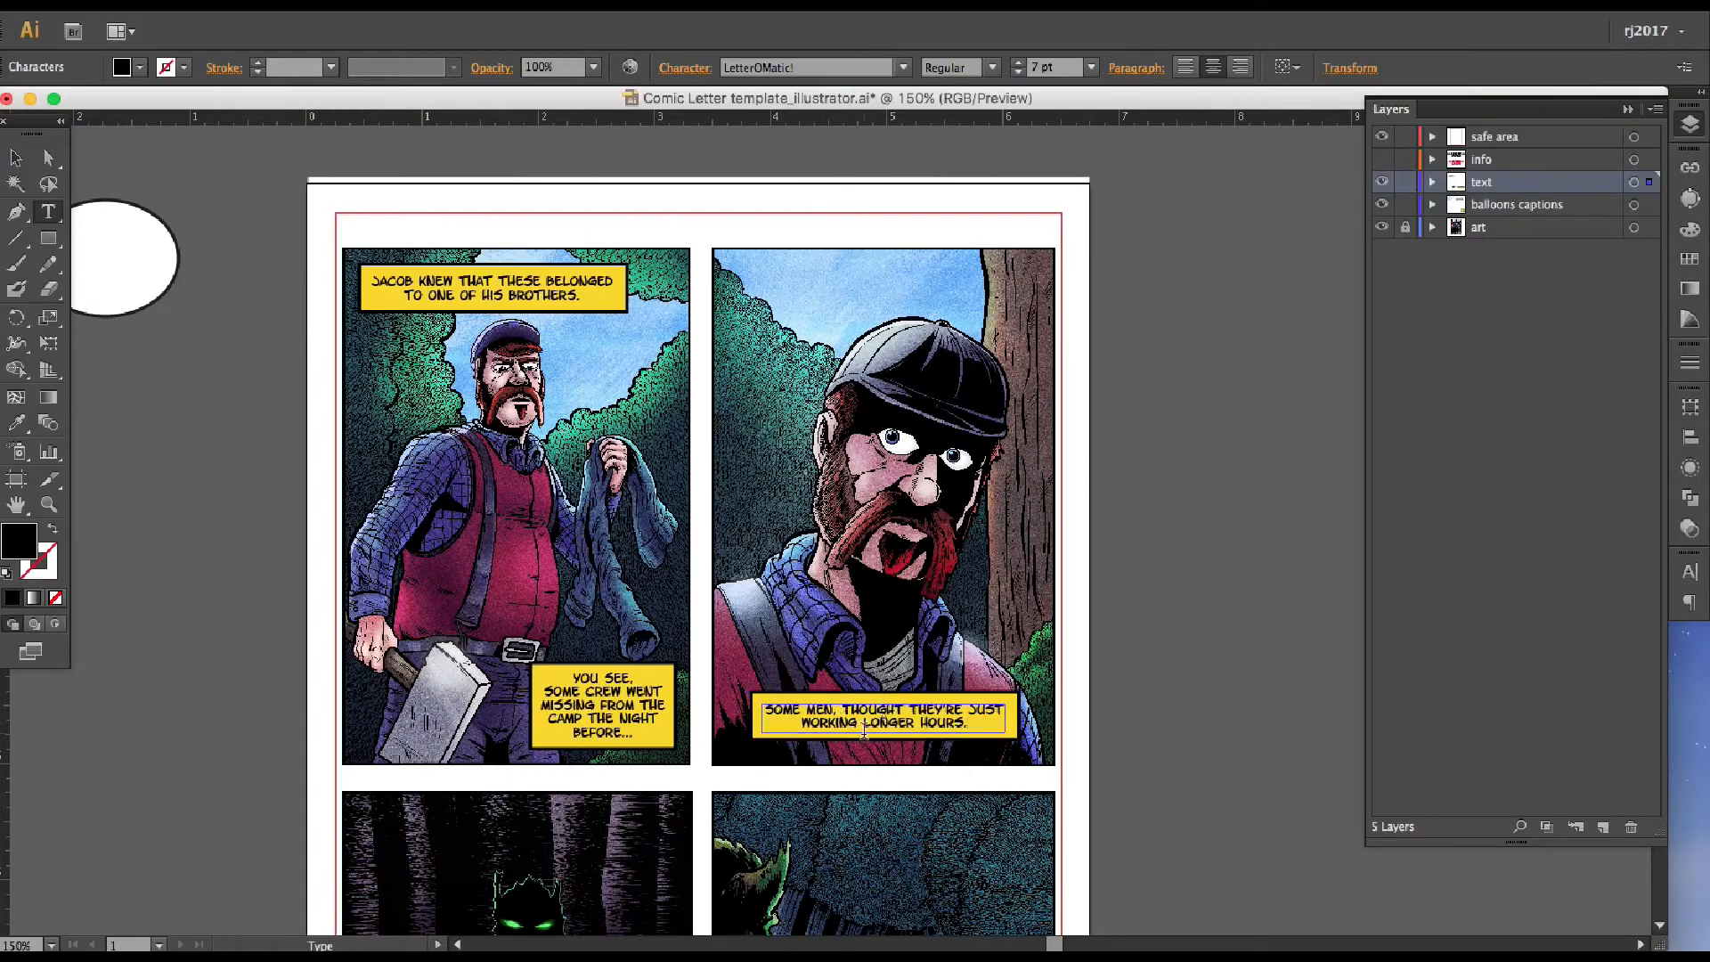
Duplicate the second panel's caption with its box and place the copy at the top of the fourth panel
{"action": "key", "text": "super+plus"}
{"action": "key", "text": "super+plus"}
{"action": "left_click", "coordinate": [16, 157]}
{"action": "left_click_drag", "start_coordinate": [892, 750], "coordinate": [712, 429]}
{"action": "left_click", "coordinate": [1104, 642]}
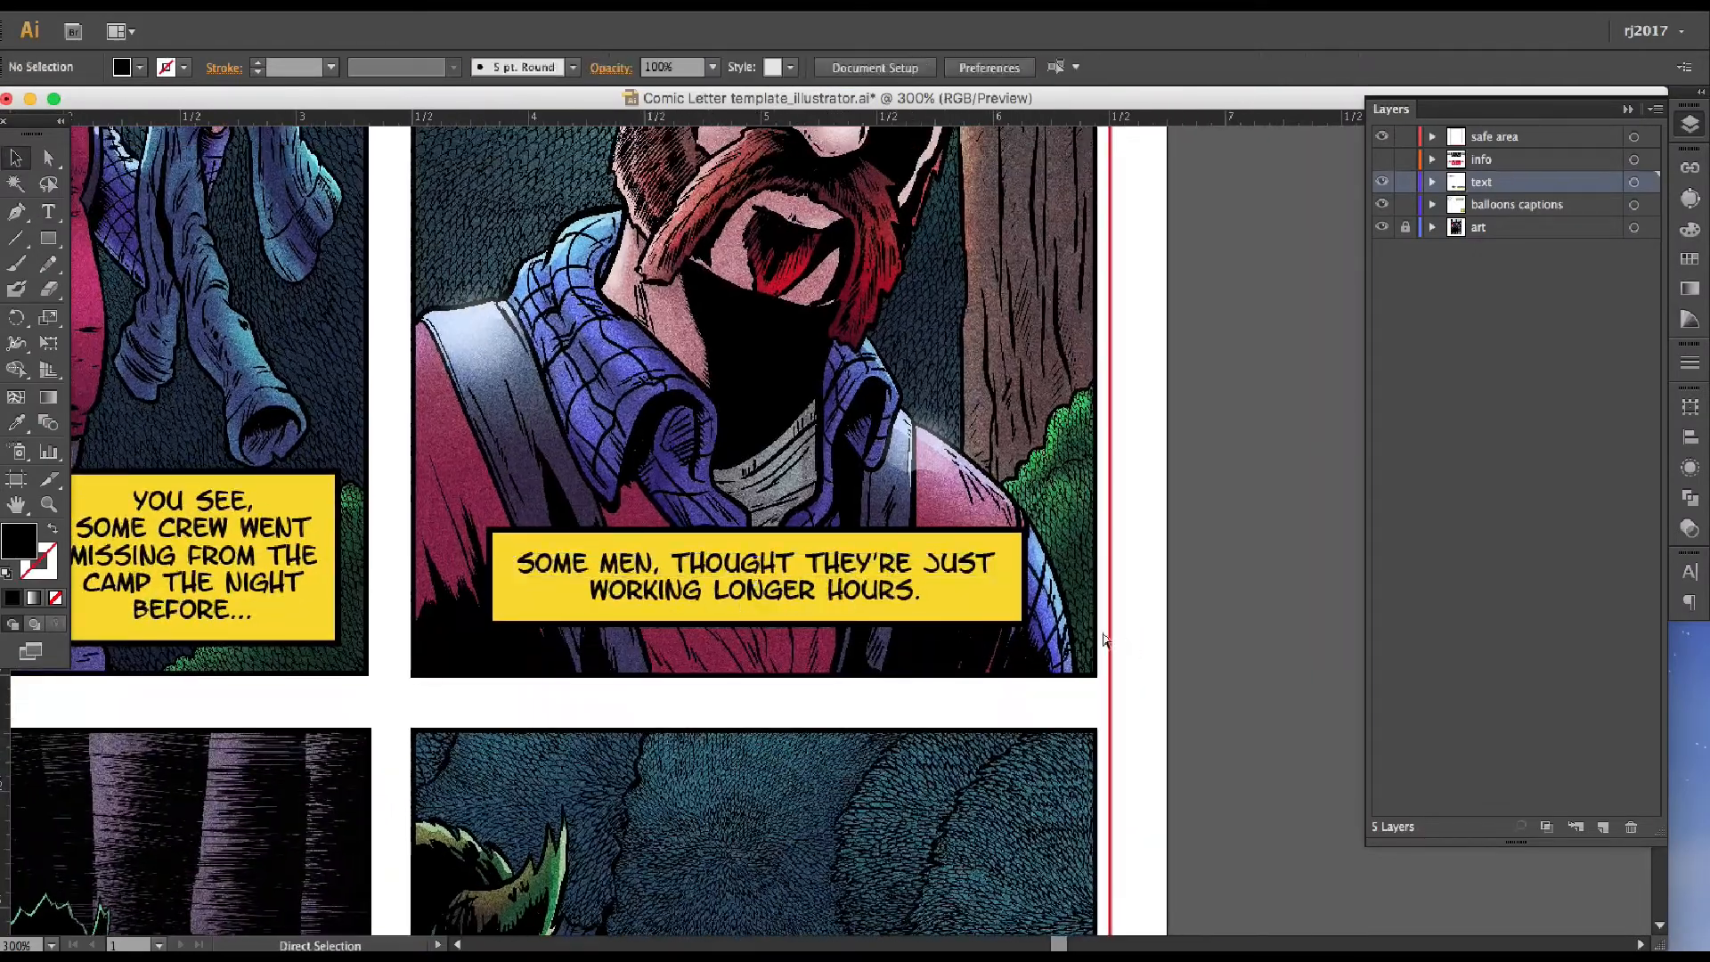
{"action": "key", "text": "super+minus"}
{"action": "left_click_drag", "start_coordinate": [330, 517], "coordinate": [535, 38]}
{"action": "scroll", "coordinate": [715, 473], "scroll_direction": "up", "scroll_amount": 6}
{"action": "left_click_drag", "start_coordinate": [787, 322], "coordinate": [900, 374]}
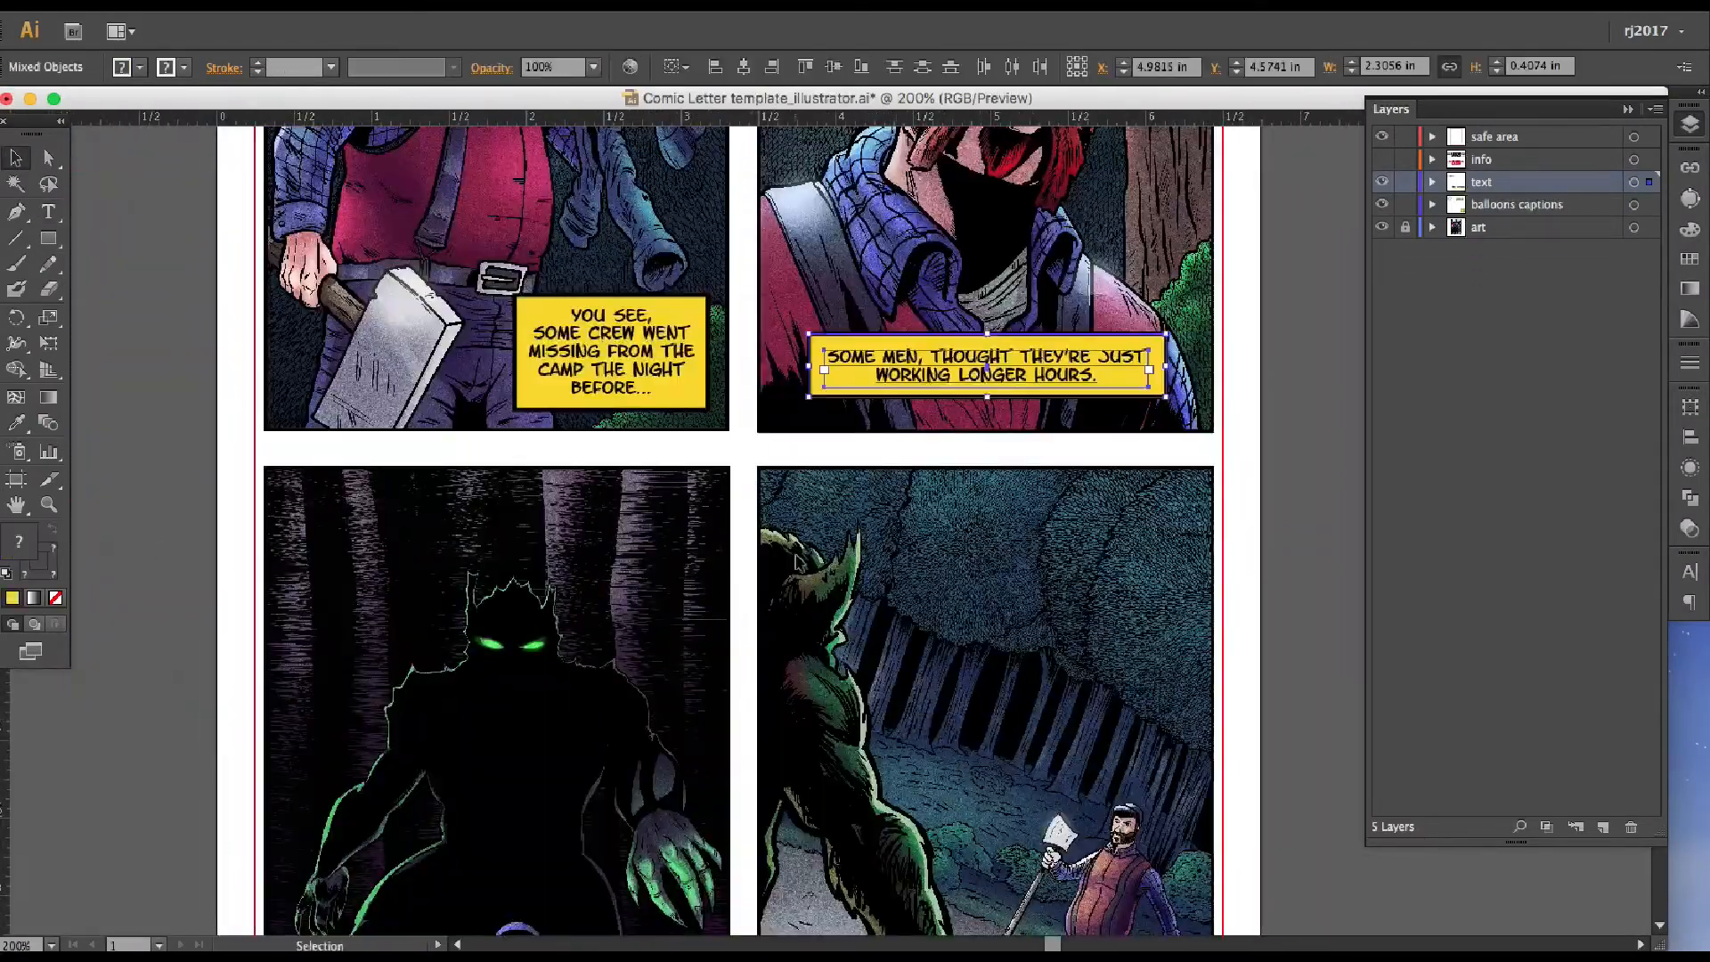
{"action": "key", "text": "super+c"}
{"action": "scroll", "coordinate": [900, 379], "scroll_direction": "down", "scroll_amount": 5}
{"action": "key", "text": "super+v"}
{"action": "left_click_drag", "start_coordinate": [830, 531], "coordinate": [925, 334]}
Replace the copied text with "Not Jacob. He knew something had happened to them..." and move the narrowed caption to the third panel's top
{"action": "key", "text": "super+Tab"}
{"action": "key", "text": "super+Tab"}
{"action": "double_click", "coordinate": [925, 341]}
{"action": "key", "text": "super+a"}
{"action": "key", "text": "super+v"}
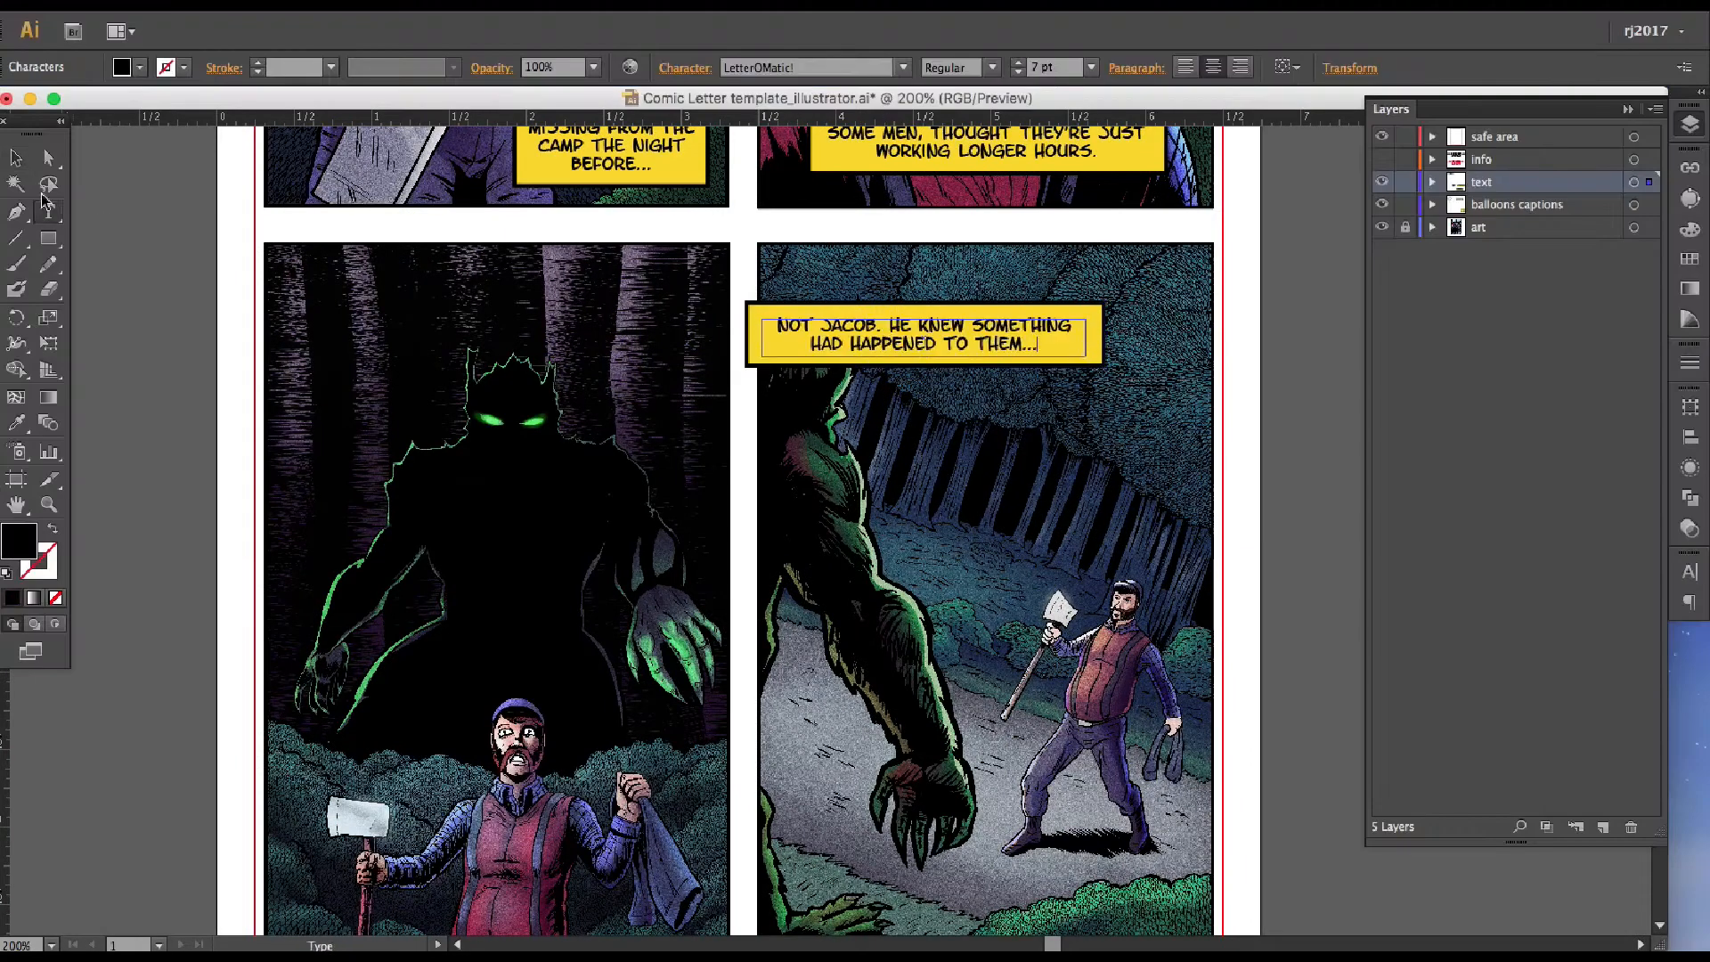
{"action": "left_click", "coordinate": [1091, 340]}
{"action": "left_click_drag", "start_coordinate": [757, 333], "coordinate": [352, 297]}
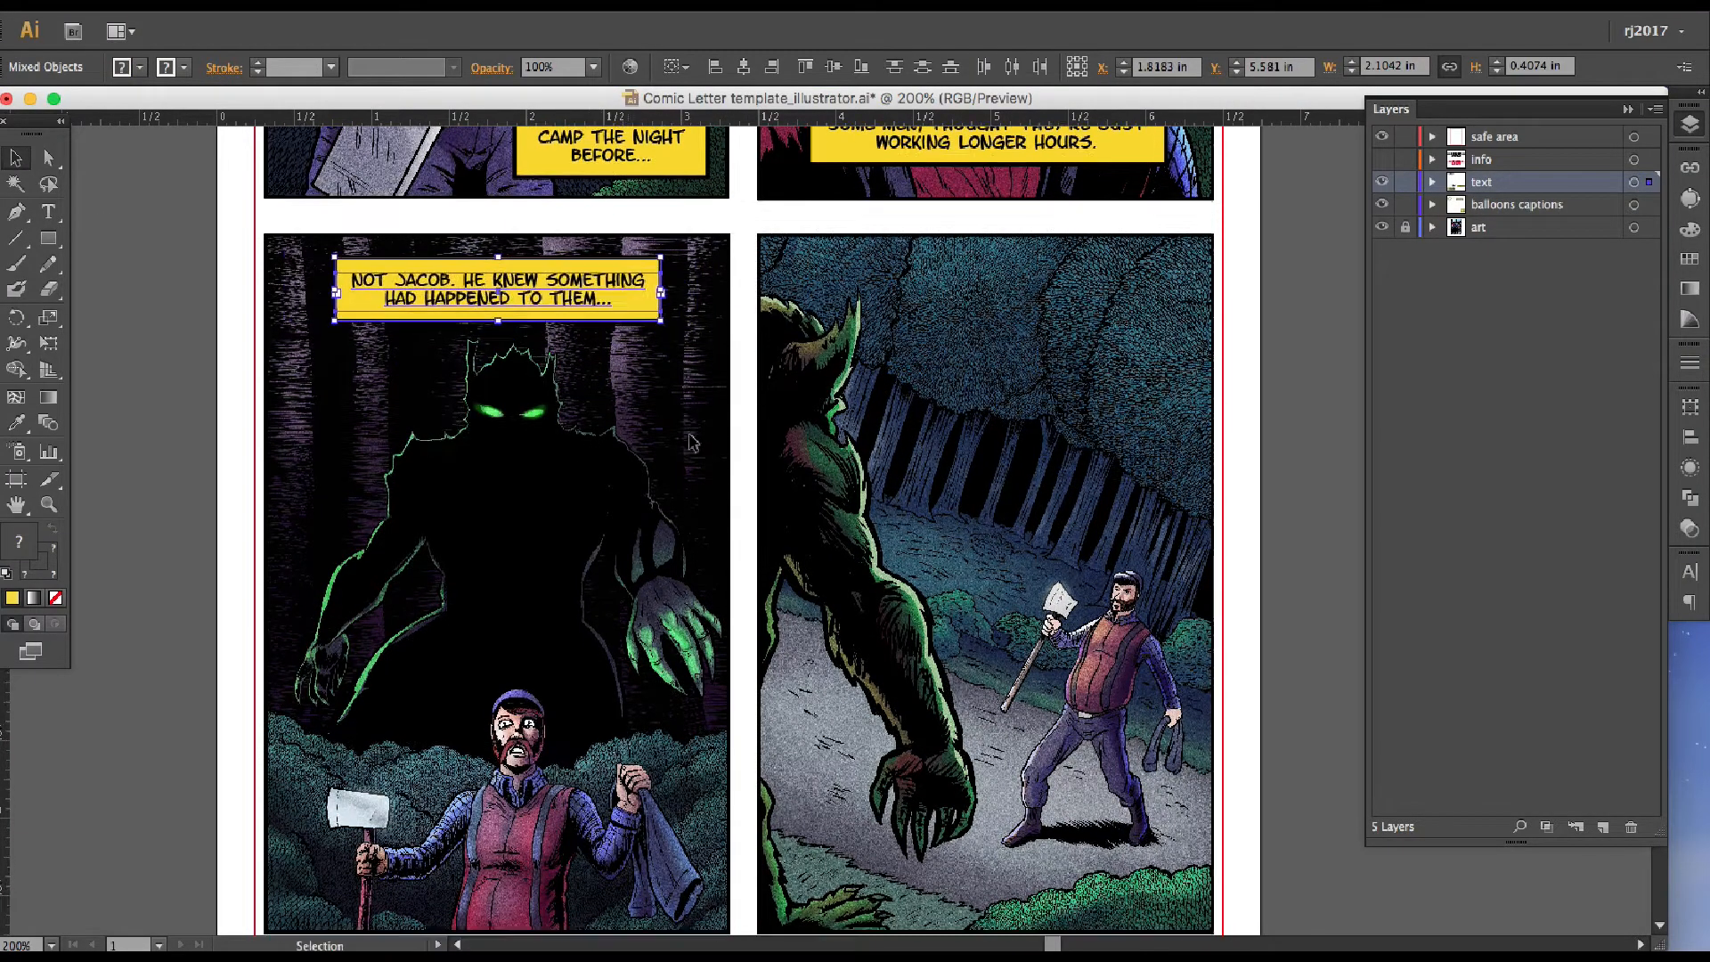
Duplicate the third panel's caption with its box, place the copy lower in that panel, and switch to the script document
{"action": "scroll", "coordinate": [628, 481], "scroll_direction": "down", "scroll_amount": 2}
{"action": "key", "text": "super+c"}
{"action": "key", "text": "super+v"}
{"action": "left_click_drag", "start_coordinate": [744, 527], "coordinate": [425, 478]}
{"action": "key", "text": "Tab"}
{"action": "key", "text": "Tab"}
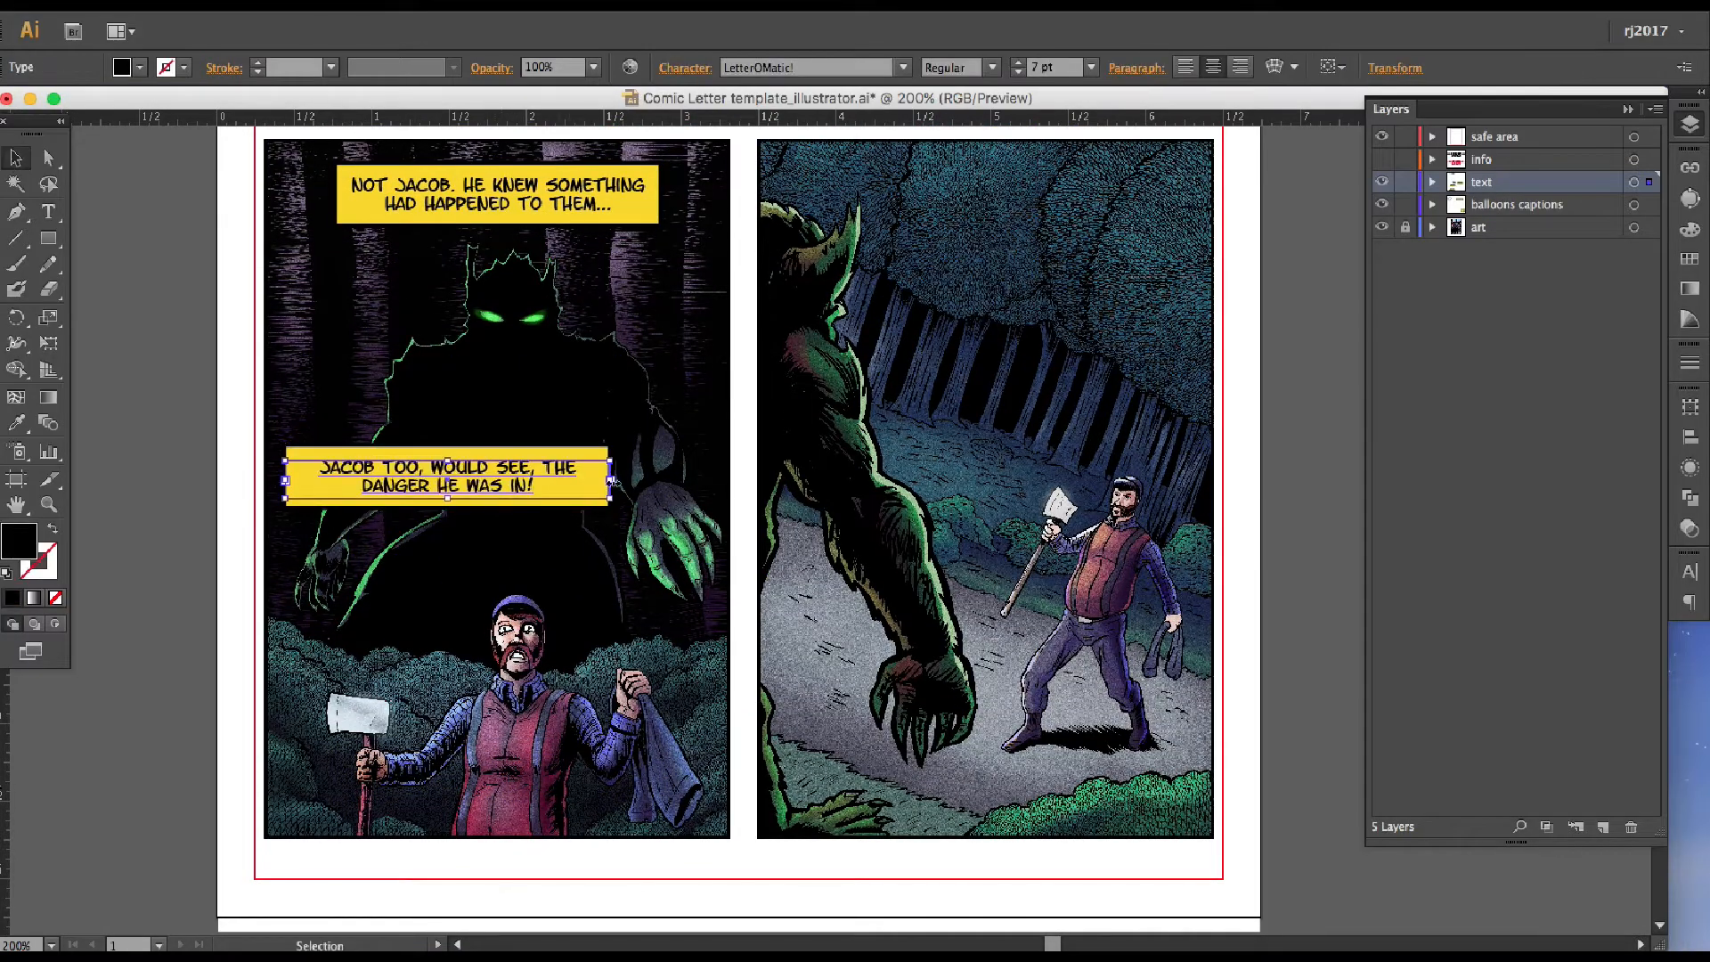
Replace the lower copy's text with the script line ending "danger he was in!" and narrow the box to fit it
{"action": "mouse_move", "coordinate": [611, 481]}
{"action": "left_mouse_down"}
{"action": "mouse_move", "coordinate": [524, 482]}
{"action": "mouse_move", "coordinate": [510, 759]}
{"action": "mouse_move", "coordinate": [630, 765]}
{"action": "mouse_move", "coordinate": [457, 414]}
{"action": "left_mouse_up"}
{"action": "key", "text": "Right"}
{"action": "key", "text": "Right"}
{"action": "key", "text": "Right"}
{"action": "key", "text": "Right"}
{"action": "key", "text": "Right"}
{"action": "left_click", "coordinate": [600, 490]}
{"action": "left_click", "coordinate": [331, 68]}
{"action": "left_click", "coordinate": [299, 169]}
{"action": "left_click", "coordinate": [345, 545]}
{"action": "double_click", "coordinate": [511, 479]}
{"action": "key", "text": "Right"}
{"action": "key", "text": "Right"}
{"action": "left_click", "coordinate": [553, 492]}
{"action": "left_click", "coordinate": [440, 485]}
{"action": "key", "text": "Left"}
{"action": "key", "text": "Left"}
{"action": "left_click", "coordinate": [457, 453], "text": "shift"}
Move the white oval balloon from beside the page into the fourth panel, above the man with the axe
{"action": "left_click", "coordinate": [189, 590]}
{"action": "left_click_drag", "start_coordinate": [597, 390], "coordinate": [669, 611]}
{"action": "left_click_drag", "start_coordinate": [374, 232], "coordinate": [798, 873]}
{"action": "left_click_drag", "start_coordinate": [440, 267], "coordinate": [1082, 549]}
{"action": "left_click_drag", "start_coordinate": [1082, 549], "coordinate": [668, 431]}
{"action": "left_click_drag", "start_coordinate": [700, 495], "coordinate": [748, 491]}
{"action": "left_click_drag", "start_coordinate": [769, 583], "coordinate": [804, 645]}
Duplicate the third panel's lower caption with its box and place the copy at the top of the fourth panel
{"action": "left_click_drag", "start_coordinate": [307, 561], "coordinate": [222, 624]}
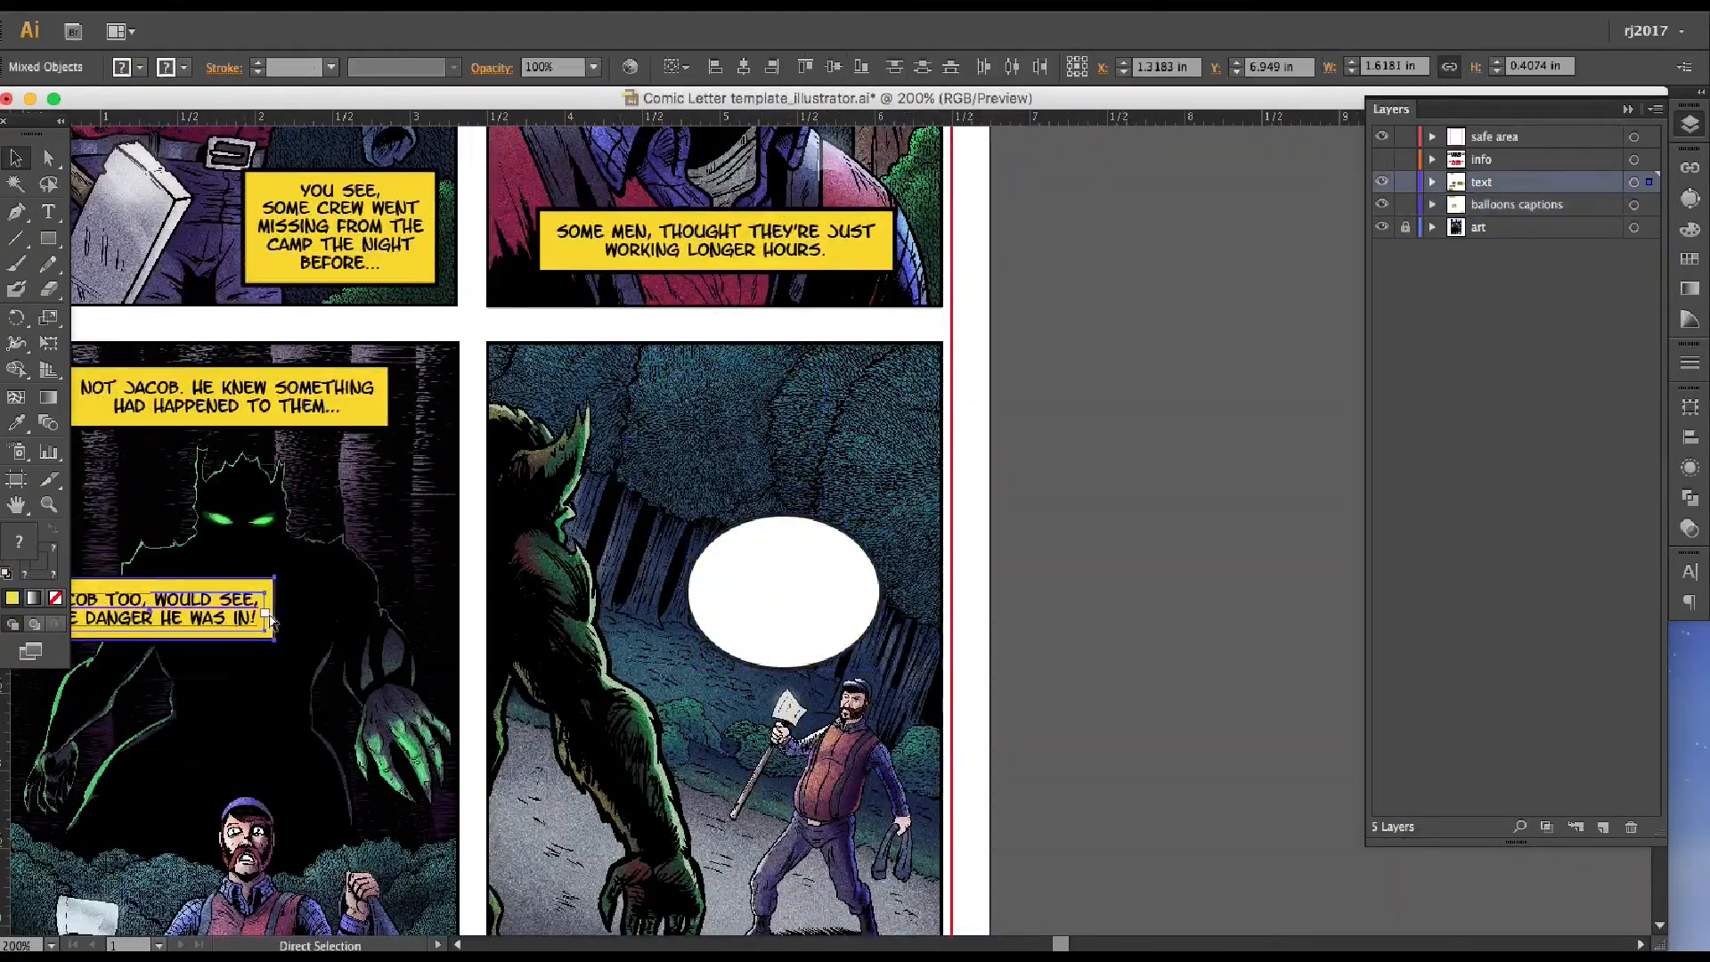
{"action": "key", "text": "super+c"}
{"action": "key", "text": "super+v"}
{"action": "left_click_drag", "start_coordinate": [873, 541], "coordinate": [830, 407]}
Replace the copied text with "For with all his courage, he would be no match!" and widen the caption to fit it
{"action": "key", "text": "super+Tab"}
{"action": "key", "text": "super+Tab"}
{"action": "key", "text": "t"}
{"action": "left_click", "coordinate": [801, 395]}
{"action": "key", "text": "super+a"}
{"action": "key", "text": "super+v"}
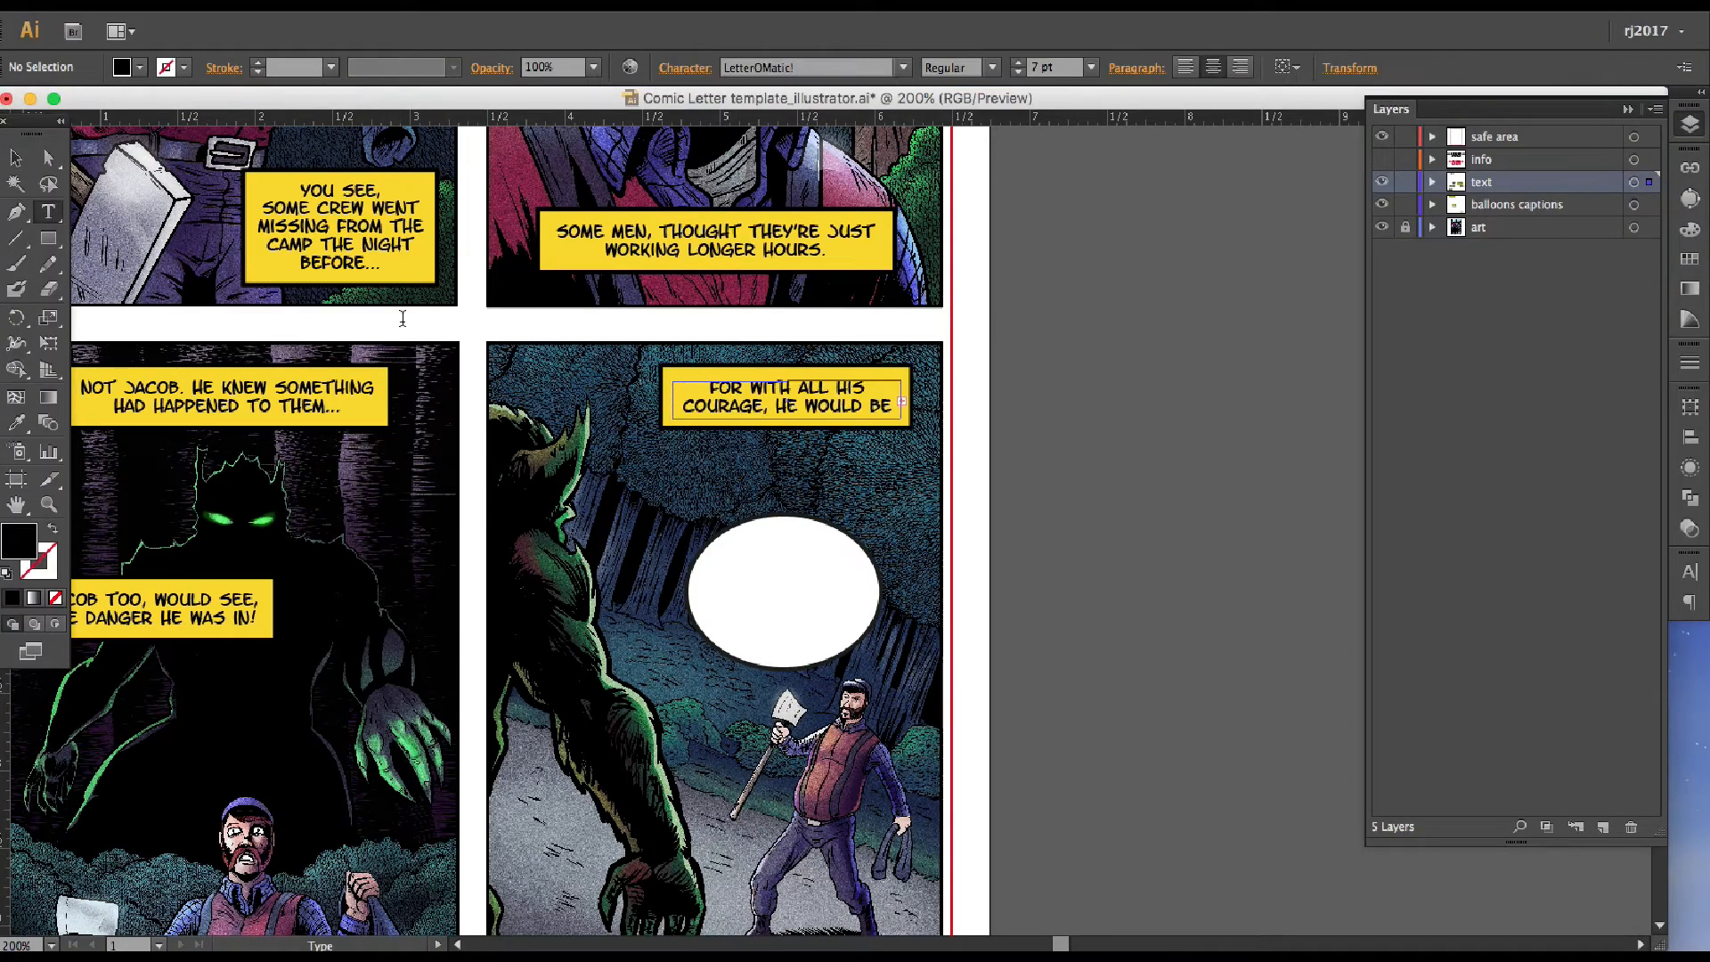
{"action": "key", "text": "Escape"}
{"action": "left_click", "coordinate": [760, 426]}
{"action": "left_click_drag", "start_coordinate": [662, 397], "coordinate": [634, 398]}
Move the white oval balloon up below the fourth panel's caption and scale it to about 0.89 × 0.68 in
{"action": "left_click", "coordinate": [722, 481]}
{"action": "scroll", "coordinate": [784, 561], "scroll_direction": "down", "scroll_amount": 2}
{"action": "left_click_drag", "start_coordinate": [784, 561], "coordinate": [718, 496]}
{"action": "scroll", "coordinate": [718, 496], "scroll_direction": "down", "scroll_amount": 4}
{"action": "left_click_drag", "start_coordinate": [814, 441], "coordinate": [761, 397]}
{"action": "key", "text": "super+="}
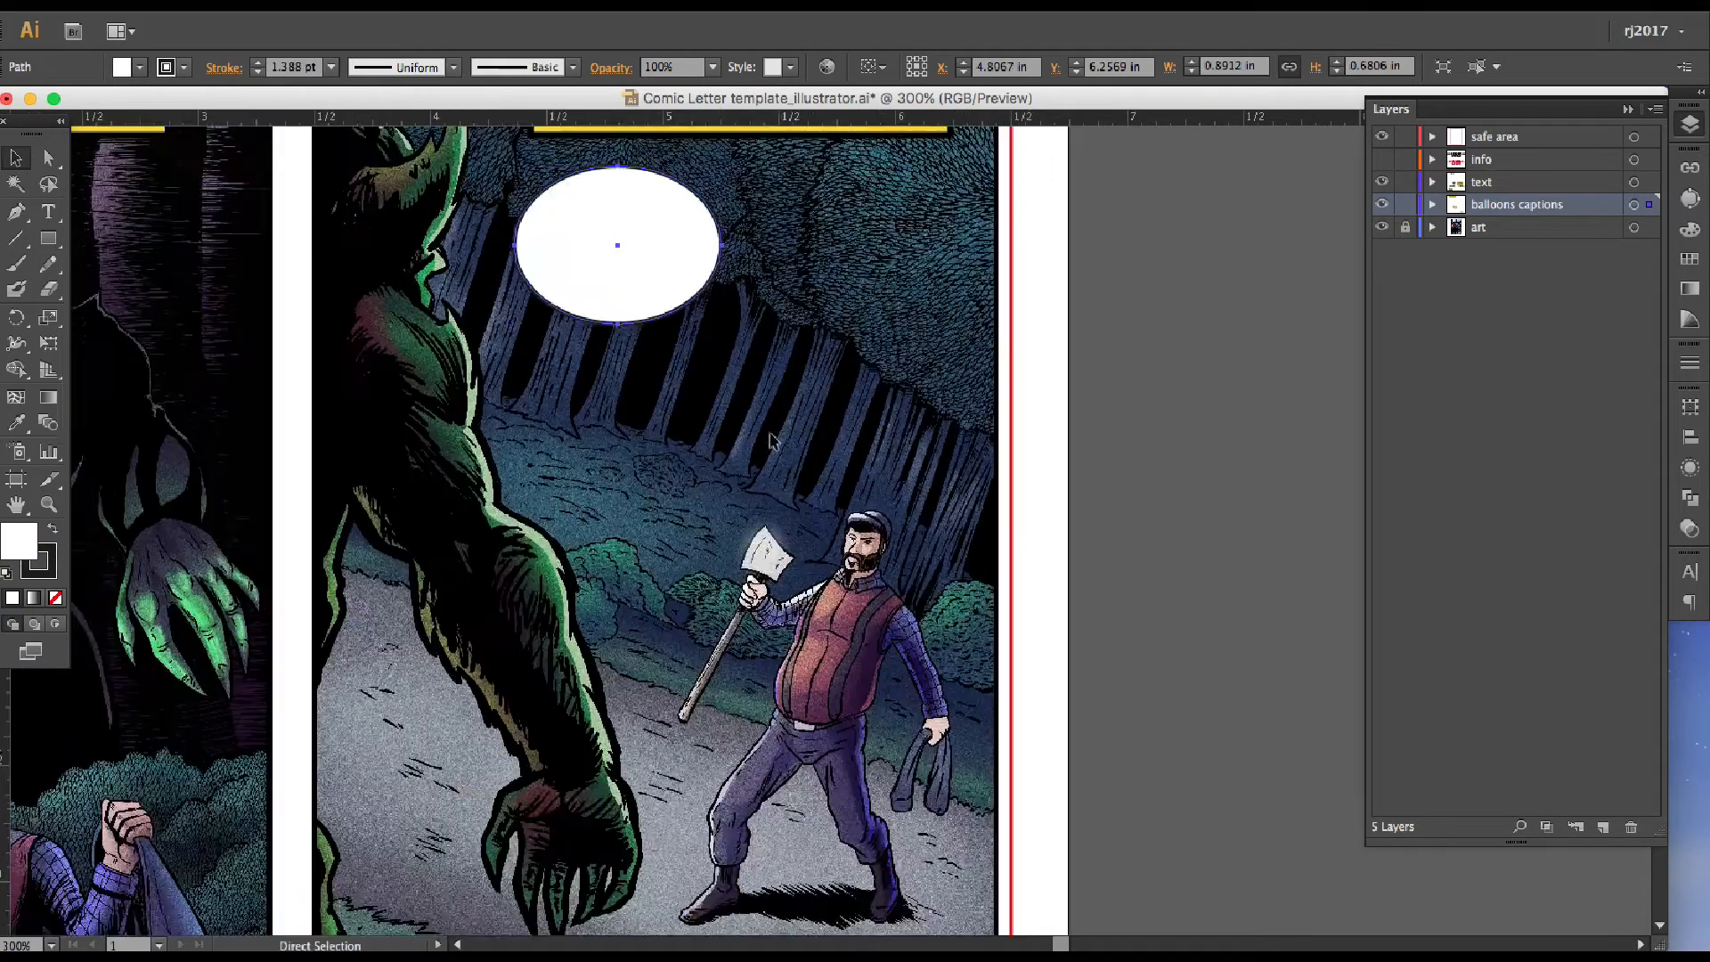
Square off the oval balloon's curves and shrink it to about 0.76 × 0.53 in with a 2 pt stroke
{"action": "scroll", "coordinate": [760, 397], "scroll_direction": "up", "scroll_amount": 3}
{"action": "key", "text": "a"}
{"action": "left_click", "coordinate": [722, 394]}
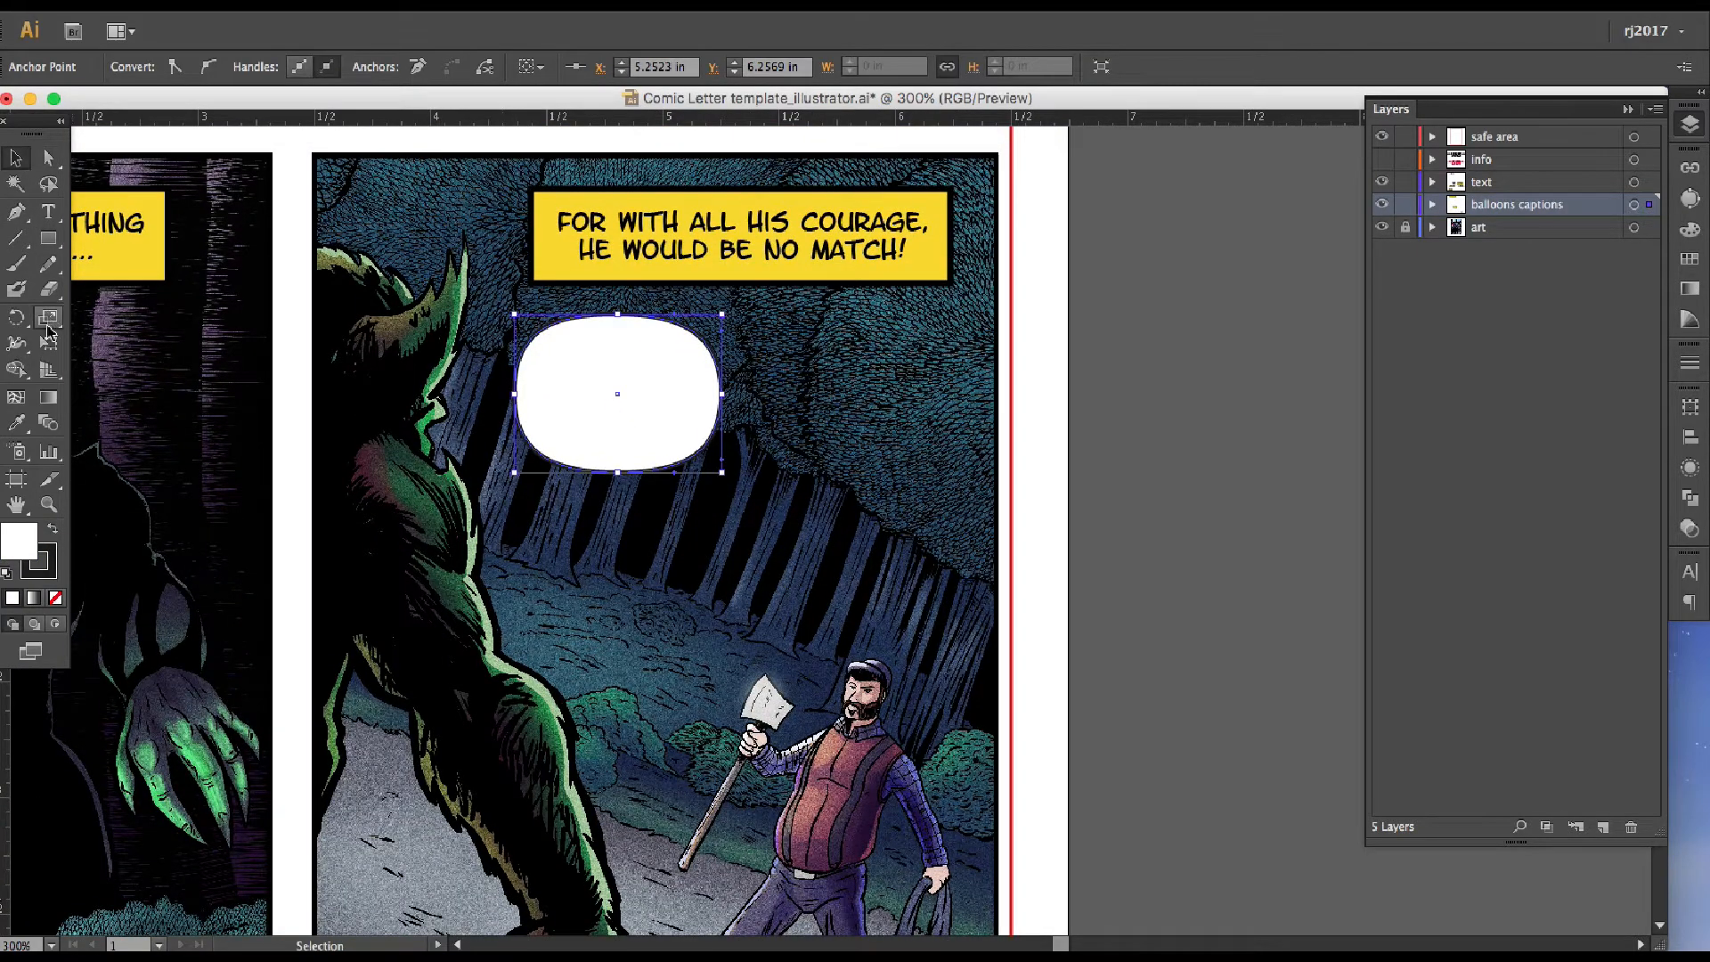
{"action": "left_click", "coordinate": [1153, 411]}
{"action": "left_click", "coordinate": [635, 418]}
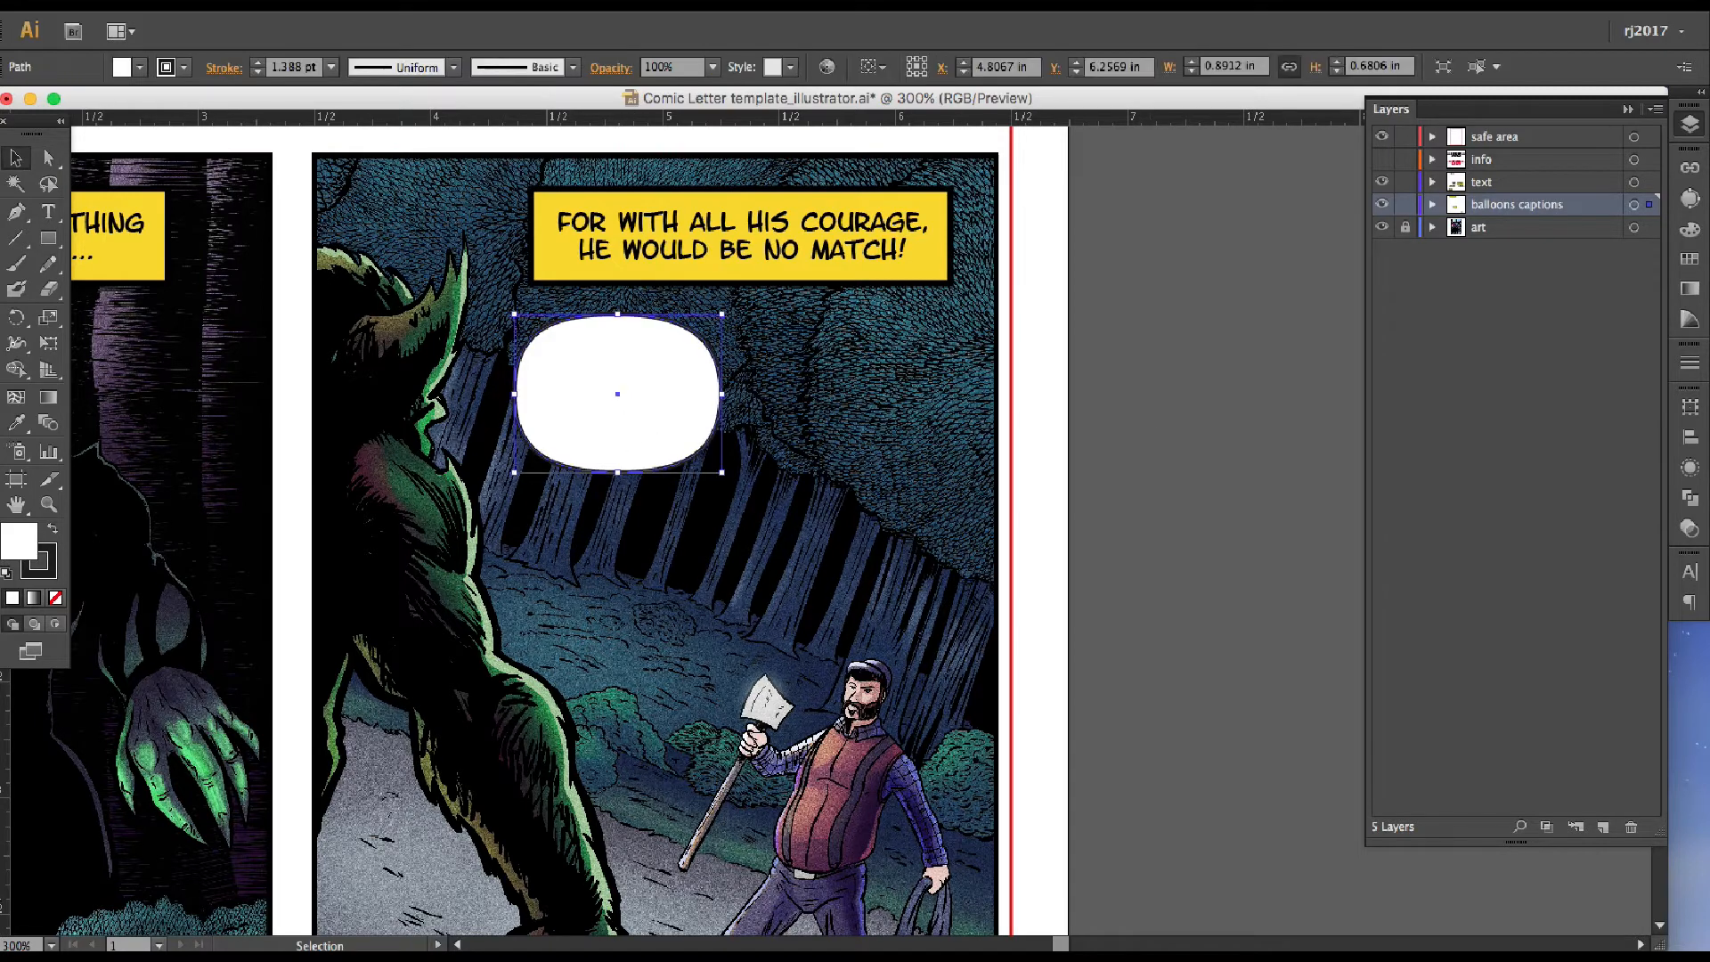
{"action": "left_click_drag", "start_coordinate": [625, 444], "coordinate": [640, 442]}
{"action": "left_click_drag", "start_coordinate": [737, 471], "coordinate": [706, 435]}
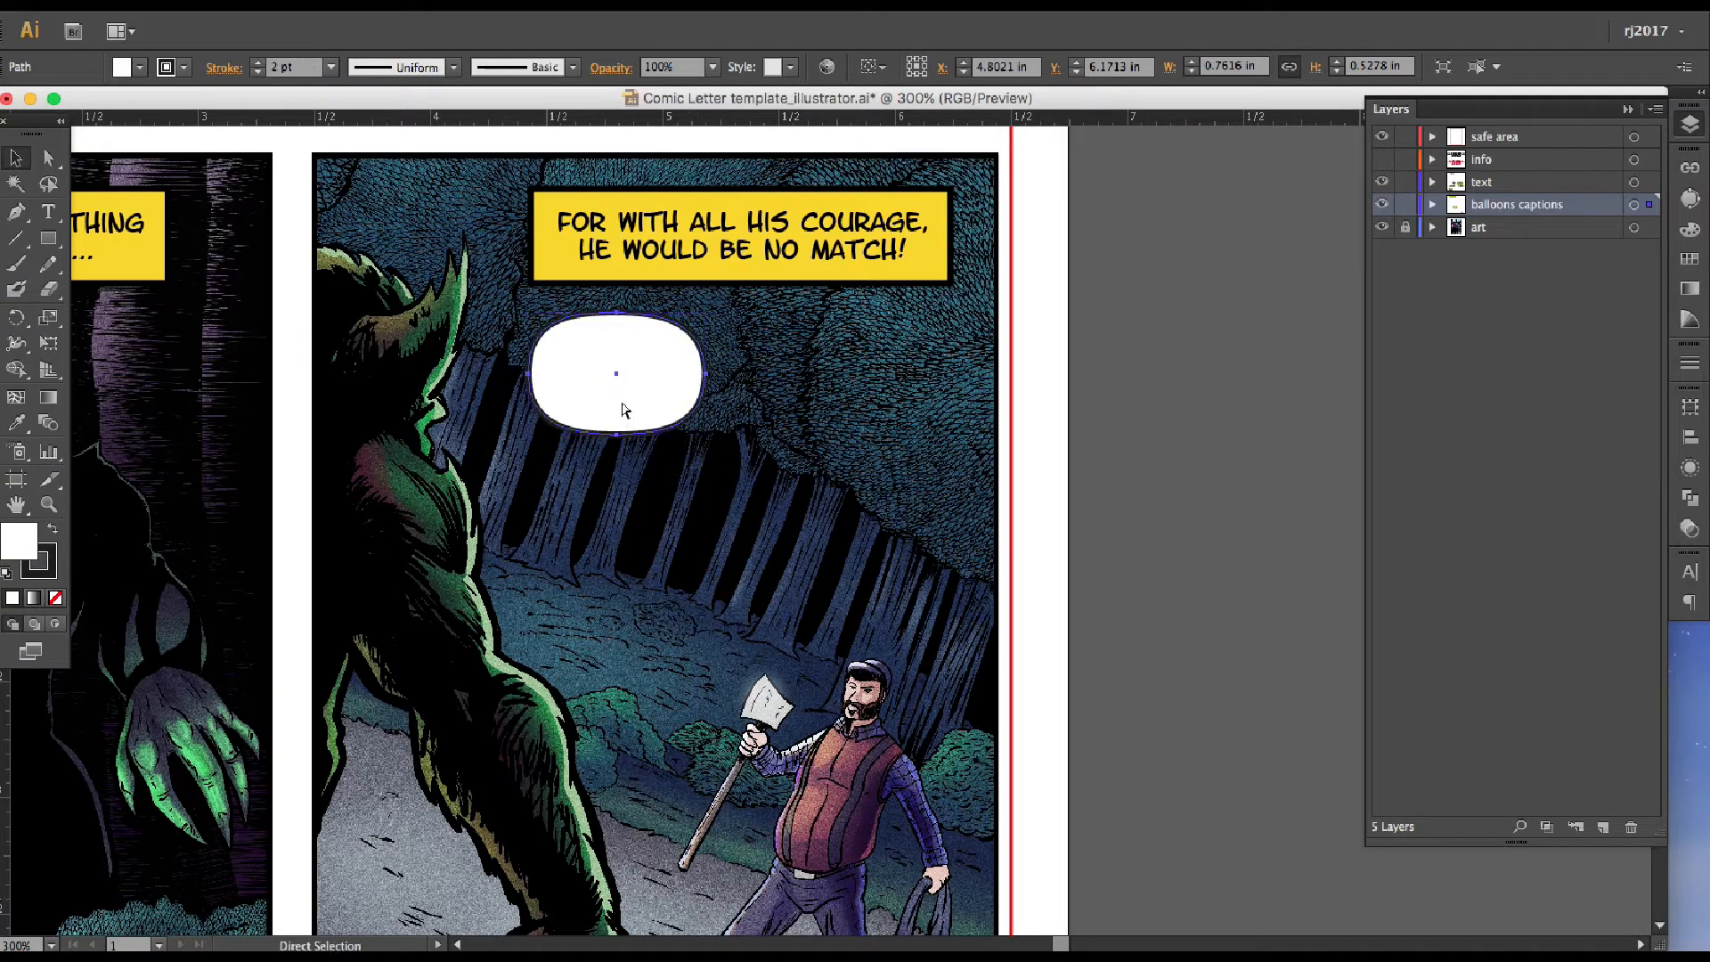
Duplicate the balloon, place the copy below the first one, and stretch it wider
{"action": "key", "text": "super+c"}
{"action": "key", "text": "super+v"}
{"action": "left_click_drag", "start_coordinate": [829, 534], "coordinate": [677, 560]}
{"action": "left_click_drag", "start_coordinate": [766, 616], "coordinate": [883, 646]}
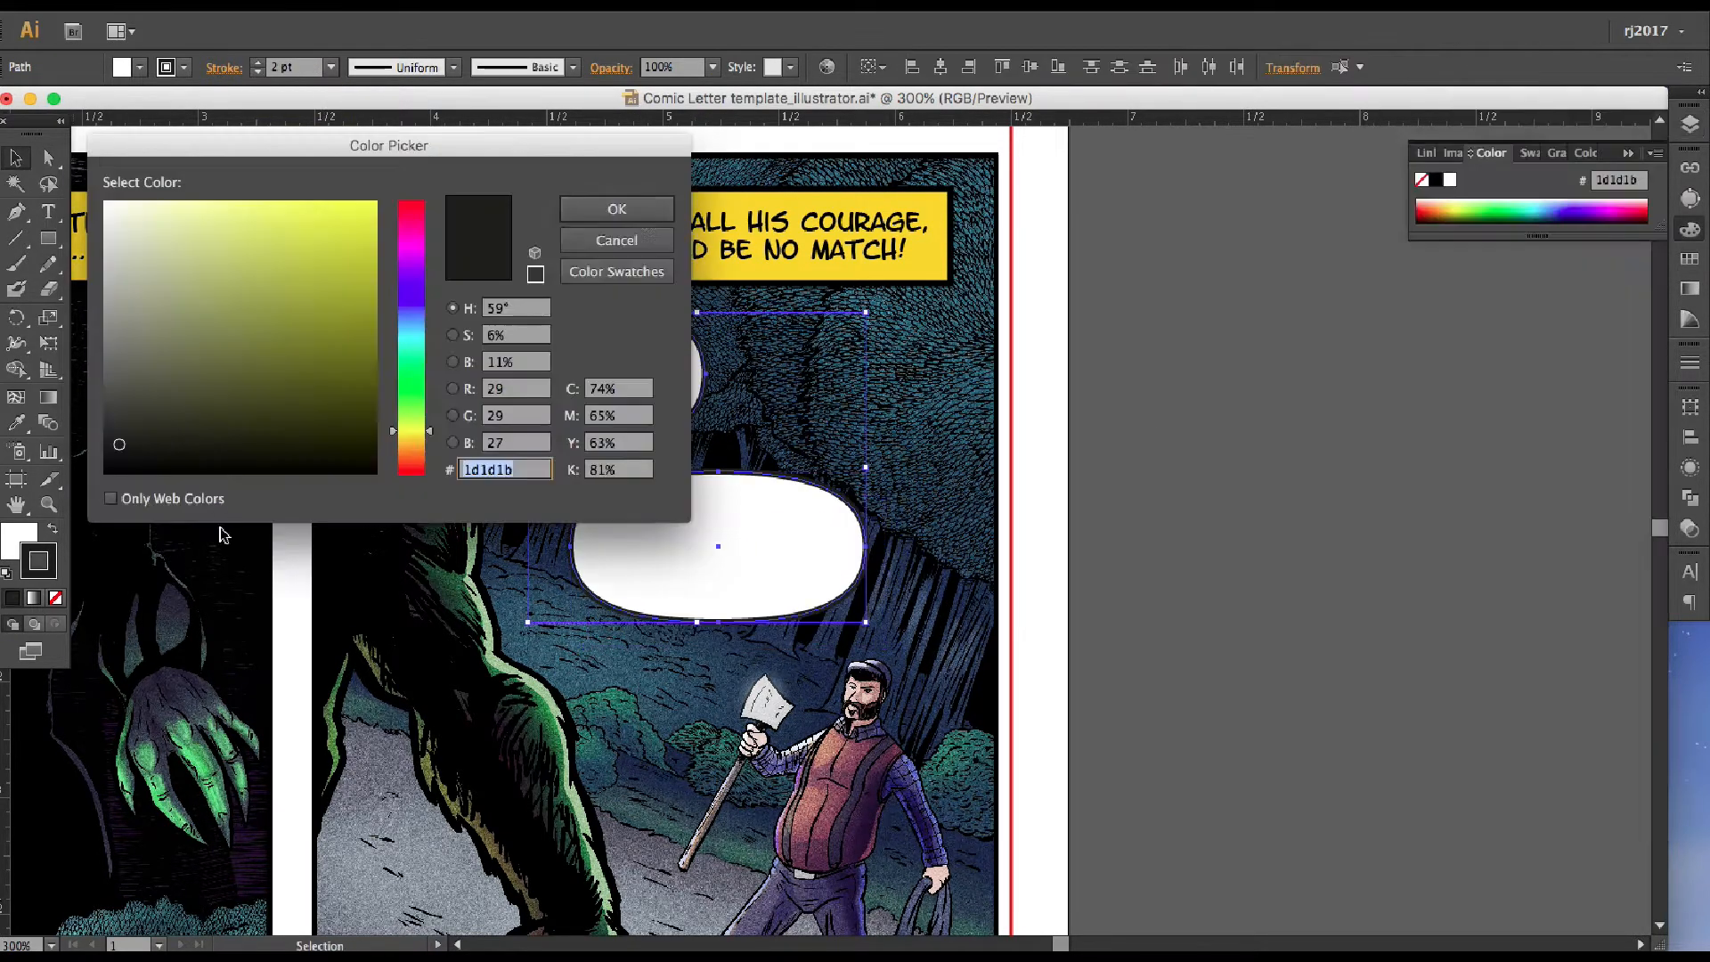
{"action": "key", "text": "Return"}
{"action": "key", "text": "p"}
{"action": "left_click_drag", "start_coordinate": [998, 846], "coordinate": [1069, 815]}
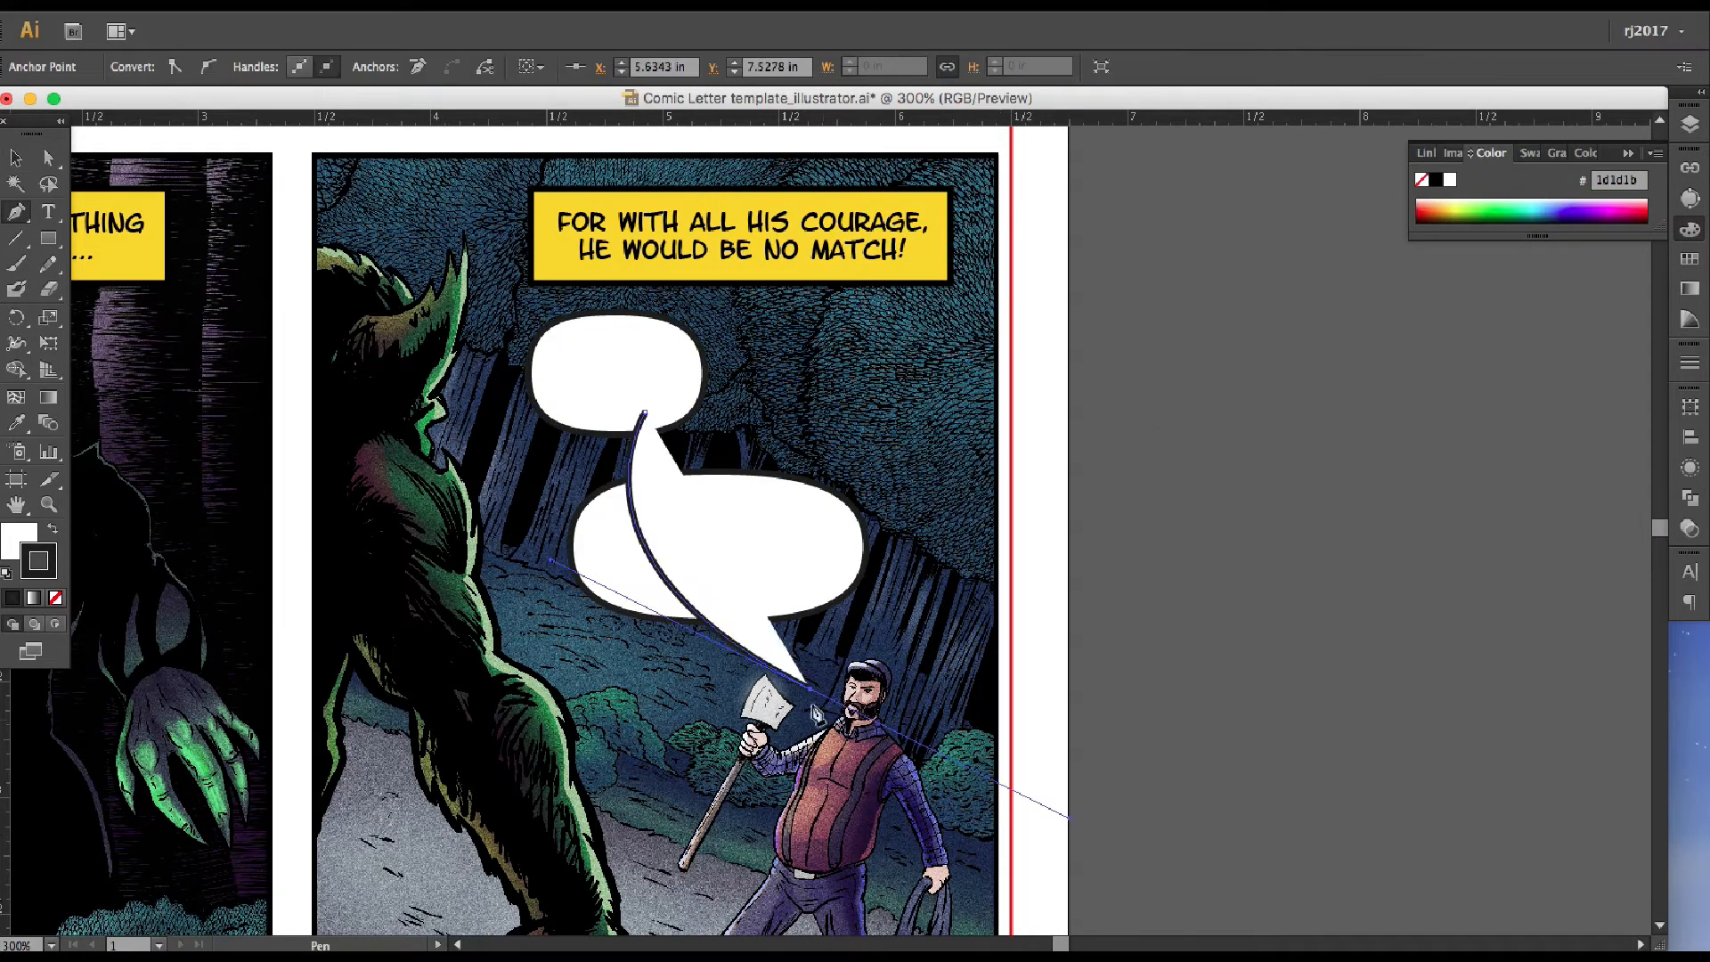
{"action": "key", "text": "super+z"}
{"action": "key", "text": "super+z"}
{"action": "key", "text": "super+z"}
{"action": "key", "text": "super+shift+z"}
{"action": "key", "text": "super+shift+a"}
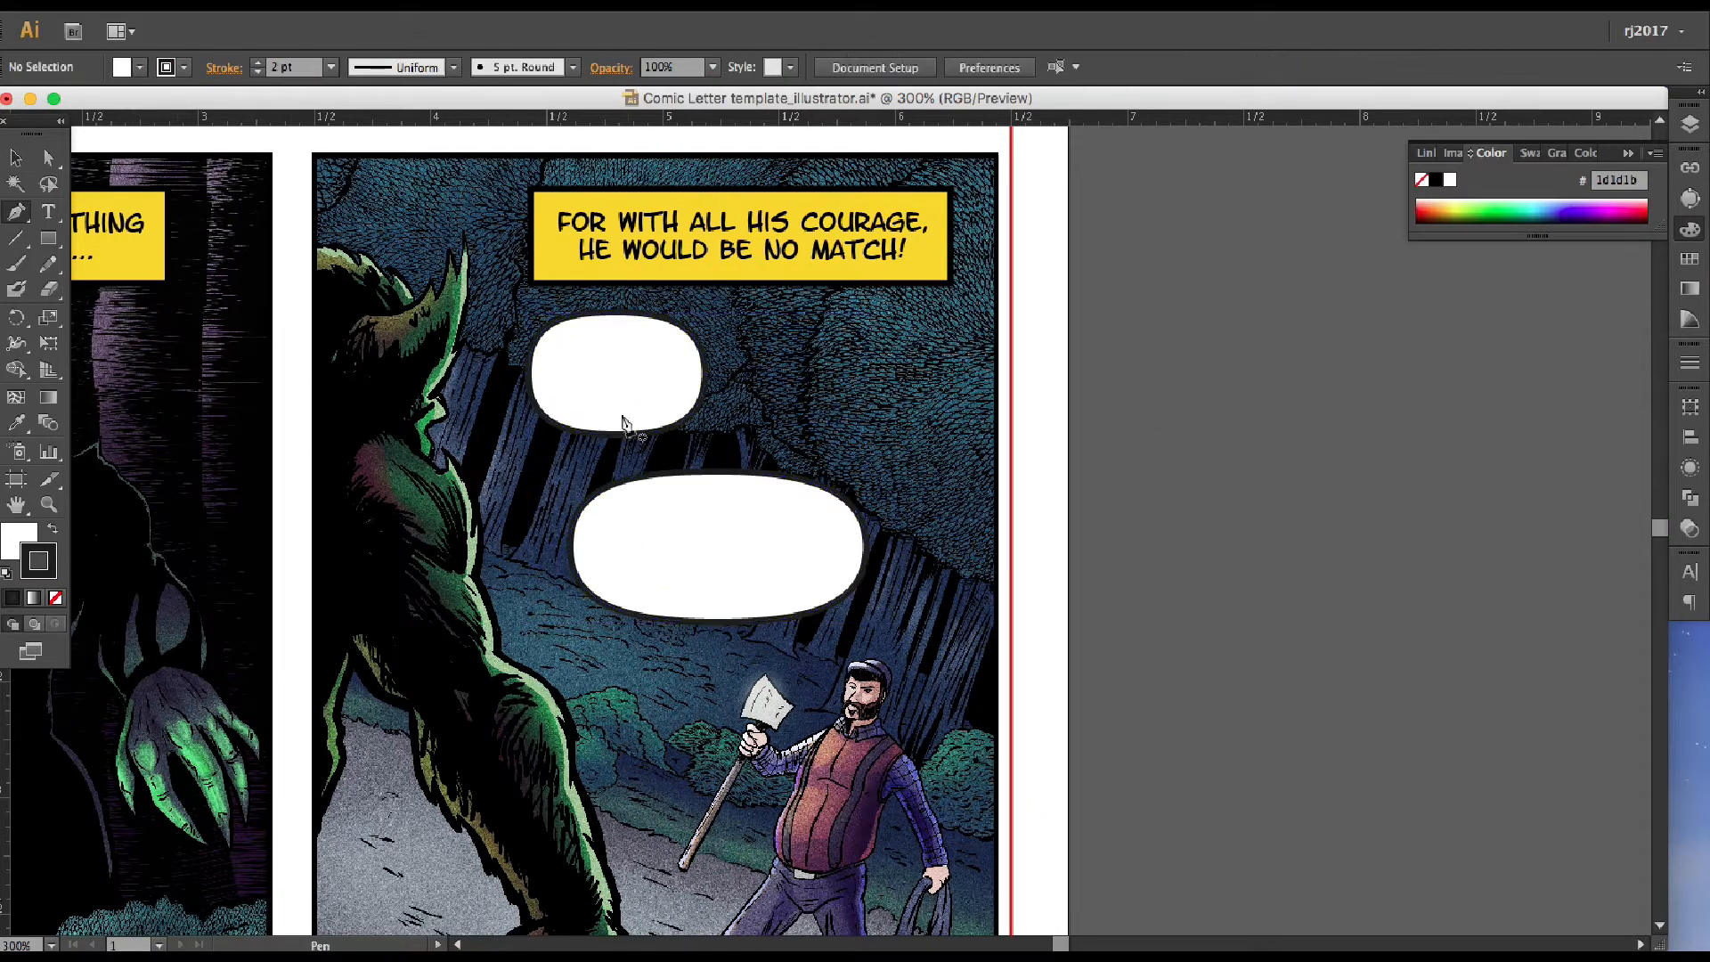
Draw a white curved tail without stroke from the upper balloon through the lower balloon to the man's mouth with the Pen tool
{"action": "left_click", "coordinate": [648, 420]}
{"action": "left_click_drag", "start_coordinate": [694, 577], "coordinate": [900, 741]}
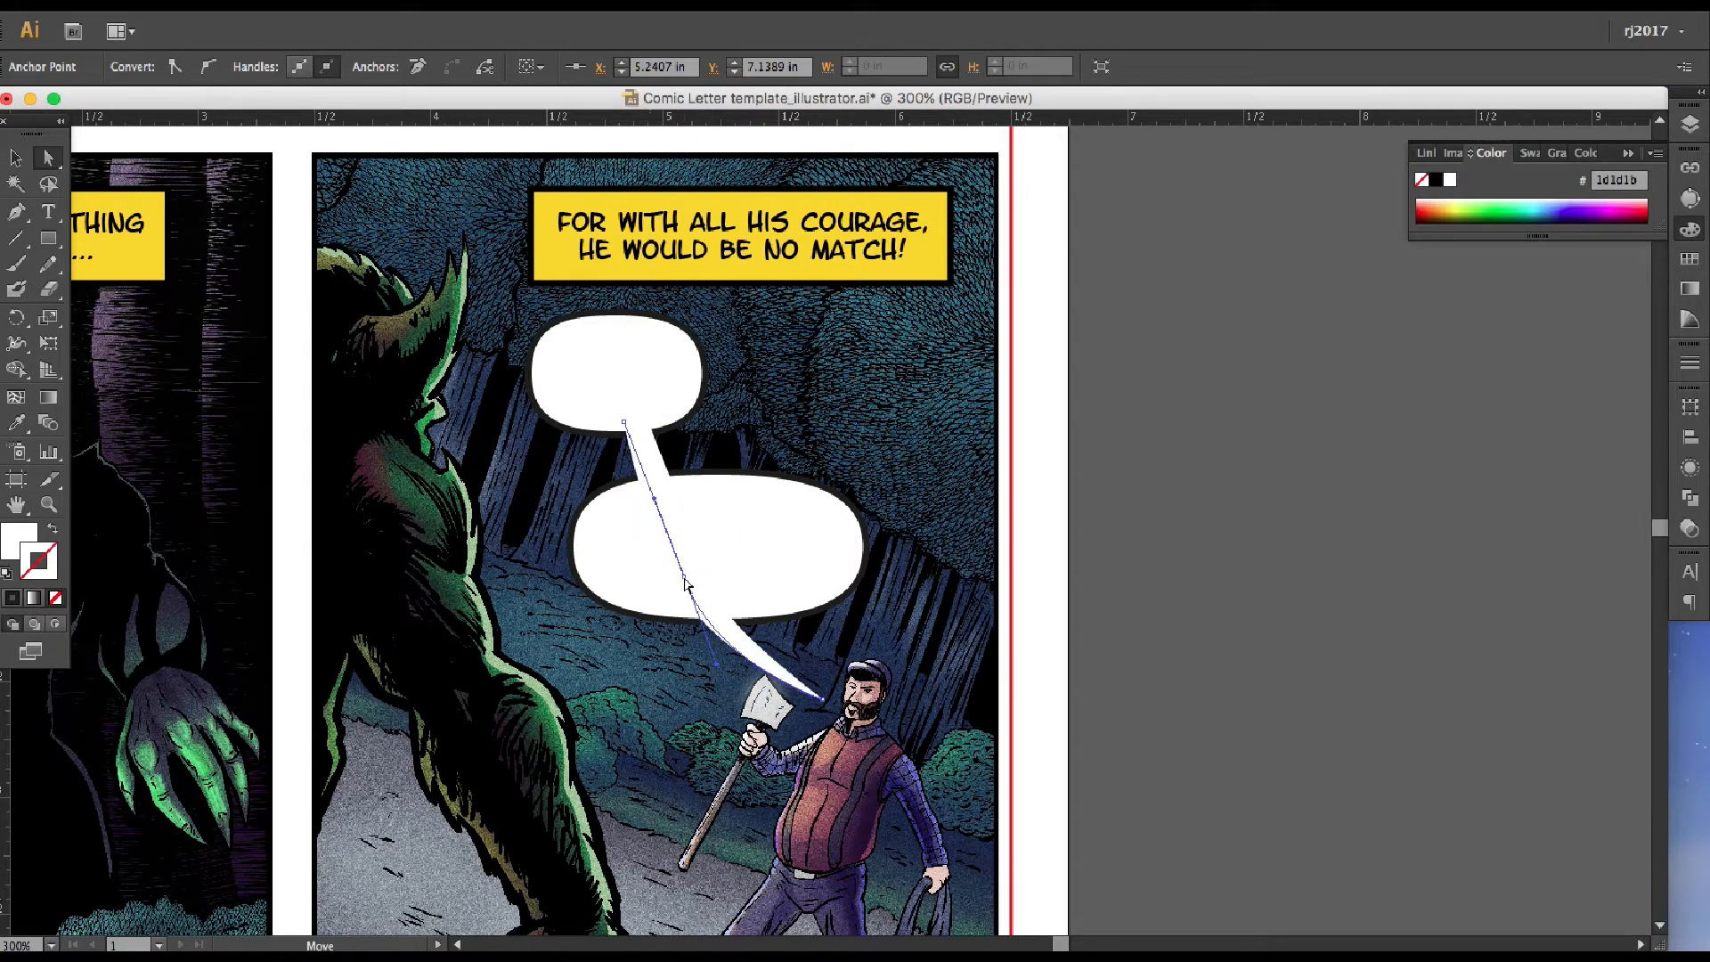
{"action": "left_click", "coordinate": [16, 158]}
{"action": "left_click", "coordinate": [356, 365]}
Combine both balloons and the tail into one compound shape with Pathfinder
{"action": "left_click", "coordinate": [686, 546]}
{"action": "left_click", "coordinate": [628, 535], "text": "shift"}
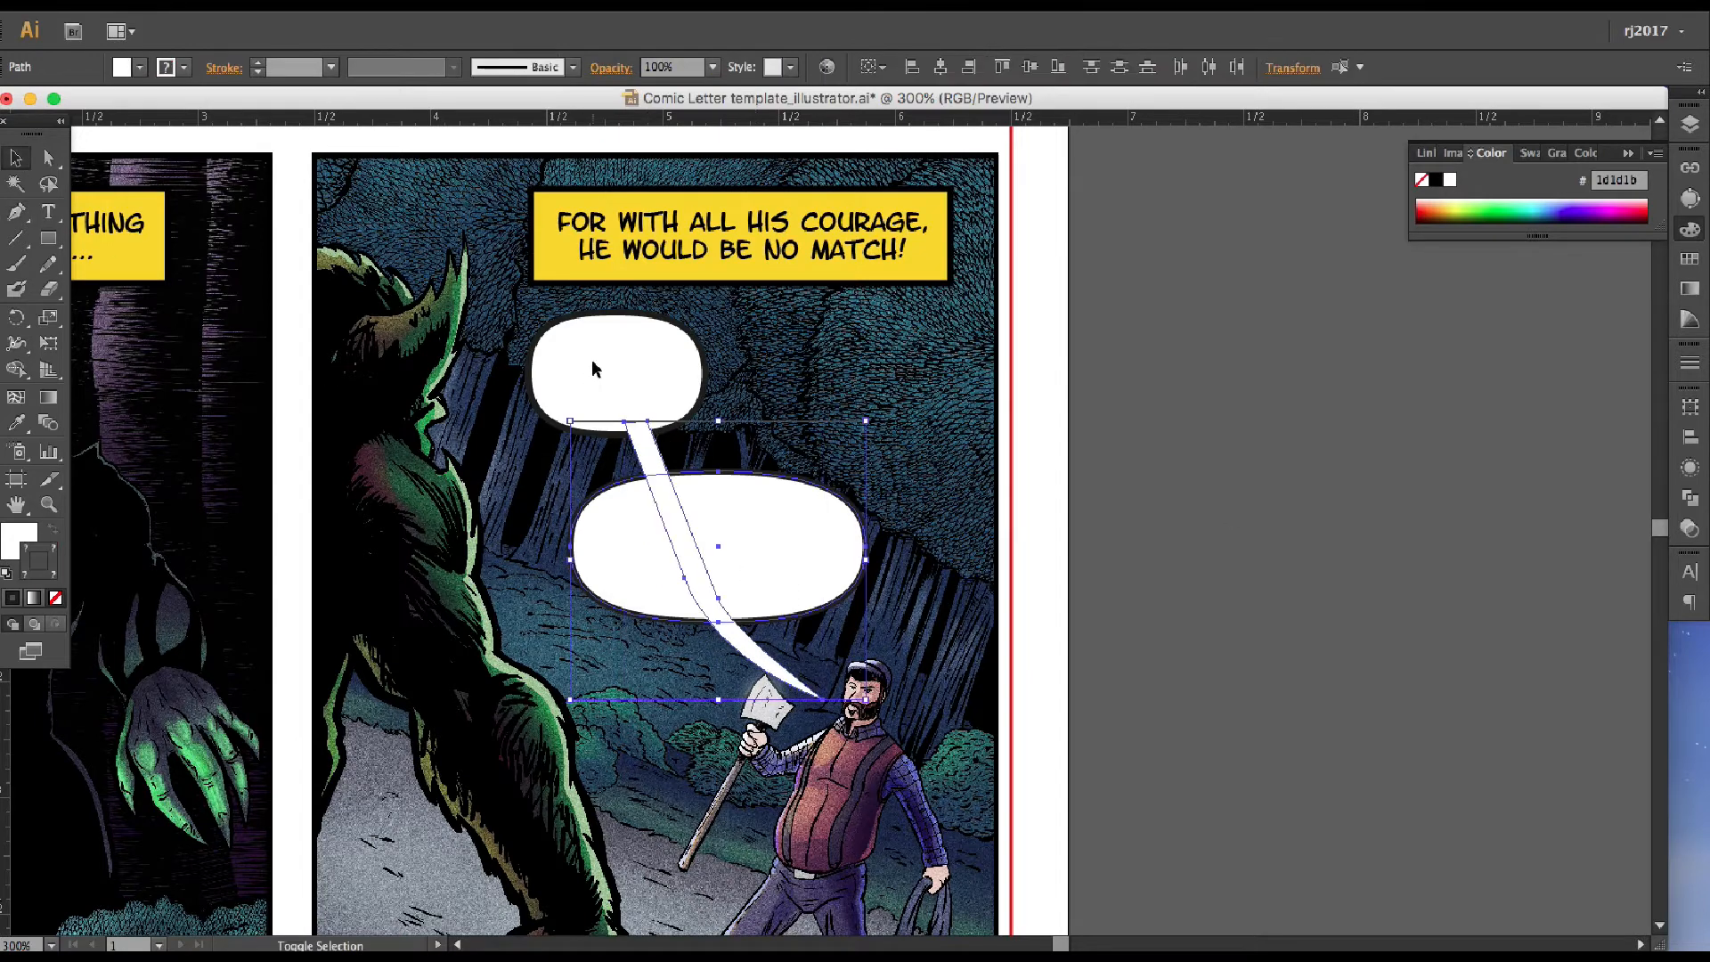
{"action": "left_click", "coordinate": [1690, 499]}
{"action": "left_click", "coordinate": [1655, 393]}
{"action": "left_click", "coordinate": [1514, 484]}
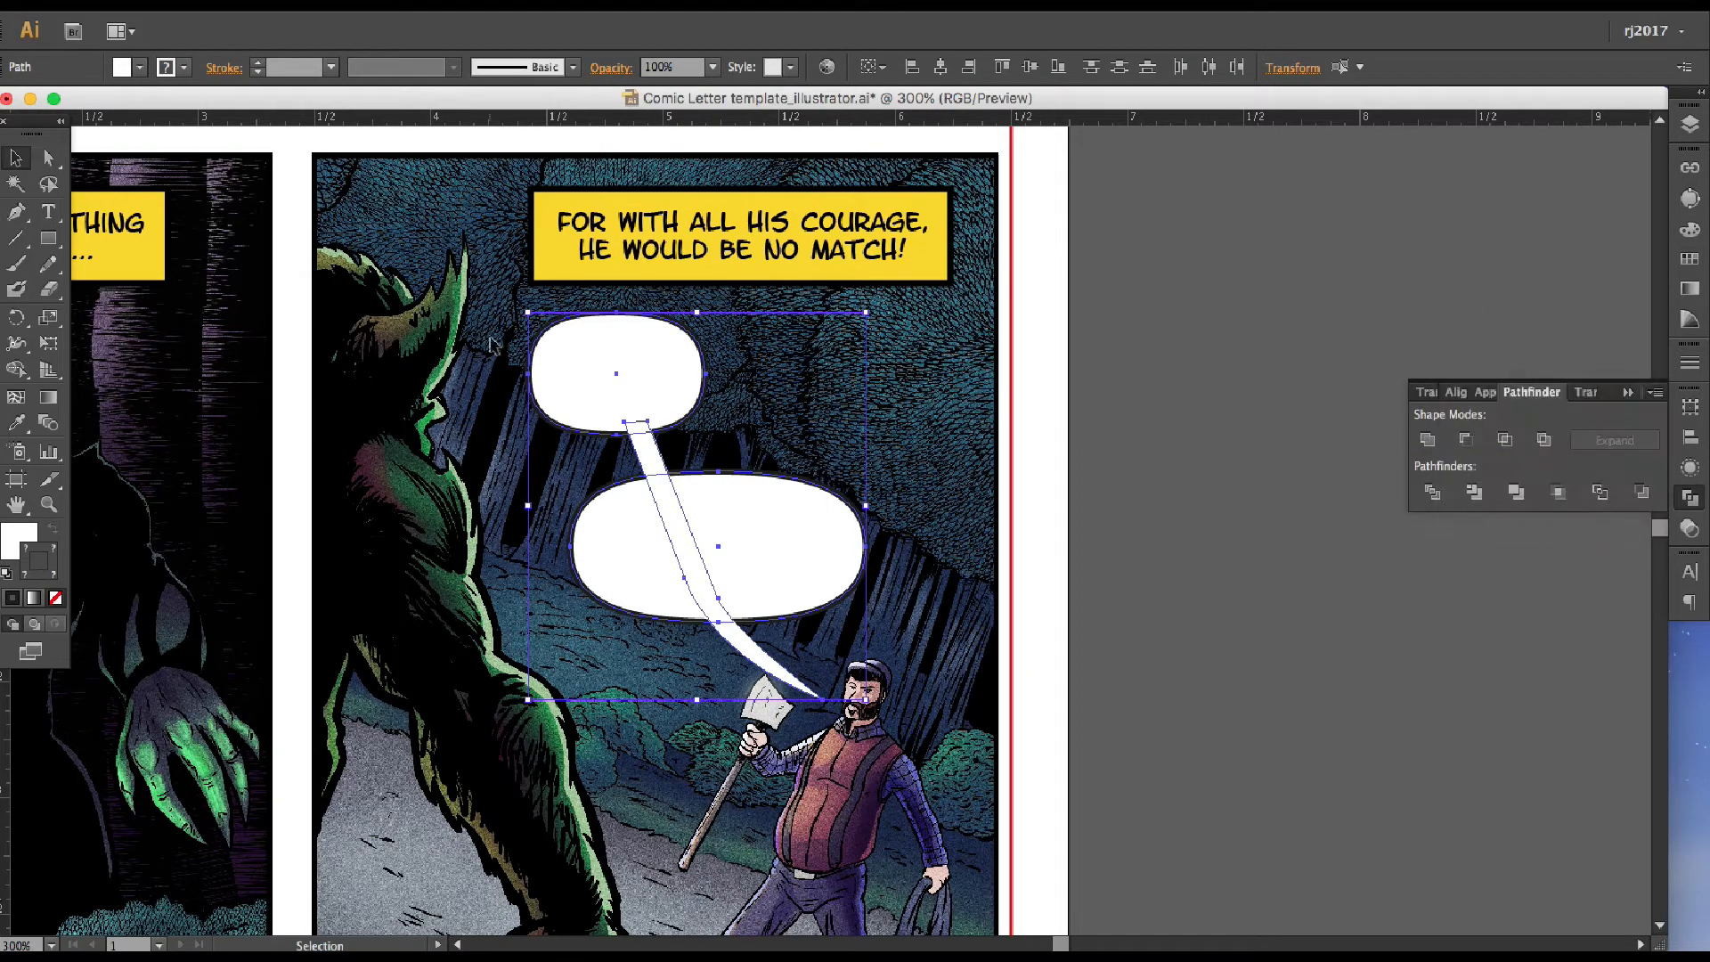
{"action": "key", "text": "super+z"}
{"action": "left_click", "coordinate": [1655, 393]}
{"action": "left_click", "coordinate": [1510, 487]}
Give the compound balloon shape a 2 pt stroke in the dark colour 1d1d1b
{"action": "left_click", "coordinate": [1690, 230]}
{"action": "left_click", "coordinate": [1655, 219]}
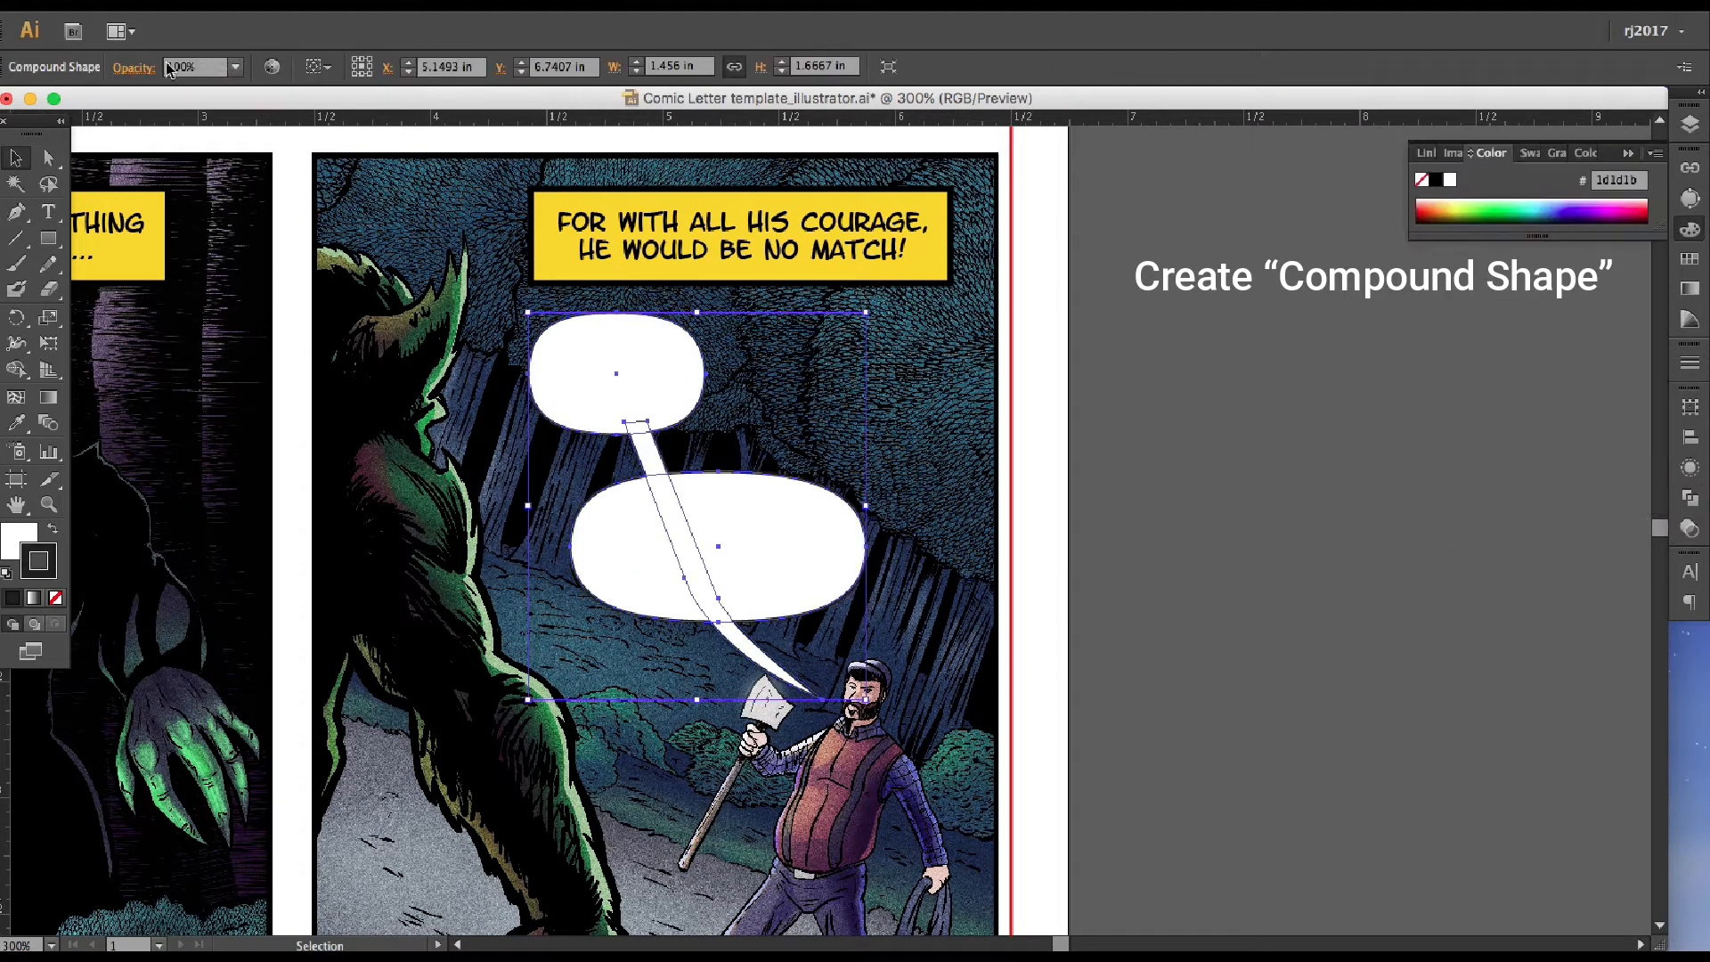
{"action": "left_click", "coordinate": [1690, 363]}
{"action": "left_click", "coordinate": [1495, 370]}
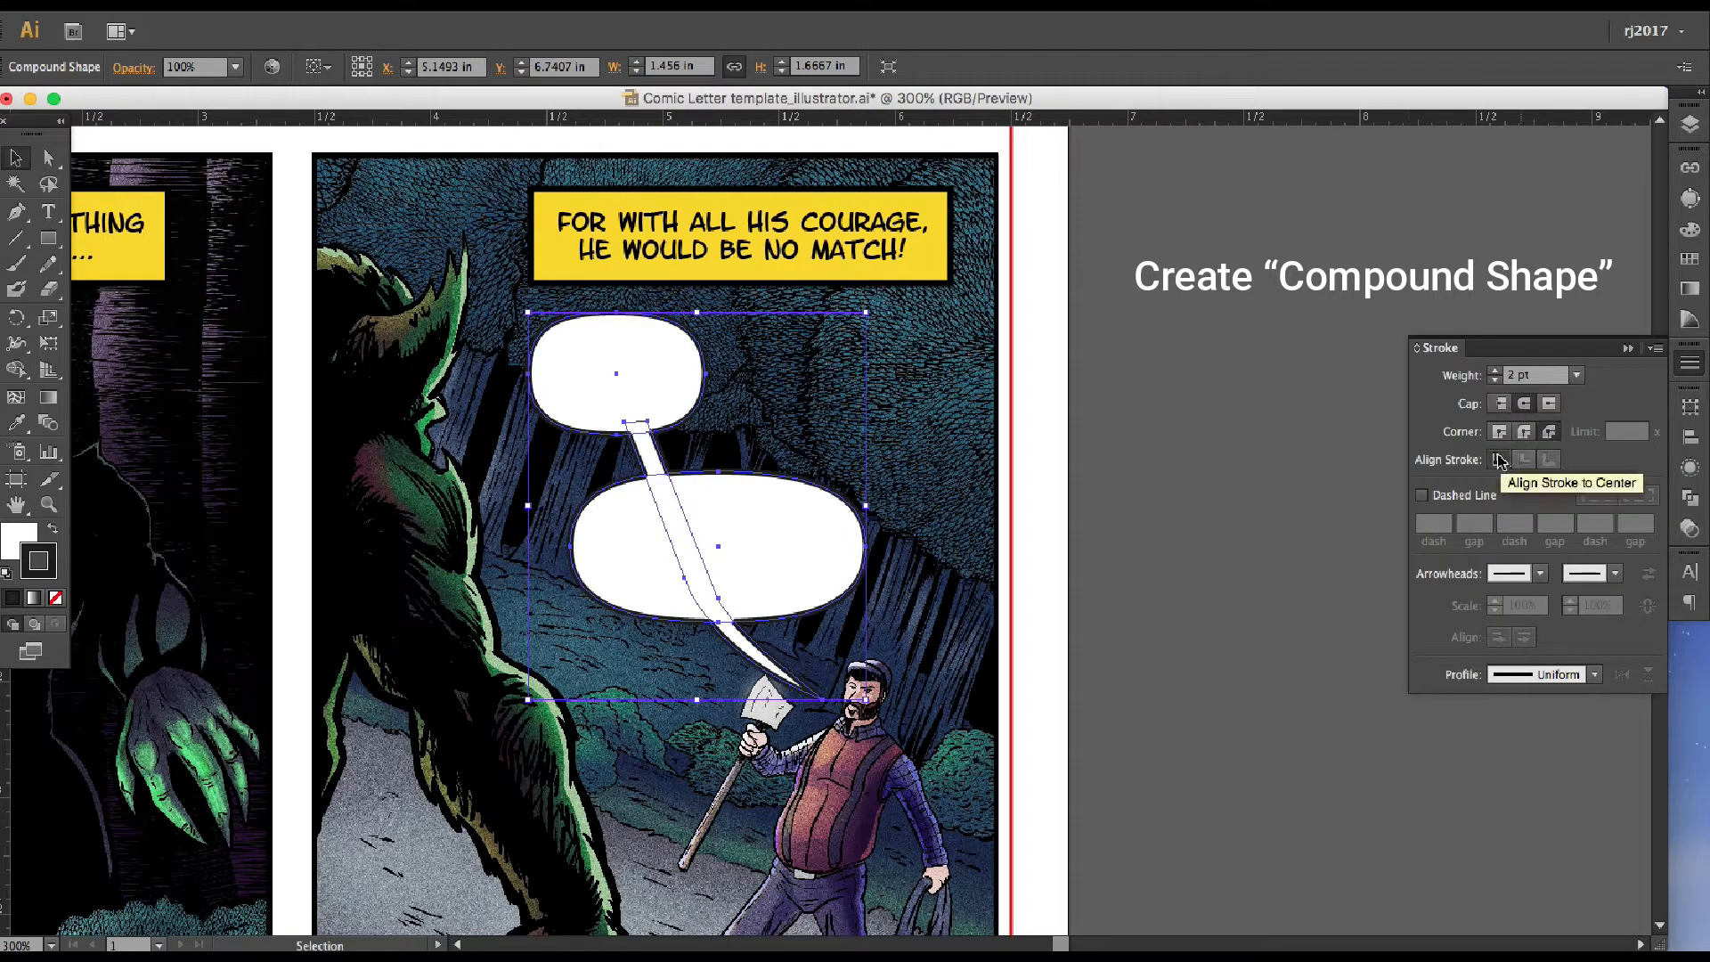
{"action": "left_click", "coordinate": [1690, 467]}
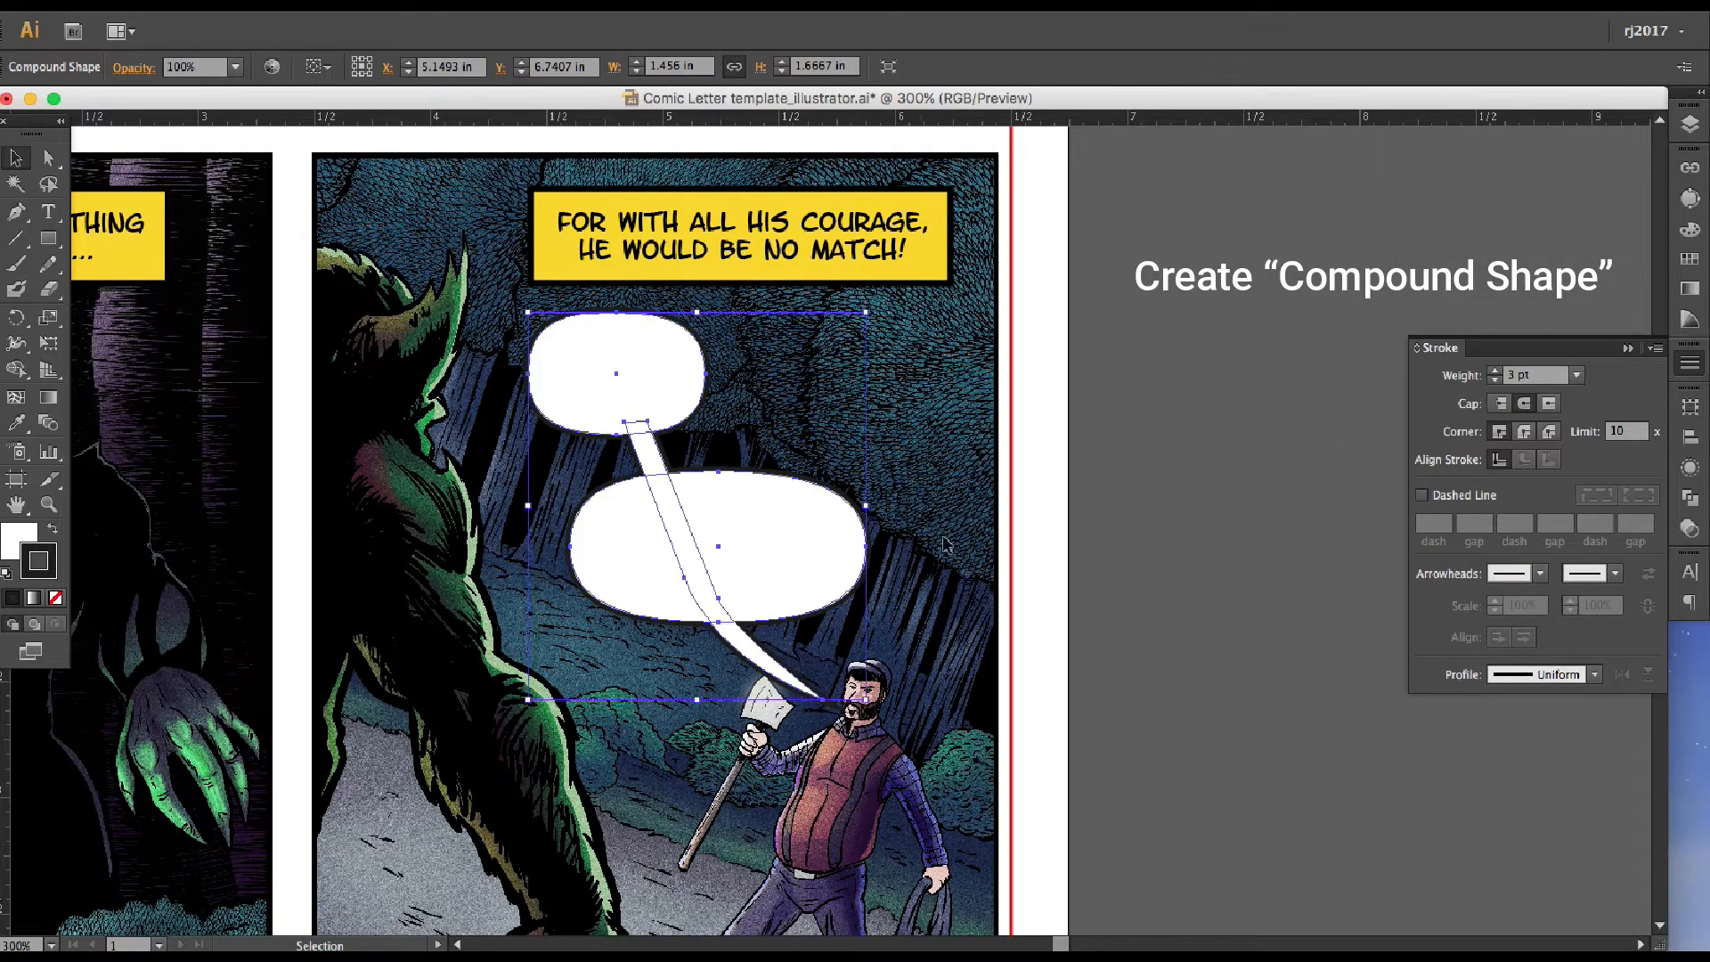
Adjust the placement of the balloons and the tail's anchor points within the compound shape
{"action": "key", "text": "a"}
{"action": "left_click", "coordinate": [740, 614]}
{"action": "left_click_drag", "start_coordinate": [741, 615], "coordinate": [862, 559]}
{"action": "mouse_move", "coordinate": [862, 559]}
{"action": "left_mouse_down"}
{"action": "mouse_move", "coordinate": [728, 587]}
{"action": "mouse_move", "coordinate": [741, 605]}
{"action": "mouse_move", "coordinate": [691, 565]}
{"action": "mouse_move", "coordinate": [1088, 576]}
{"action": "mouse_move", "coordinate": [1215, 539]}
{"action": "left_mouse_up"}
{"action": "left_click", "coordinate": [627, 415]}
Duplicate the fourth panel's caption text and place the copy on the canvas beside the page
{"action": "key", "text": "v"}
{"action": "left_click", "coordinate": [747, 250]}
{"action": "key", "text": "super+c"}
{"action": "key", "text": "super+v"}
{"action": "mouse_move", "coordinate": [1245, 531]}
{"action": "left_mouse_down"}
{"action": "mouse_move", "coordinate": [1436, 461]}
{"action": "mouse_move", "coordinate": [1439, 395]}
{"action": "left_mouse_up"}
Copy the dialogue from the script document and replace the duplicated text with "Have at me...Beast!"
{"action": "key", "text": "super+Tab"}
{"action": "key", "text": "super+c"}
{"action": "key", "text": "super+Tab"}
{"action": "key", "text": "t"}
{"action": "left_click", "coordinate": [1307, 398]}
{"action": "key", "text": "super+a"}
{"action": "key", "text": "super+v"}
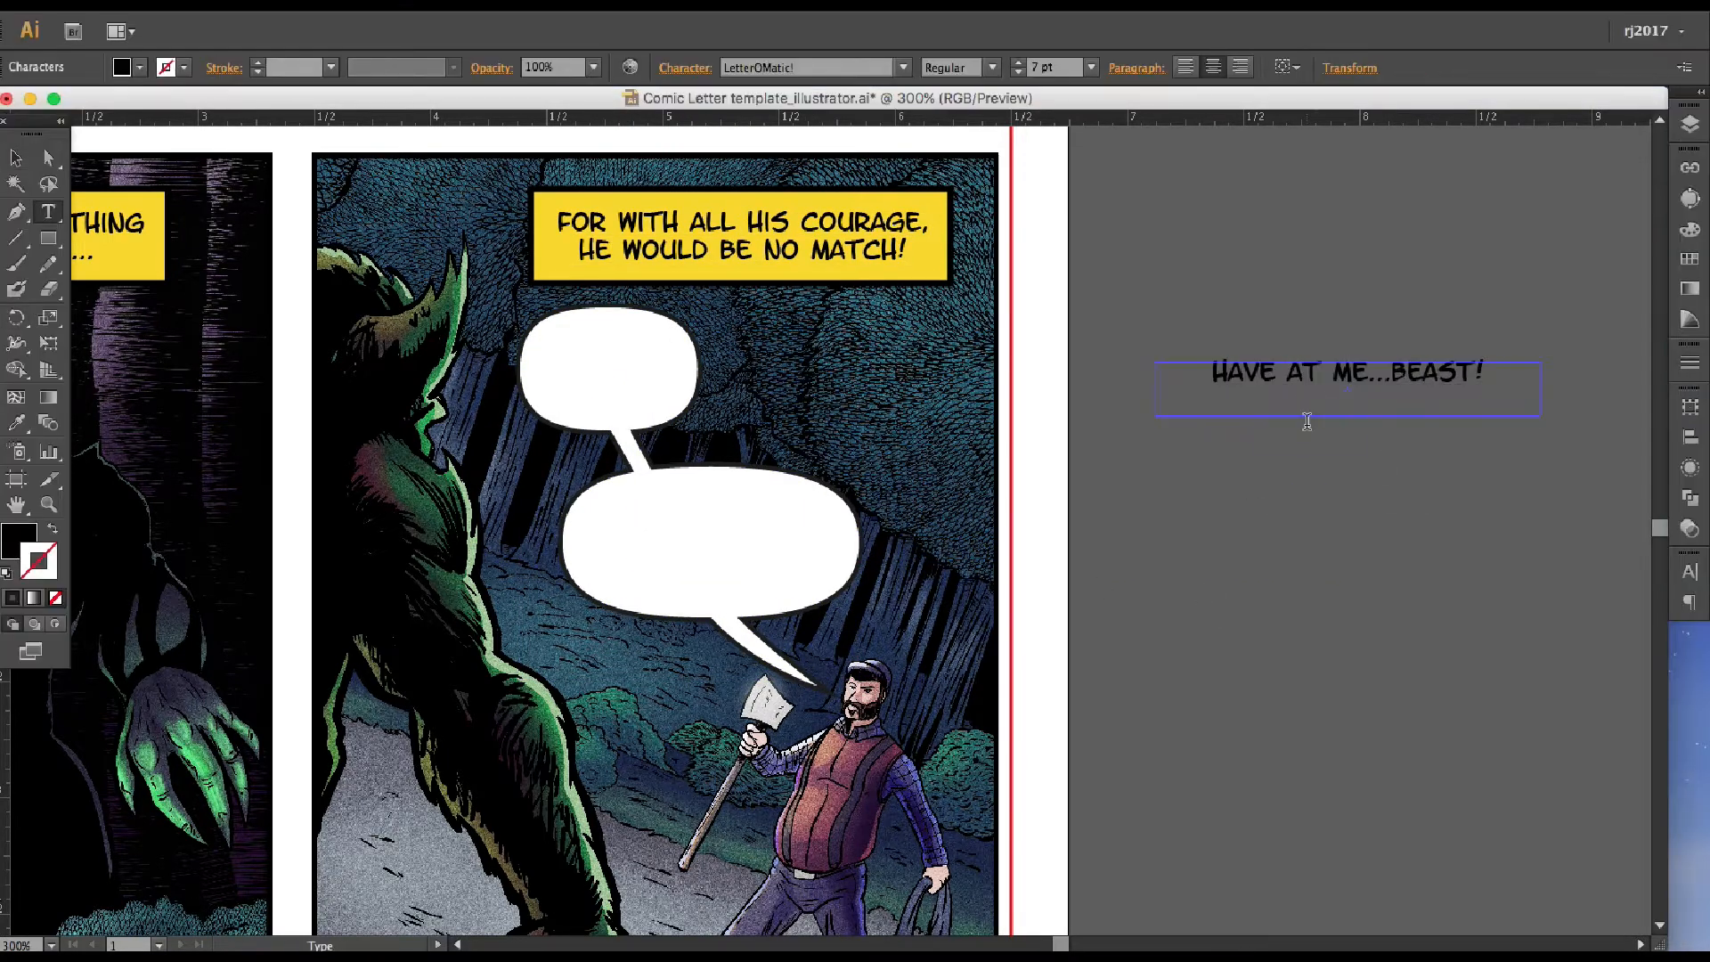
Move the dialogue text up beside the page and place a duplicate of it below
{"action": "left_click", "coordinate": [20, 158]}
{"action": "left_click_drag", "start_coordinate": [502, 103], "coordinate": [510, 103]}
{"action": "left_click_drag", "start_coordinate": [1261, 332], "coordinate": [1257, 312]}
{"action": "key", "text": "super+c"}
{"action": "key", "text": "super+v"}
{"action": "left_click_drag", "start_coordinate": [838, 526], "coordinate": [1270, 538]}
Trim the lower dialogue copy to "Beast!" and set it in the Italic style
{"action": "key", "text": "t"}
{"action": "left_click_drag", "start_coordinate": [1320, 537], "coordinate": [1111, 529]}
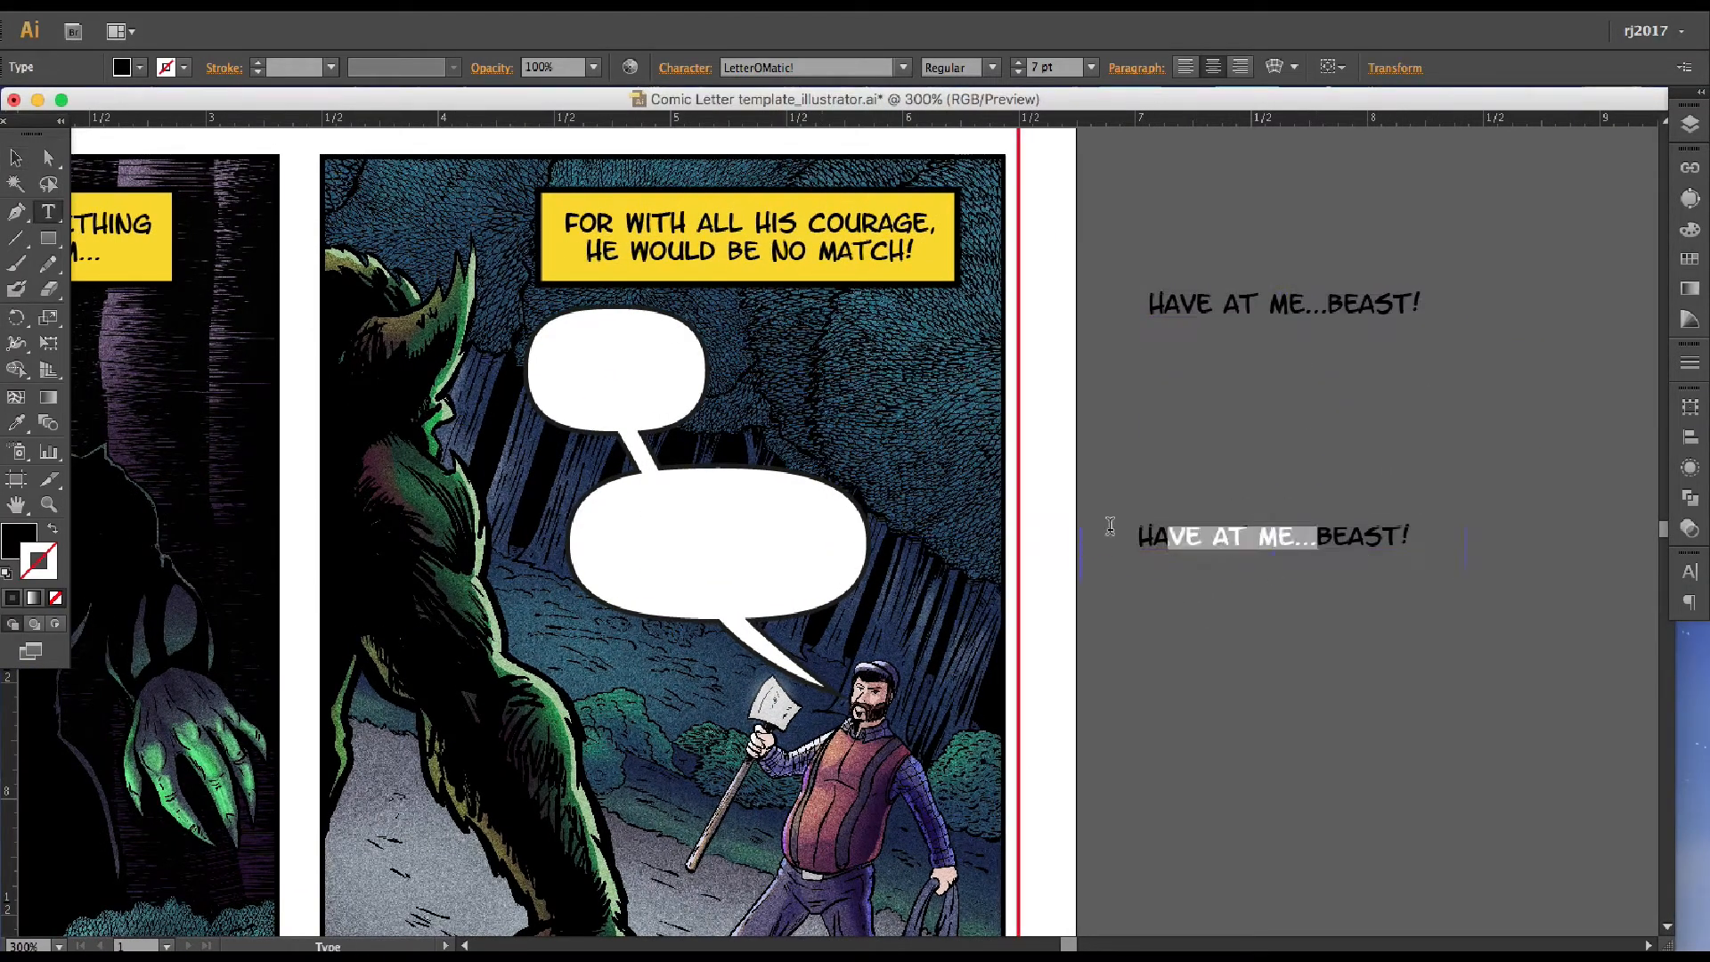
{"action": "key", "text": "BackSpace"}
{"action": "key", "text": "super+a"}
{"action": "left_click", "coordinate": [971, 90]}
{"action": "key", "text": "Escape"}
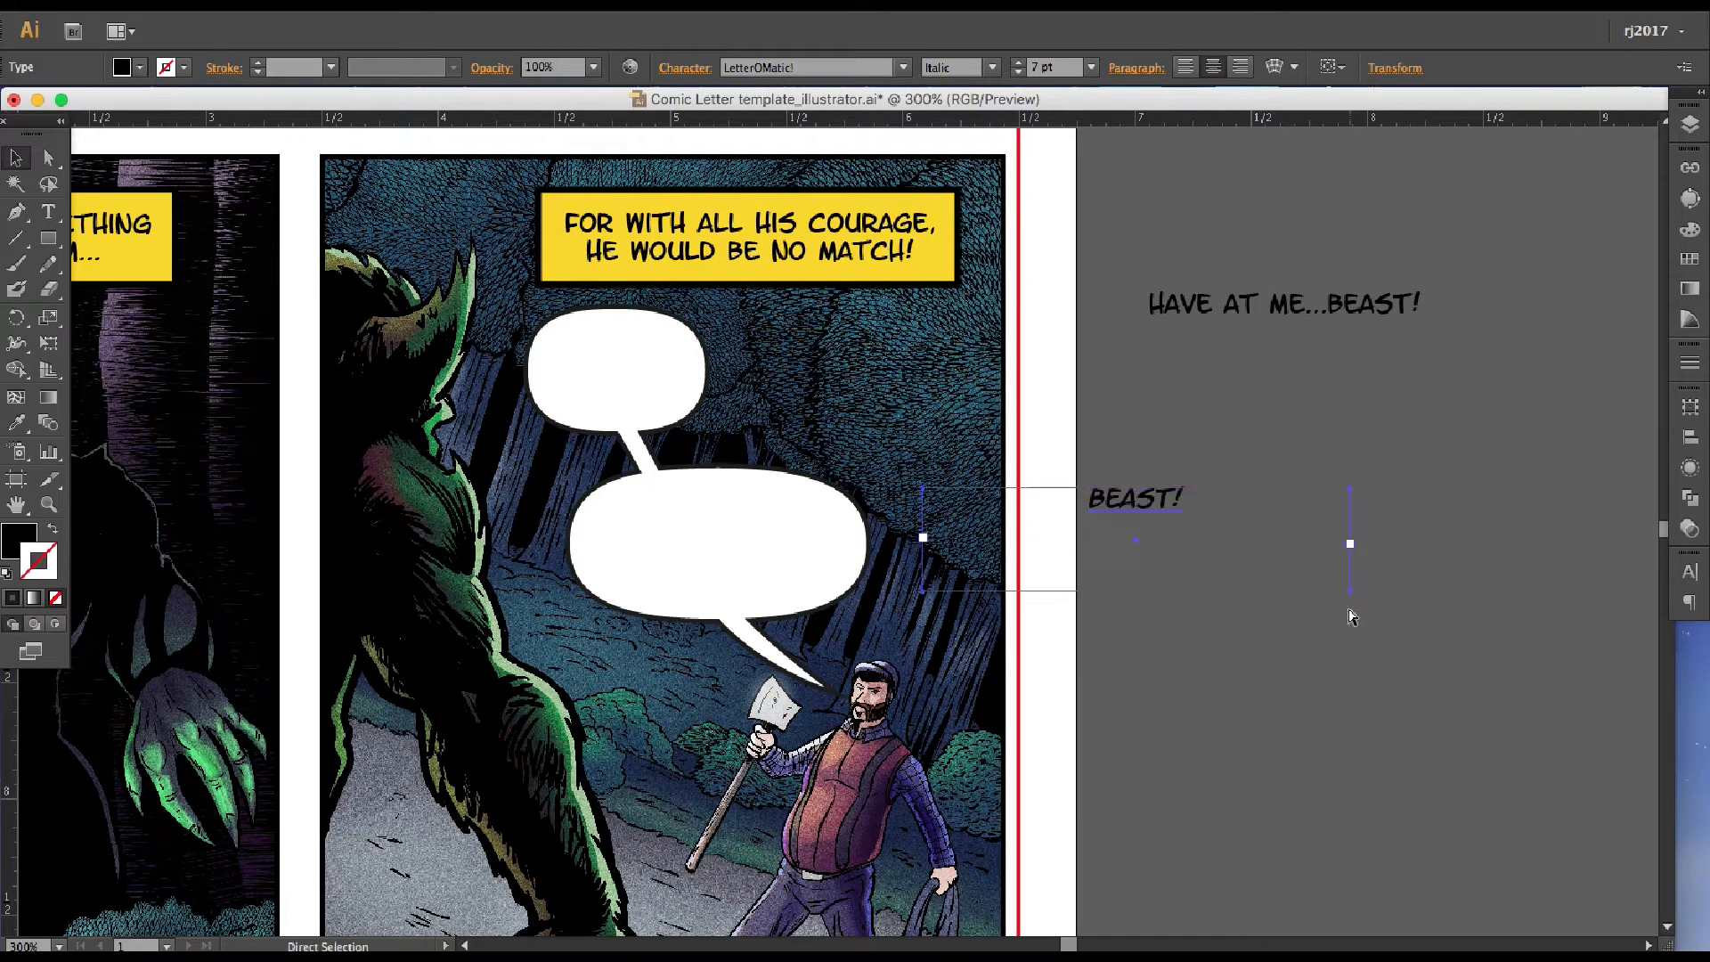
Shrink the text frame so that it fits closely around "Beast!"
{"action": "left_click_drag", "start_coordinate": [1351, 591], "coordinate": [1190, 552]}
{"action": "left_click", "coordinate": [1297, 561]}
{"action": "left_click", "coordinate": [1183, 544]}
{"action": "key", "text": "super+equal"}
{"action": "key", "text": "super+equal"}
{"action": "left_click_drag", "start_coordinate": [1453, 544], "coordinate": [894, 527]}
Copy "Beast!" into a new point text object beside the page and delete the original text frame
{"action": "double_click", "coordinate": [894, 528]}
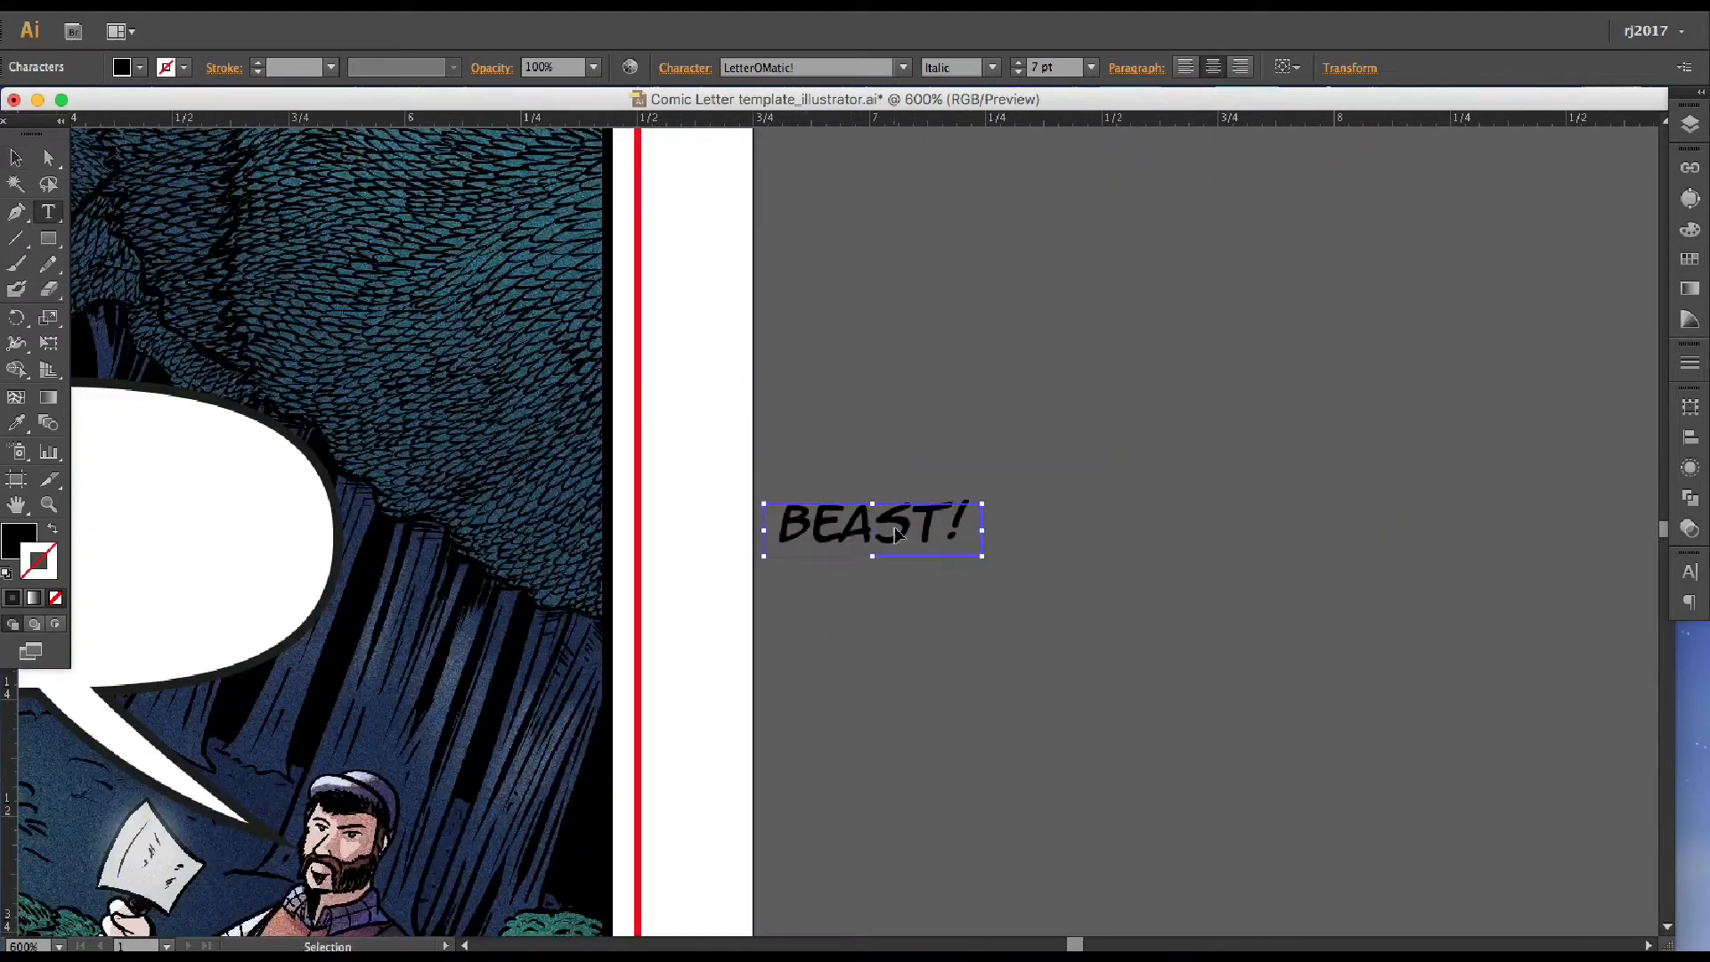
{"action": "key", "text": "super+a"}
{"action": "key", "text": "super+c"}
{"action": "left_click", "coordinate": [16, 158]}
{"action": "left_click", "coordinate": [48, 211]}
{"action": "left_click", "coordinate": [1073, 362]}
{"action": "key", "text": "super+v"}
{"action": "left_click", "coordinate": [16, 158]}
{"action": "left_click", "coordinate": [877, 529]}
{"action": "key", "text": "Delete"}
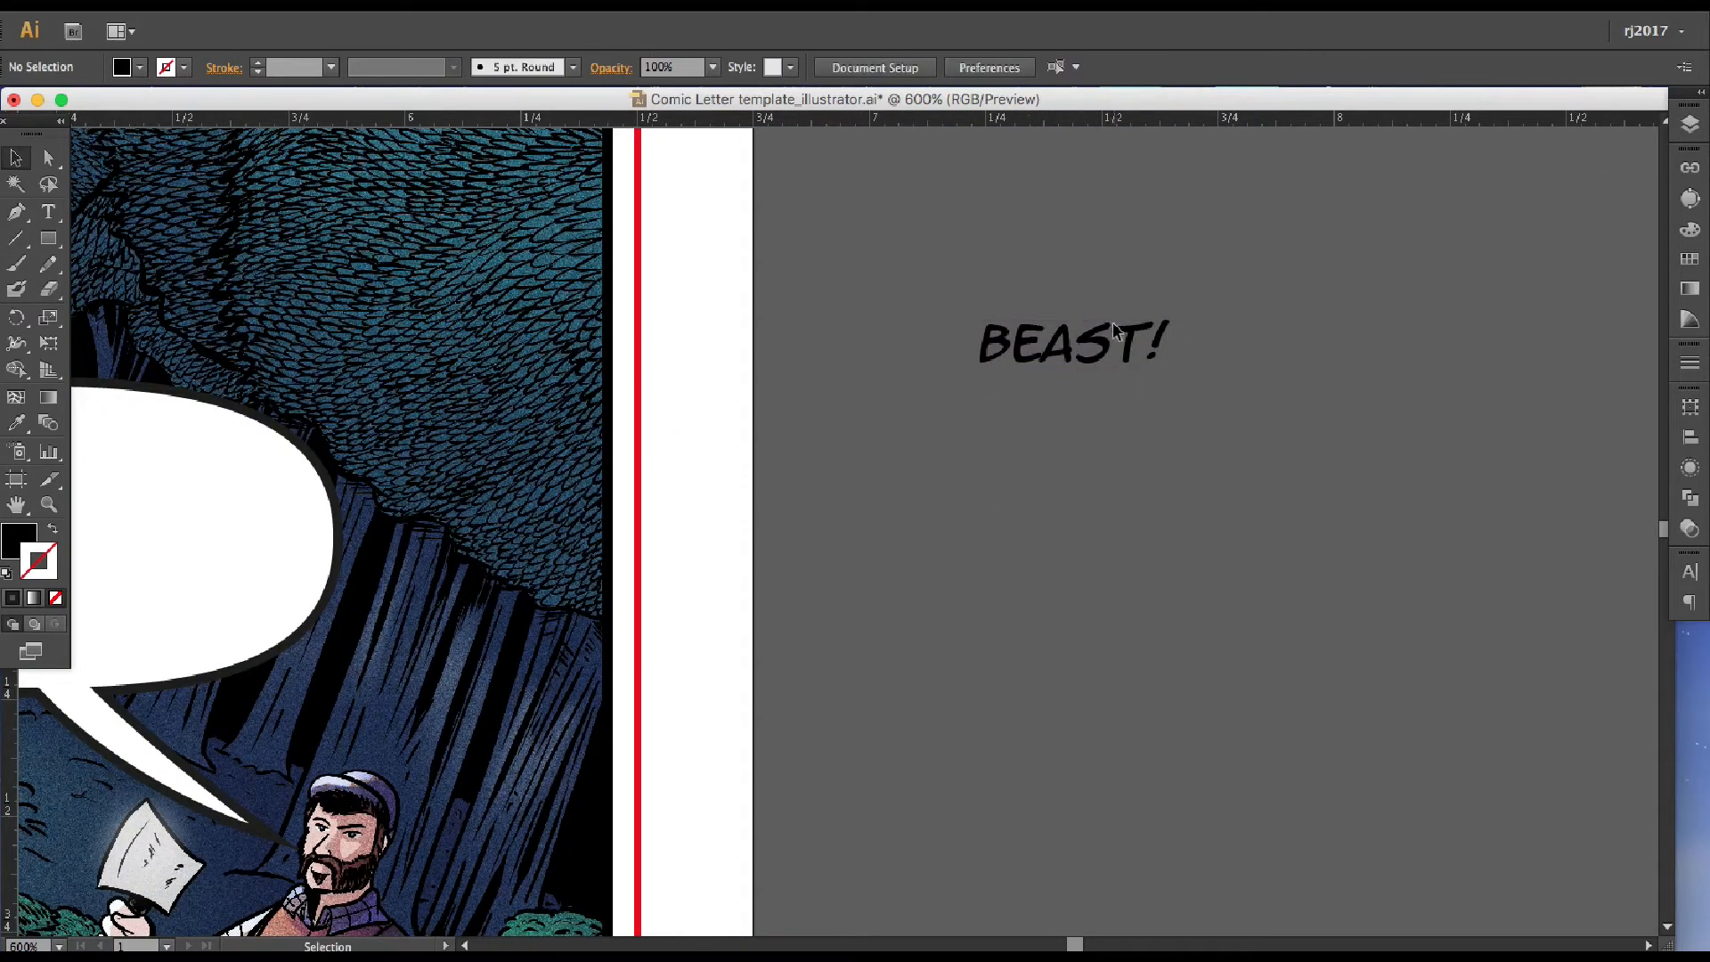
Scale "Beast!" up to about 20.5 pt and place it in the lower balloon
{"action": "left_click", "coordinate": [1113, 332]}
{"action": "left_click_drag", "start_coordinate": [1168, 370], "coordinate": [1535, 466]}
{"action": "key", "text": "super+minus"}
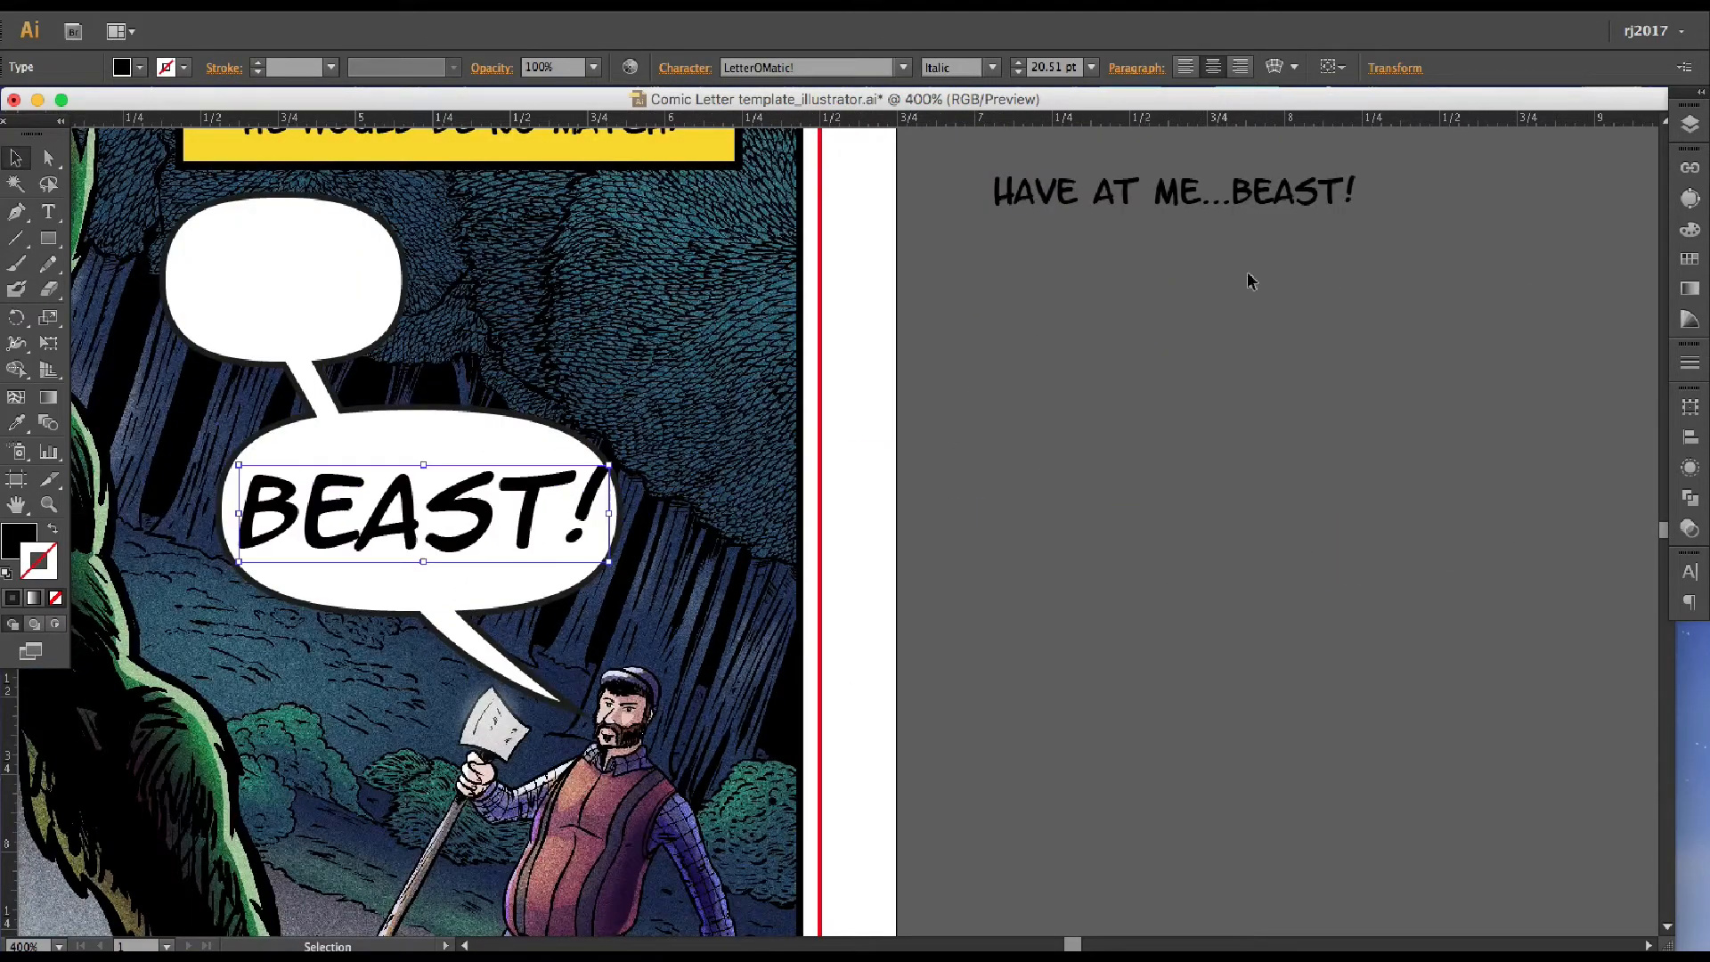
Trim the remaining dialogue to "Have at me..." on two lines and place it in the upper balloon
{"action": "double_click", "coordinate": [1288, 198]}
{"action": "left_click_drag", "start_coordinate": [1233, 193], "coordinate": [1531, 217]}
{"action": "key", "text": "BackSpace"}
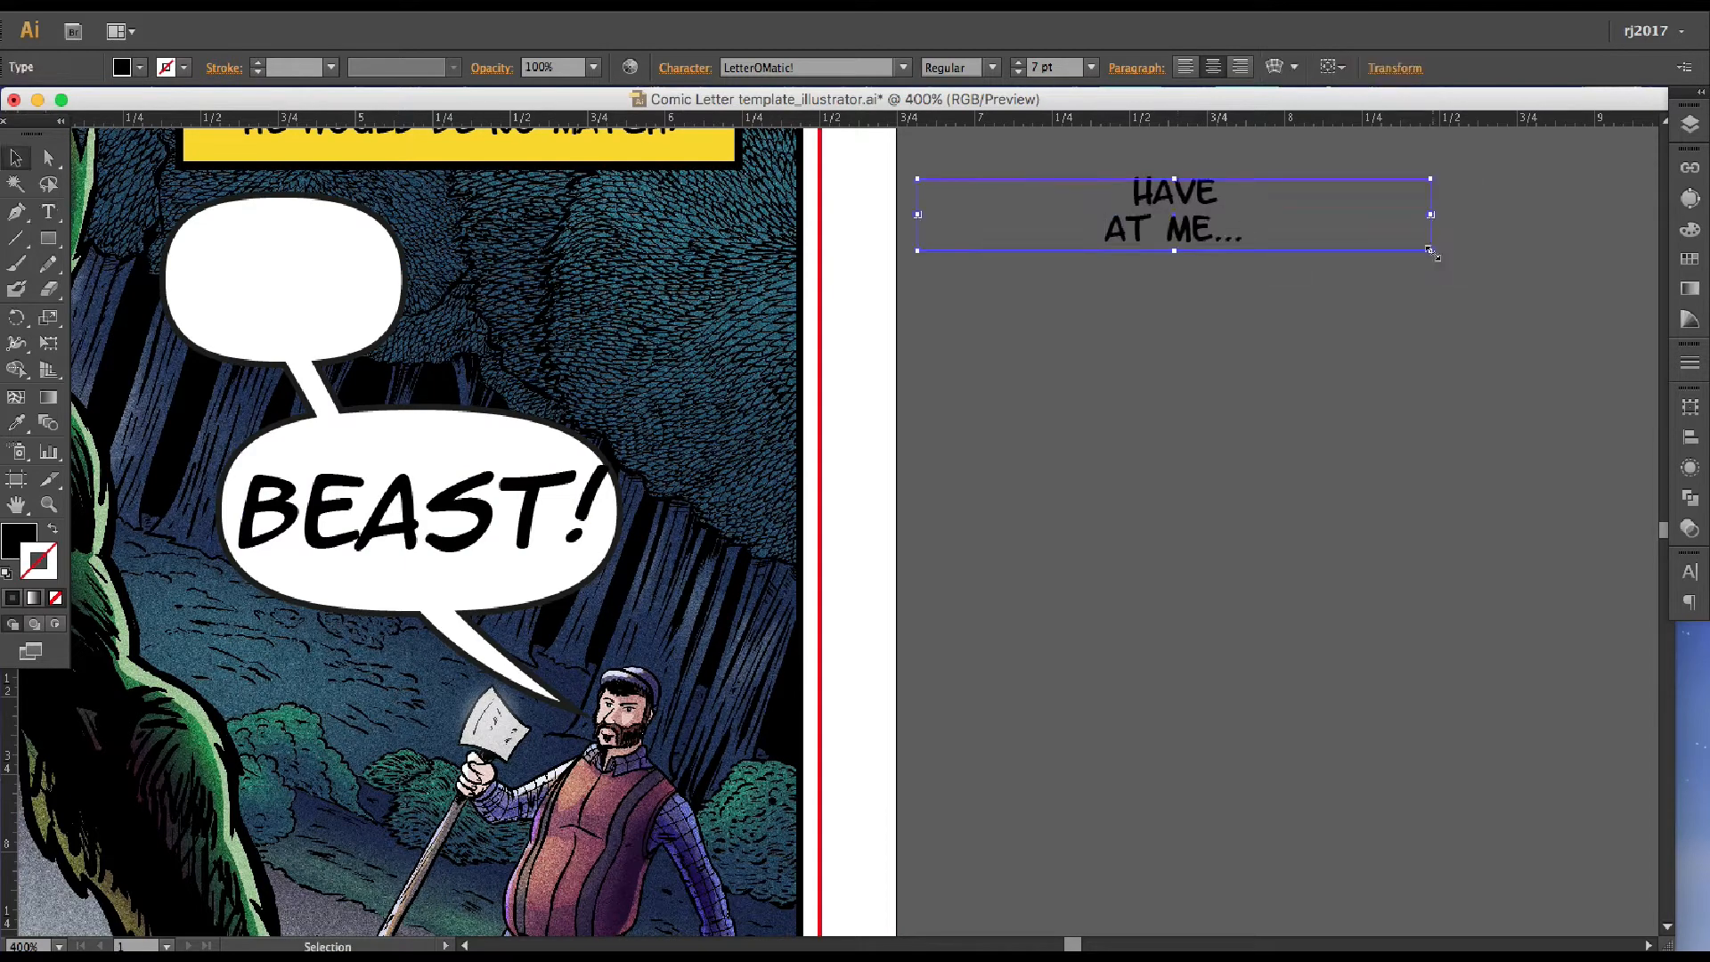
{"action": "left_click_drag", "start_coordinate": [305, 300], "coordinate": [307, 324]}
Shrink the upper balloon around "Have at me..." to about 0.60 × 0.38 in and deselect it
{"action": "key", "text": "a"}
{"action": "left_click", "coordinate": [309, 222]}
{"action": "left_click_drag", "start_coordinate": [403, 198], "coordinate": [383, 246]}
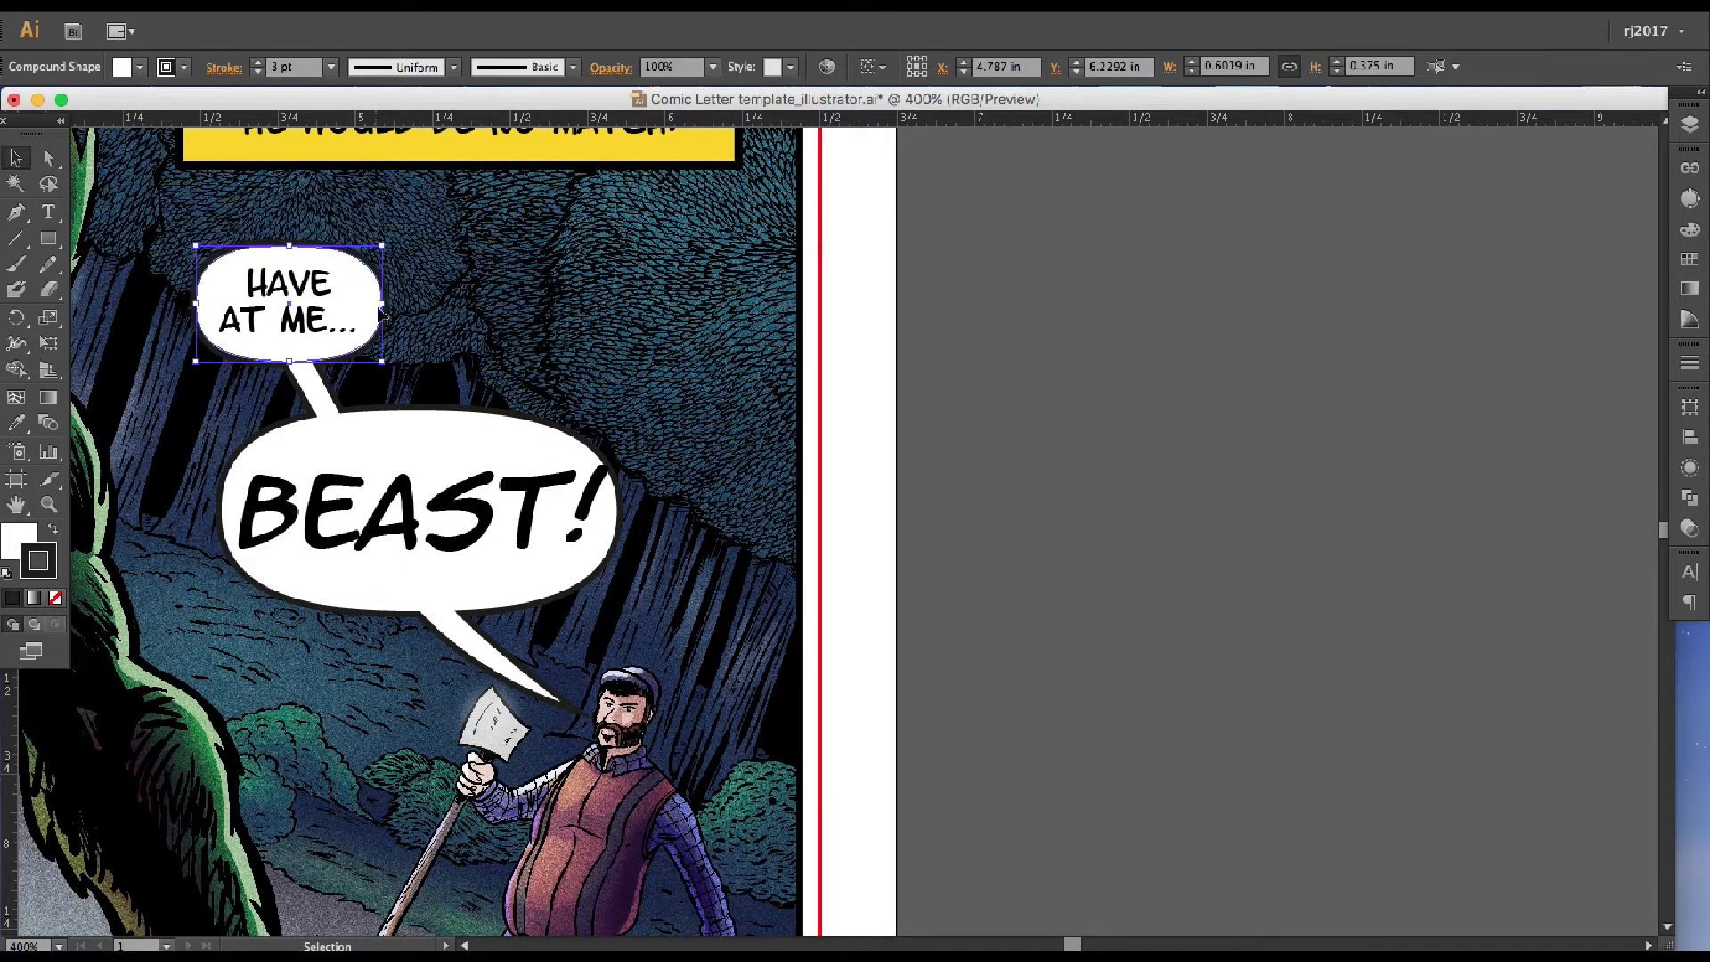
{"action": "left_click", "coordinate": [874, 359]}
{"action": "key", "text": "ctrl+0"}
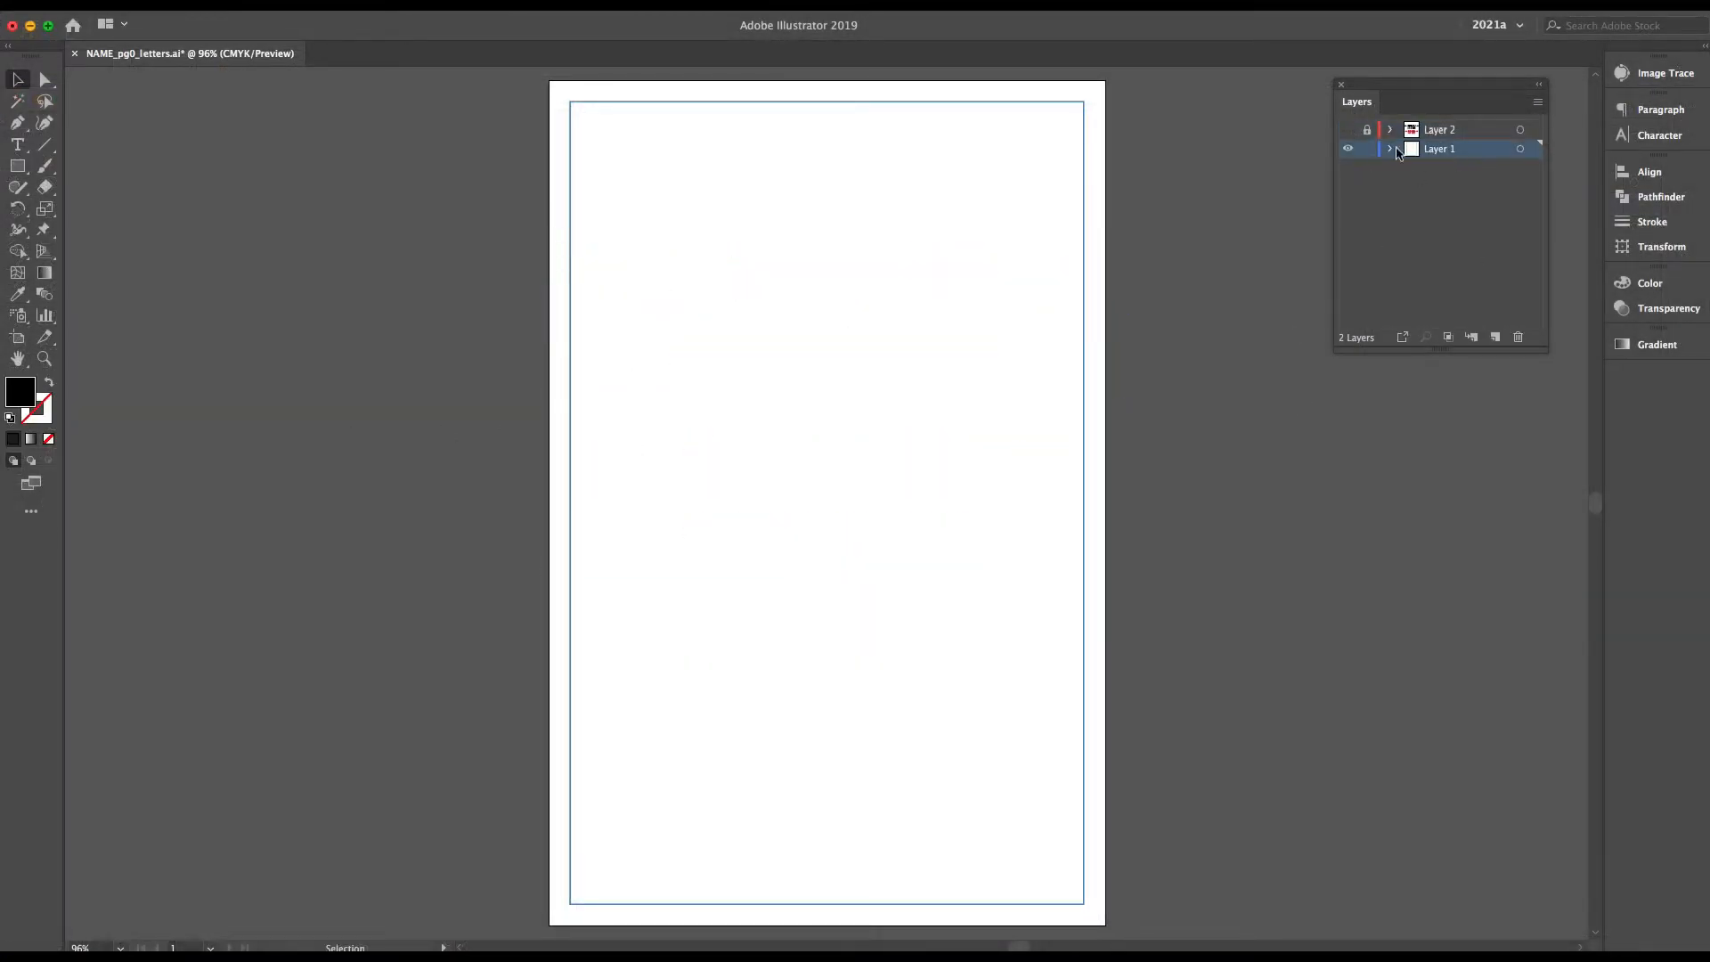
Rename Layer 1 as "safe area", lock both existing layers, hide Layer 2 and add a new layer
{"action": "double_click", "coordinate": [1398, 150]}
{"action": "left_click_drag", "start_coordinate": [1472, 155], "coordinate": [1474, 184]}
{"action": "double_click", "coordinate": [1474, 169]}
{"action": "left_click", "coordinate": [794, 449]}
{"action": "left_click", "coordinate": [795, 470]}
{"action": "left_click", "coordinate": [958, 567]}
On Layer 3, draw an ellipse on the page and add a line of placeholder text above it
{"action": "left_click", "coordinate": [17, 166]}
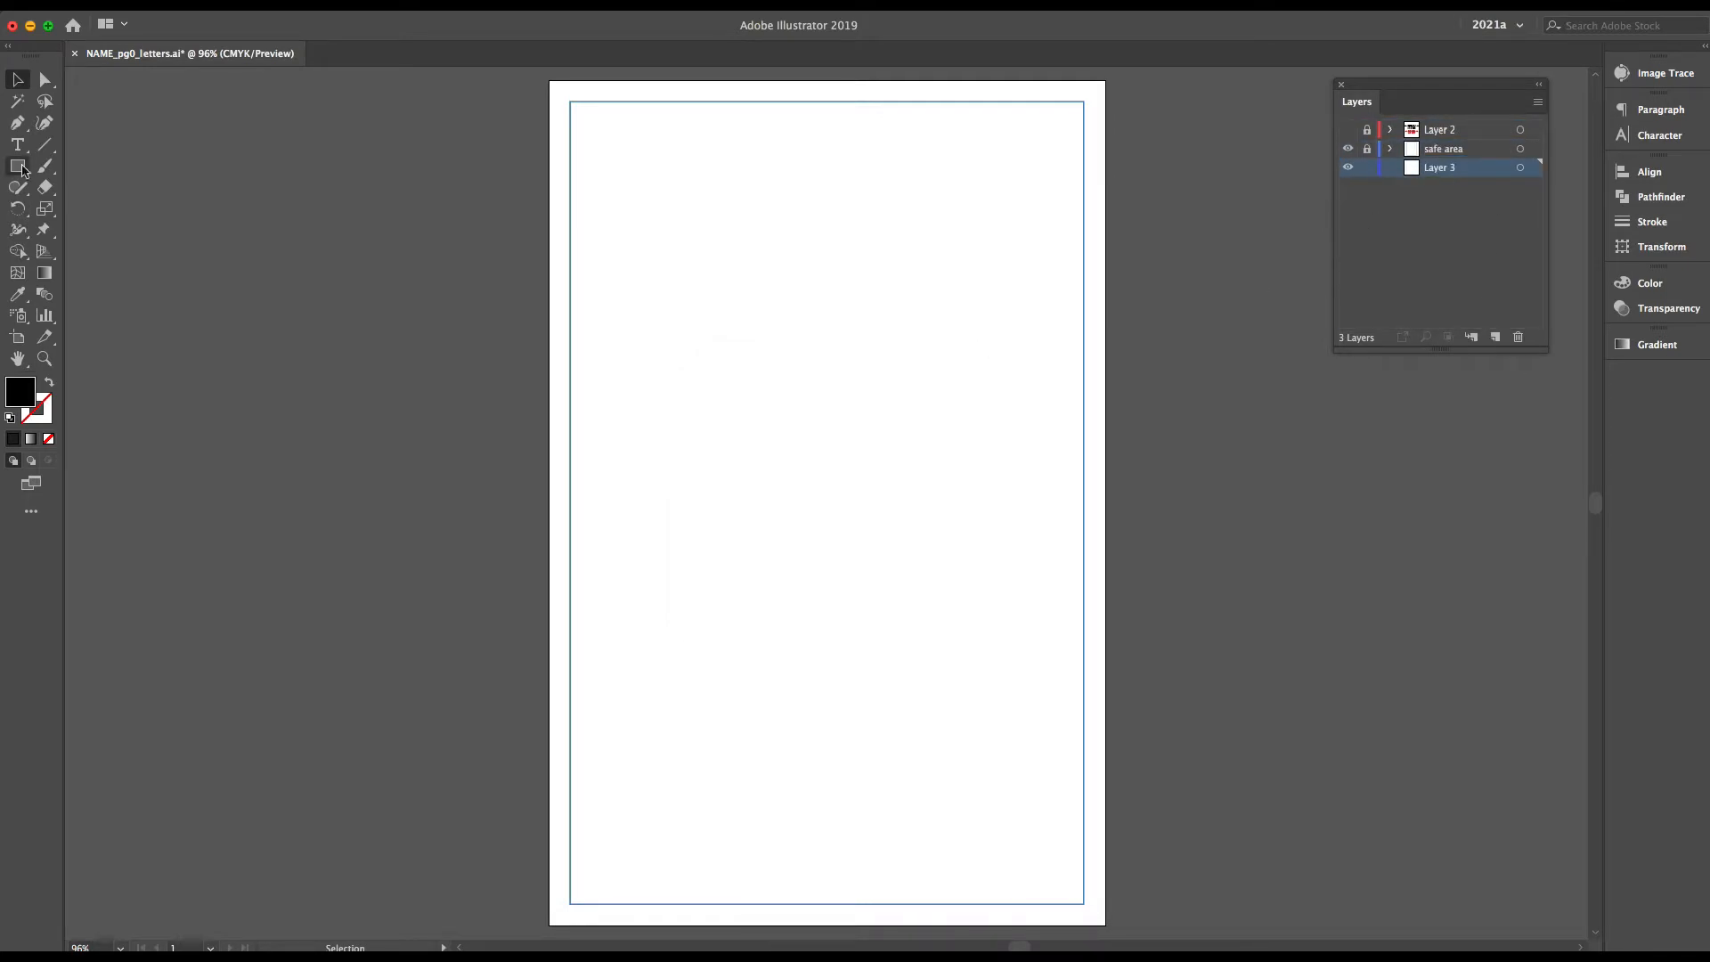
{"action": "left_click_drag", "start_coordinate": [18, 167], "coordinate": [95, 208]}
{"action": "scroll", "coordinate": [791, 447], "scroll_direction": "up", "scroll_amount": 4}
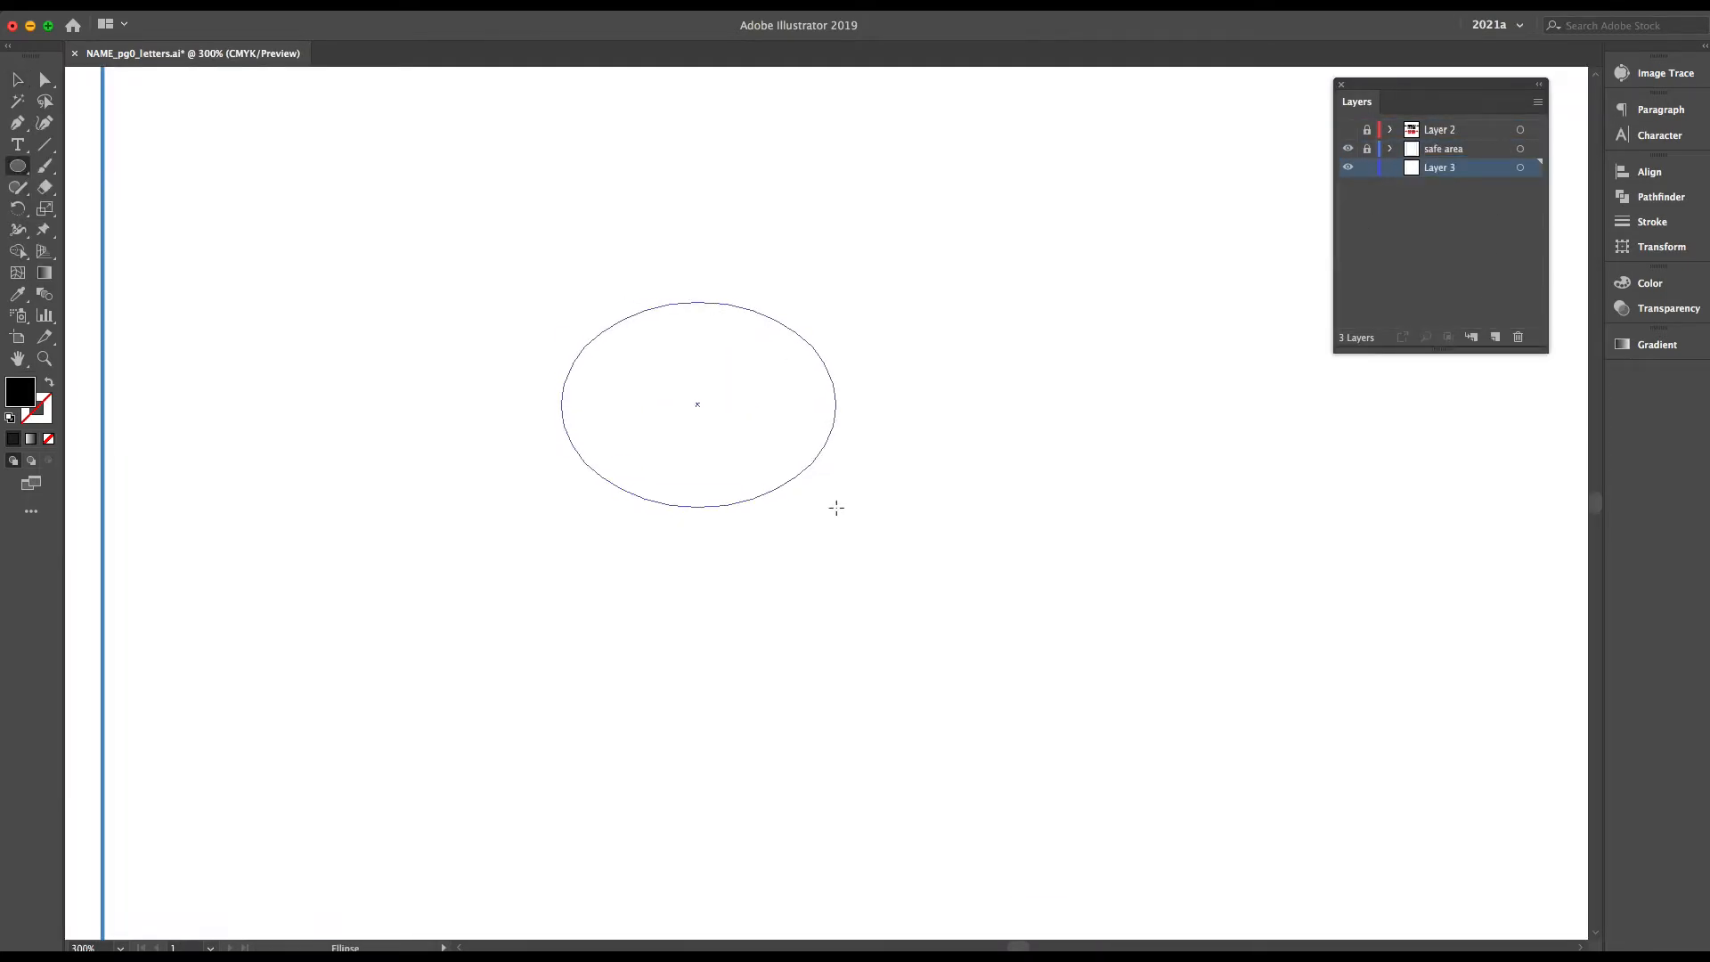
{"action": "left_click_drag", "start_coordinate": [836, 508], "coordinate": [837, 508]}
{"action": "key", "text": "t"}
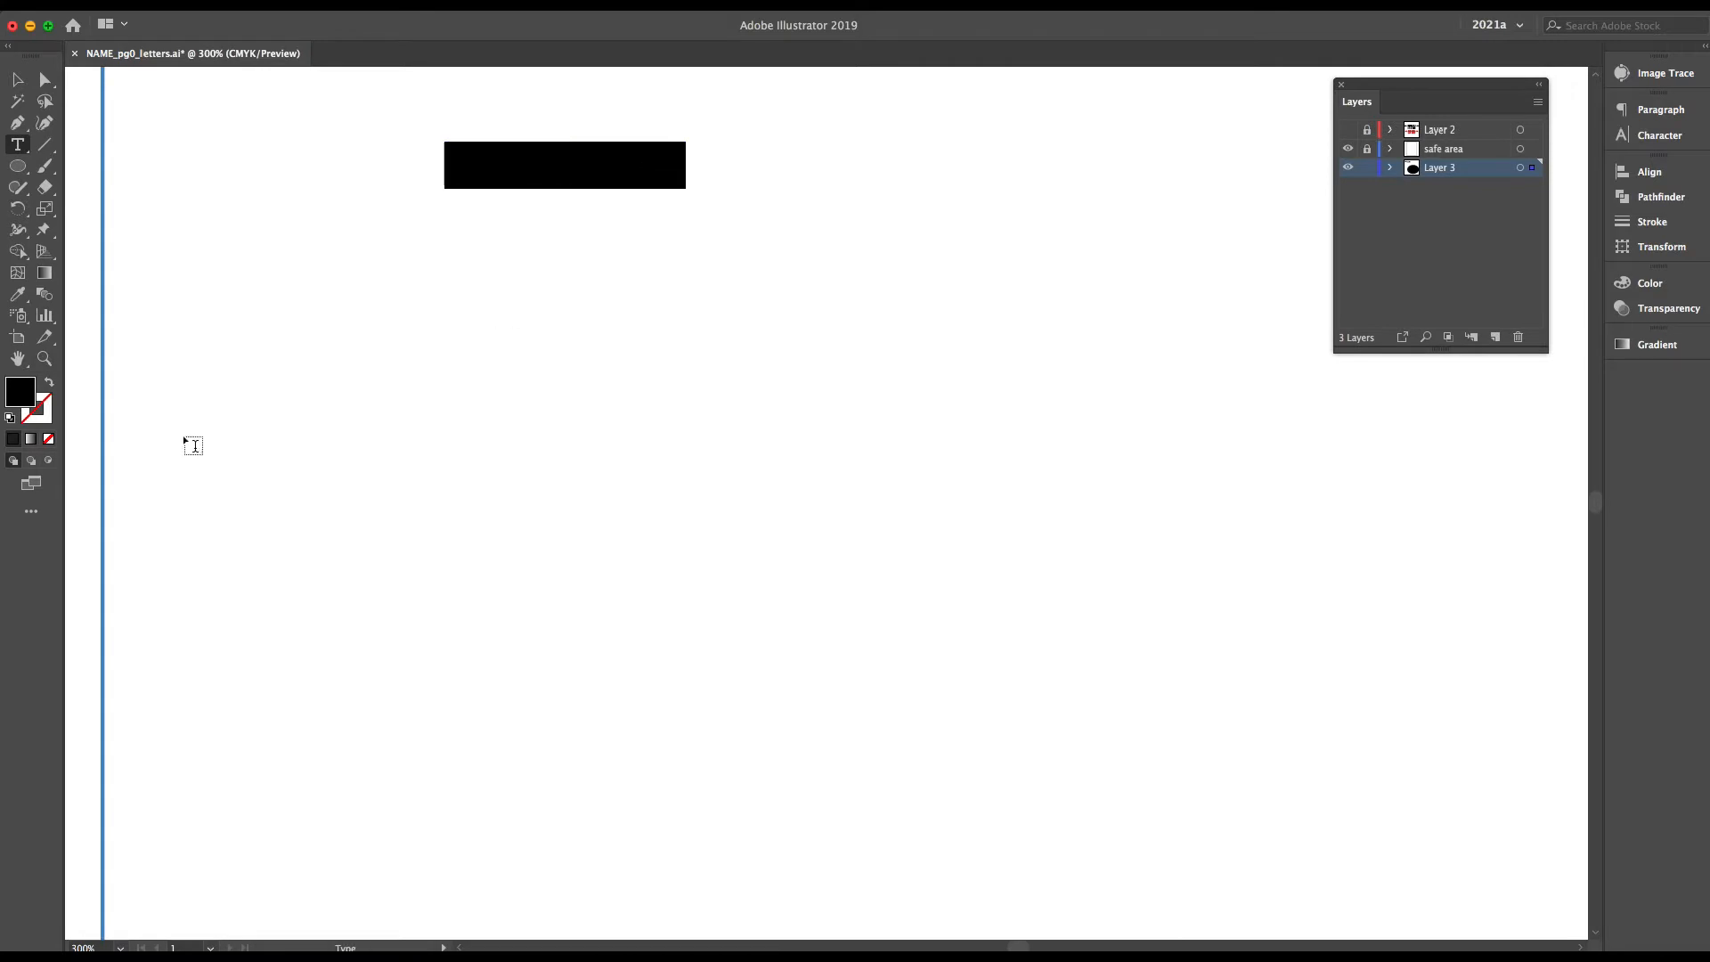
Move Layer 3 above the safe area layer in the stacking order
{"action": "left_click", "coordinate": [18, 80]}
{"action": "scroll", "coordinate": [589, 296], "scroll_direction": "down", "scroll_amount": 4}
{"action": "left_click_drag", "start_coordinate": [1478, 138], "coordinate": [1478, 138]}
Set the placeholder text's font to Back Issues BB
{"action": "scroll", "coordinate": [589, 356], "scroll_direction": "up", "scroll_amount": 4}
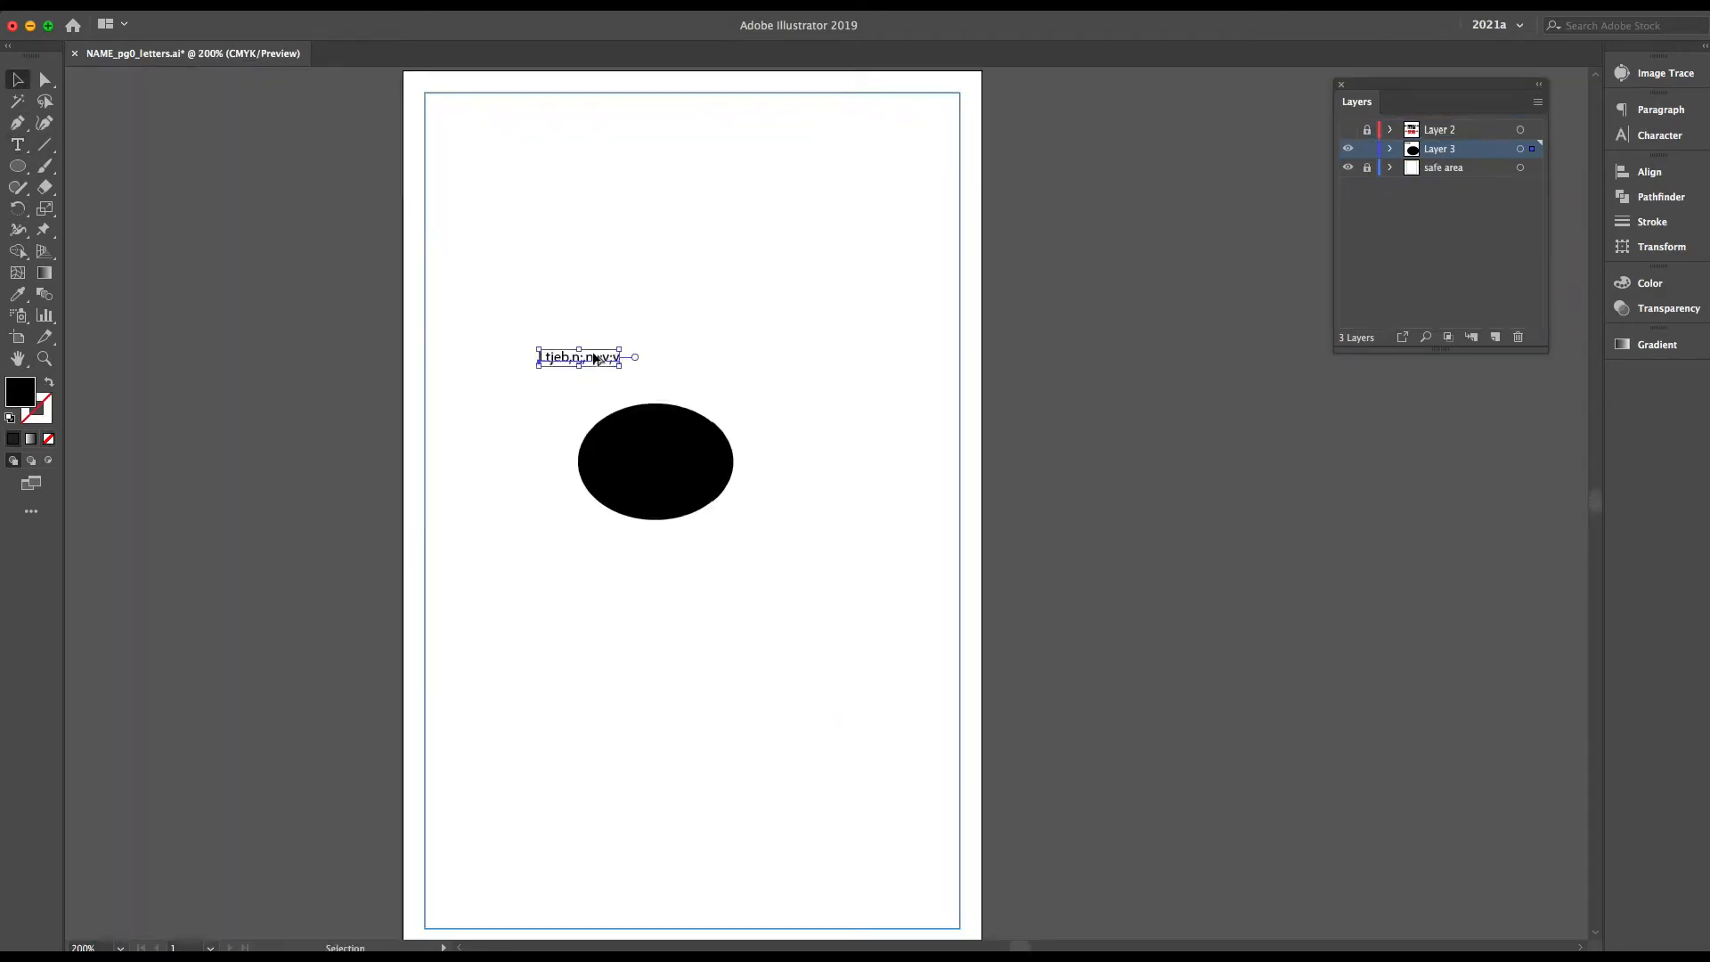
{"action": "double_click", "coordinate": [594, 364]}
{"action": "key", "text": "super+a"}
{"action": "left_click", "coordinate": [1660, 135]}
{"action": "left_click", "coordinate": [1510, 130]}
{"action": "type", "text": "back"}
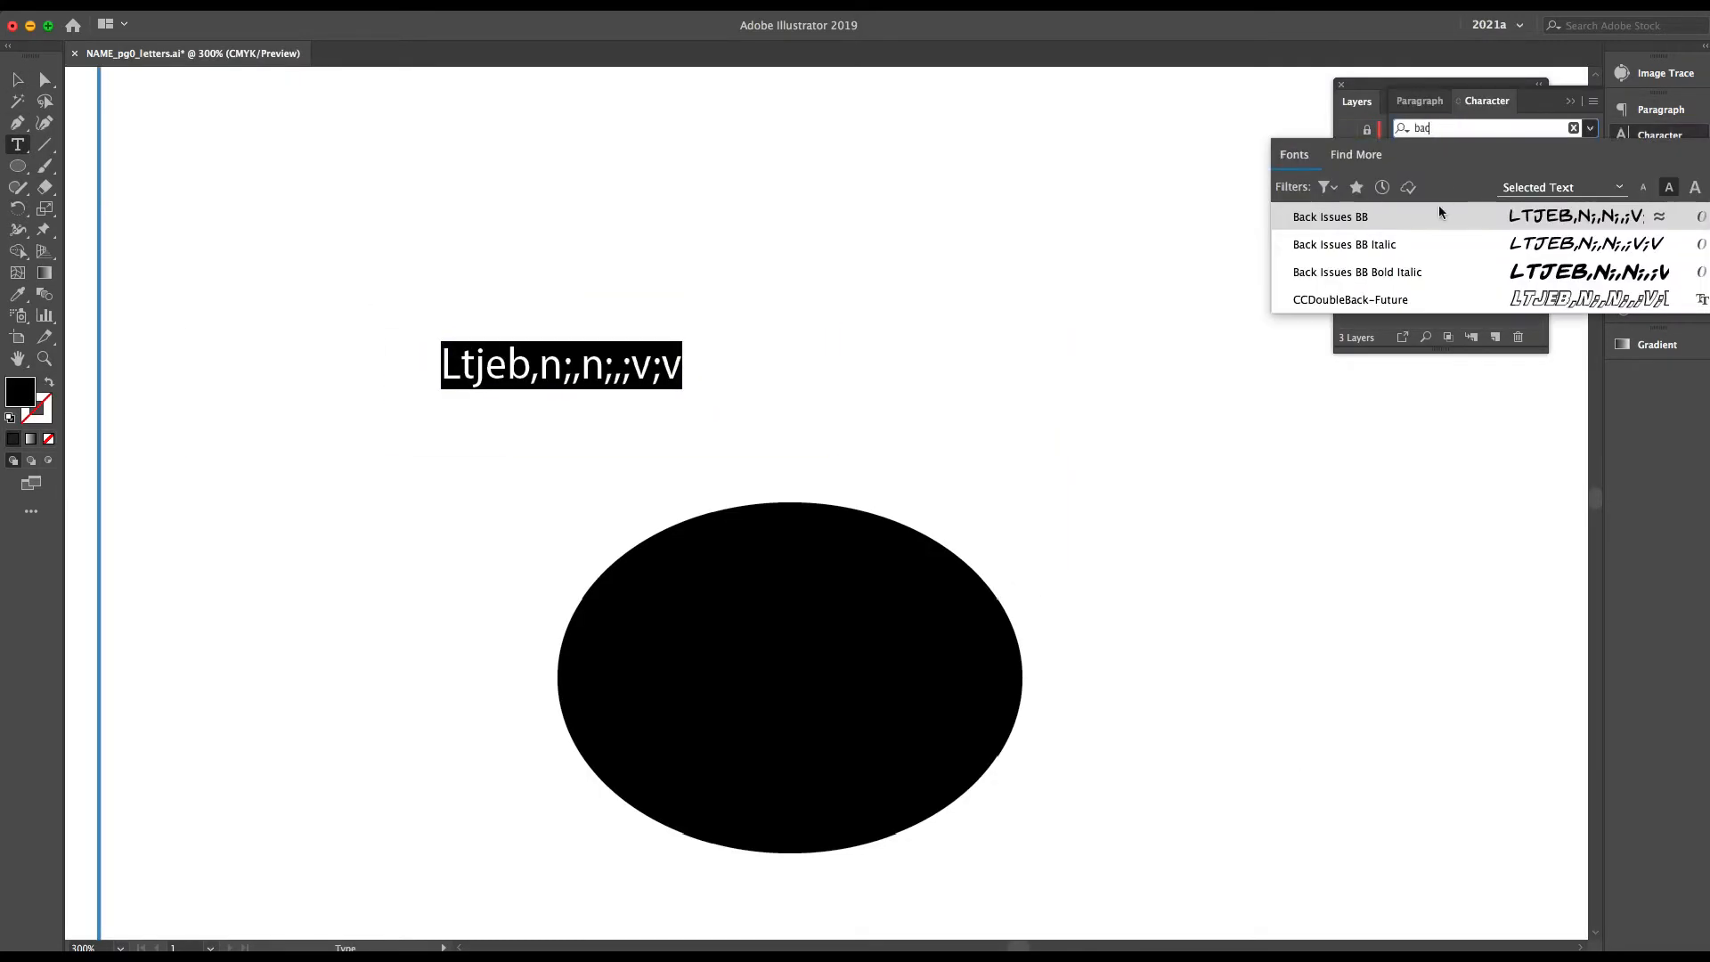
{"action": "left_click", "coordinate": [1443, 217]}
Replace the placeholder text with "SOME LETTERING IN THIS BALLOON!", broken onto two lines after "LETTERING"
{"action": "left_click", "coordinate": [658, 377]}
{"action": "key", "text": "super+a"}
{"action": "type", "text": "S"}
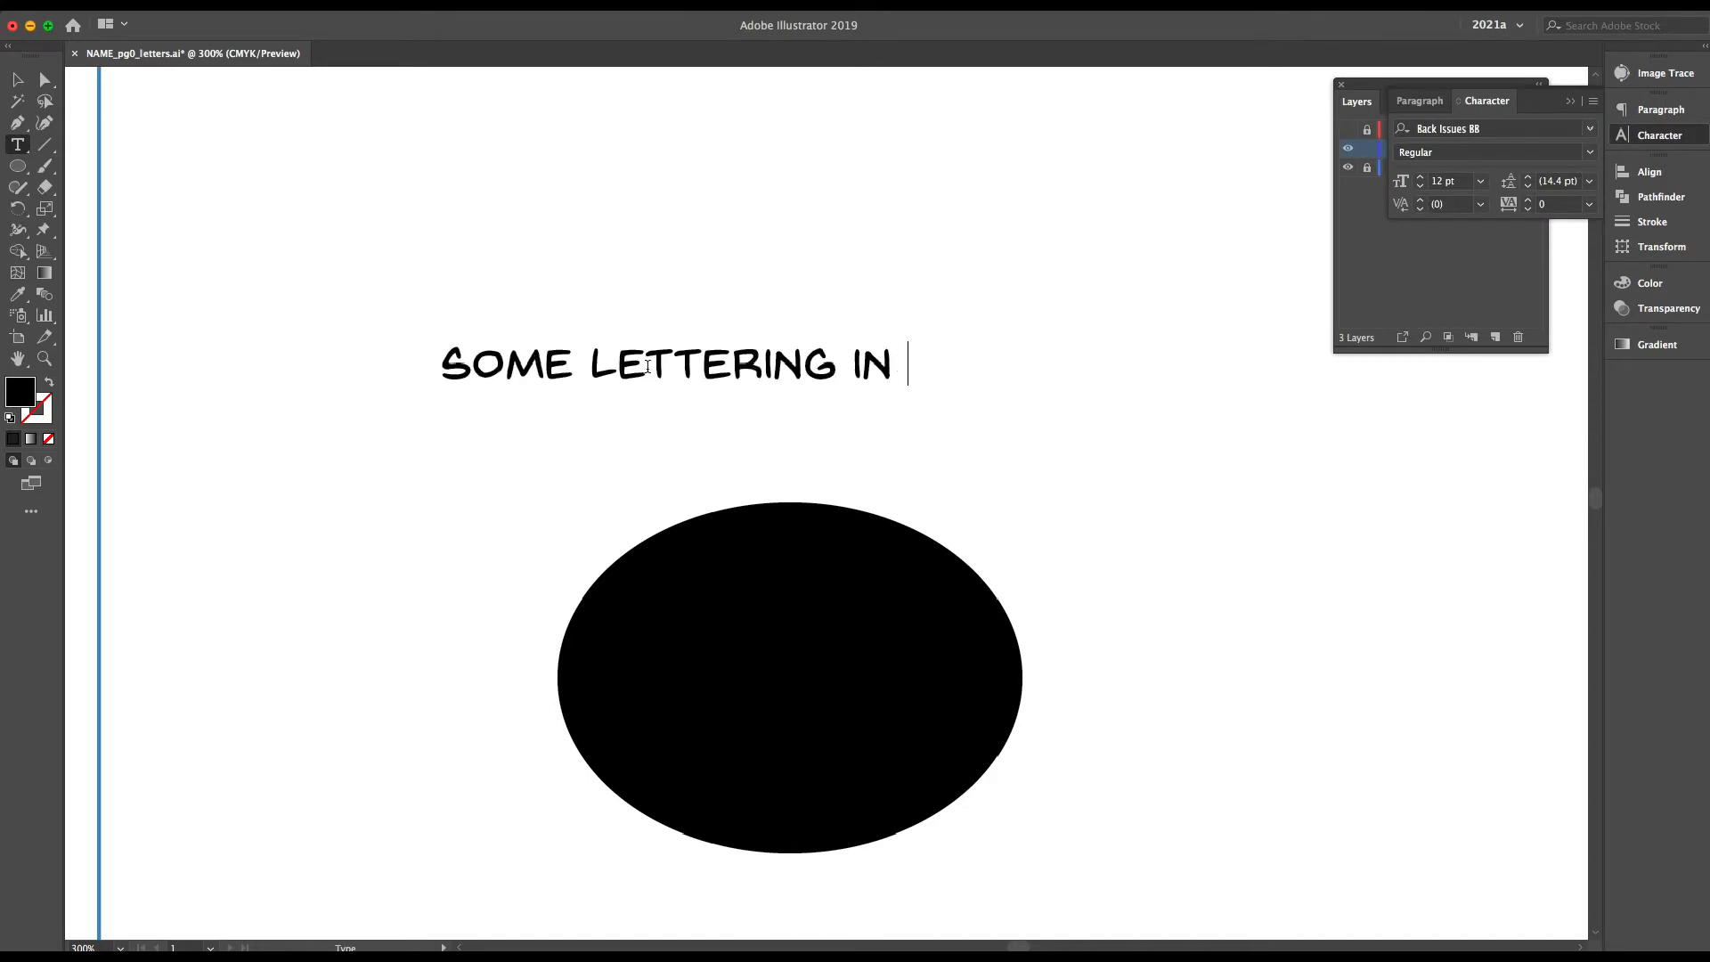
{"action": "key", "text": "Return"}
Set the lettering to 7.5 pt, centre-align it and place it above the ellipse
{"action": "key", "text": "super+a"}
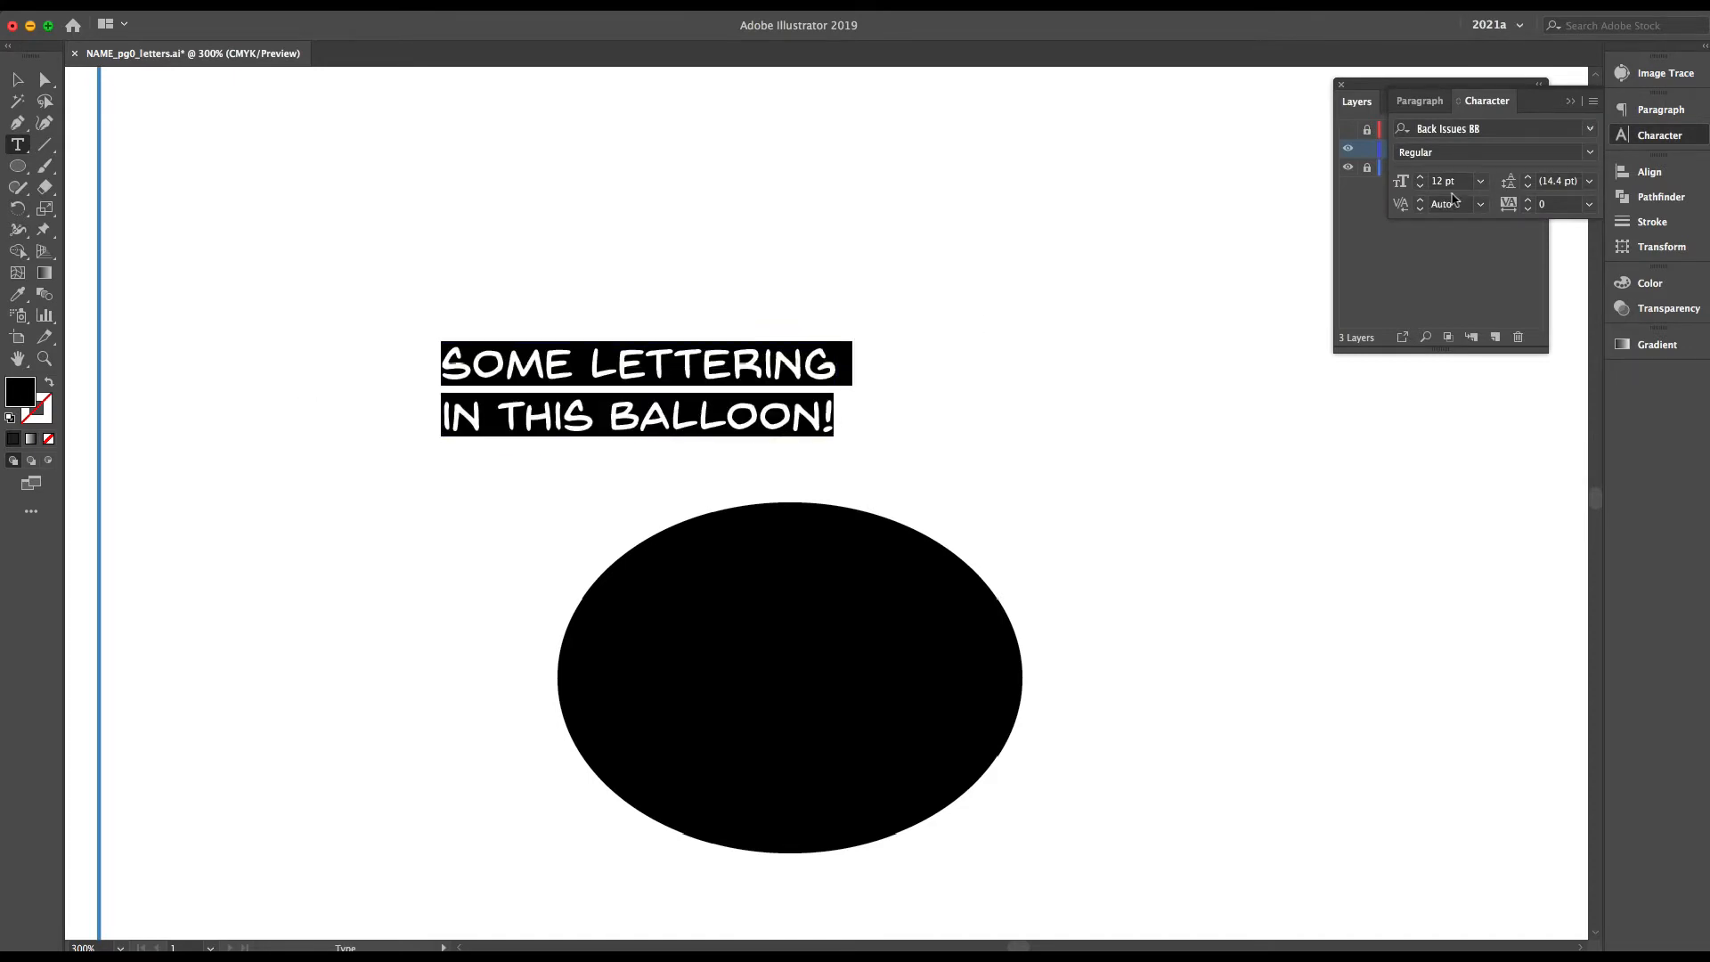
{"action": "key", "text": "Tab"}
{"action": "left_click", "coordinate": [1420, 101]}
{"action": "left_click", "coordinate": [1433, 130]}
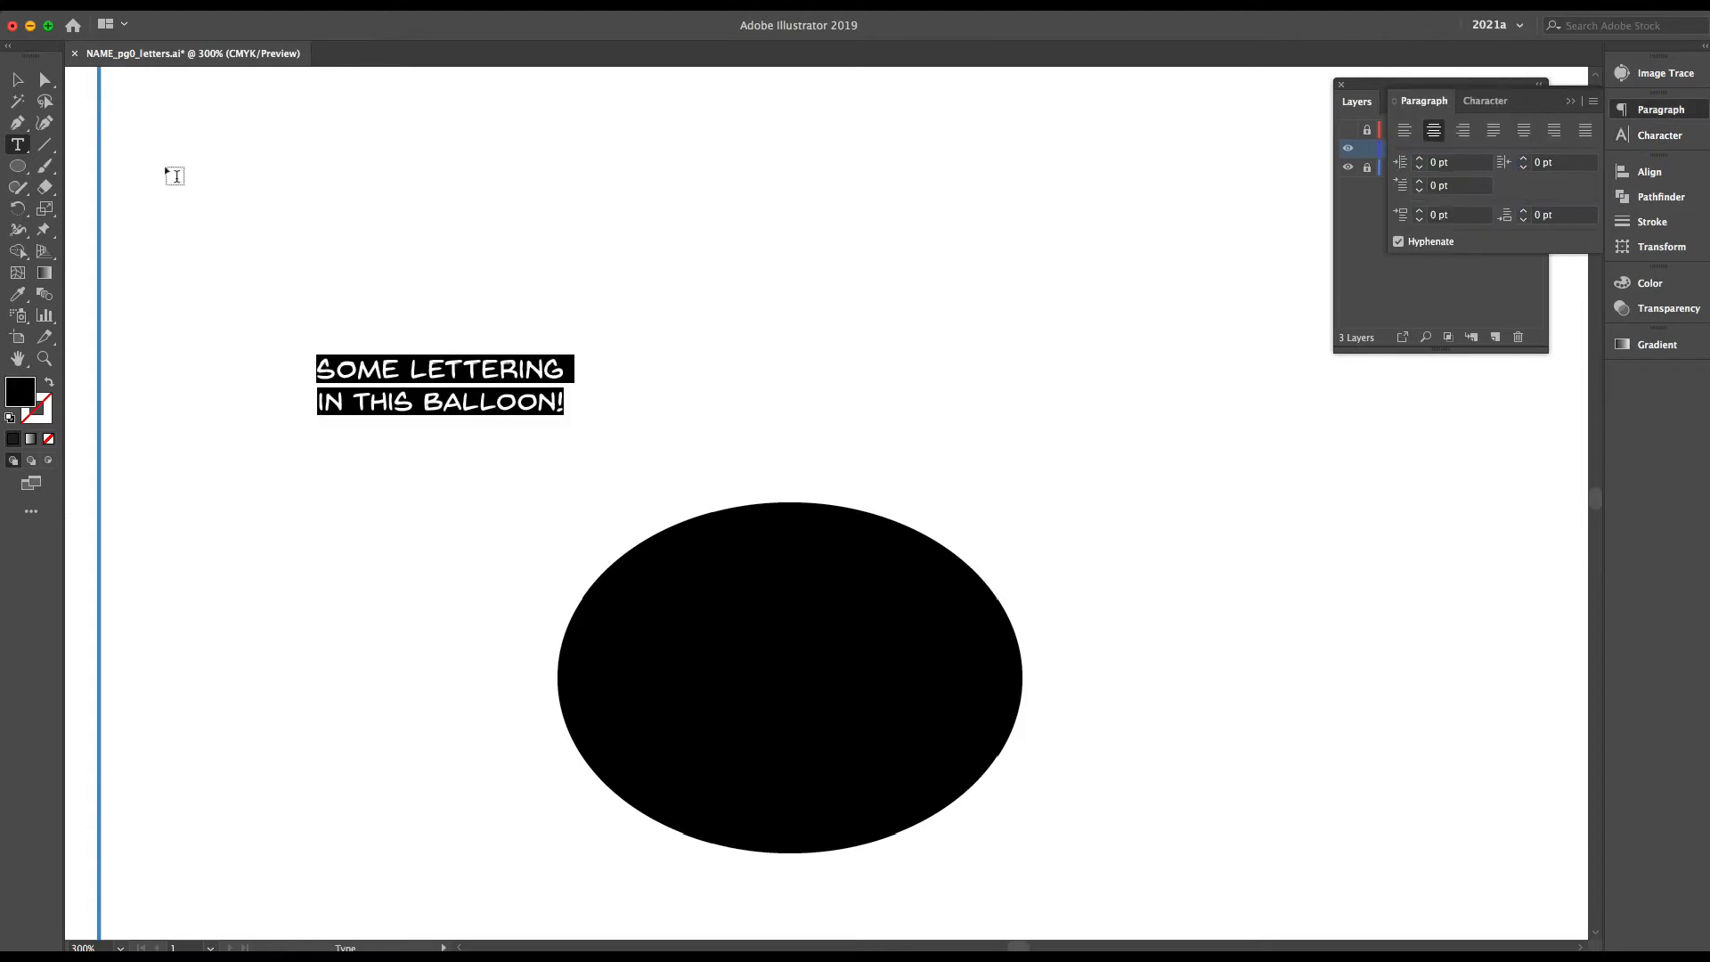
{"action": "left_click", "coordinate": [18, 79]}
{"action": "left_click_drag", "start_coordinate": [559, 397], "coordinate": [969, 377]}
Give the ellipse a white fill and a black outline, and show its stroke settings
{"action": "left_click", "coordinate": [885, 599]}
{"action": "left_click", "coordinate": [50, 382]}
{"action": "left_click", "coordinate": [1571, 100]}
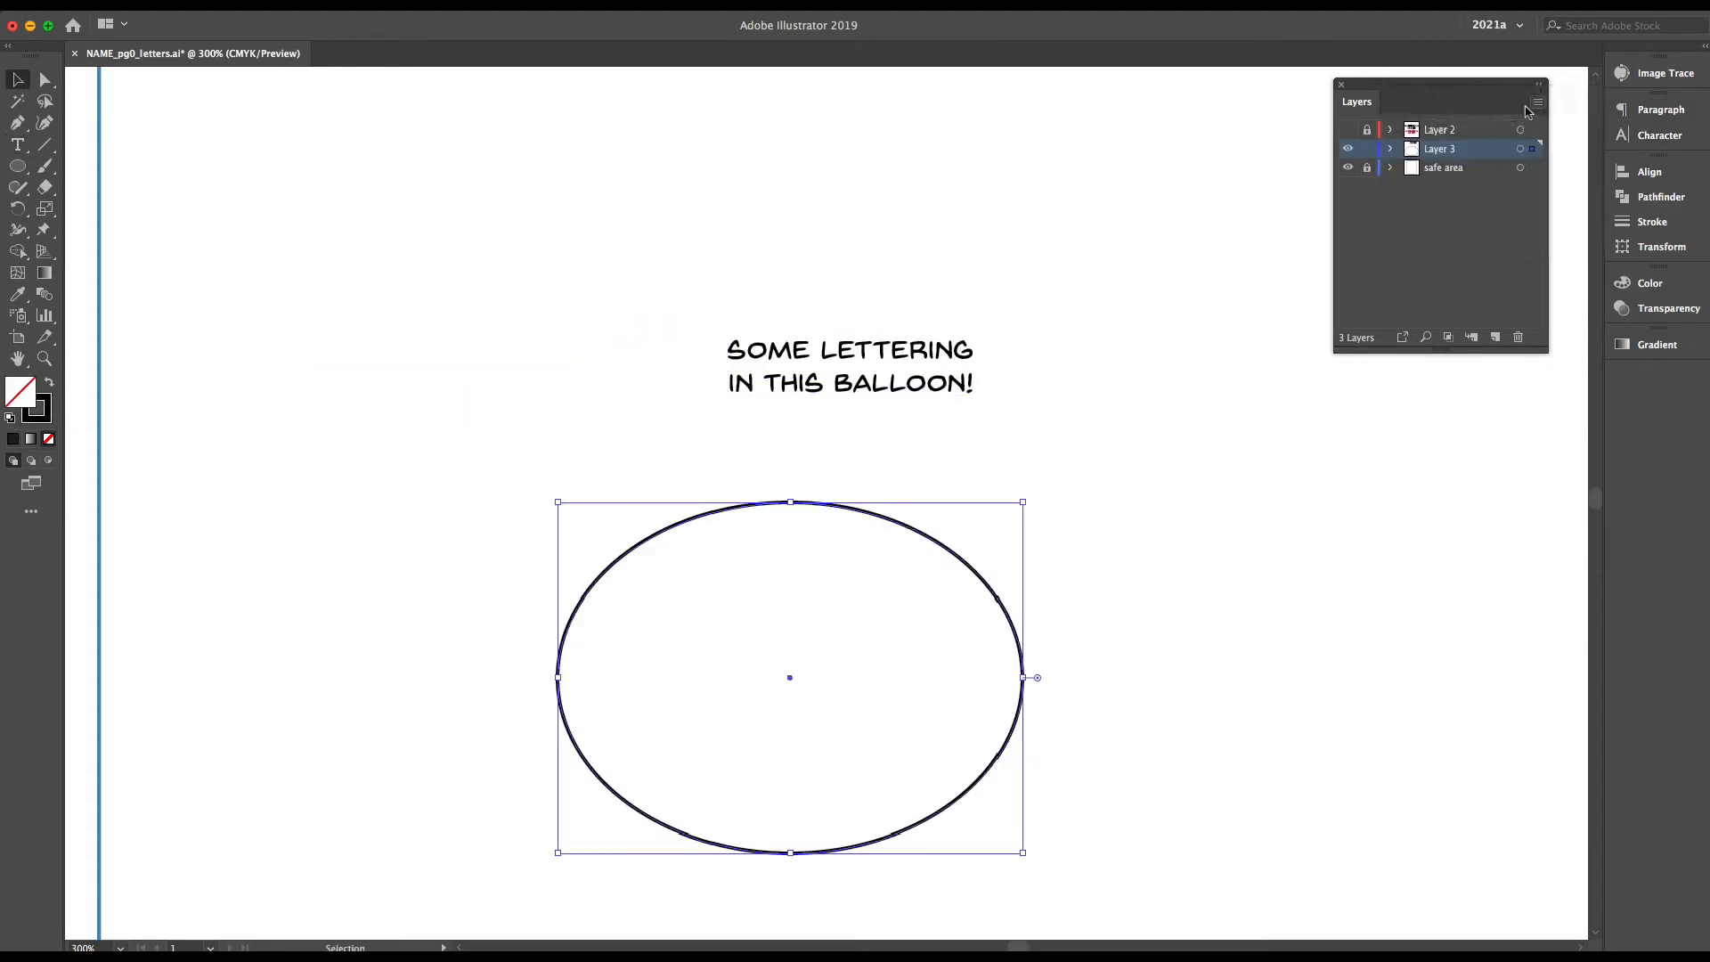
{"action": "left_click_drag", "start_coordinate": [1460, 83], "coordinate": [1344, 89]}
{"action": "left_click", "coordinate": [1649, 283]}
{"action": "left_click", "coordinate": [1653, 228]}
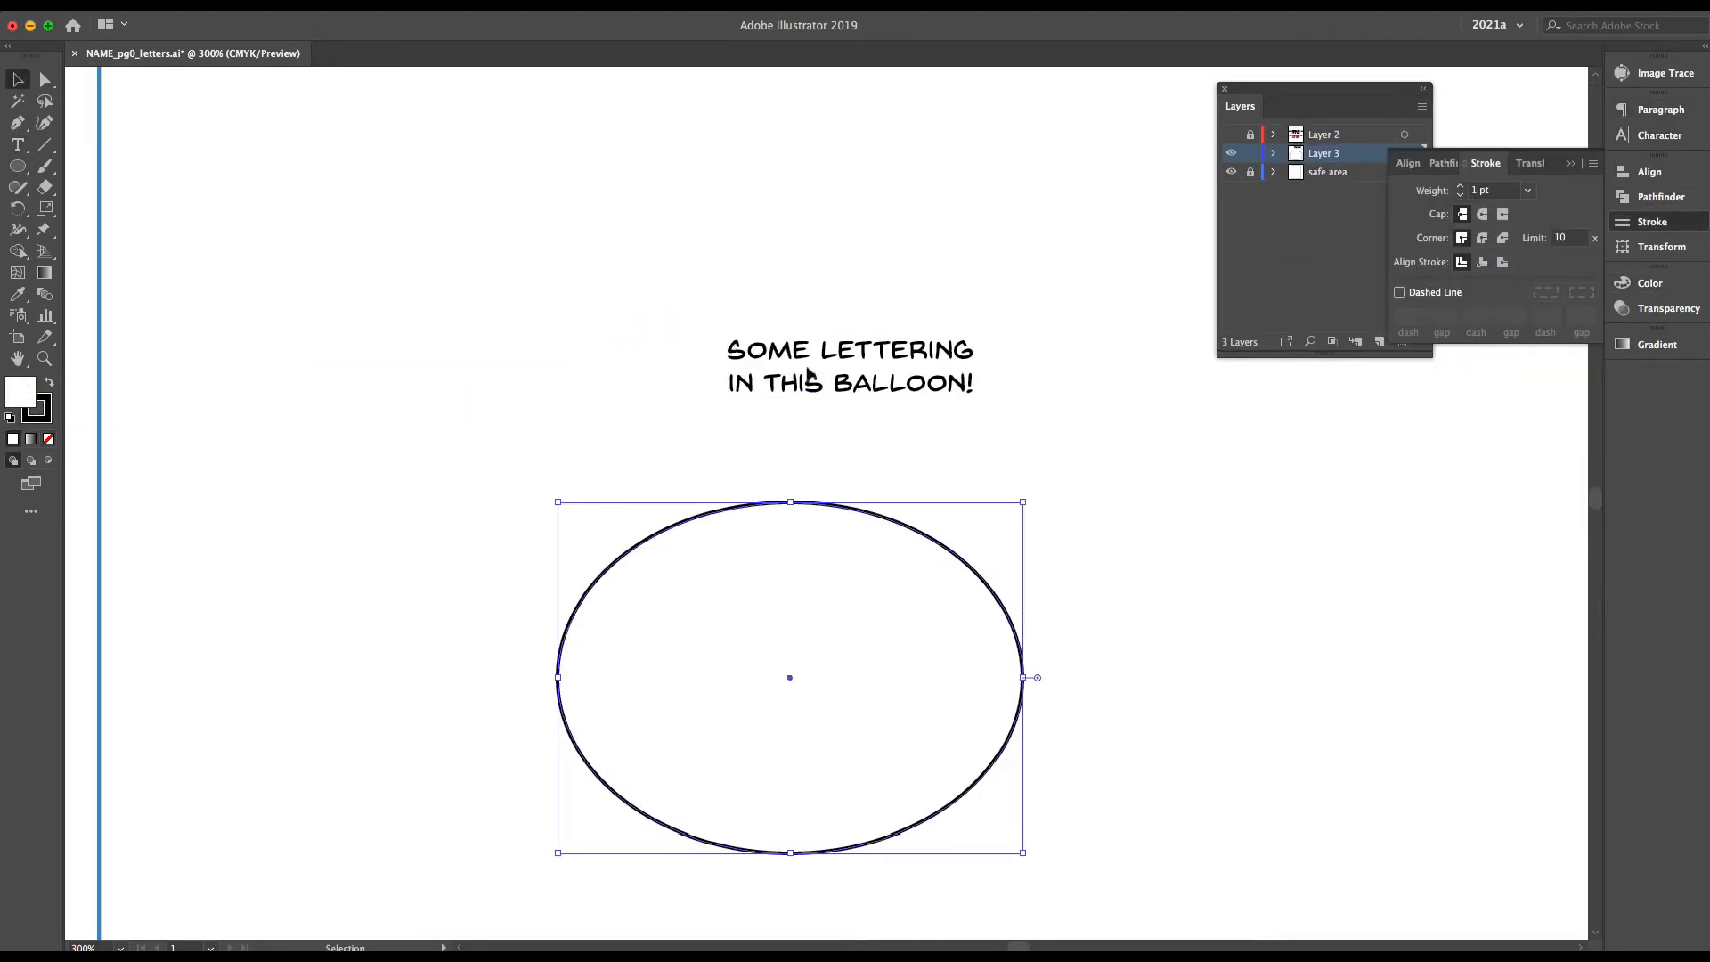
Scale the ellipse down and move it up around the two lines of lettering
{"action": "mouse_move", "coordinate": [870, 390]}
{"action": "left_mouse_down"}
{"action": "mouse_move", "coordinate": [840, 653]}
{"action": "mouse_move", "coordinate": [771, 667]}
{"action": "mouse_move", "coordinate": [751, 417]}
{"action": "left_mouse_up"}
{"action": "left_click", "coordinate": [807, 701], "text": "shift"}
{"action": "left_click", "coordinate": [741, 526]}
{"action": "left_click_drag", "start_coordinate": [737, 566], "coordinate": [737, 451]}
{"action": "left_click_drag", "start_coordinate": [967, 334], "coordinate": [859, 334]}
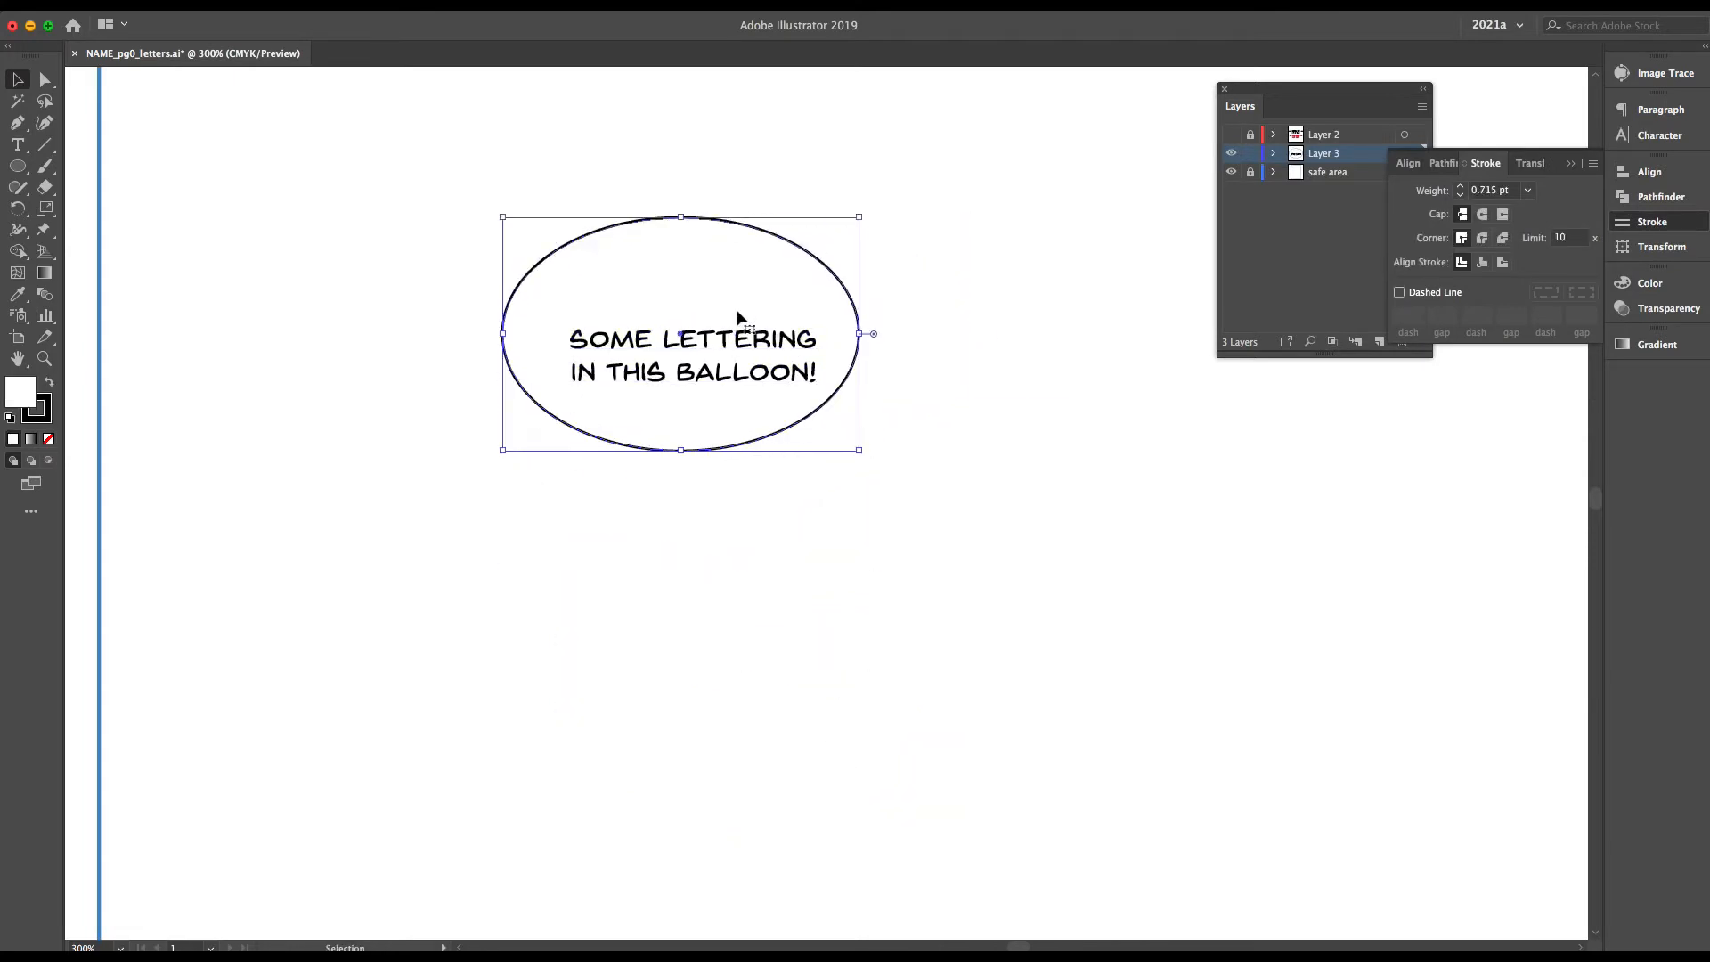
Narrow and flatten the ellipse to fit around the lettering, centre the text inside and deselect
{"action": "left_click_drag", "start_coordinate": [737, 314], "coordinate": [752, 340]}
{"action": "left_click_drag", "start_coordinate": [516, 361], "coordinate": [560, 361]}
{"action": "left_click_drag", "start_coordinate": [874, 361], "coordinate": [839, 361]}
{"action": "left_click_drag", "start_coordinate": [559, 361], "coordinate": [546, 360]}
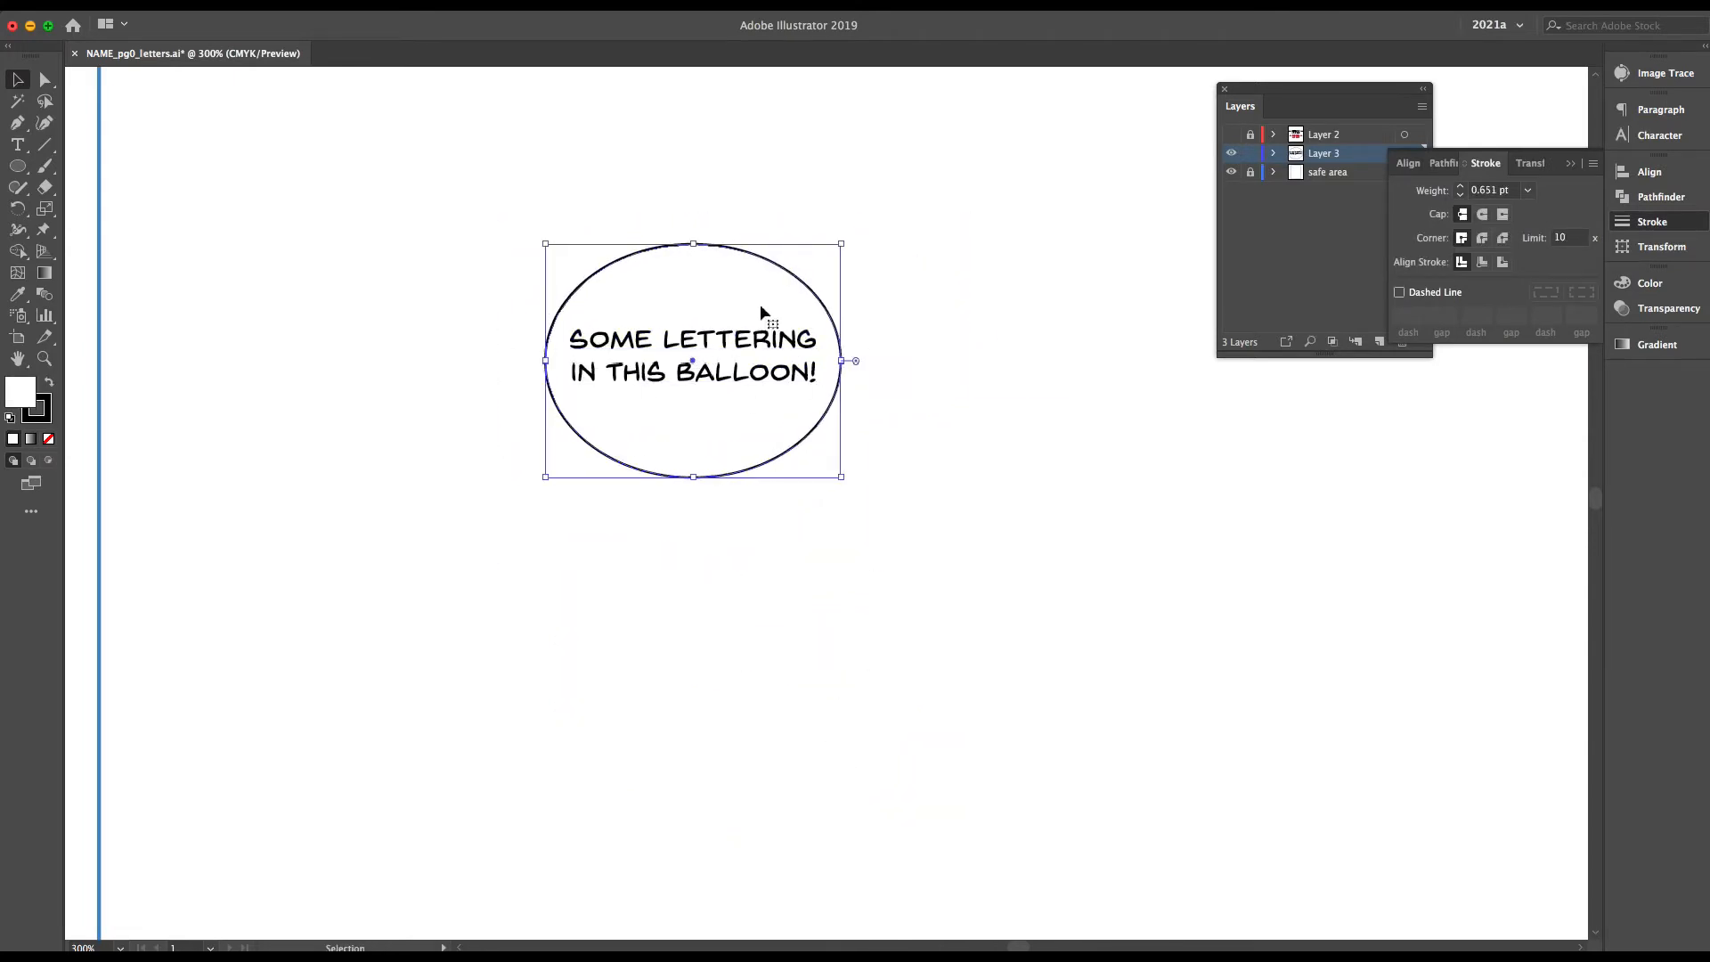
{"action": "left_click_drag", "start_coordinate": [693, 477], "coordinate": [732, 585]}
{"action": "left_click_drag", "start_coordinate": [732, 585], "coordinate": [727, 342]}
{"action": "left_click", "coordinate": [839, 419]}
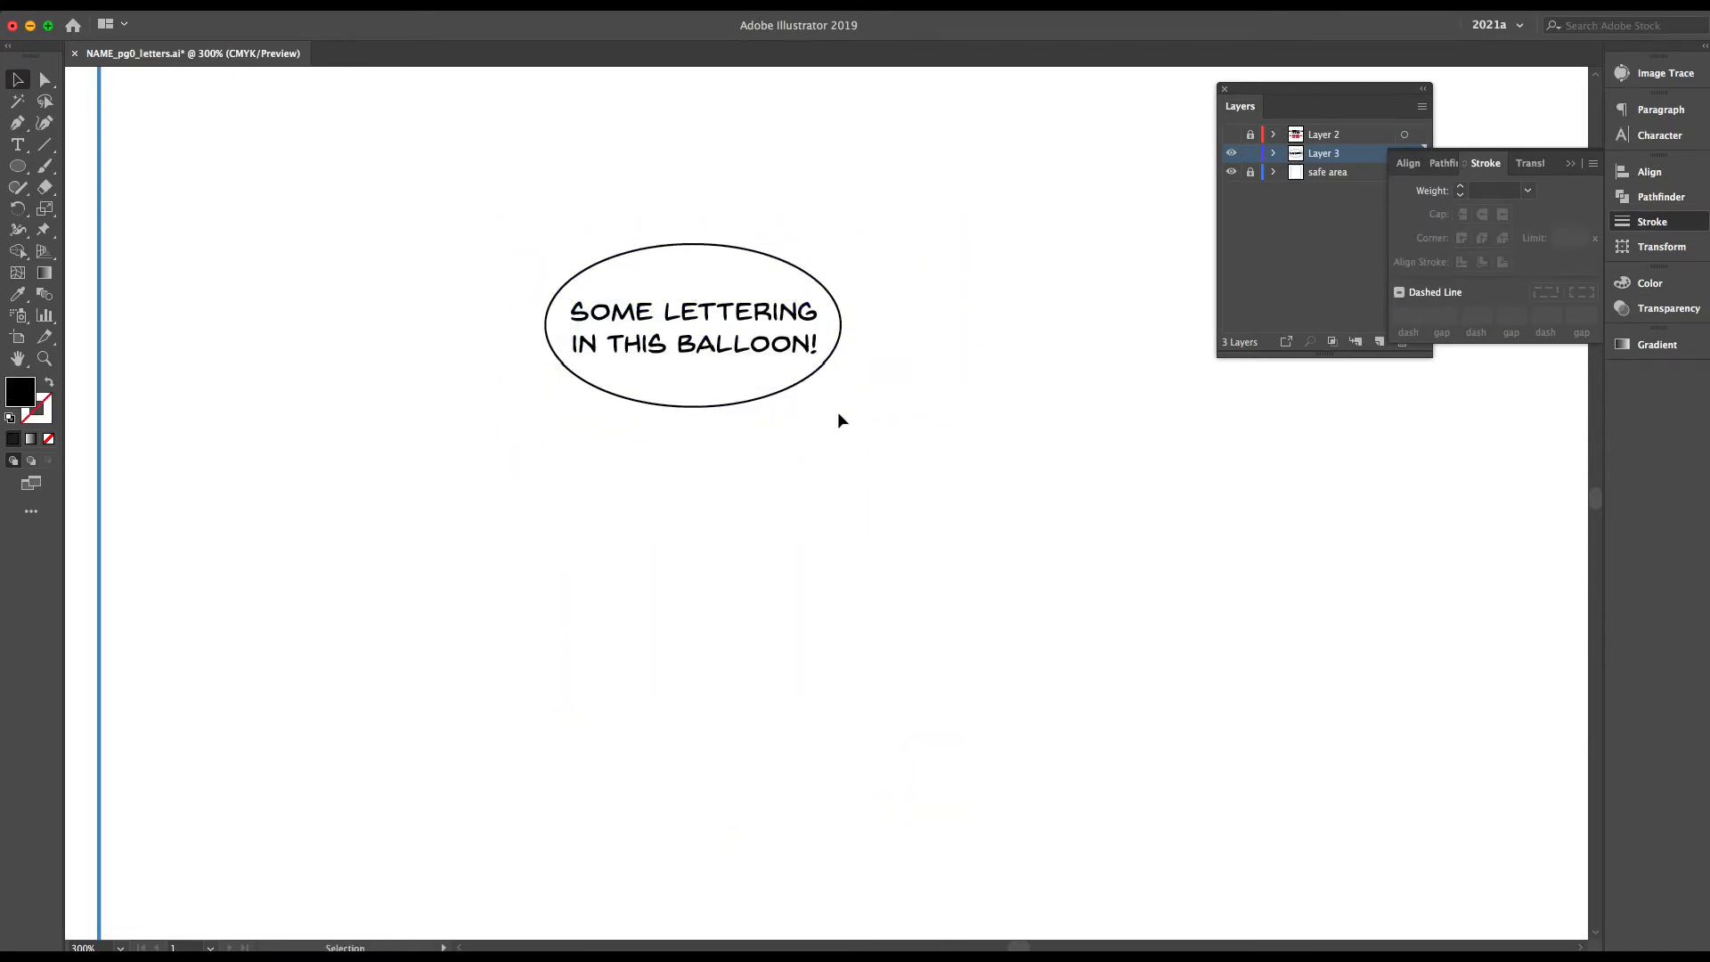
Square off the balloon's curves with its anchor handles, flatten it closely around the lettering and give it a 1 pt stroke
{"action": "key", "text": "a"}
{"action": "left_click", "coordinate": [693, 408]}
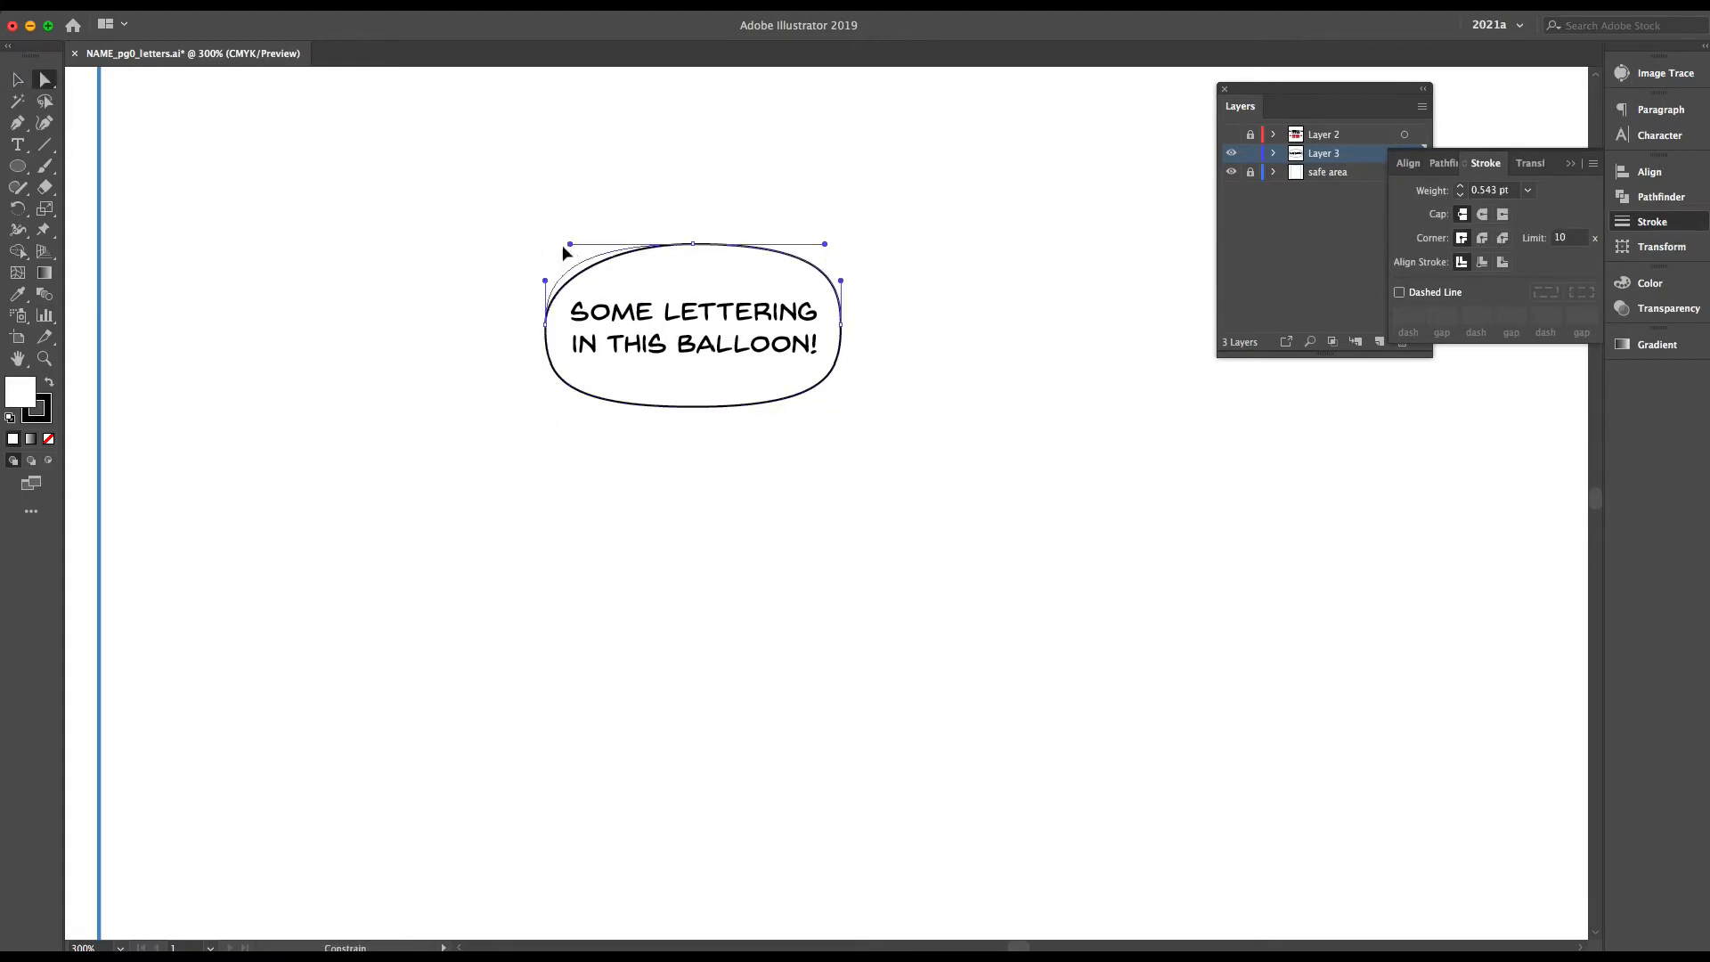
{"action": "mouse_move", "coordinate": [693, 407]}
{"action": "left_mouse_down"}
{"action": "mouse_move", "coordinate": [694, 361]}
{"action": "mouse_move", "coordinate": [736, 510]}
{"action": "mouse_move", "coordinate": [734, 322]}
{"action": "left_mouse_up"}
{"action": "left_click", "coordinate": [755, 346]}
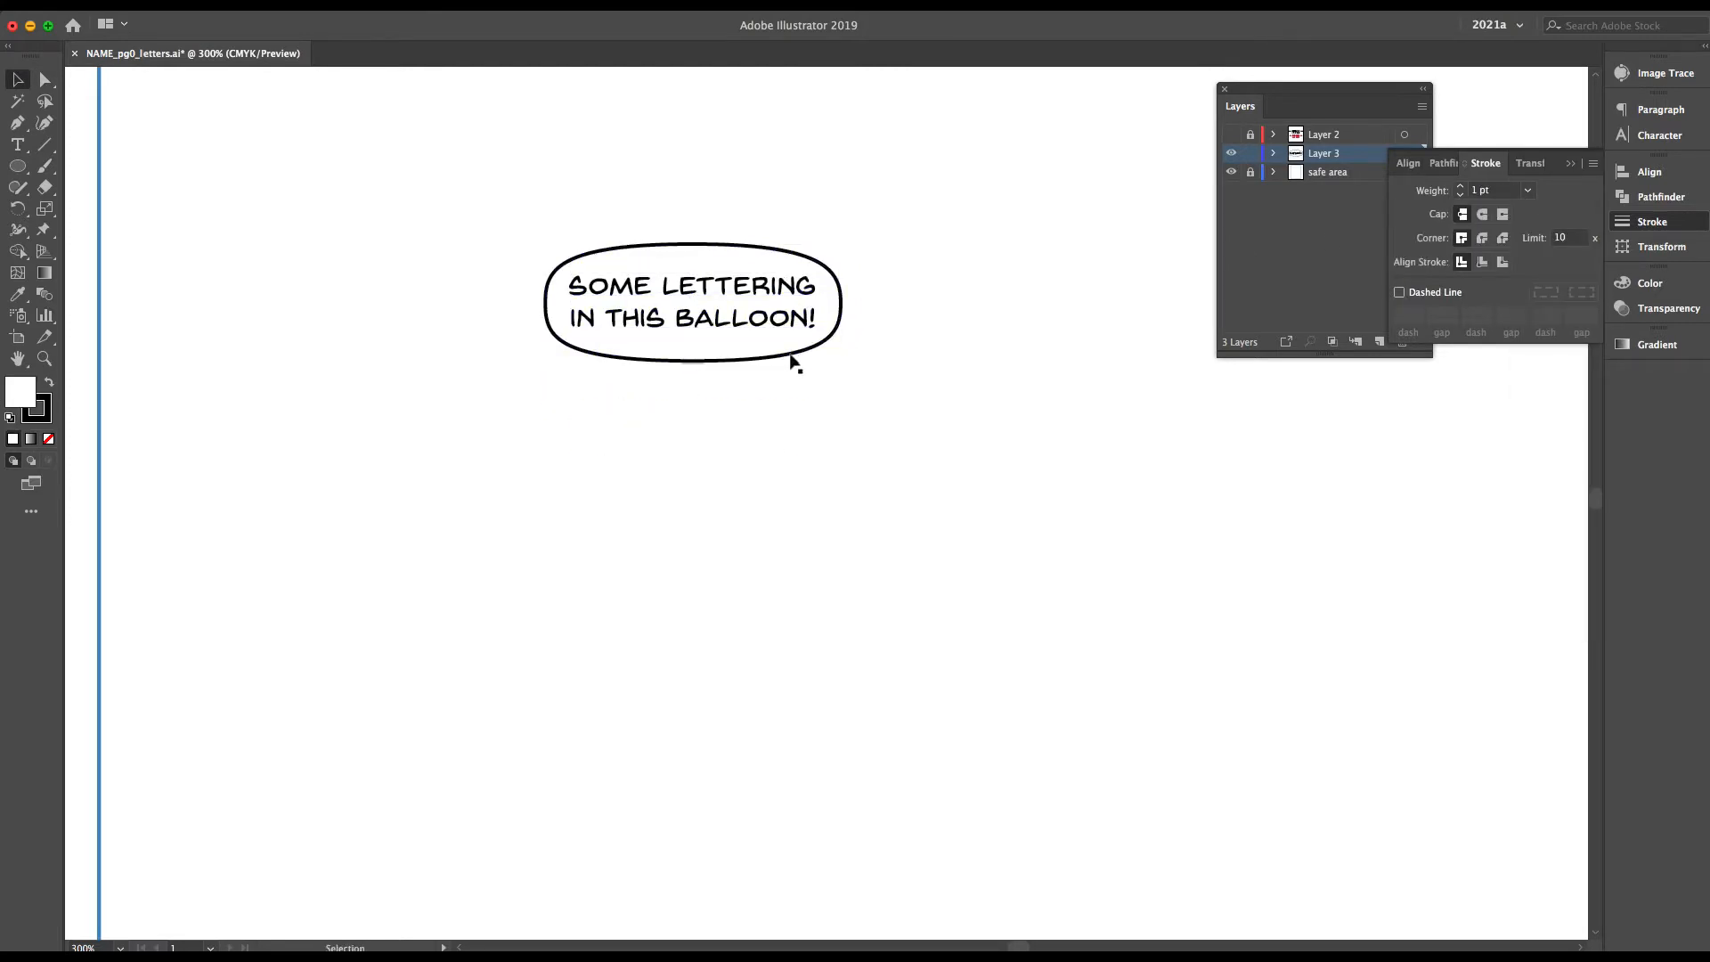
{"action": "left_click", "coordinate": [791, 356]}
{"action": "left_click", "coordinate": [715, 323]}
{"action": "scroll", "coordinate": [848, 497], "scroll_direction": "down", "scroll_amount": 6}
{"action": "scroll", "coordinate": [849, 496], "scroll_direction": "up", "scroll_amount": 8}
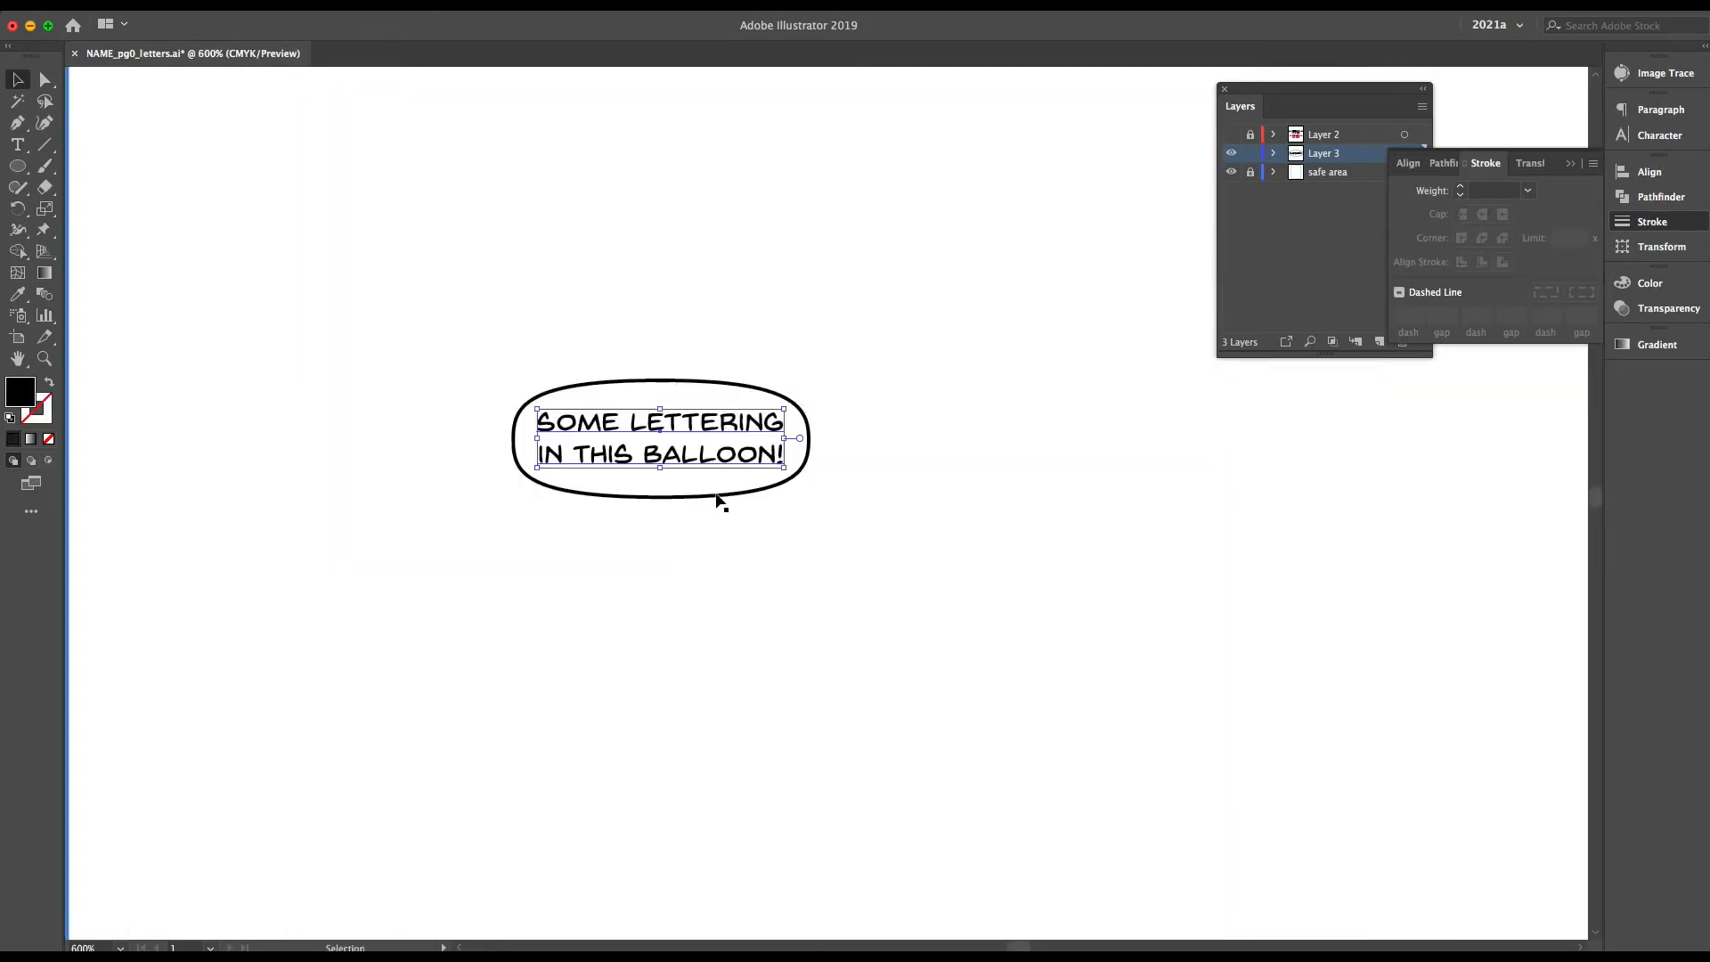
{"action": "left_click", "coordinate": [720, 500]}
{"action": "scroll", "coordinate": [709, 495], "scroll_direction": "up", "scroll_amount": 2}
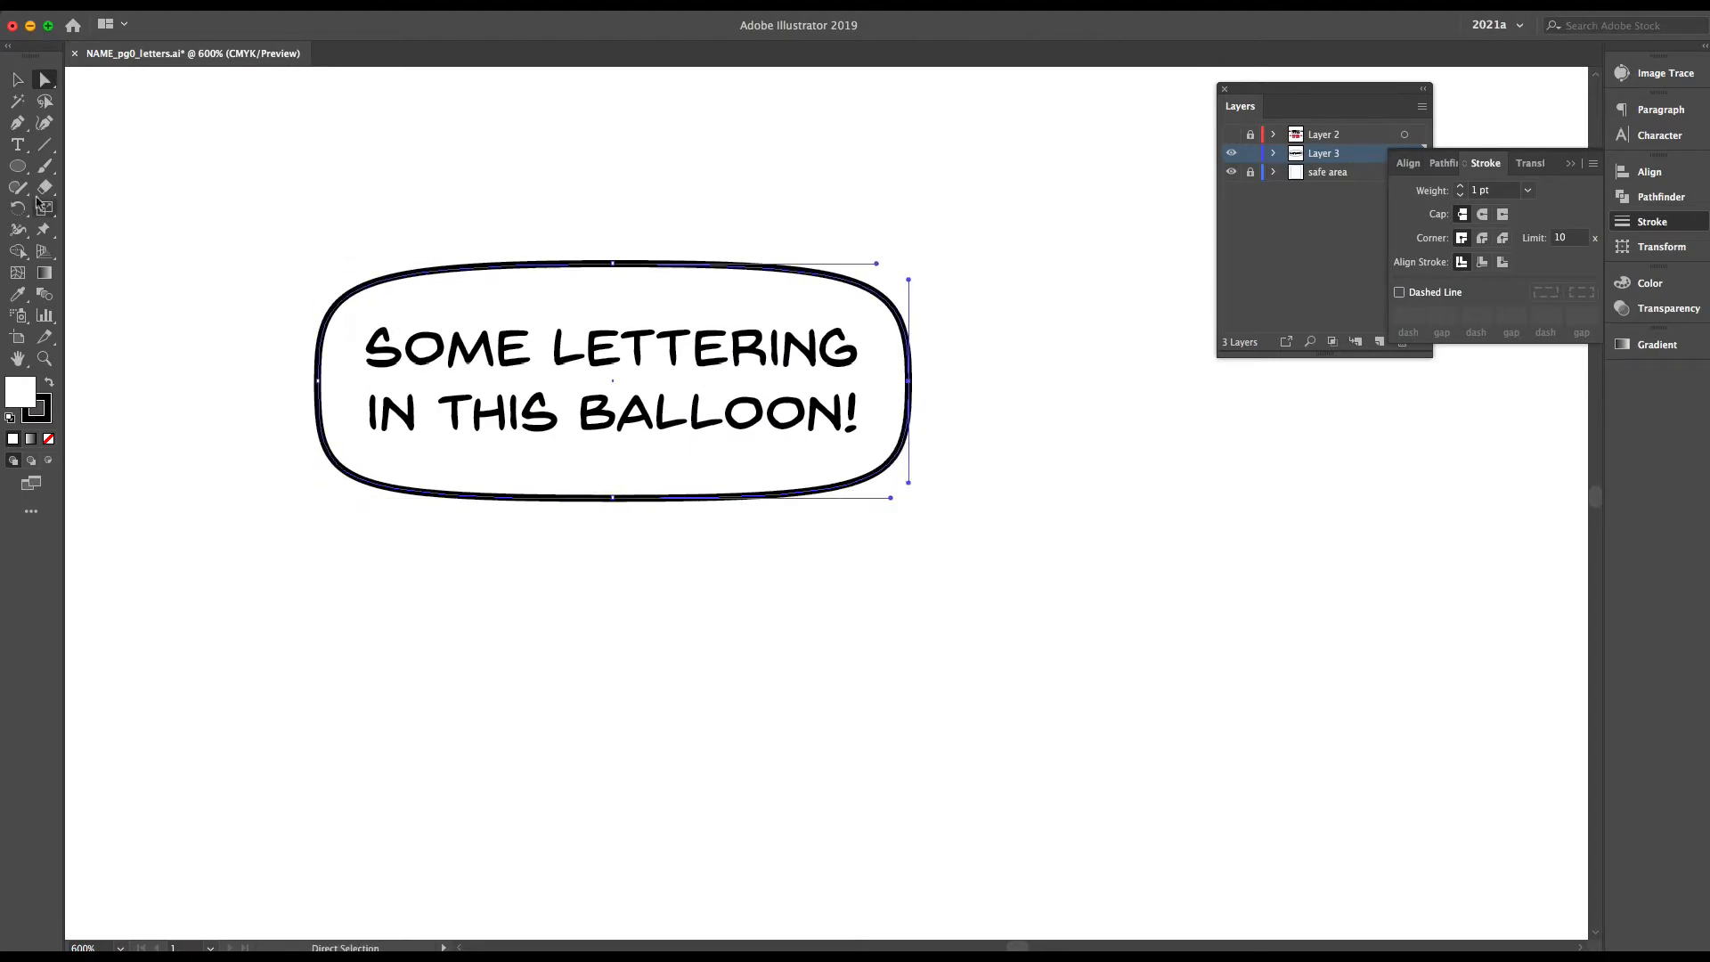
Draw a curved, pointed tail with the Pen tool, running from inside the balloon's lower edge down to a tip
{"action": "key", "text": "ctrl+shift+a"}
{"action": "key", "text": "p"}
{"action": "left_click", "coordinate": [536, 475]}
{"action": "left_click_drag", "start_coordinate": [680, 715], "coordinate": [846, 811]}
{"action": "left_click", "coordinate": [679, 716]}
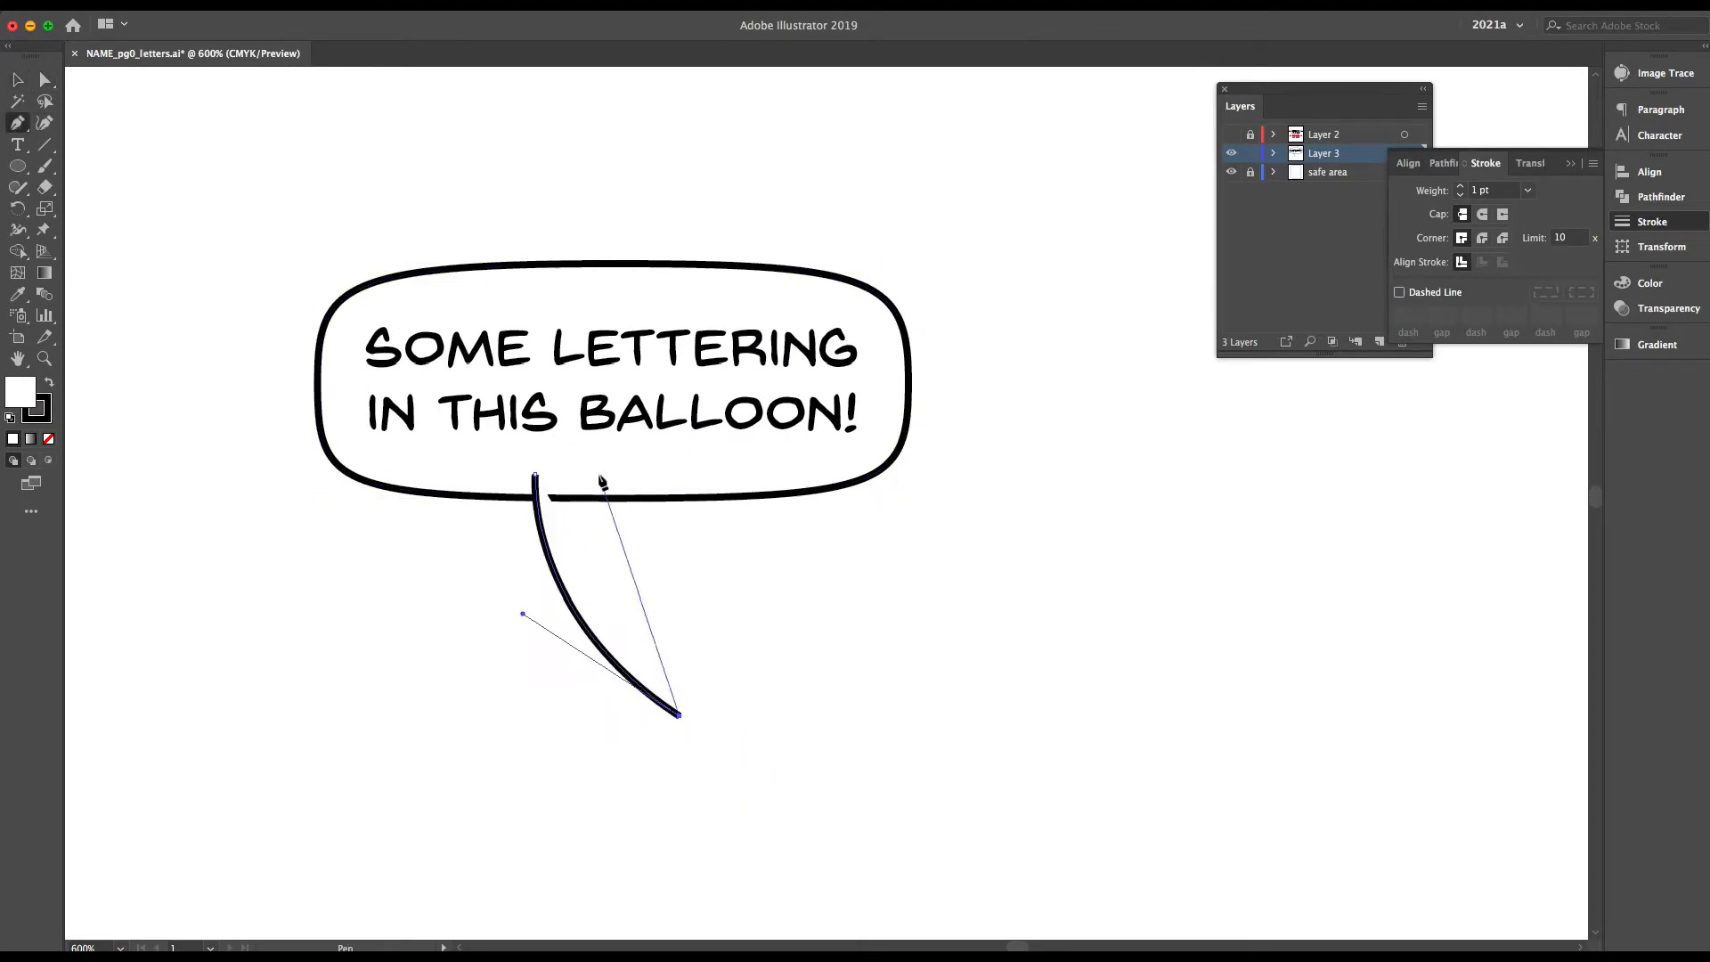
{"action": "left_click_drag", "start_coordinate": [599, 474], "coordinate": [642, 382]}
Combine the balloon and its tail into a compound shape
{"action": "left_click", "coordinate": [45, 80]}
{"action": "key", "text": "v"}
{"action": "left_click", "coordinate": [726, 489], "text": "shift"}
{"action": "left_click_drag", "start_coordinate": [1293, 90], "coordinate": [1140, 96]}
{"action": "left_click", "coordinate": [1660, 197]}
{"action": "left_click", "coordinate": [1593, 163]}
{"action": "left_click", "coordinate": [1505, 238]}
{"action": "left_click", "coordinate": [1205, 543]}
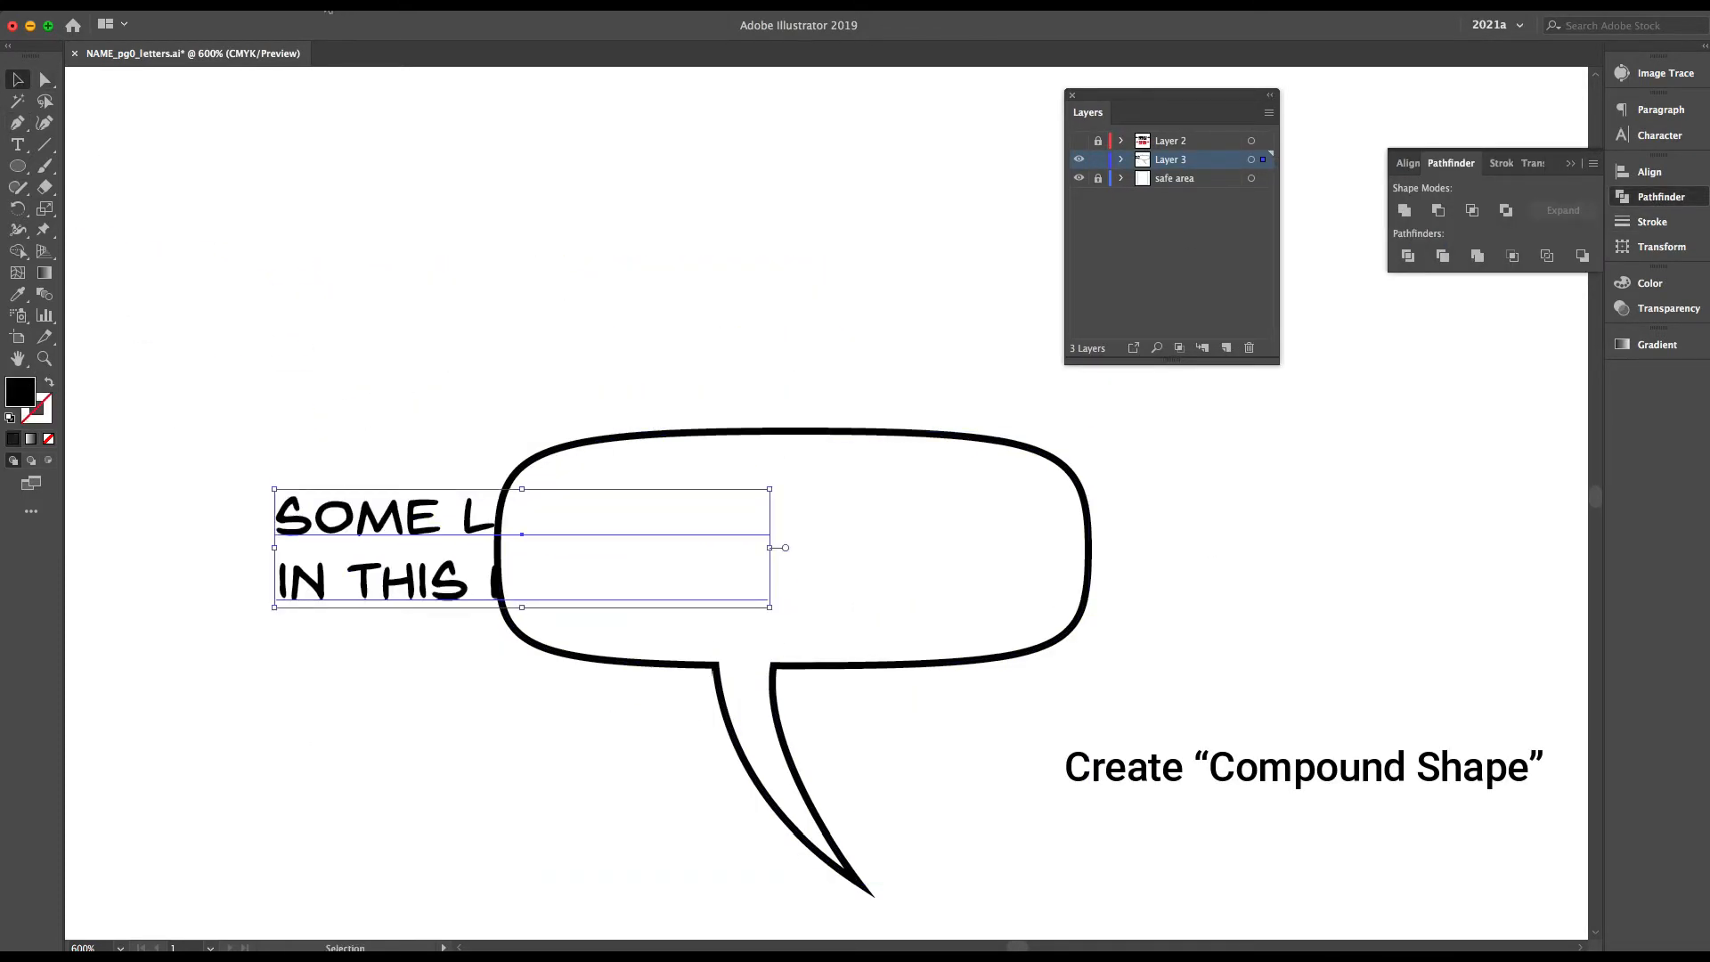
Bring the lettering to the front and position it inside the tailed balloon
{"action": "left_click", "coordinate": [308, 4]}
{"action": "mouse_move", "coordinate": [285, 39]}
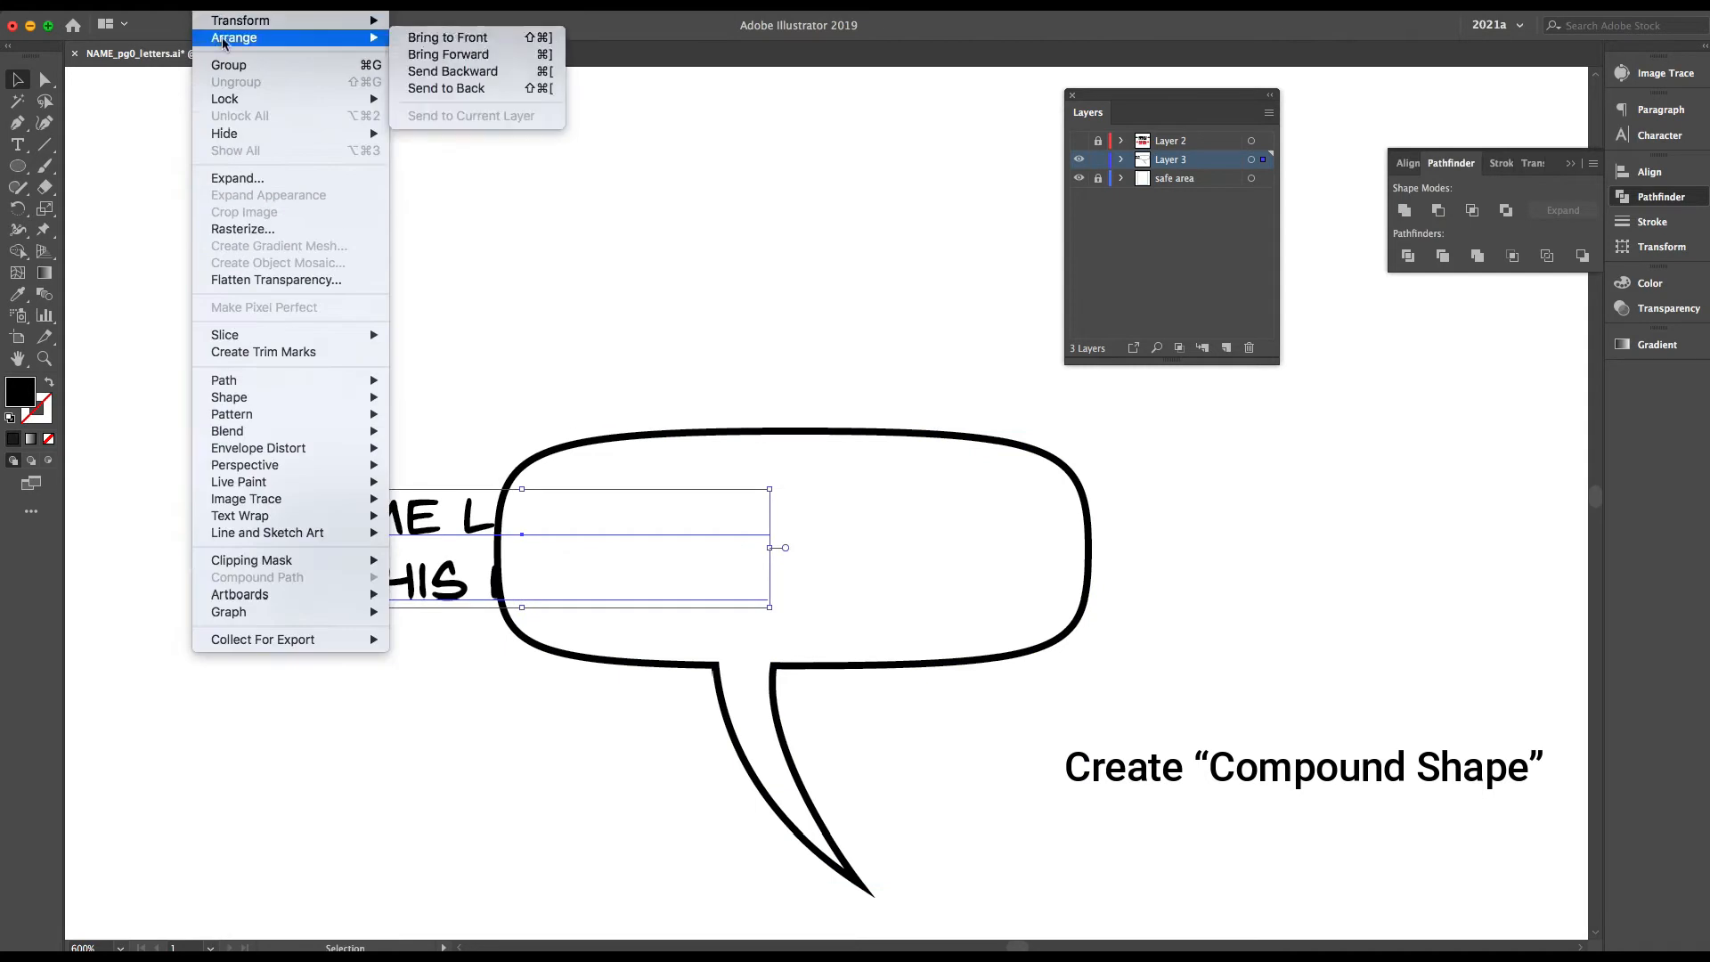
{"action": "left_click", "coordinate": [458, 30]}
{"action": "left_click_drag", "start_coordinate": [546, 258], "coordinate": [653, 527]}
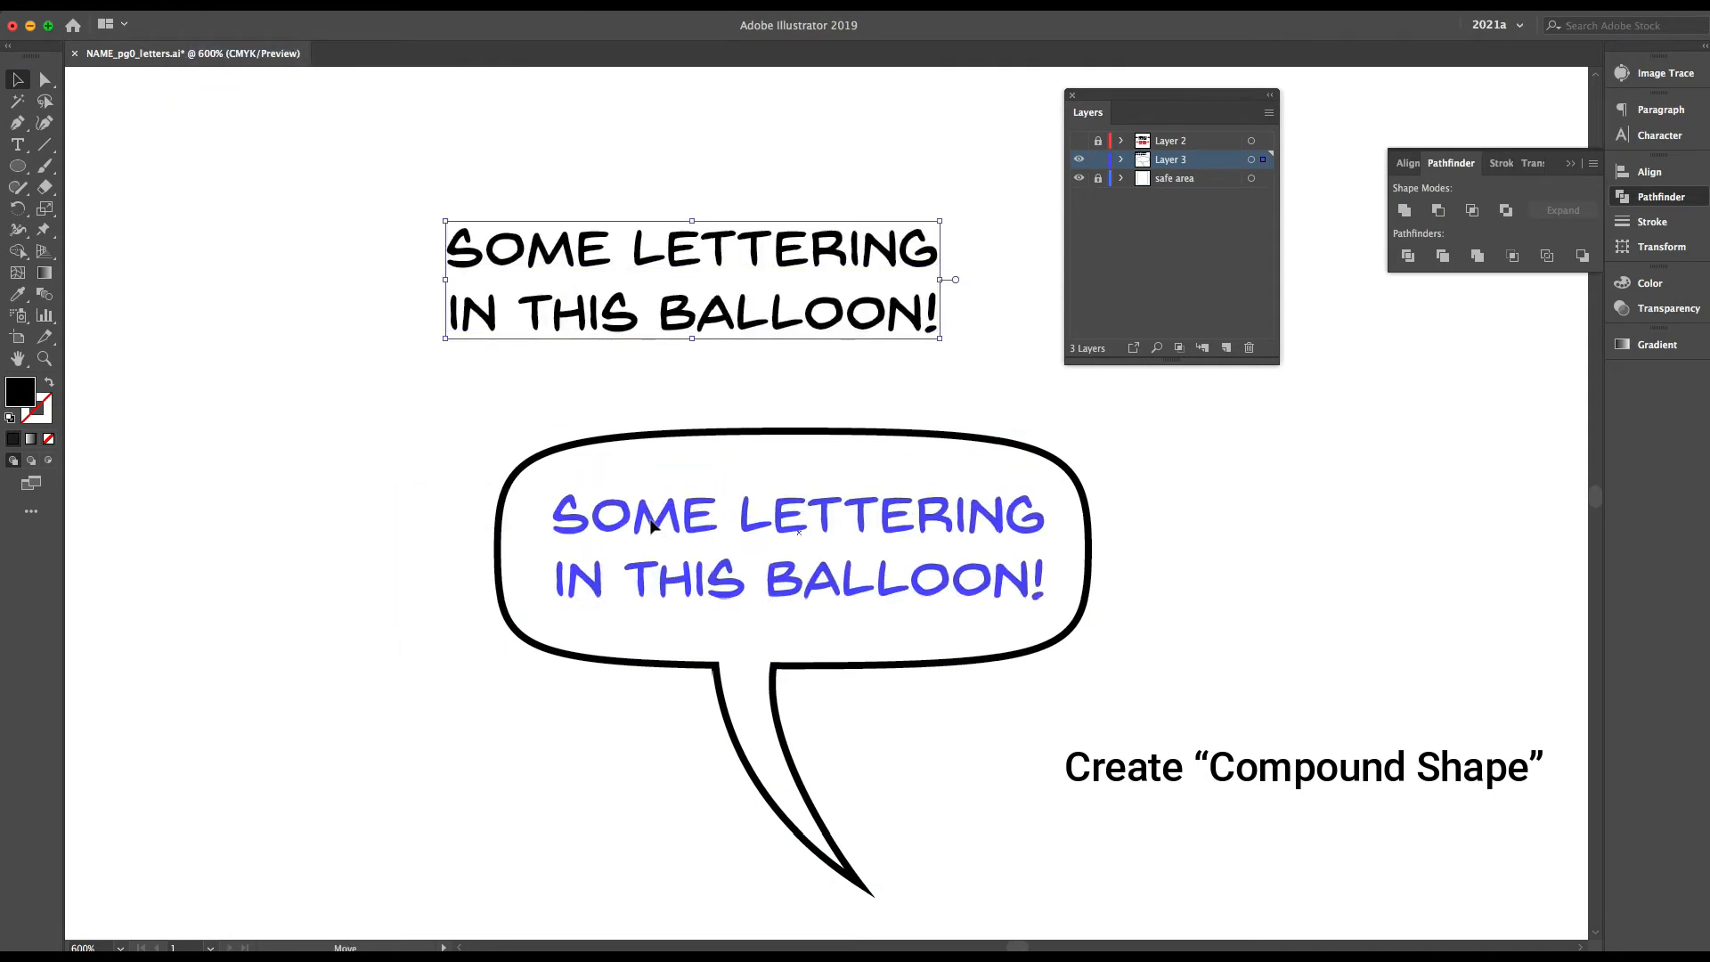
Separate Pathfinder from its panel group and dock it on its own below Gradient
{"action": "key", "text": "super+0"}
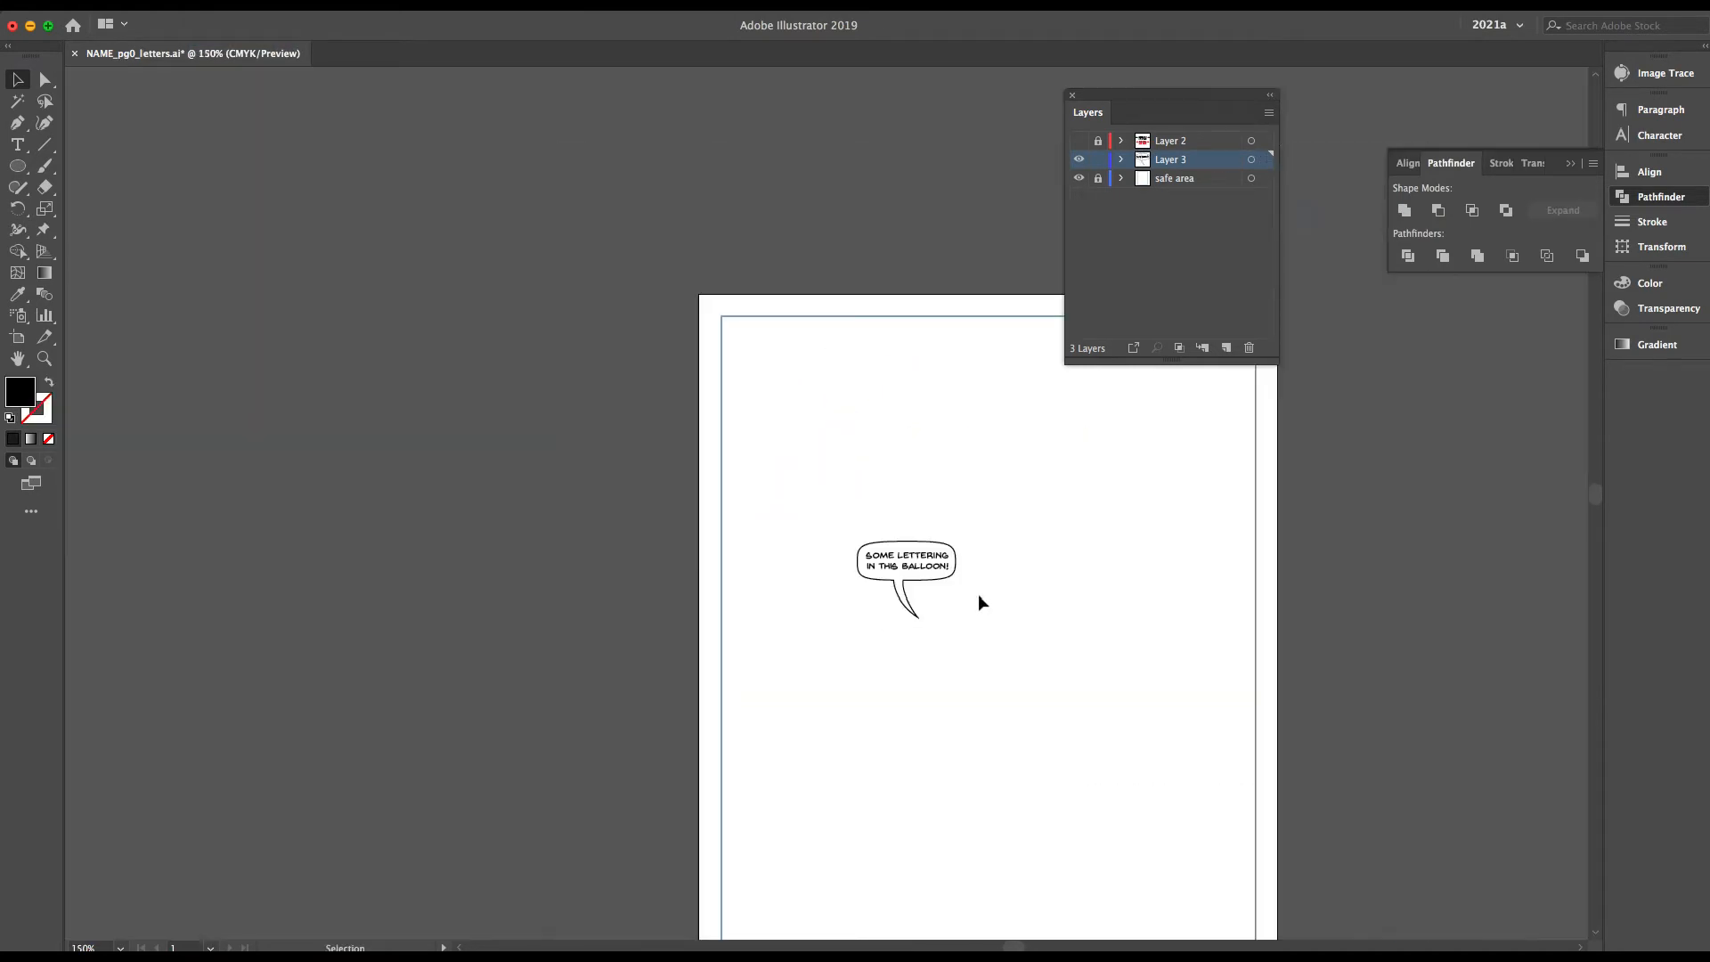
{"action": "key", "text": "super+equal"}
{"action": "key", "text": "super+equal"}
{"action": "key", "text": "super+equal"}
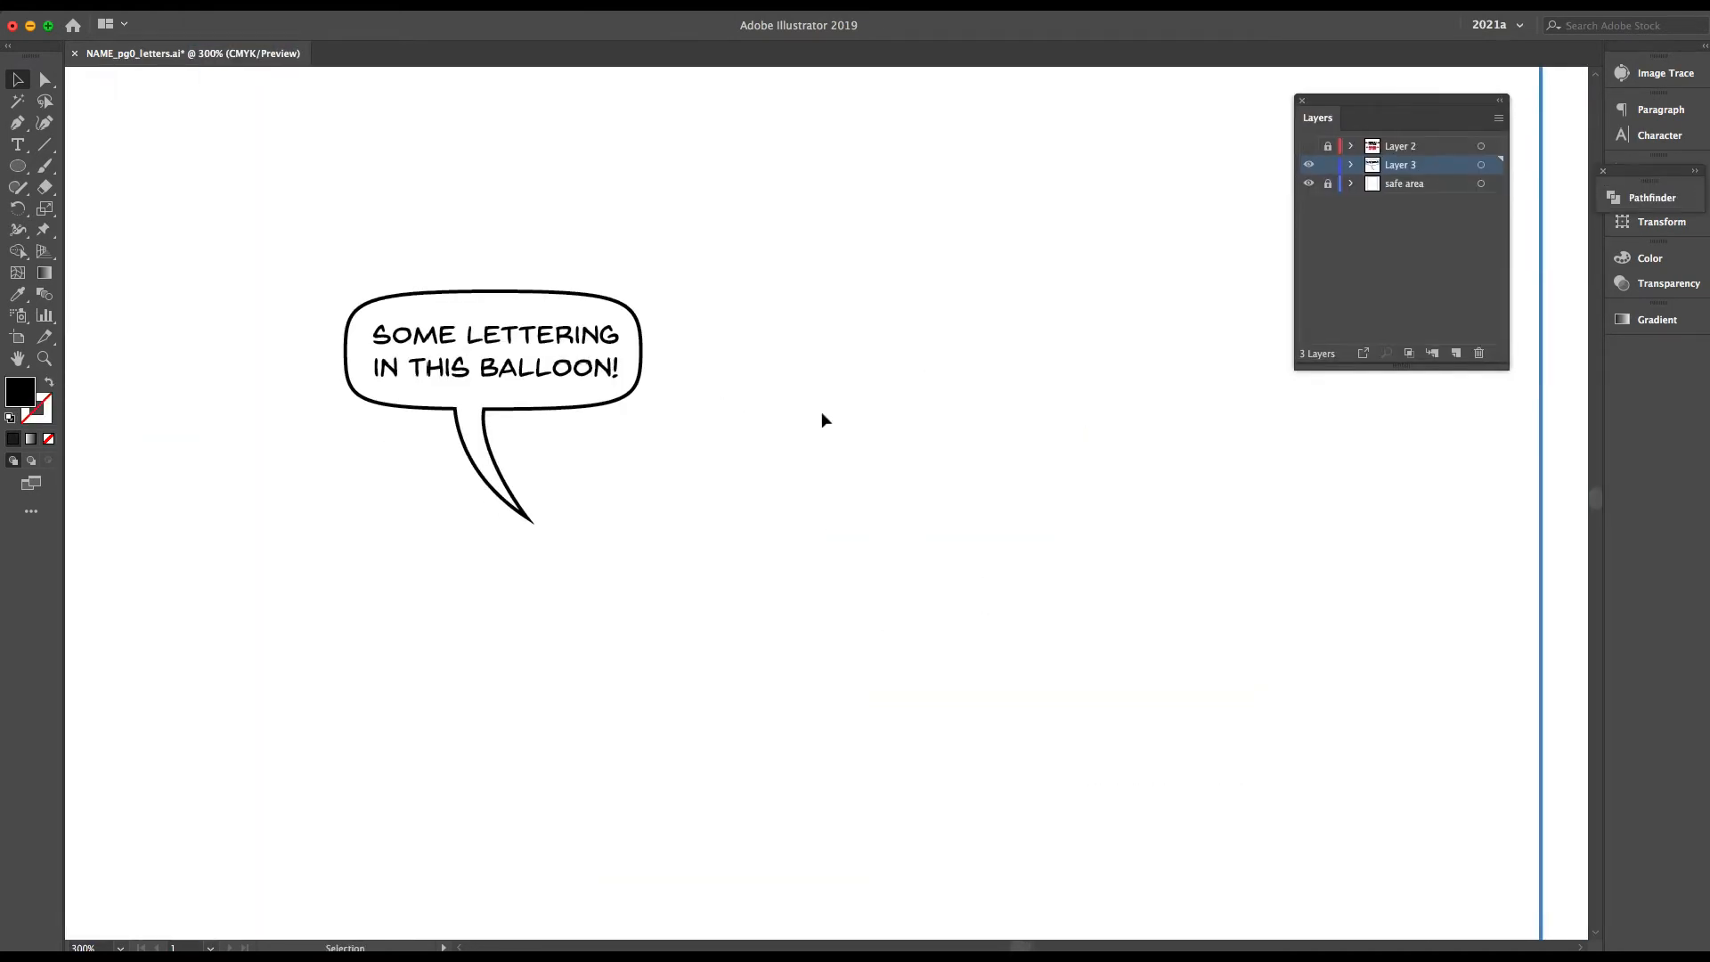
{"action": "left_click_drag", "start_coordinate": [1648, 176], "coordinate": [1654, 345]}
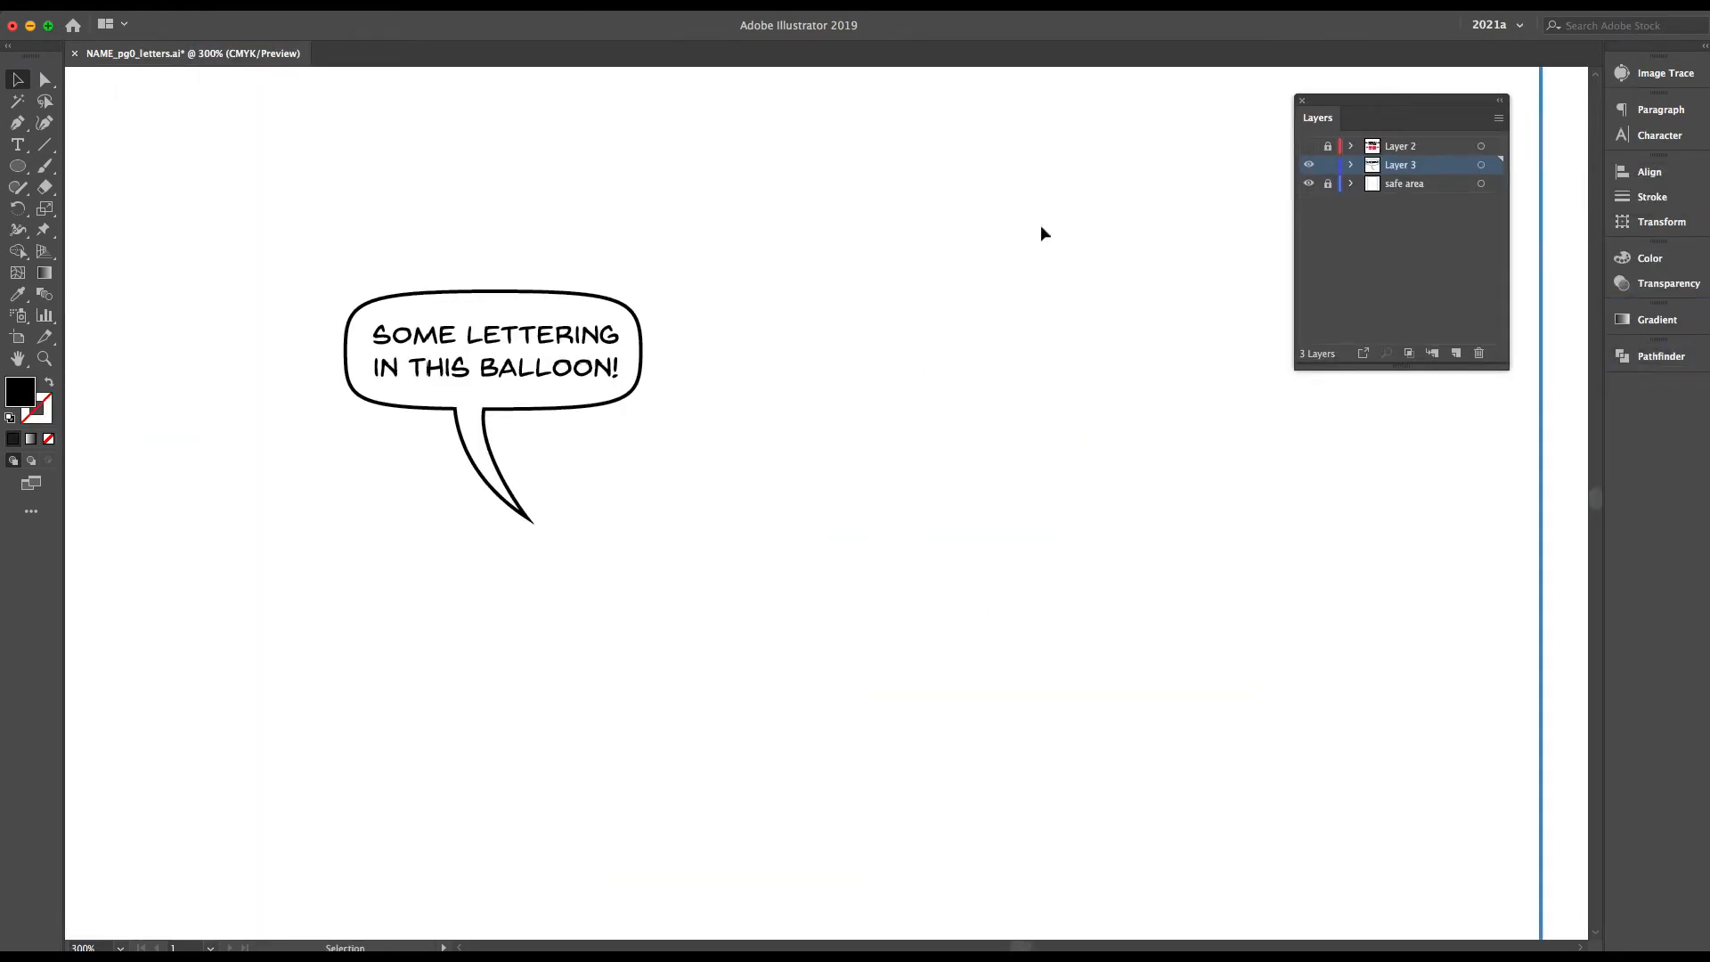
Draw a second ellipse beside the finished balloon with the default white fill and black stroke
{"action": "key", "text": "l"}
{"action": "mouse_move", "coordinate": [799, 344]}
{"action": "left_mouse_down"}
{"action": "mouse_move", "coordinate": [944, 420]}
{"action": "mouse_move", "coordinate": [1025, 493]}
{"action": "left_mouse_up"}
{"action": "key", "text": "d"}
{"action": "key", "text": "v"}
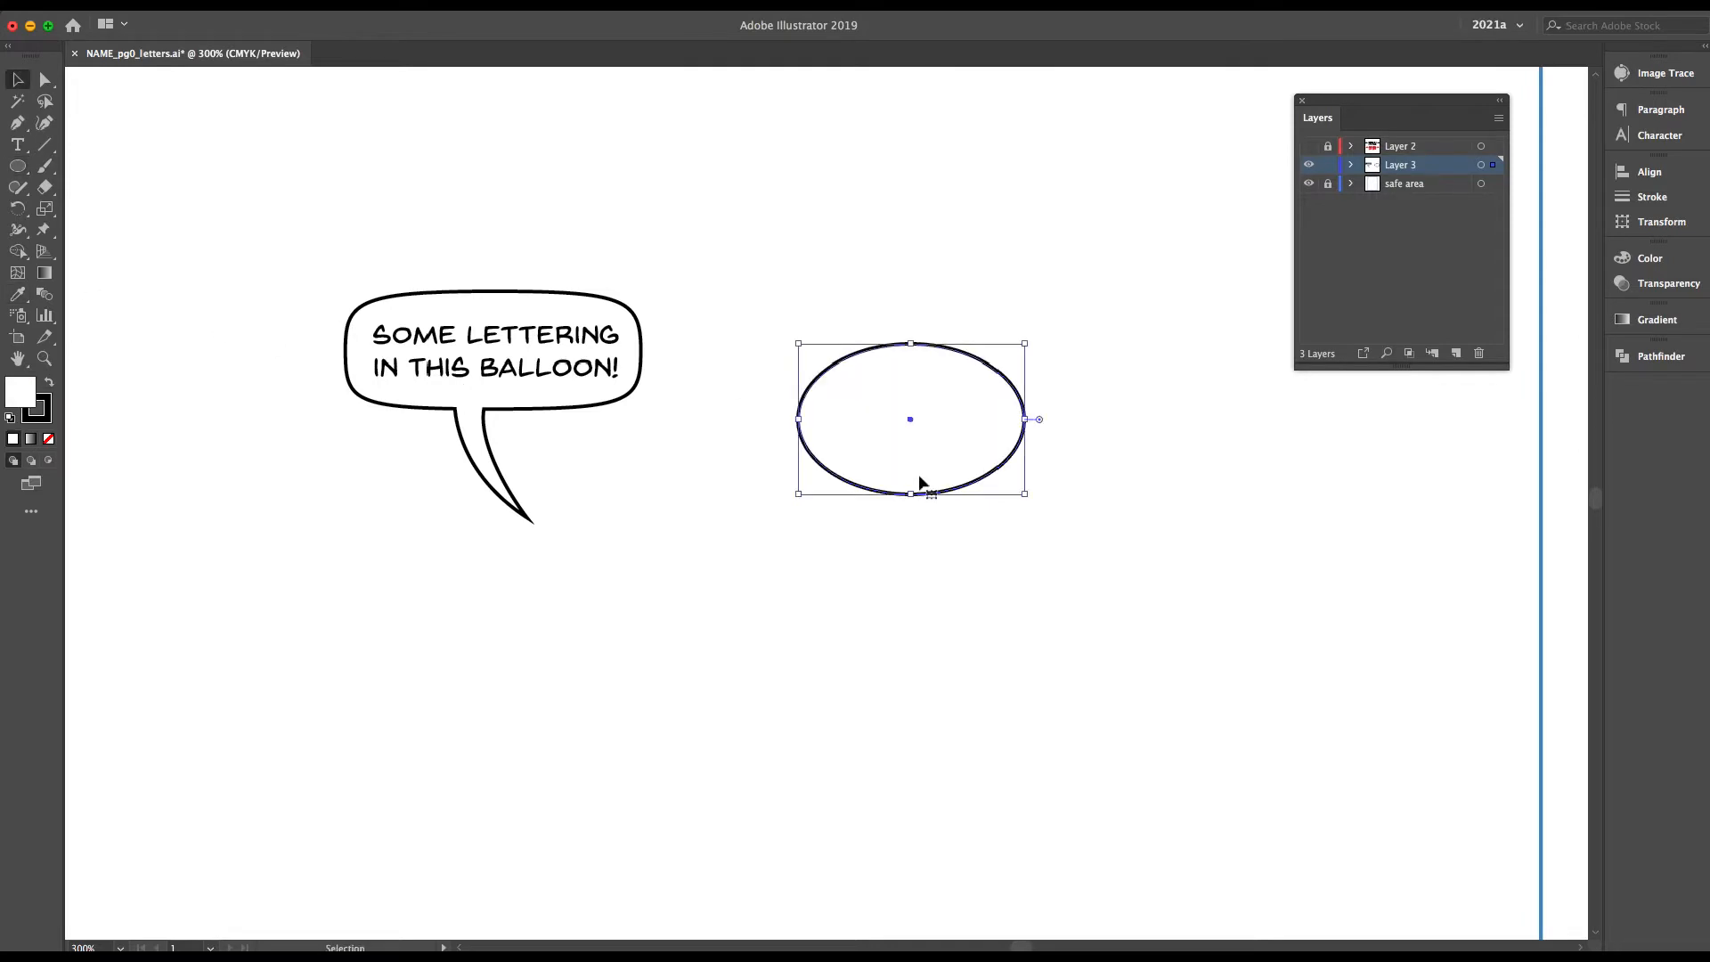
Make the second ellipse's side fuller by lengthening the curve handles of its side anchor point
{"action": "key", "text": "a"}
{"action": "left_click", "coordinate": [1025, 419]}
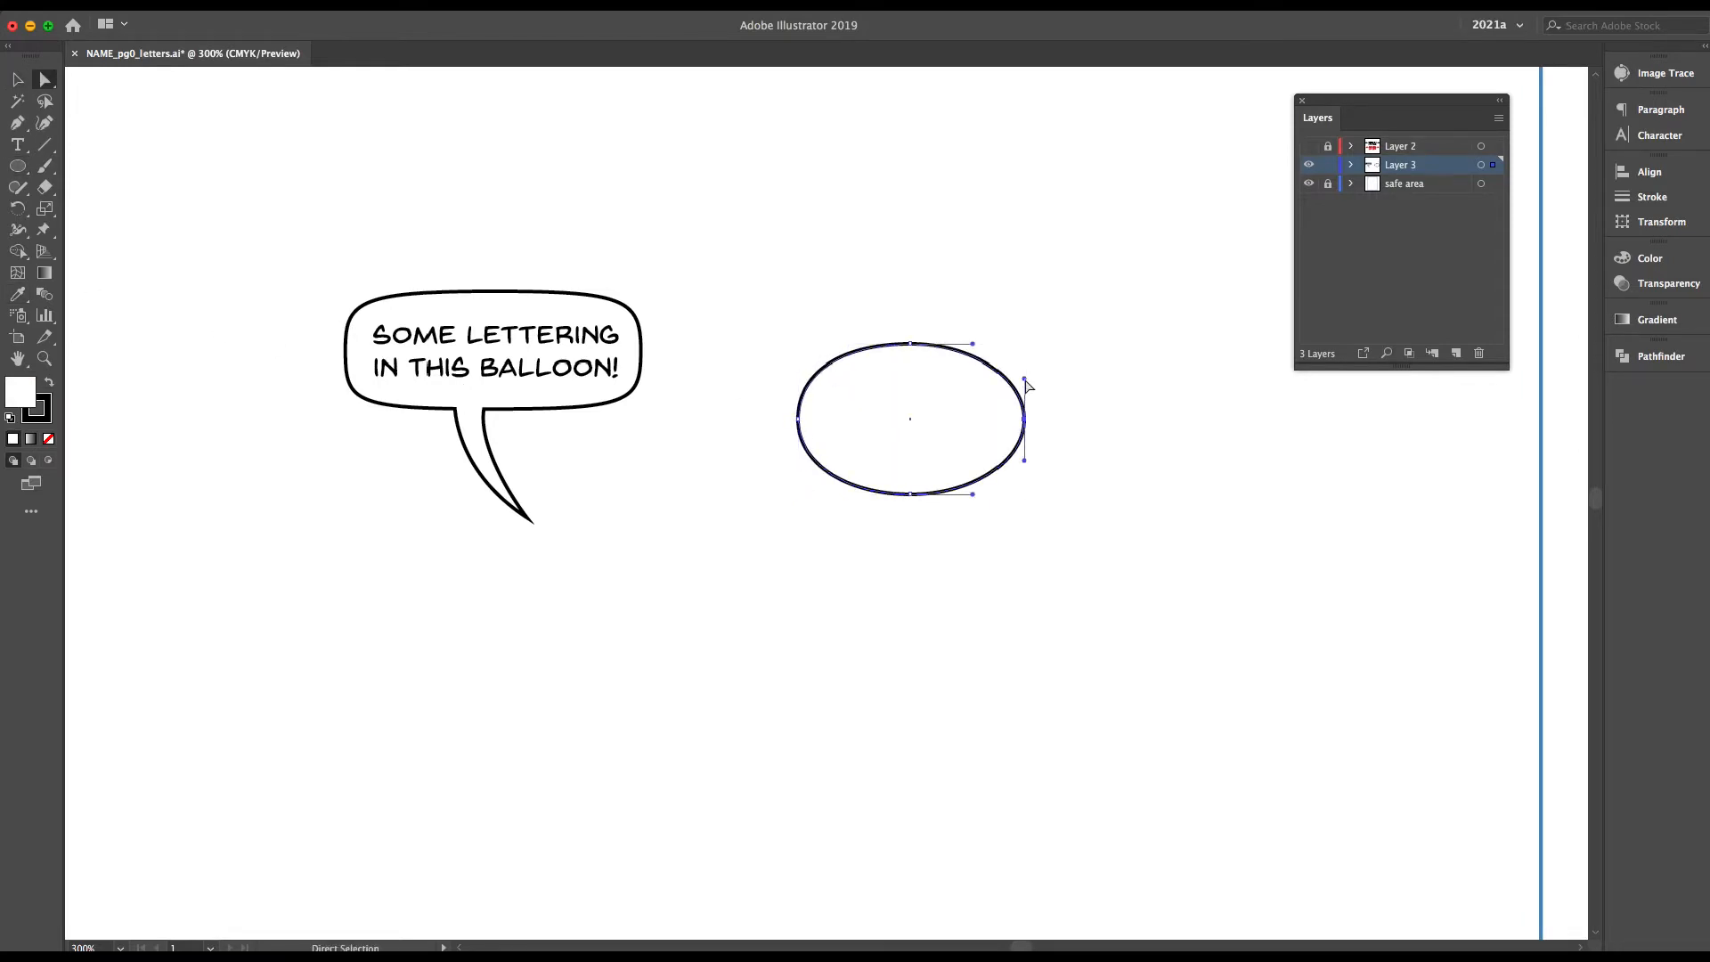
{"action": "left_click_drag", "start_coordinate": [1024, 380], "coordinate": [1024, 366]}
{"action": "left_click_drag", "start_coordinate": [1024, 460], "coordinate": [1024, 475]}
{"action": "key", "text": "v"}
Draw a curved tail with the Pen tool on the second balloon and position it under the balloon's lower centre
{"action": "left_click", "coordinate": [18, 123]}
{"action": "left_click", "coordinate": [878, 479]}
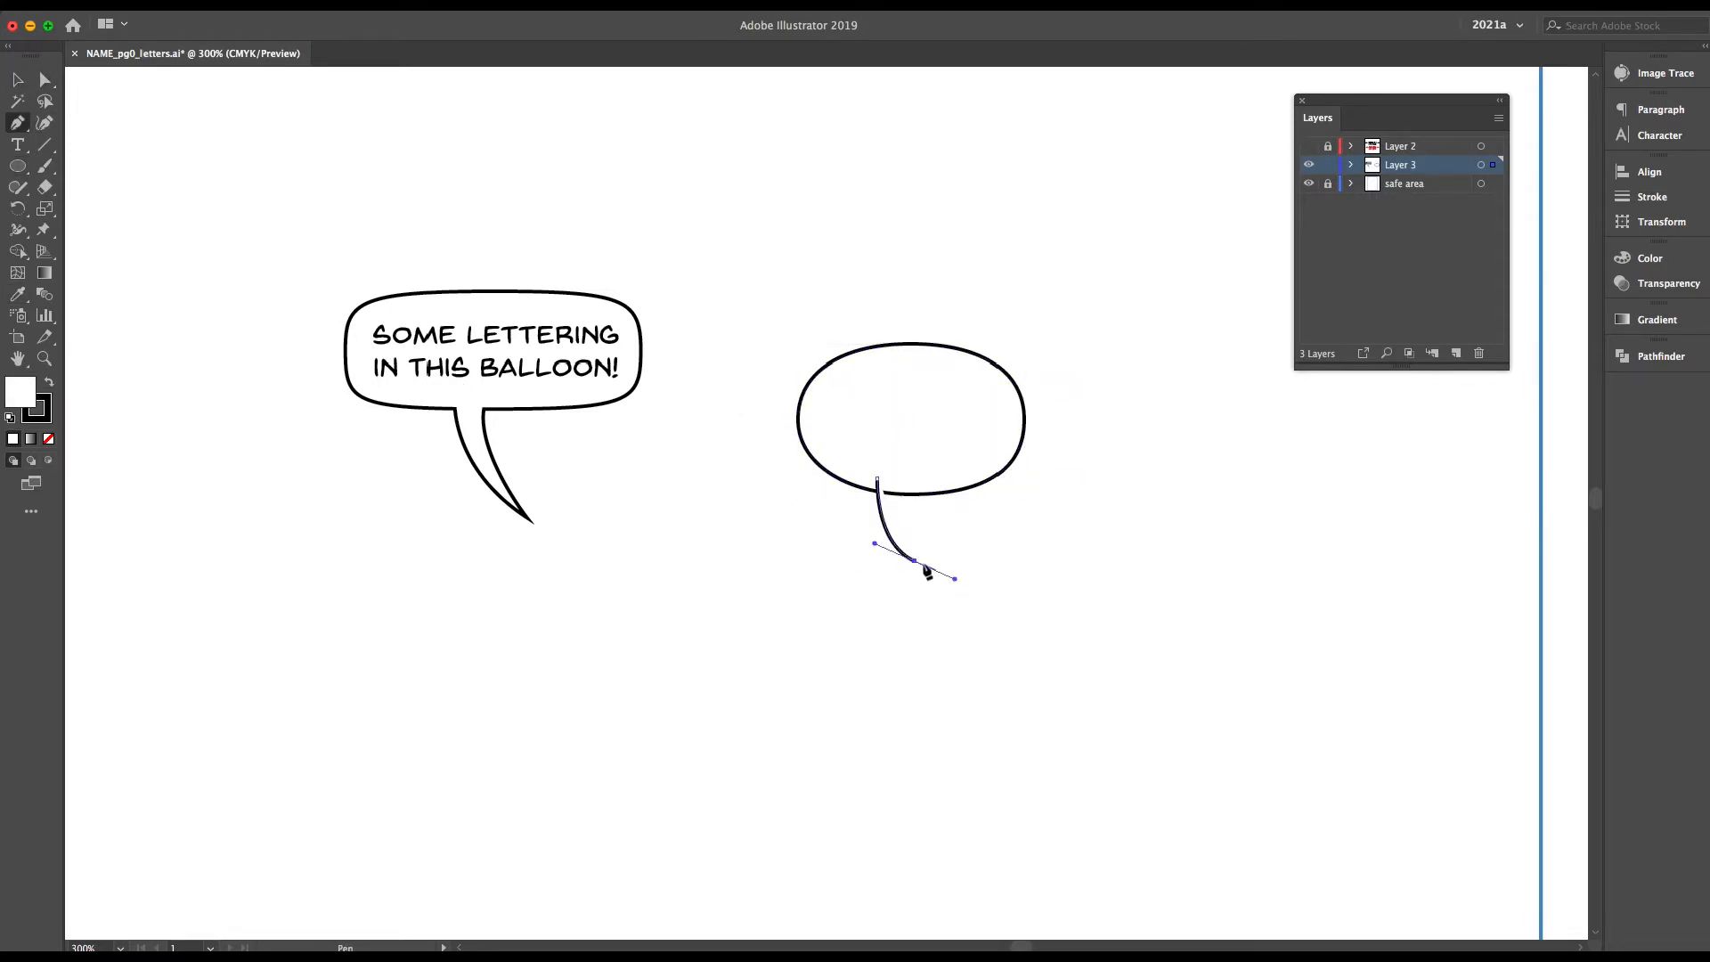
{"action": "left_click_drag", "start_coordinate": [916, 433], "coordinate": [915, 433]}
{"action": "key", "text": "a"}
{"action": "key", "text": "v"}
{"action": "left_click", "coordinate": [931, 556]}
{"action": "left_click_drag", "start_coordinate": [895, 535], "coordinate": [983, 650]}
{"action": "left_click_drag", "start_coordinate": [984, 651], "coordinate": [922, 534]}
Combine the second ellipse and its tail into a compound shape
{"action": "left_click", "coordinate": [922, 445], "text": "shift"}
{"action": "left_click", "coordinate": [1650, 171]}
{"action": "left_click", "coordinate": [1661, 356]}
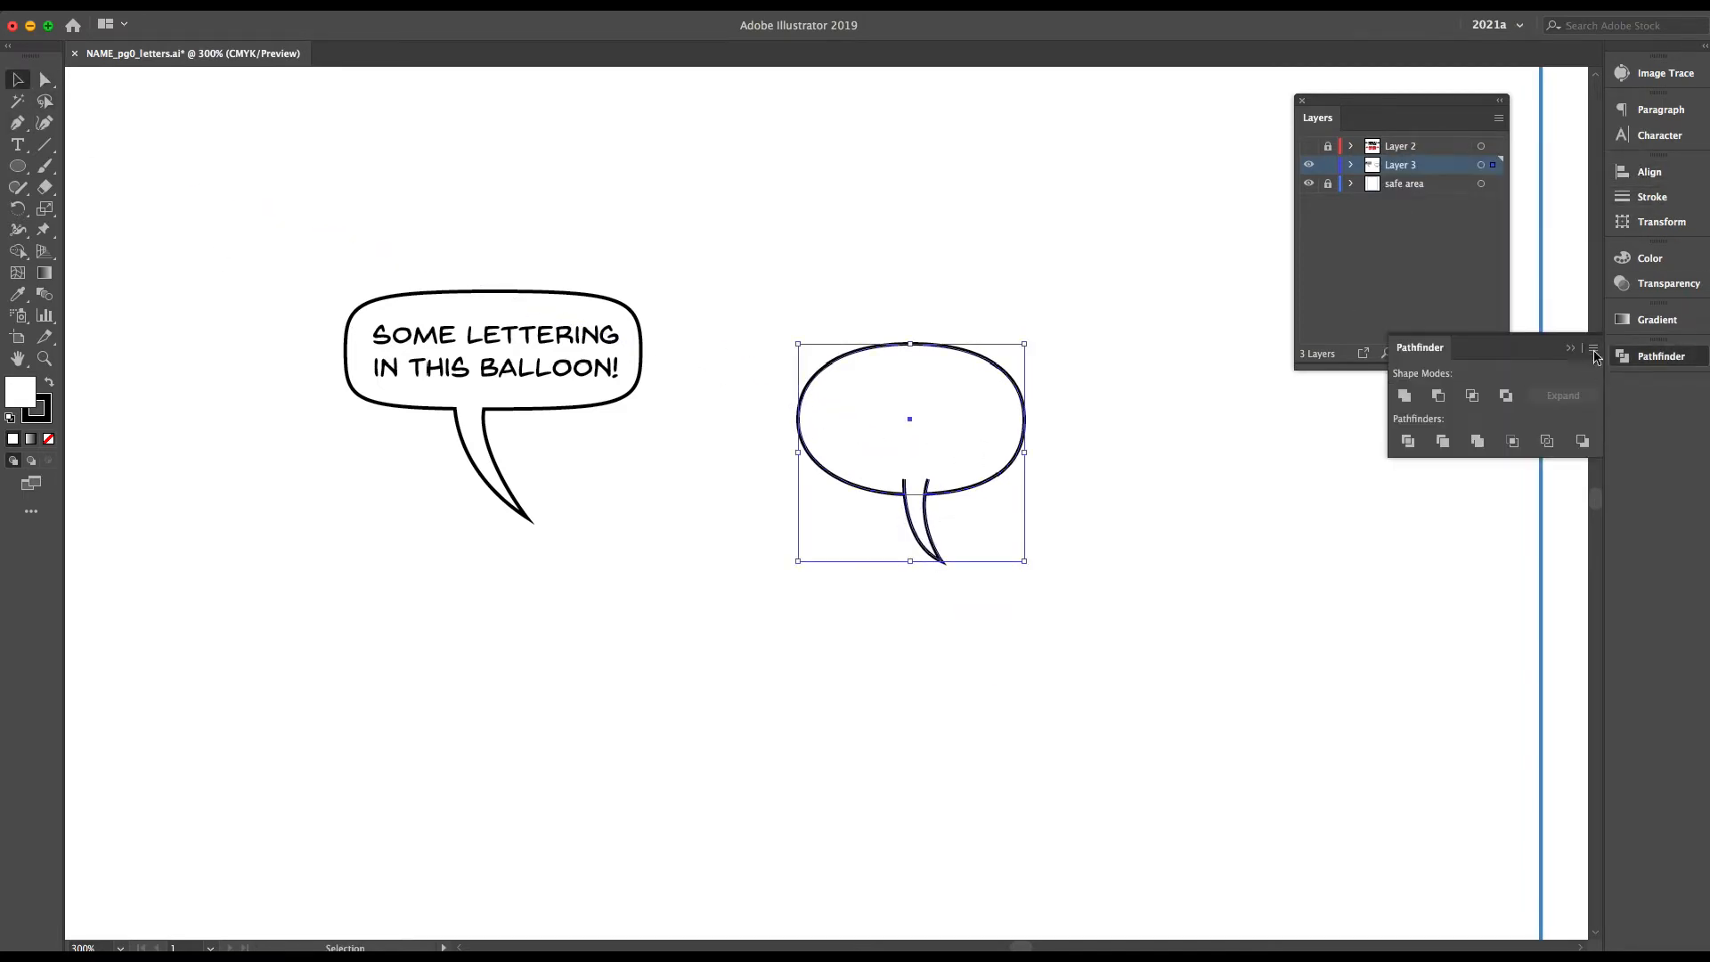
{"action": "left_click", "coordinate": [1217, 509]}
Paste a copy of the lettering above the second balloon and break its first line after "SOME"
{"action": "type", "text": "SOME LETTERING IN THIS BALLOON!"}
{"action": "left_click_drag", "start_coordinate": [787, 510], "coordinate": [905, 286]}
{"action": "double_click", "coordinate": [911, 263]}
{"action": "key", "text": "Return"}
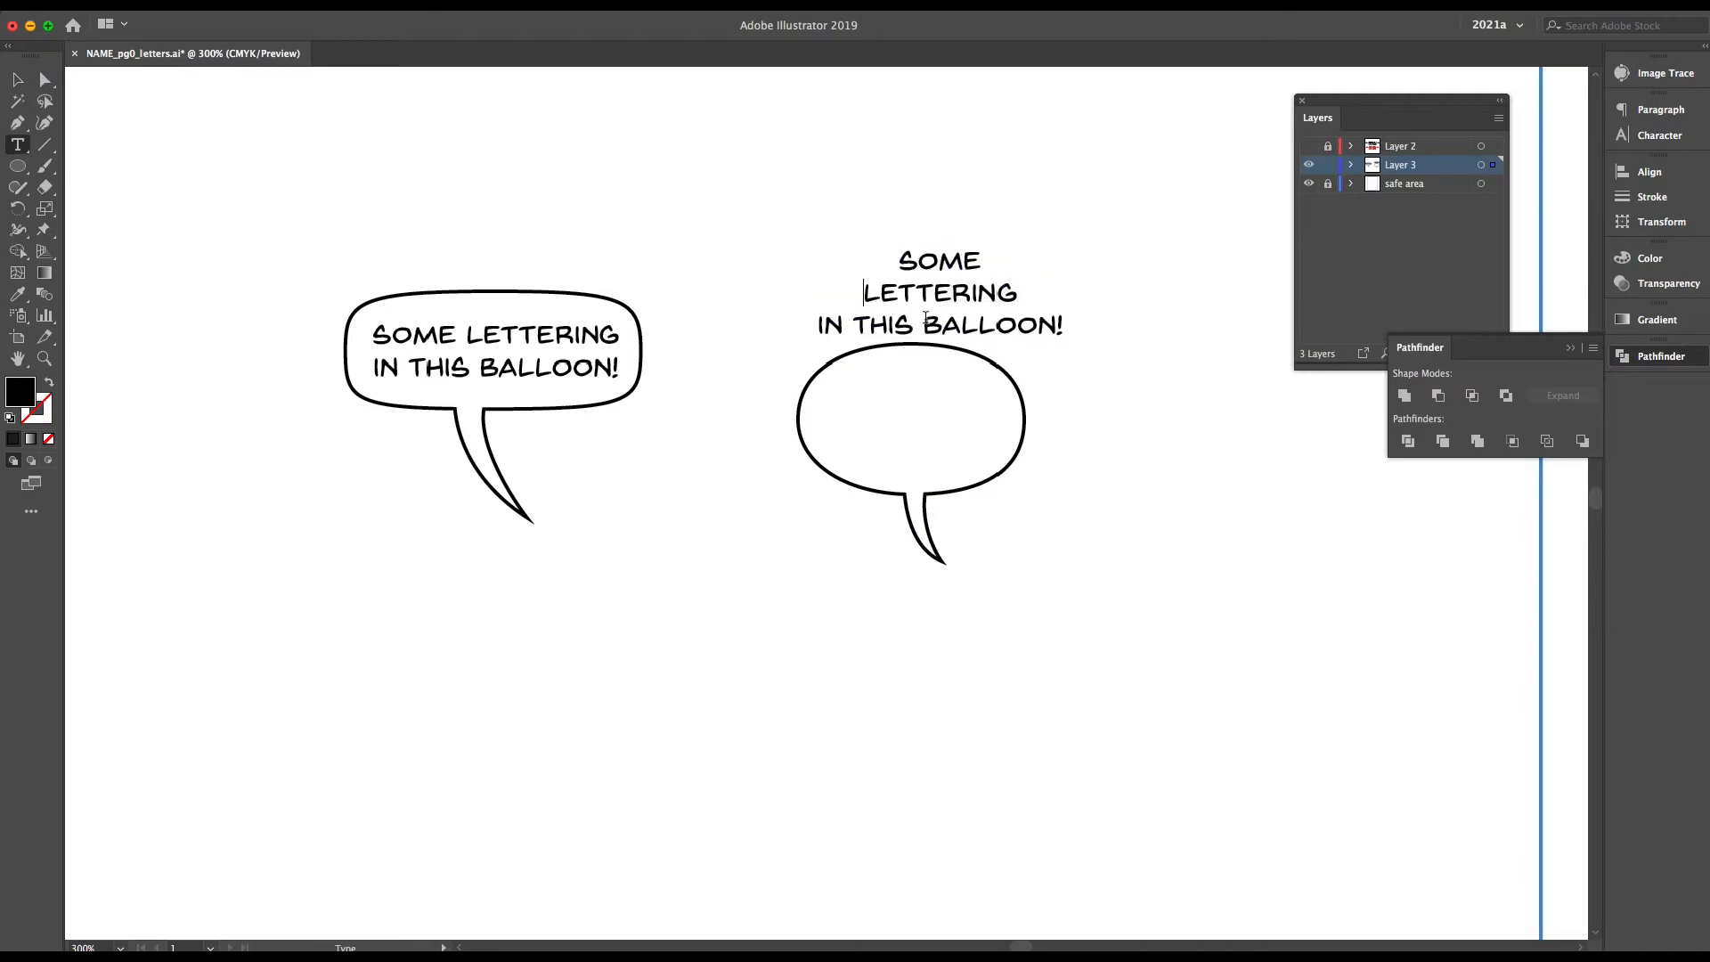
Re-break the rest of the copied text as "LETTERING IN" and "THIS BALLOON!", and place it inside the second balloon
{"action": "left_click", "coordinate": [923, 325]}
{"action": "key", "text": "Return"}
{"action": "left_click", "coordinate": [893, 324]}
{"action": "left_click", "coordinate": [928, 326]}
{"action": "key", "text": "BackSpace"}
{"action": "key", "text": "Return"}
{"action": "left_click", "coordinate": [925, 329]}
{"action": "key", "text": "BackSpace"}
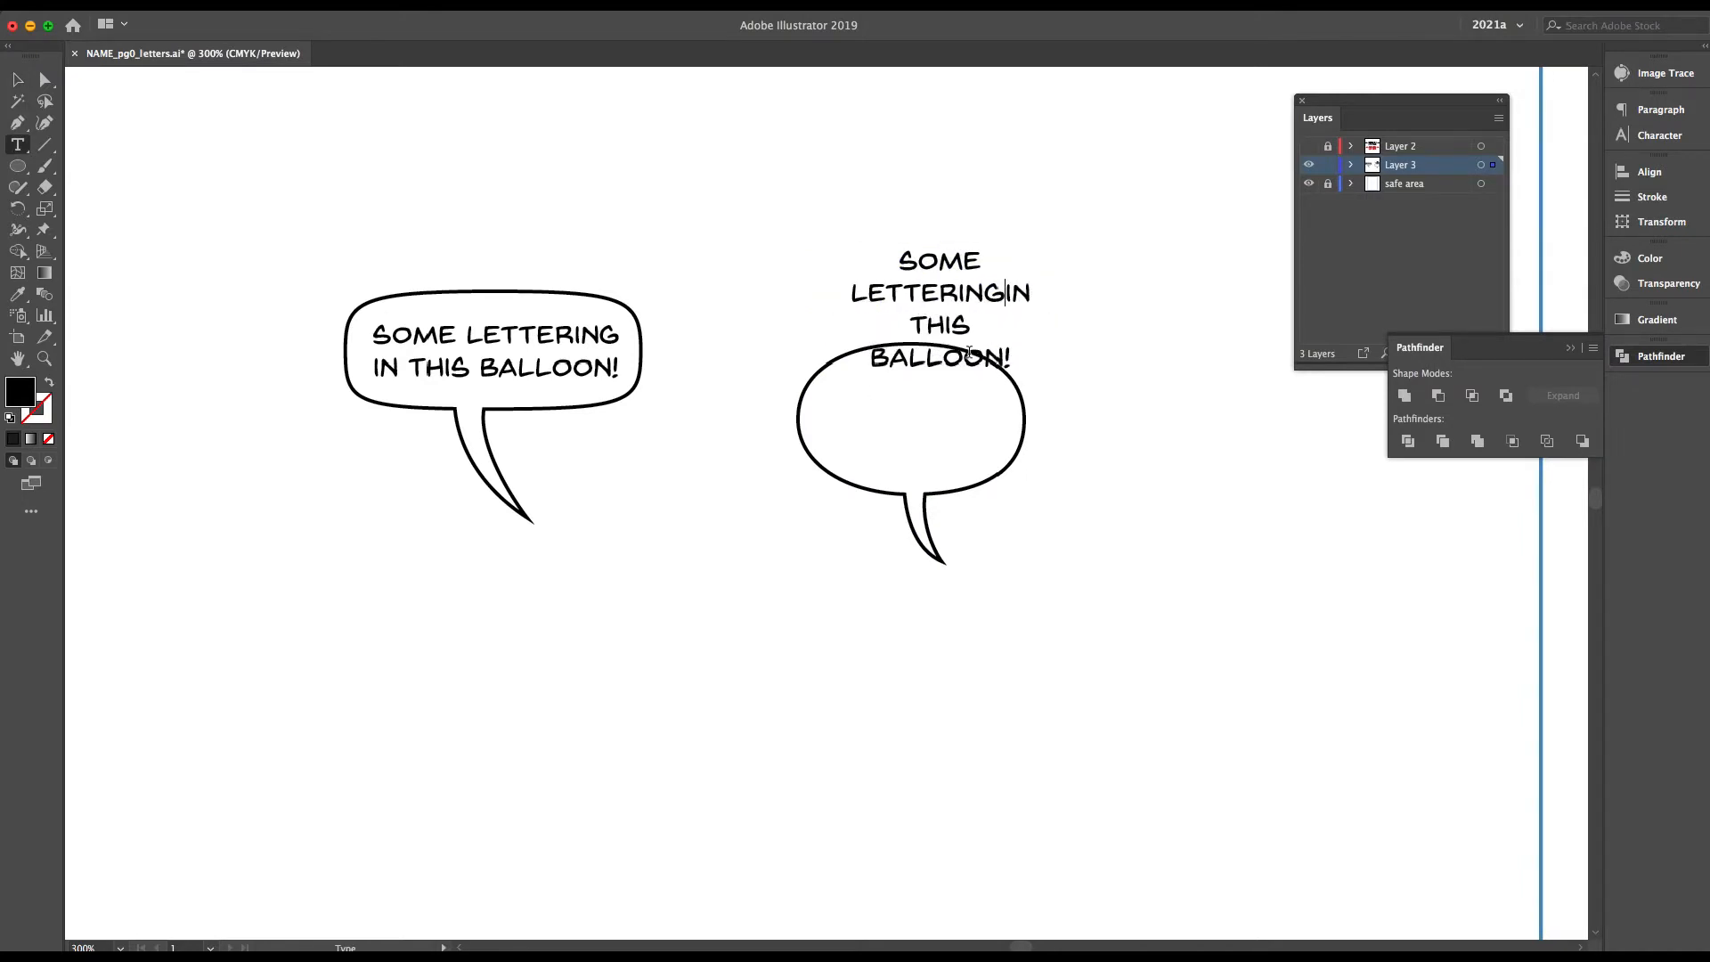
{"action": "left_click", "coordinate": [876, 357]}
{"action": "key", "text": "BackSpace"}
{"action": "key", "text": "Escape"}
{"action": "left_click_drag", "start_coordinate": [917, 329], "coordinate": [892, 443]}
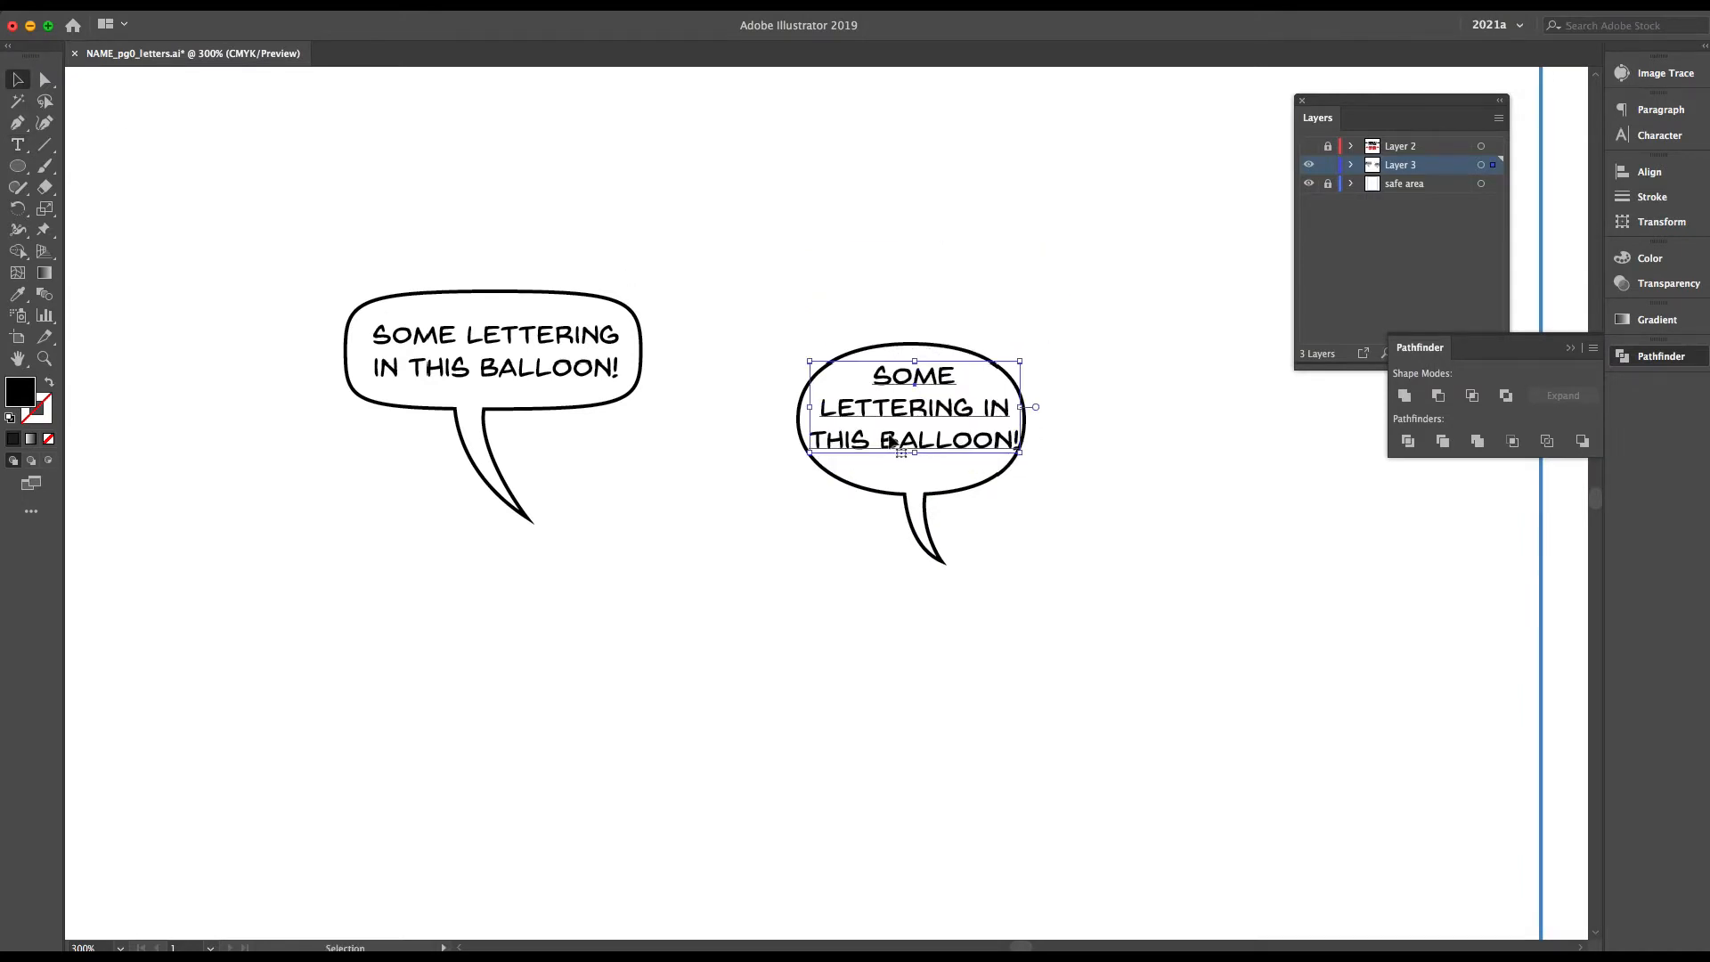
Change "SOME" to "MORE" in the second balloon's text and set the word "THIS" in Bold Italic
{"action": "double_click", "coordinate": [914, 375]}
{"action": "type", "text": "MORE"}
{"action": "double_click", "coordinate": [839, 439]}
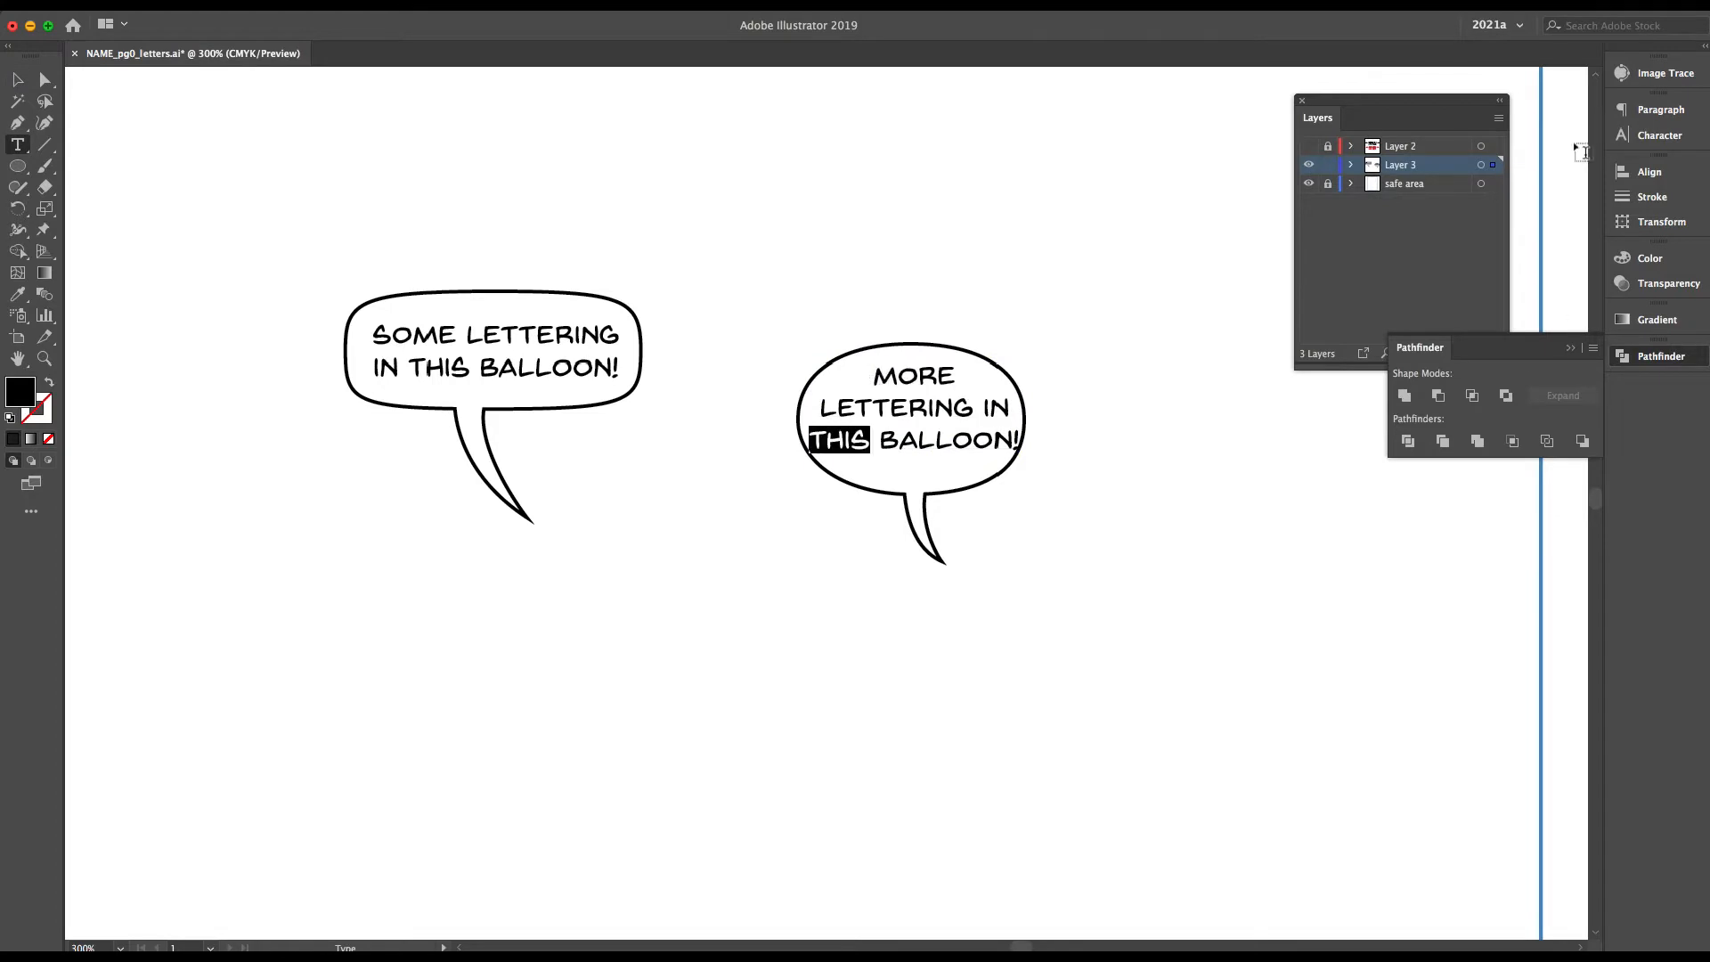
{"action": "key", "text": "super+t"}
{"action": "left_click", "coordinate": [1589, 155]}
{"action": "left_click", "coordinate": [1472, 211]}
{"action": "left_click", "coordinate": [895, 440]}
{"action": "left_click", "coordinate": [18, 80]}
Widen the second balloon's ellipse to about 1.06 in and recentre the lettering inside it
{"action": "left_click_drag", "start_coordinate": [957, 419], "coordinate": [954, 418]}
{"action": "key", "text": "a"}
{"action": "left_click", "coordinate": [943, 353]}
{"action": "key", "text": "v"}
{"action": "left_click_drag", "start_coordinate": [799, 418], "coordinate": [776, 419]}
{"action": "left_click_drag", "start_coordinate": [1026, 418], "coordinate": [1049, 420]}
{"action": "mouse_move", "coordinate": [908, 418]}
{"action": "left_mouse_down"}
{"action": "mouse_move", "coordinate": [922, 456]}
{"action": "mouse_move", "coordinate": [913, 433]}
{"action": "left_mouse_up"}
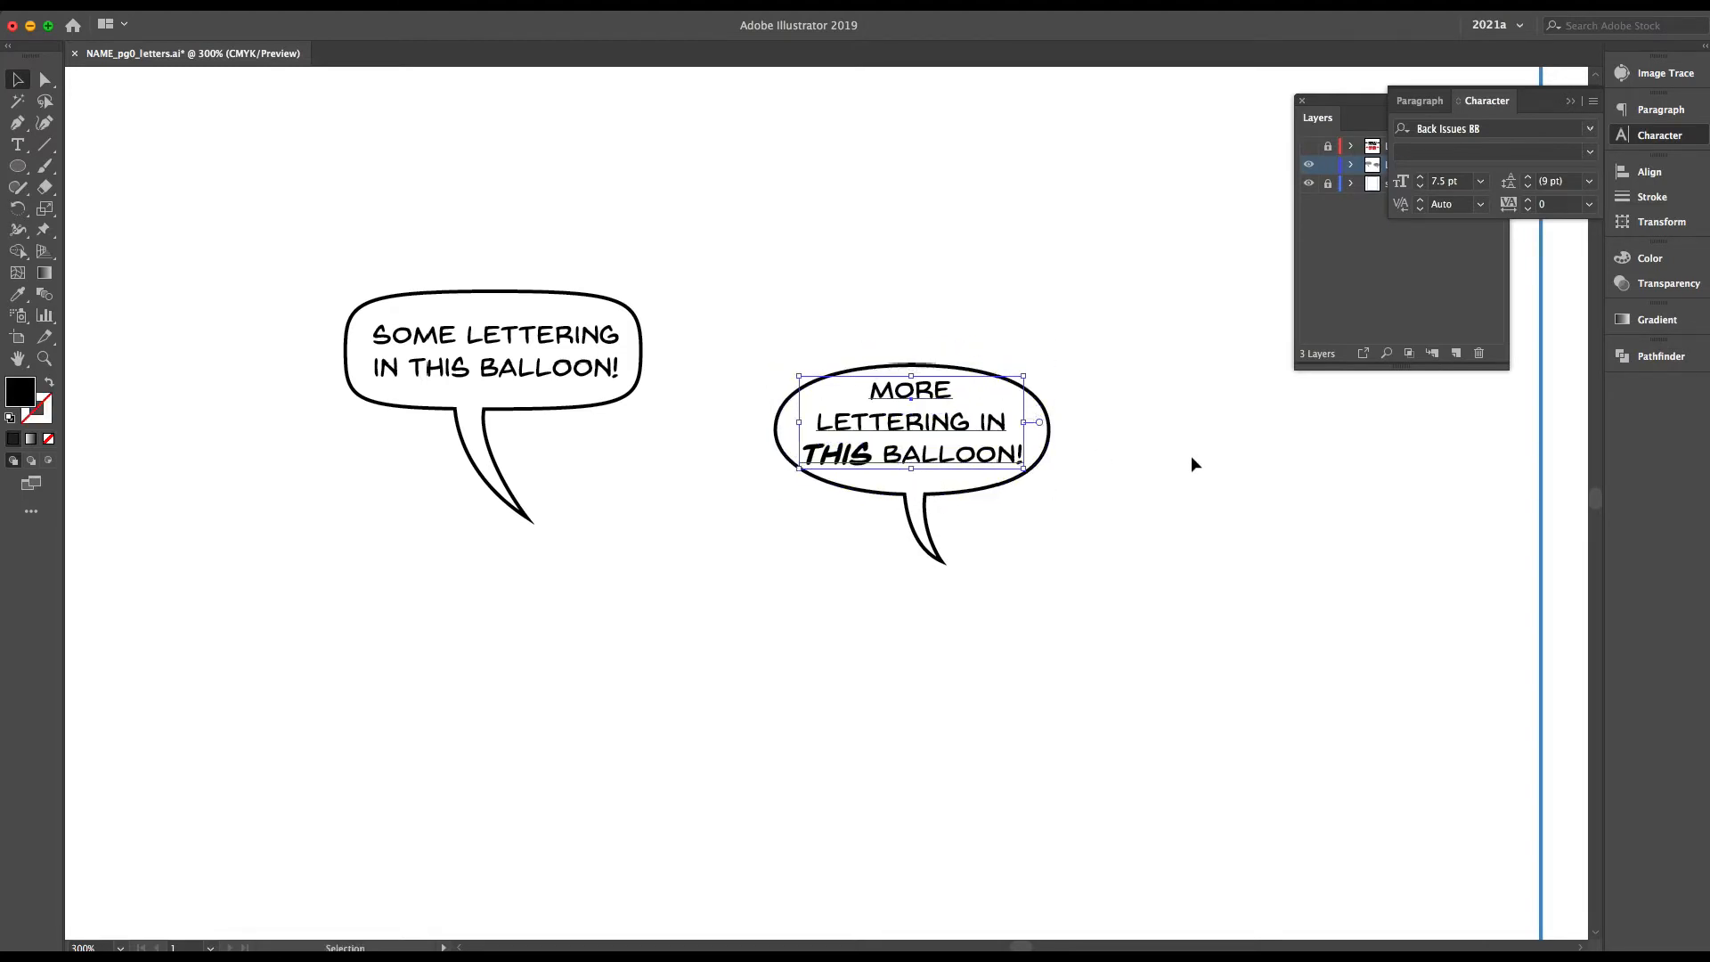
Re-break the second balloon's text into four lines: "MORE", "LETTERING", "IN THIS" and "BALLOON!"
{"action": "double_click", "coordinate": [896, 452]}
{"action": "key", "text": "Return"}
{"action": "left_click", "coordinate": [984, 417]}
{"action": "key", "text": "Return"}
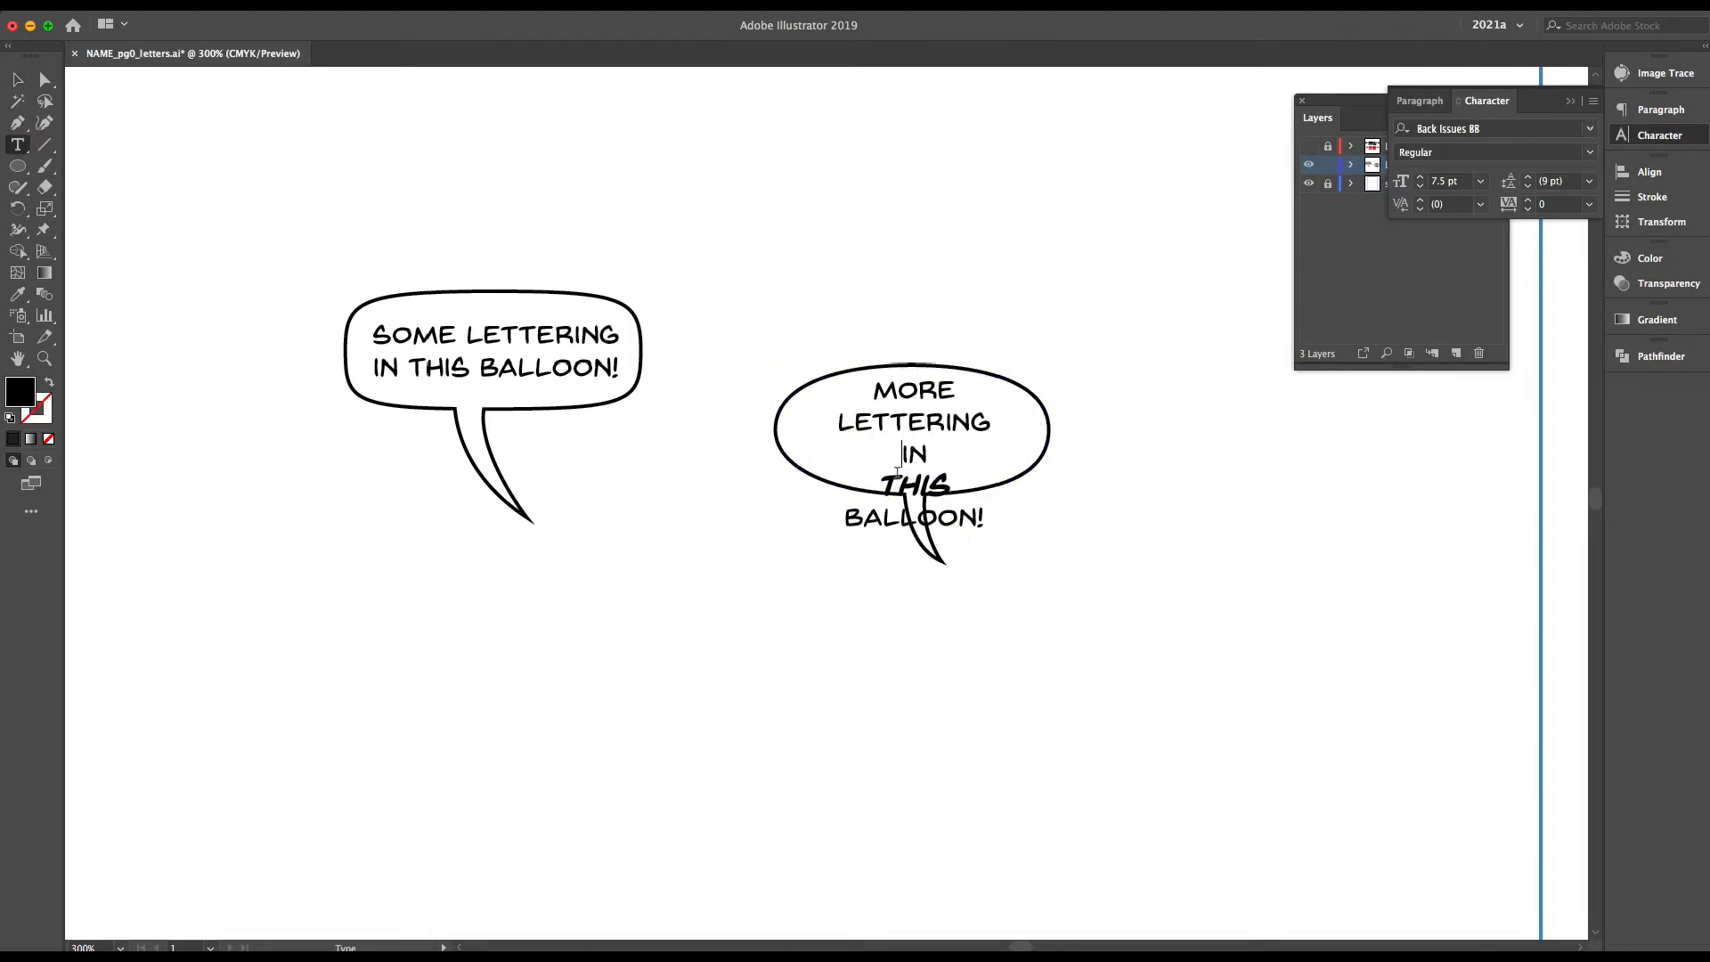
{"action": "left_click", "coordinate": [880, 486]}
{"action": "key", "text": "BackSpace"}
{"action": "left_click", "coordinate": [18, 80]}
Make the second balloon's ellipse taller above and below the four lines of lettering and slightly narrower
{"action": "left_click", "coordinate": [1025, 392]}
{"action": "key", "text": "a"}
{"action": "left_click", "coordinate": [1049, 403]}
{"action": "left_click", "coordinate": [996, 398]}
{"action": "key", "text": "v"}
{"action": "left_click_drag", "start_coordinate": [913, 364], "coordinate": [915, 357]}
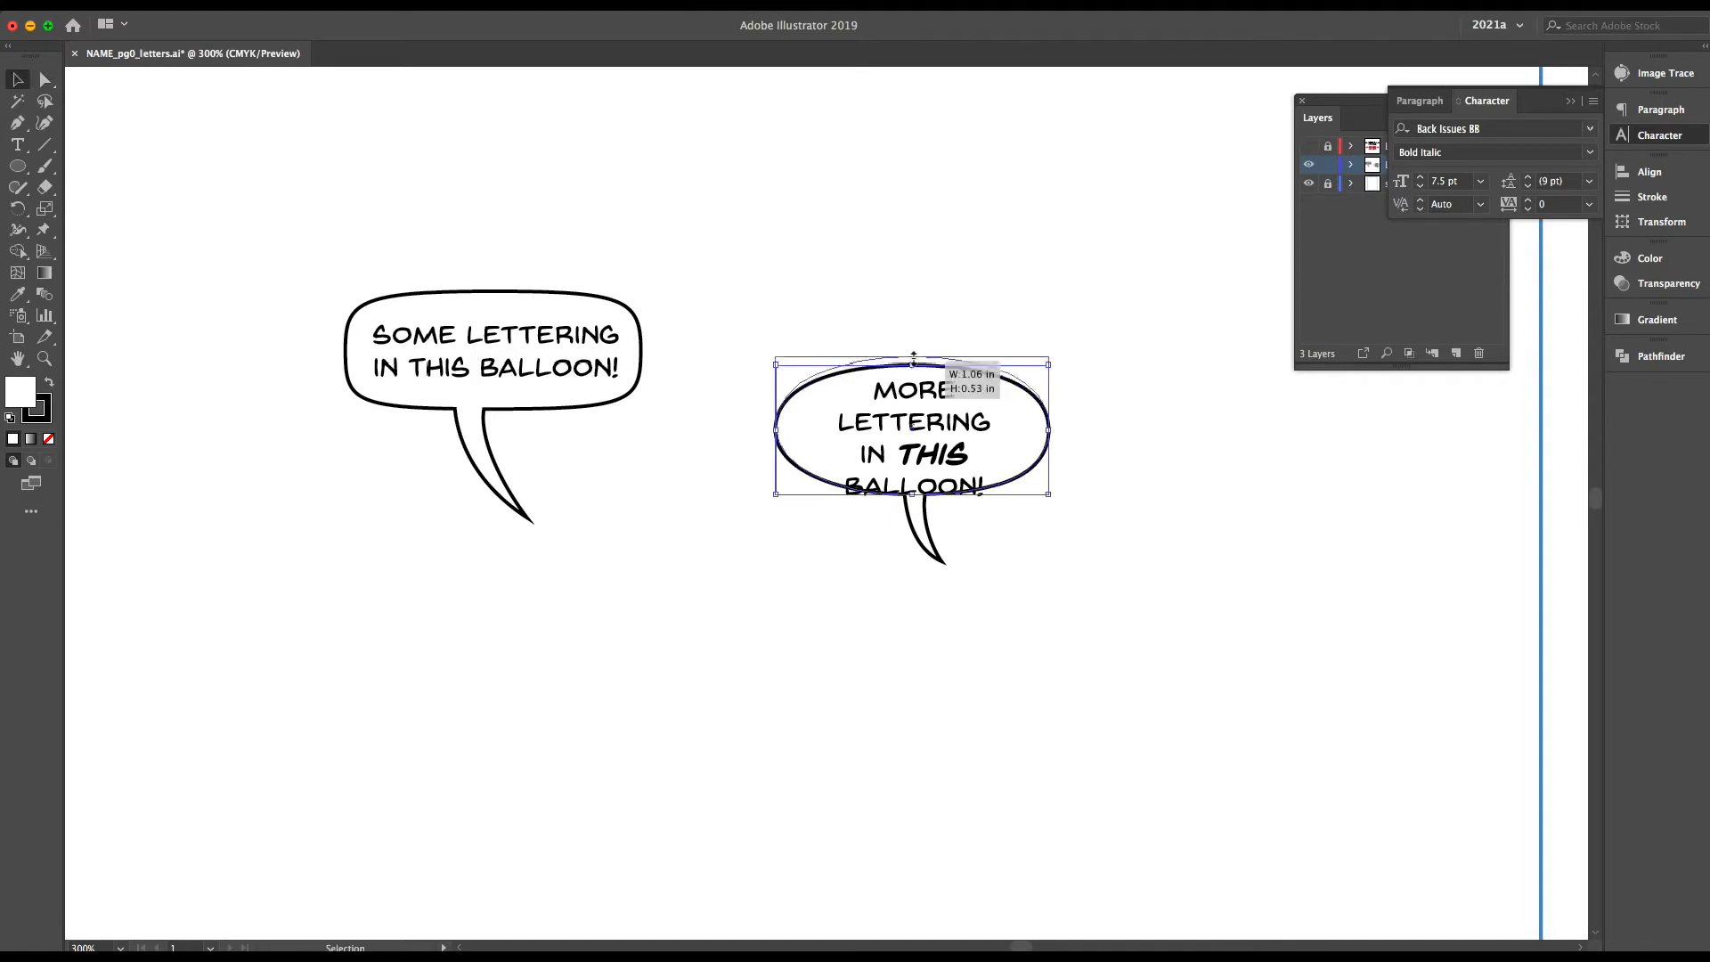
{"action": "left_click_drag", "start_coordinate": [913, 495], "coordinate": [915, 518]}
{"action": "left_click_drag", "start_coordinate": [1050, 436], "coordinate": [1022, 437]}
Narrow the other side of the second balloon's ellipse and nudge the lettering up and slightly right to centre it
{"action": "left_click_drag", "start_coordinate": [776, 436], "coordinate": [1315, 592]}
{"action": "left_click", "coordinate": [927, 458]}
{"action": "key", "text": "Up"}
{"action": "key", "text": "Up"}
{"action": "key", "text": "Up"}
{"action": "key", "text": "Right"}
Duplicate the second balloon's lettering, reduce the copy to a single "L", and place it between "BALLOON!" and the outline as a spacing gauge
{"action": "scroll", "coordinate": [1018, 438], "scroll_direction": "up", "scroll_amount": 3}
{"action": "left_click_drag", "start_coordinate": [1315, 593], "coordinate": [779, 463]}
{"action": "key", "text": "super+c"}
{"action": "key", "text": "super+v"}
{"action": "left_click_drag", "start_coordinate": [862, 491], "coordinate": [1328, 576]}
{"action": "double_click", "coordinate": [1260, 538]}
{"action": "key", "text": "super+a"}
{"action": "type", "text": "L"}
{"action": "left_click", "coordinate": [18, 80]}
{"action": "left_click_drag", "start_coordinate": [1269, 474], "coordinate": [519, 603]}
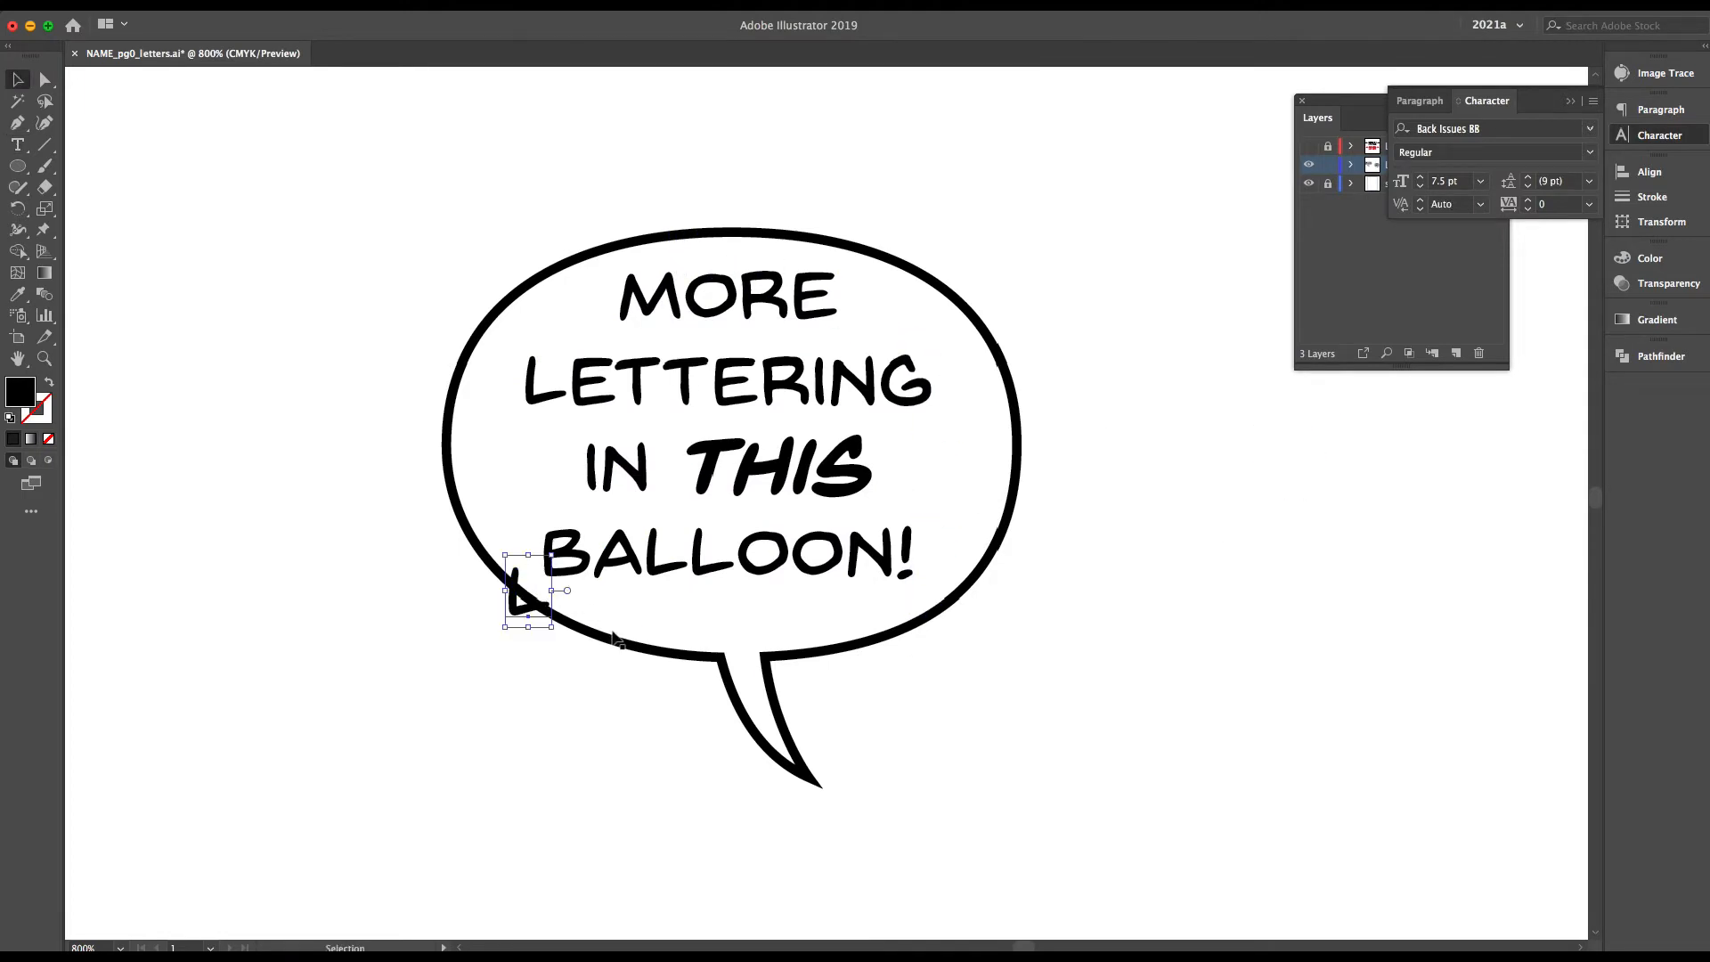
Extend the second balloon's ellipse downward, sideways and upward to match the "L" spacing, and delete the gauge letter
{"action": "left_click", "coordinate": [720, 659]}
{"action": "left_click_drag", "start_coordinate": [732, 658], "coordinate": [732, 685]}
{"action": "left_click_drag", "start_coordinate": [447, 458], "coordinate": [434, 458]}
{"action": "left_click_drag", "start_coordinate": [726, 232], "coordinate": [726, 218]}
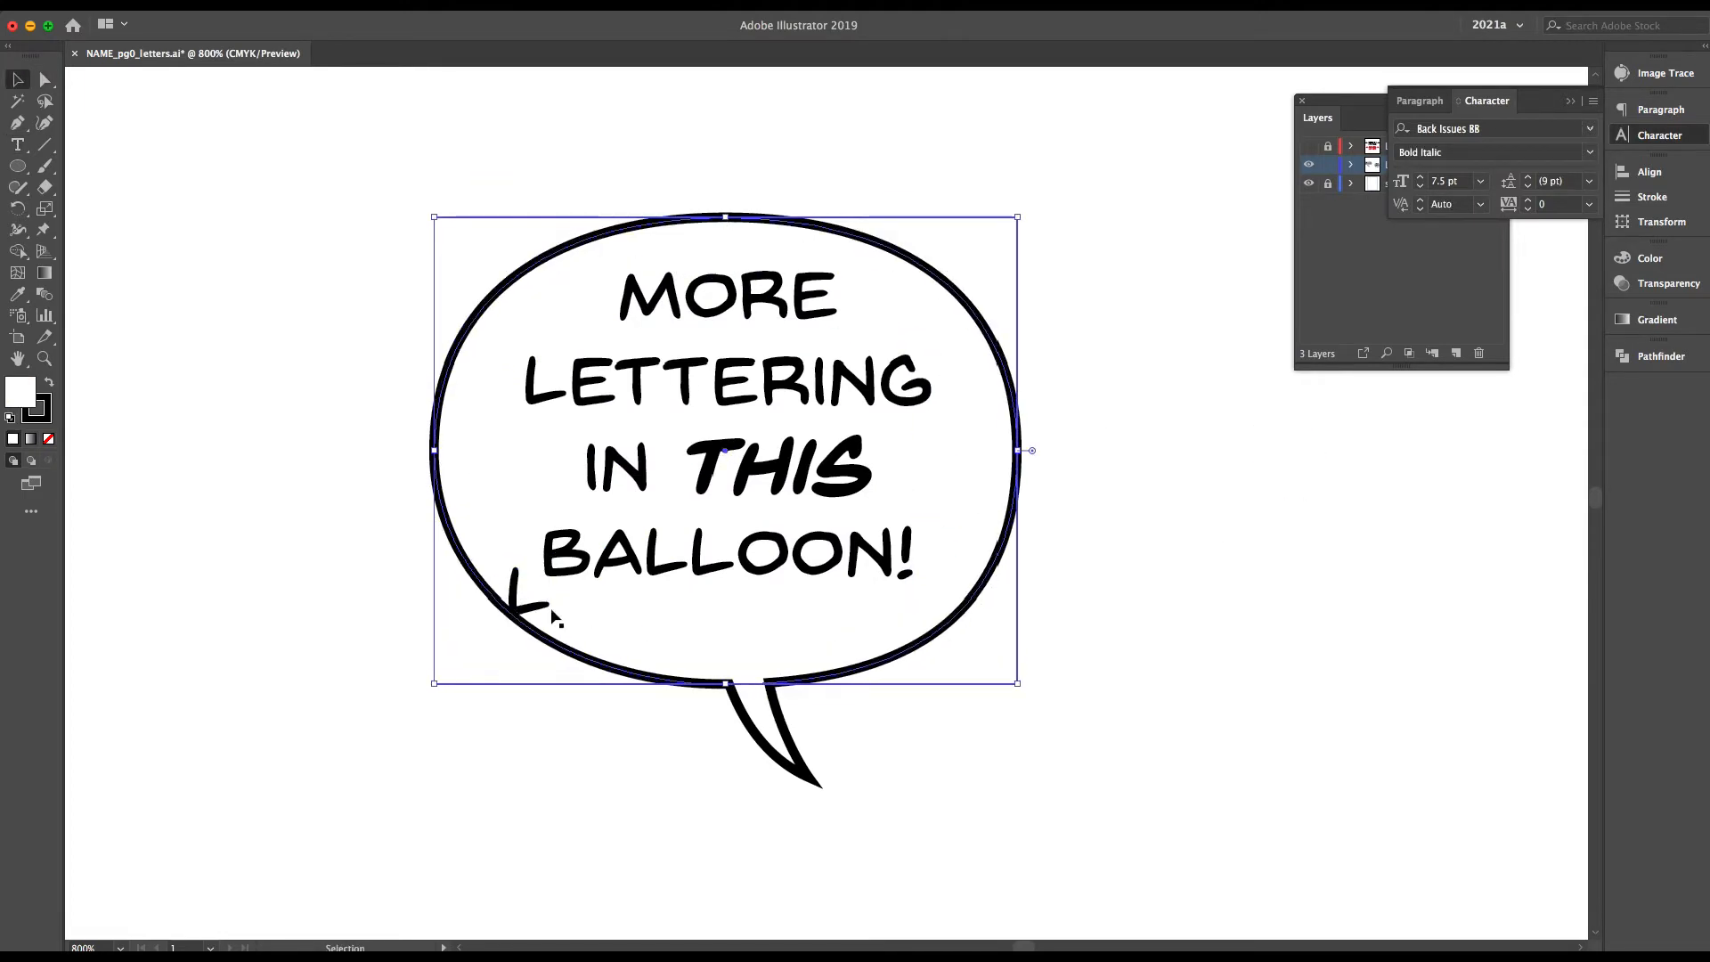
{"action": "left_click_drag", "start_coordinate": [536, 608], "coordinate": [1165, 608]}
{"action": "key", "text": "Delete"}
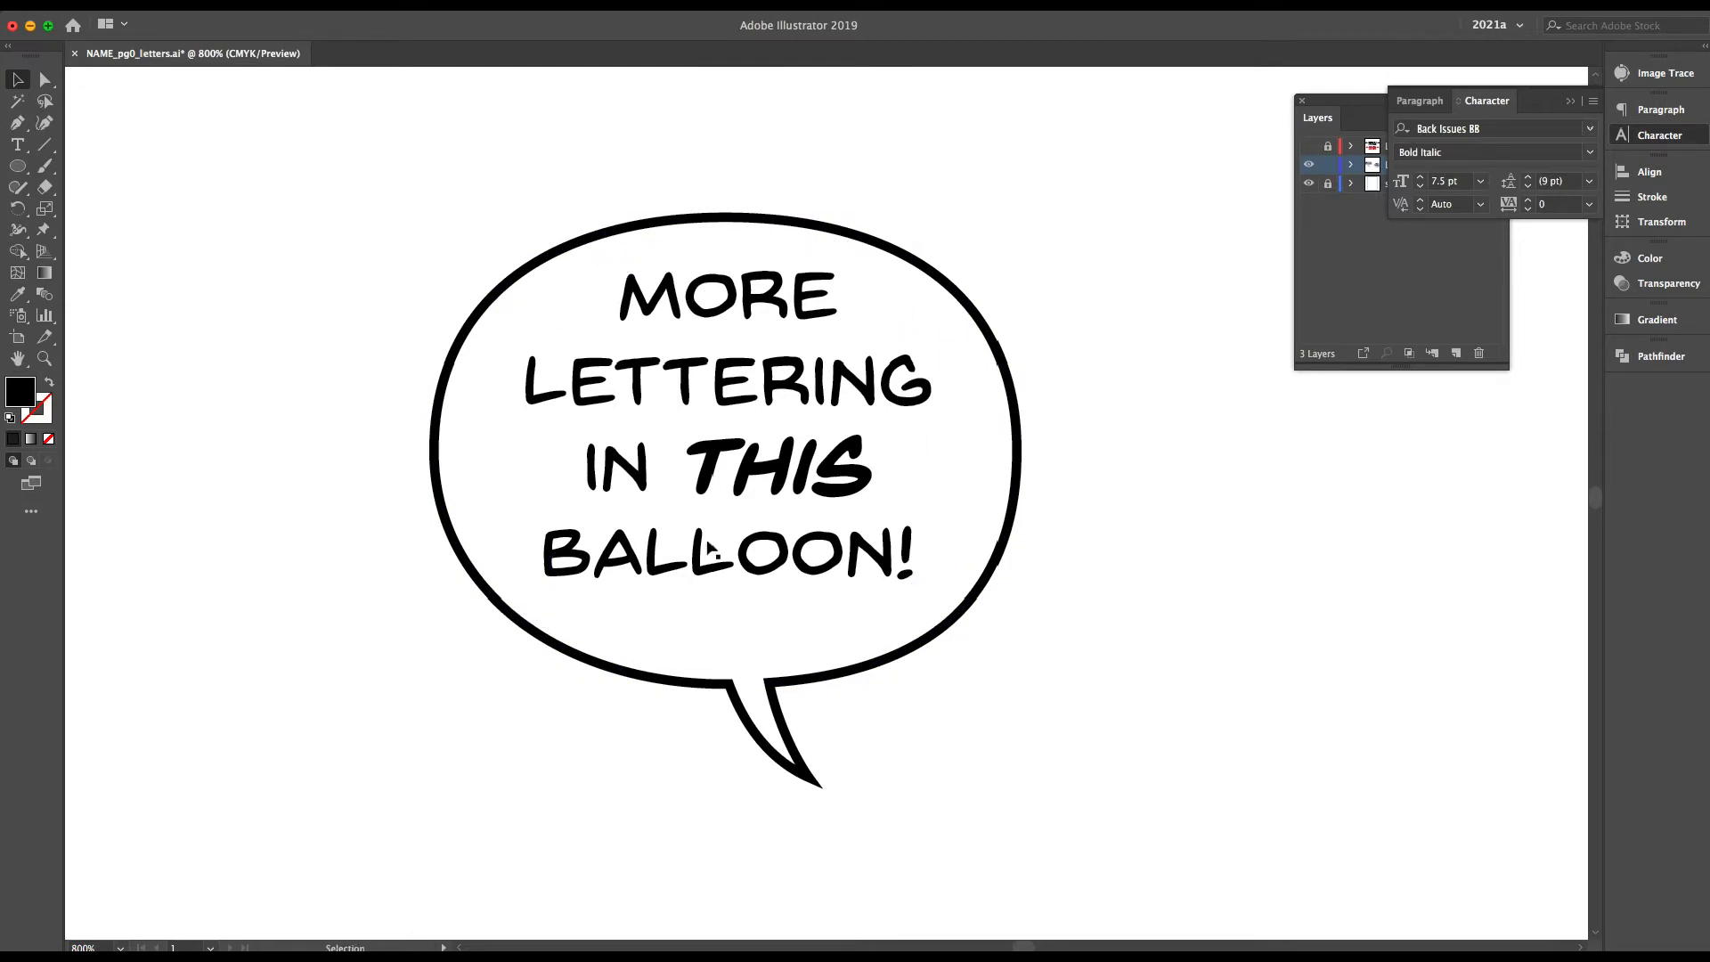
{"action": "left_click_drag", "start_coordinate": [708, 544], "coordinate": [1229, 639]}
{"action": "left_click_drag", "start_coordinate": [1222, 639], "coordinate": [699, 551]}
Start a new placeholder text object below the two balloons and delete the copied balloon lettering there
{"action": "key", "text": "super+minus"}
{"action": "key", "text": "super+minus"}
{"action": "left_click", "coordinate": [589, 580]}
{"action": "key", "text": "super+minus"}
{"action": "key", "text": "super+minus"}
{"action": "left_click_drag", "start_coordinate": [606, 577], "coordinate": [810, 518]}
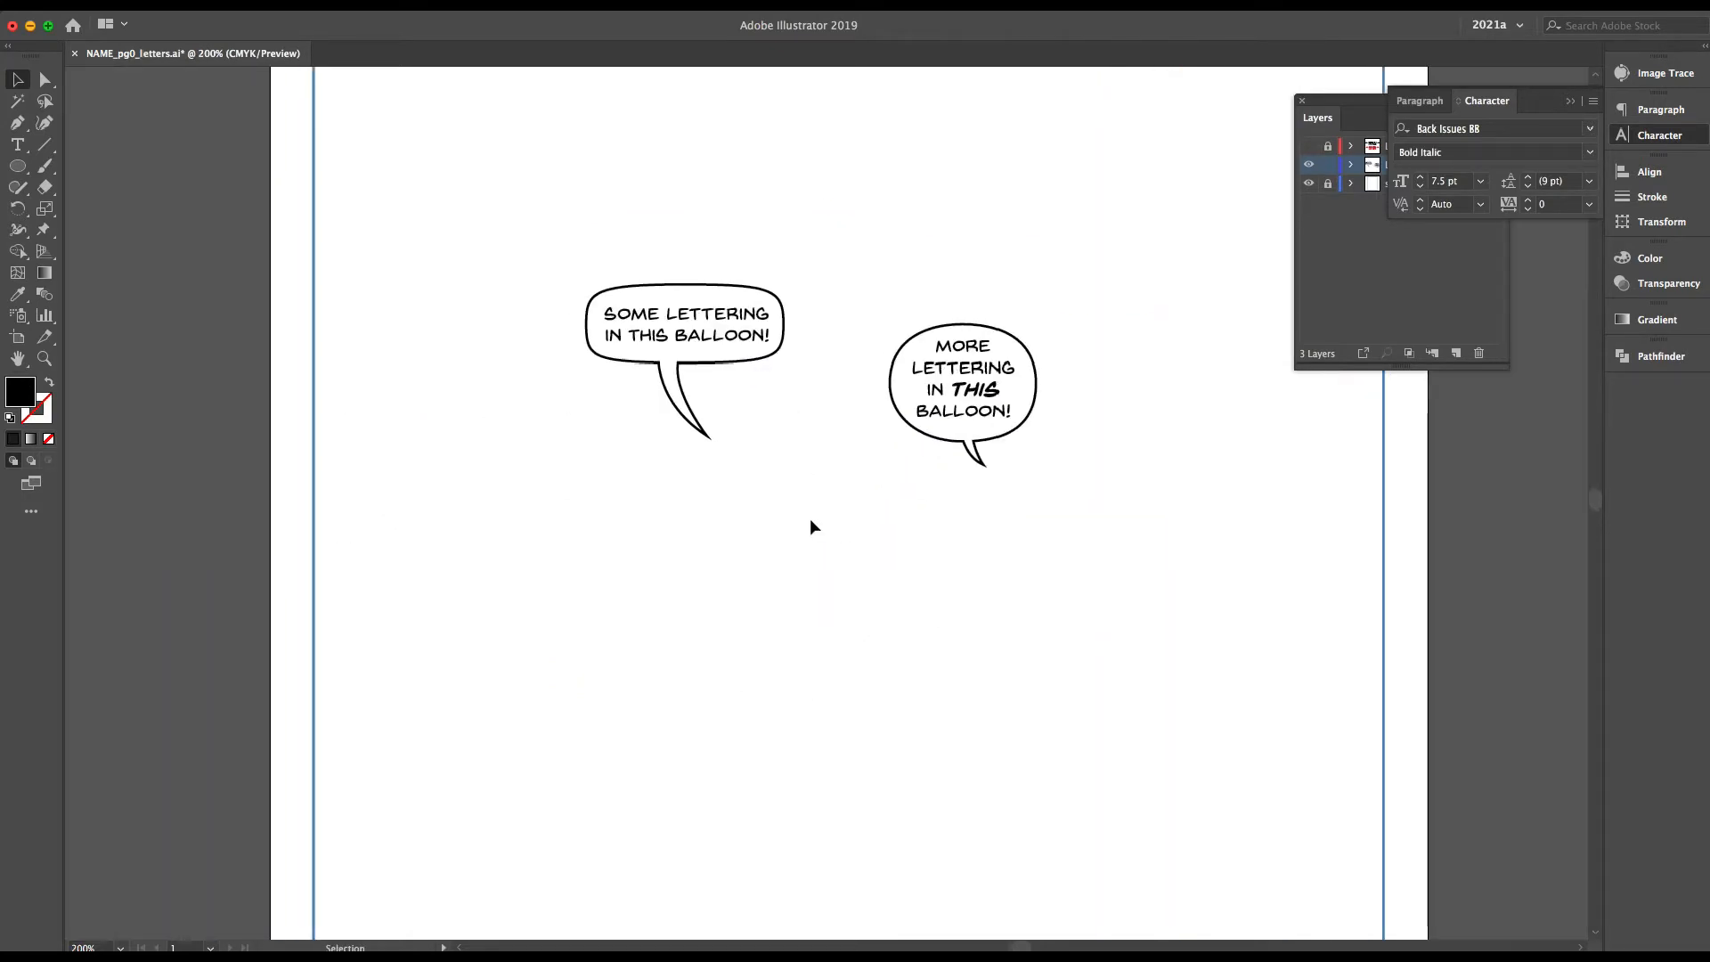
{"action": "left_click_drag", "start_coordinate": [953, 396], "coordinate": [701, 674]}
{"action": "key", "text": "t"}
{"action": "left_click", "coordinate": [701, 626]}
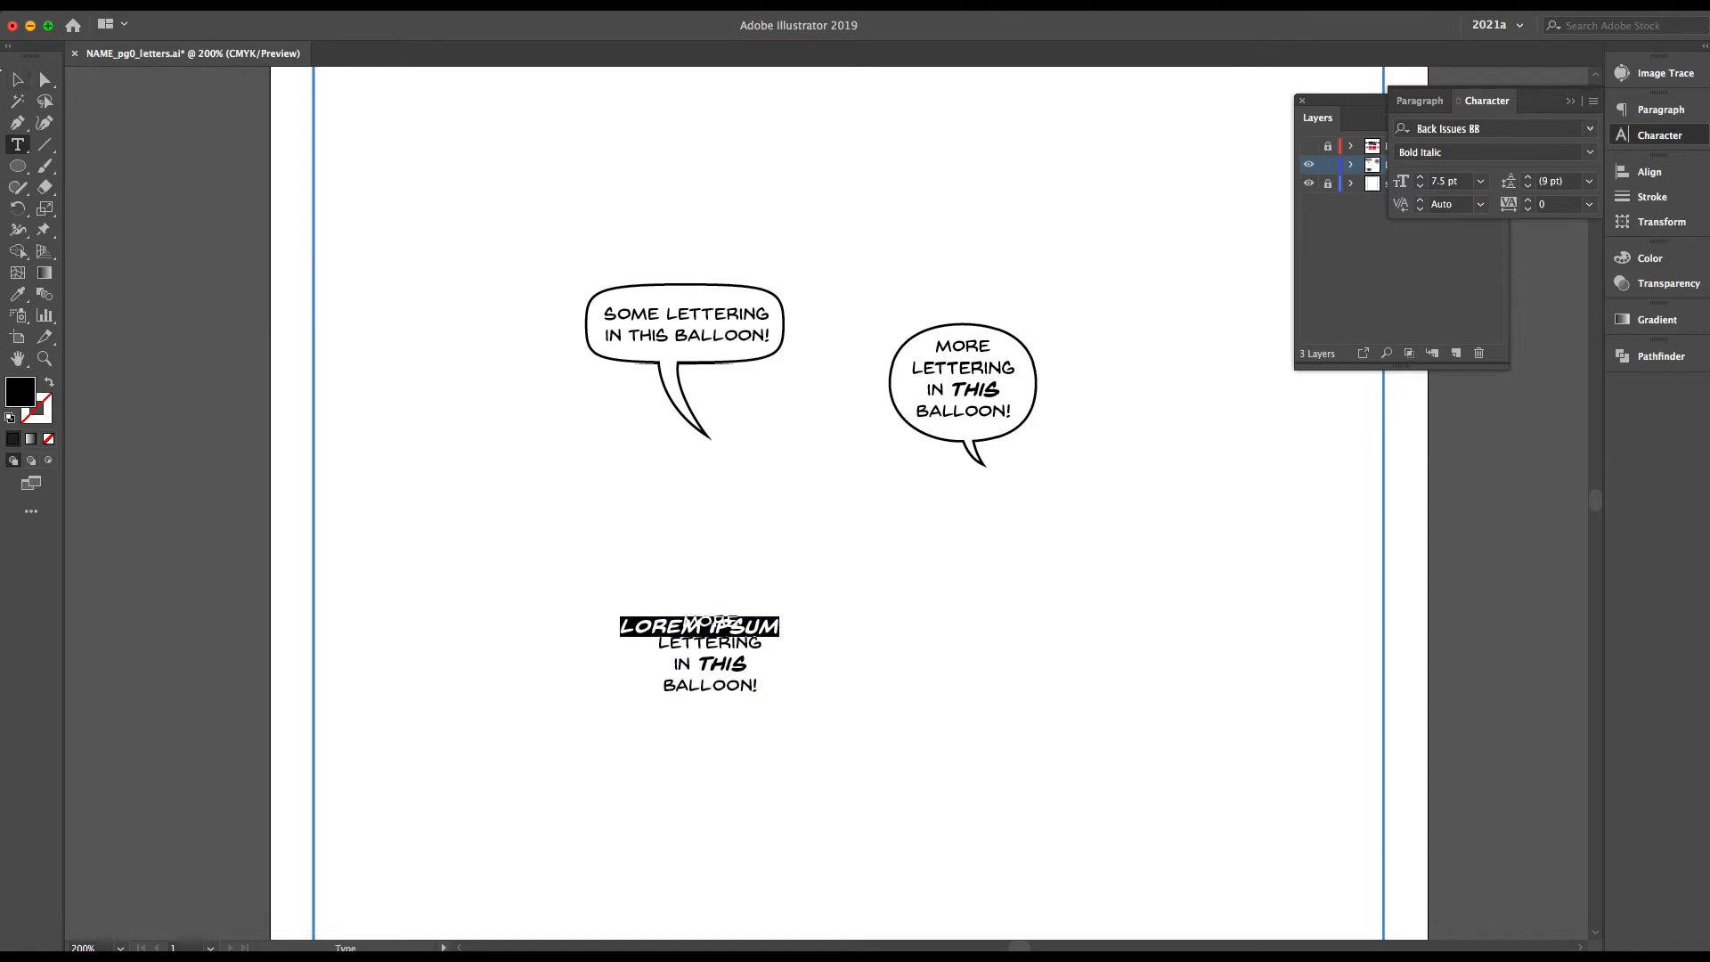
{"action": "left_click", "coordinate": [18, 79]}
{"action": "left_click", "coordinate": [712, 665]}
{"action": "key", "text": "Delete"}
Set the new text to Regular at 6.5 pt with 9 pt leading and move it slightly lower
{"action": "left_click", "coordinate": [700, 627]}
{"action": "left_click", "coordinate": [1483, 152]}
{"action": "type", "text": "Regular"}
{"action": "key", "text": "Tab"}
{"action": "type", "text": "6.5"}
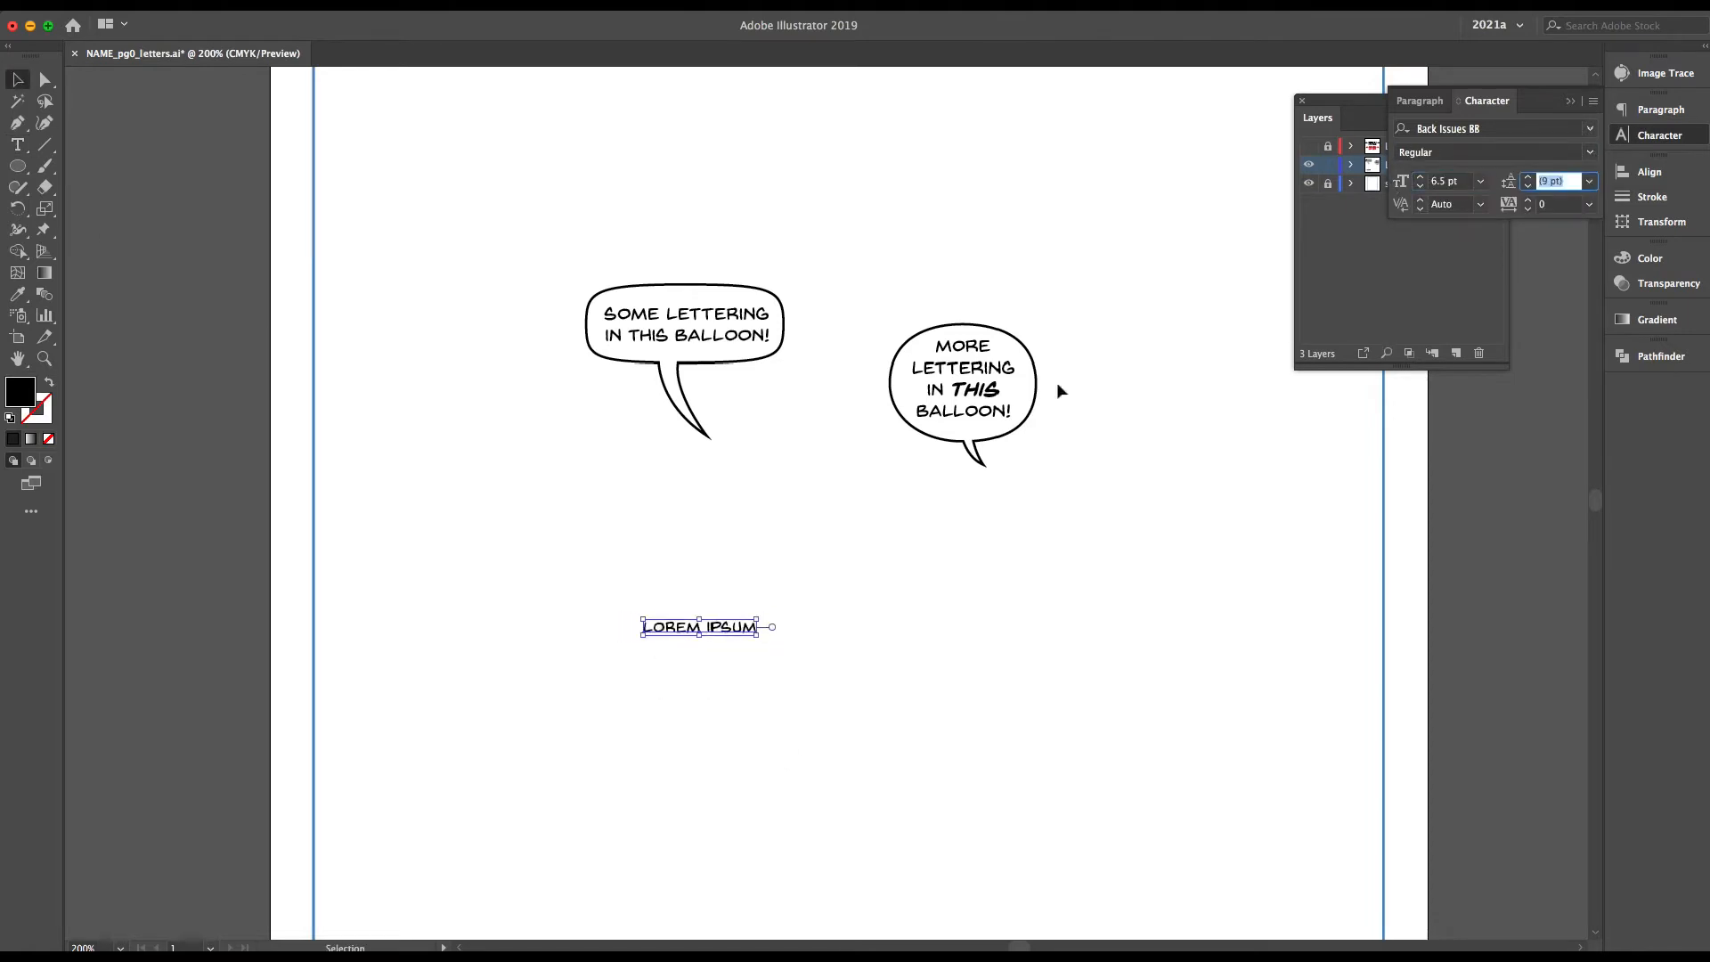
{"action": "type", "text": "9"}
{"action": "key", "text": "Return"}
{"action": "left_click_drag", "start_coordinate": [741, 622], "coordinate": [710, 651]}
Replace the placeholder with "THIS IS 6.5 PT FONT SIZE, THIS IS WHAT MOST USE," and "BUT FOR TODAY IT IS JUST TOO SMALL." on two lines
{"action": "double_click", "coordinate": [695, 654]}
{"action": "key", "text": "super+a"}
{"action": "type", "text": "THIS IS 6.5"}
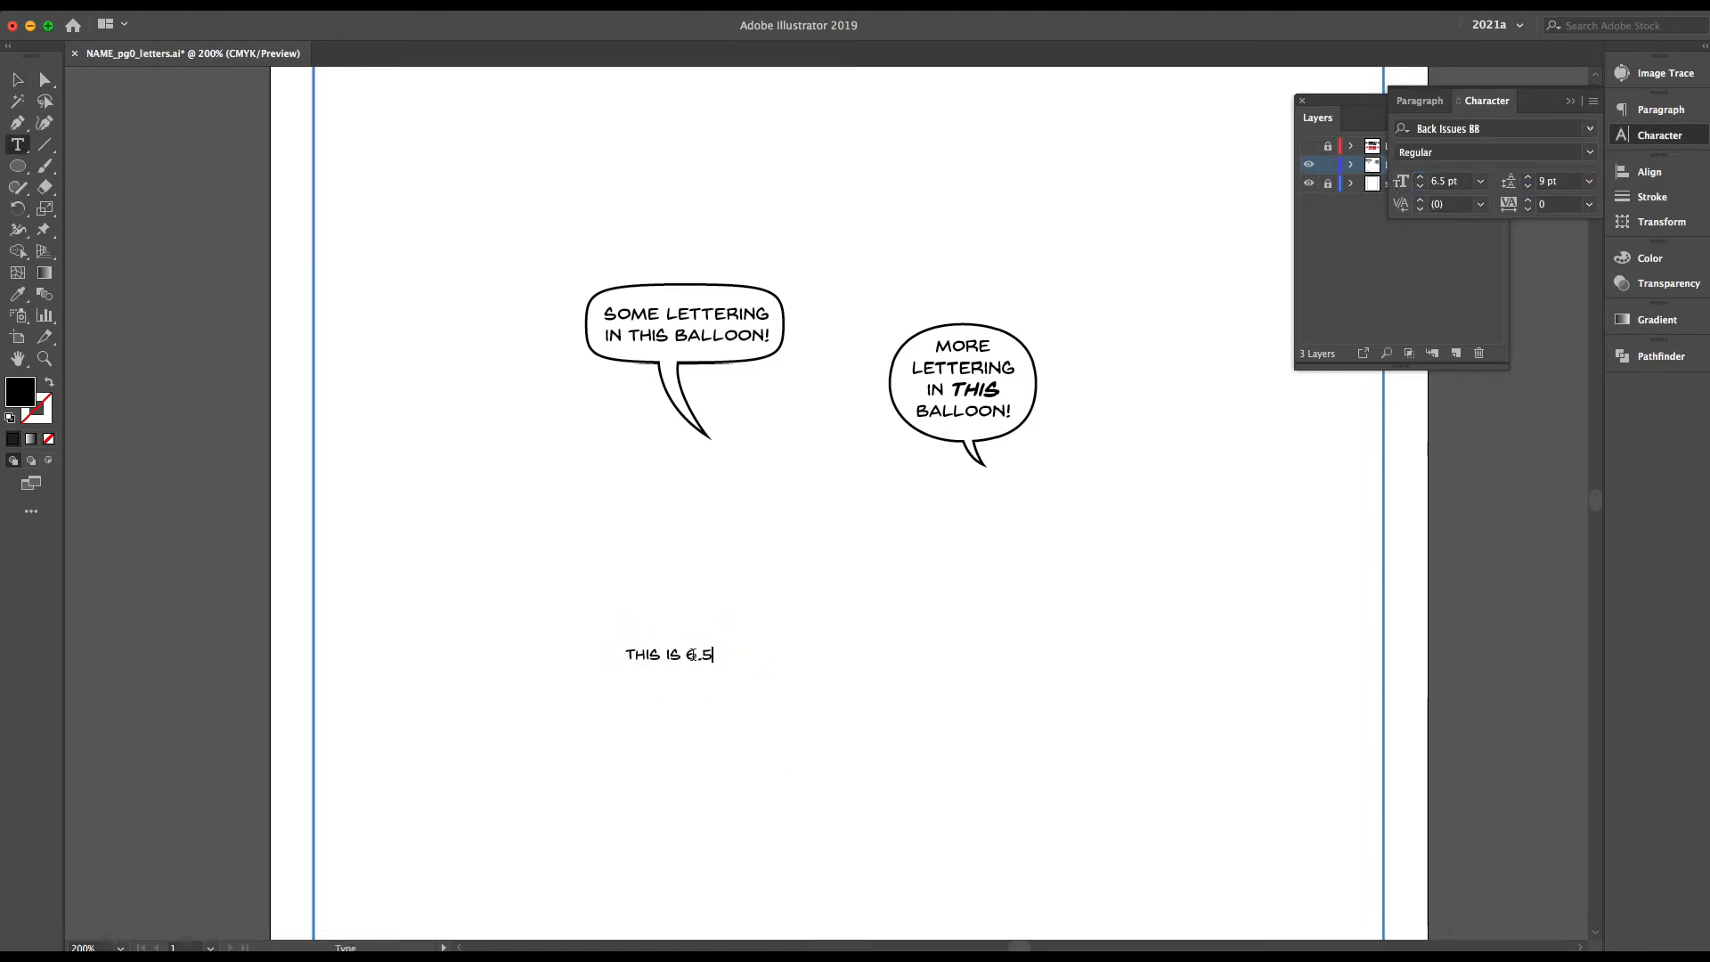
{"action": "type", "text": " PT FONT SIZE, THIS "}
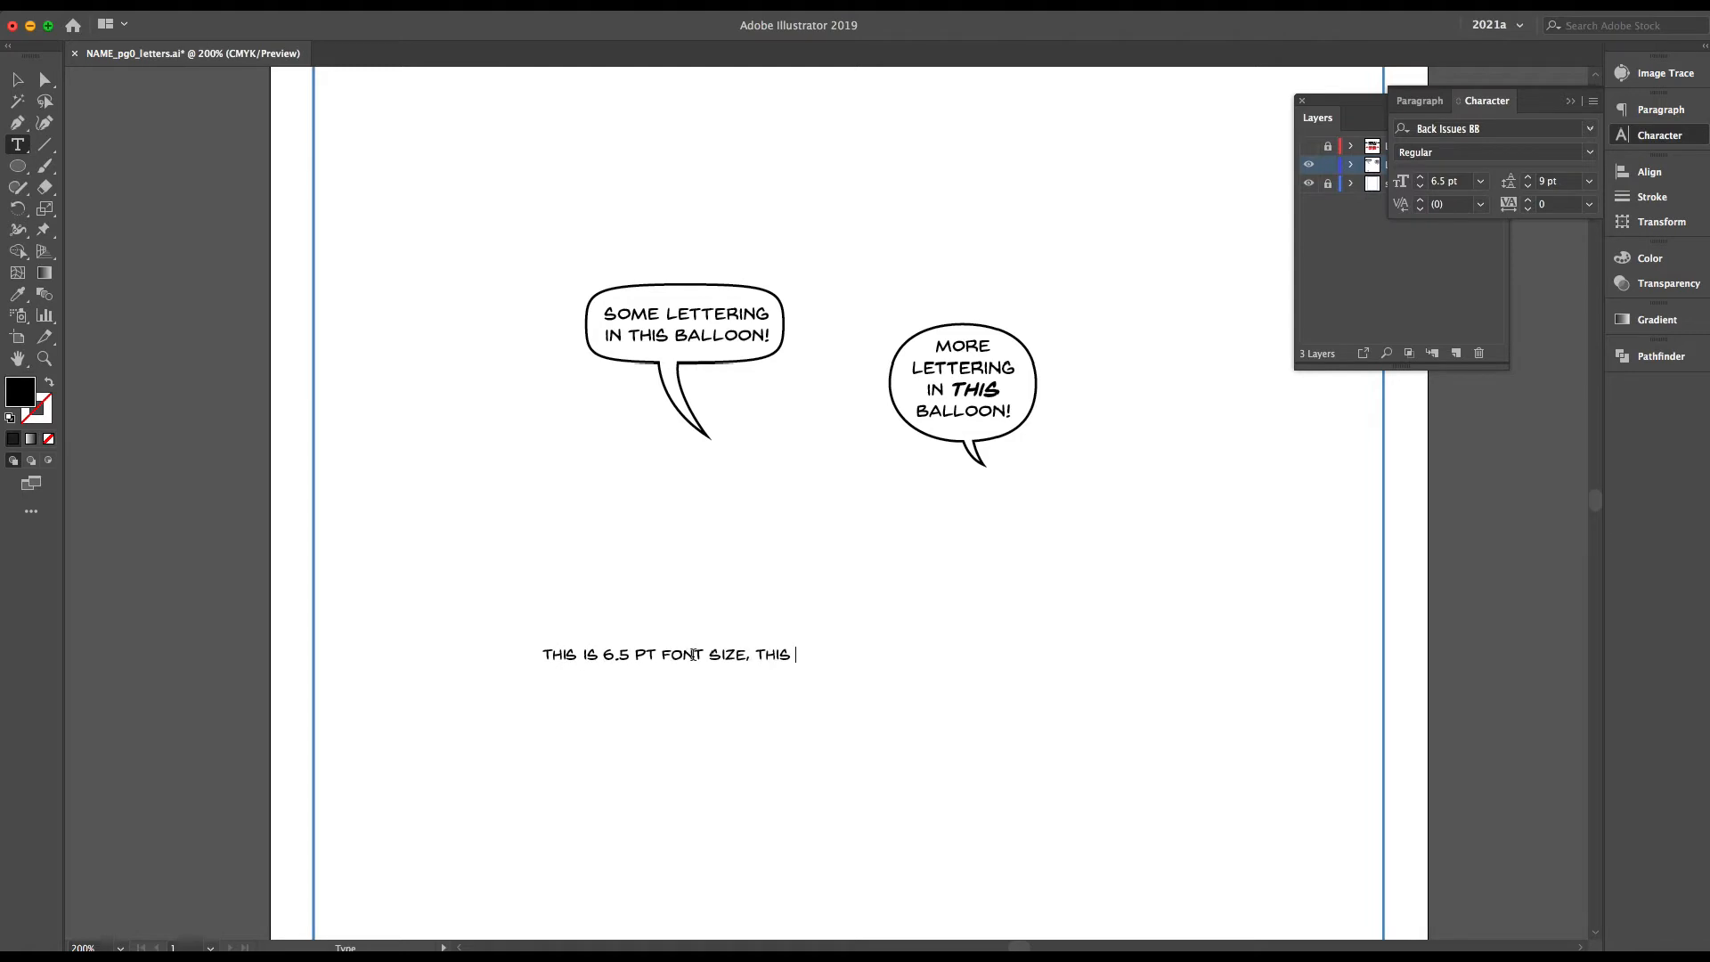
{"action": "type", "text": "IS WHAT MOST USE, BUT FOR TODAY IT IS JUST TOO SMALL."}
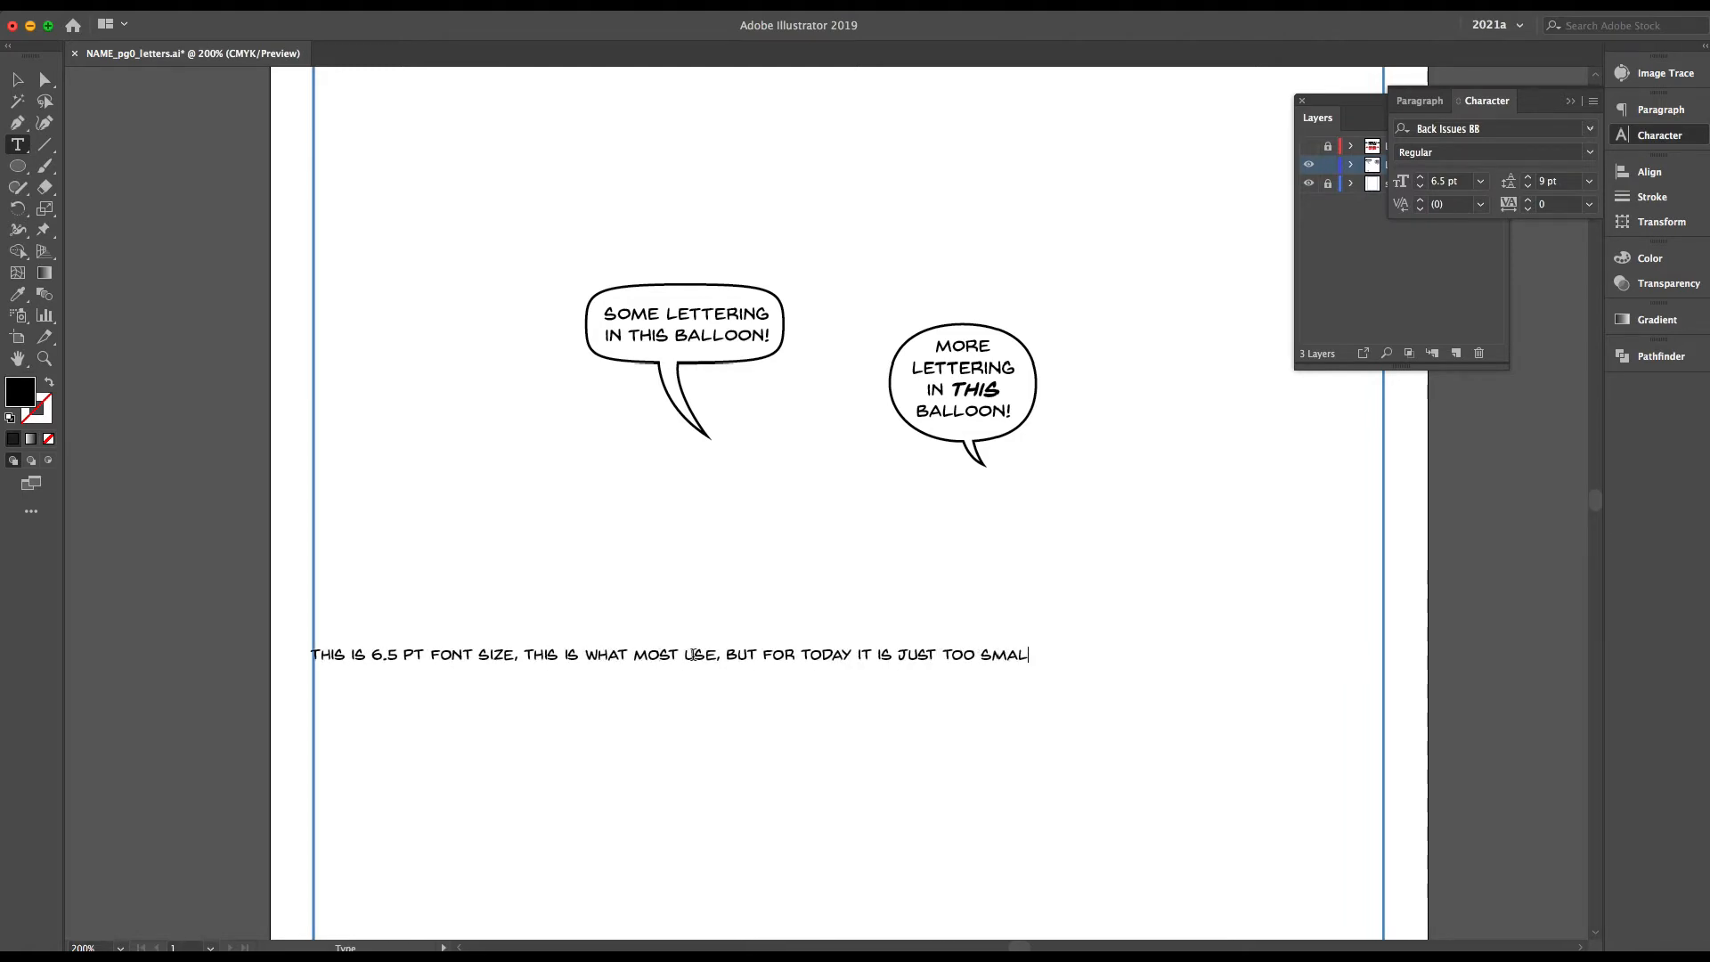
{"action": "left_click", "coordinate": [713, 655]}
{"action": "key", "text": "Return"}
{"action": "key", "text": "Escape"}
Duplicate the 6.5 pt sample lower on the page, change its wording to "7.5" and set its font size to 7.5 pt
{"action": "left_click_drag", "start_coordinate": [780, 671], "coordinate": [756, 768]}
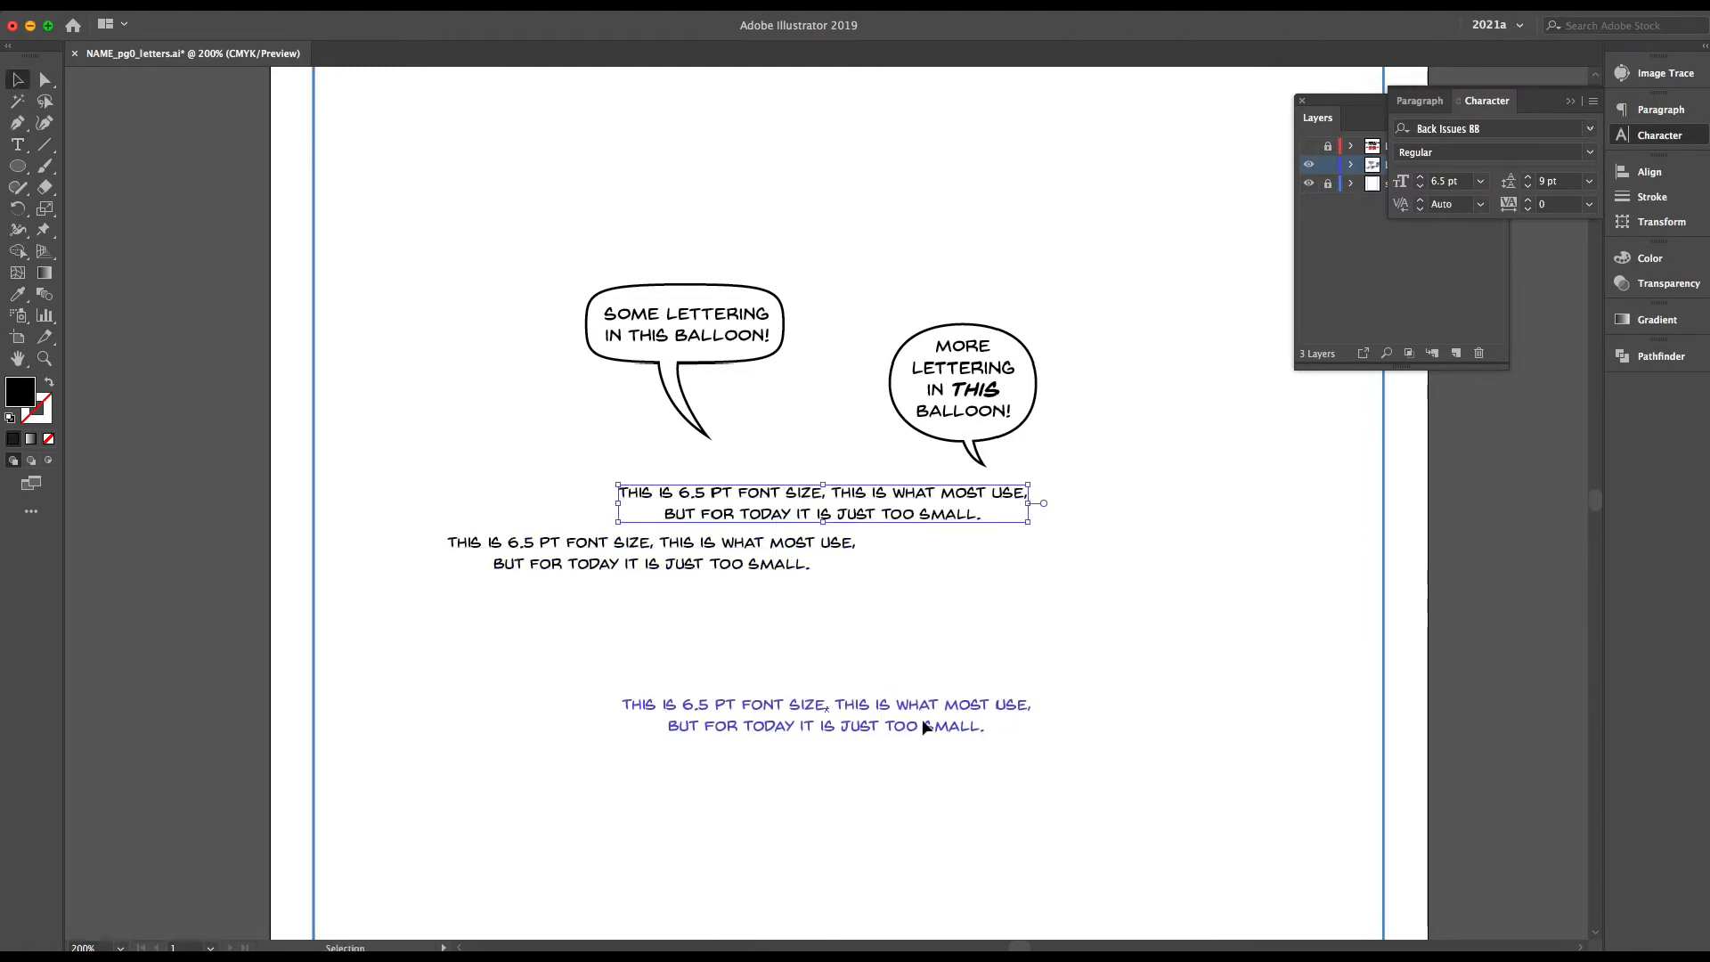
{"action": "key", "text": "t"}
{"action": "left_click_drag", "start_coordinate": [681, 705], "coordinate": [696, 704]}
{"action": "type", "text": "7"}
{"action": "key", "text": "ctrl+a"}
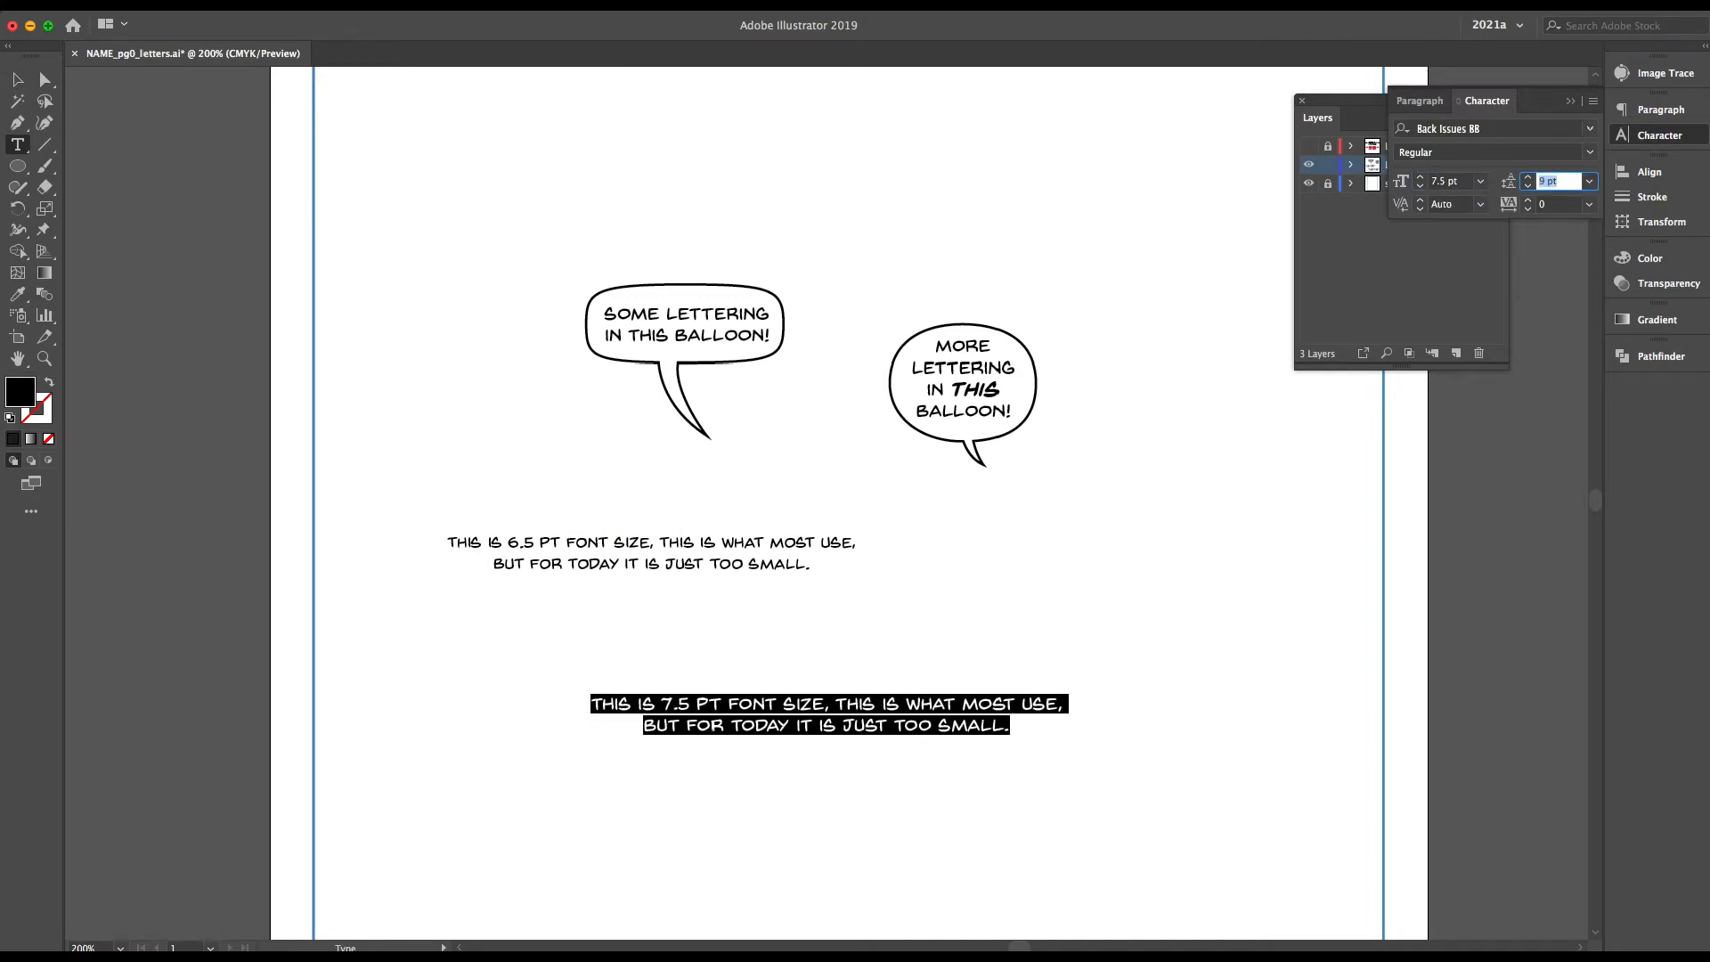
Reword the end of the 7.5 pt sample as "I USE TO LETTER MY COMICS." and add the line "WHY MAKE IT HARDER TO READ?"
{"action": "left_click_drag", "start_coordinate": [986, 726], "coordinate": [969, 704]}
{"action": "type", "text": "I USE TO LETTER MY COMICS"}
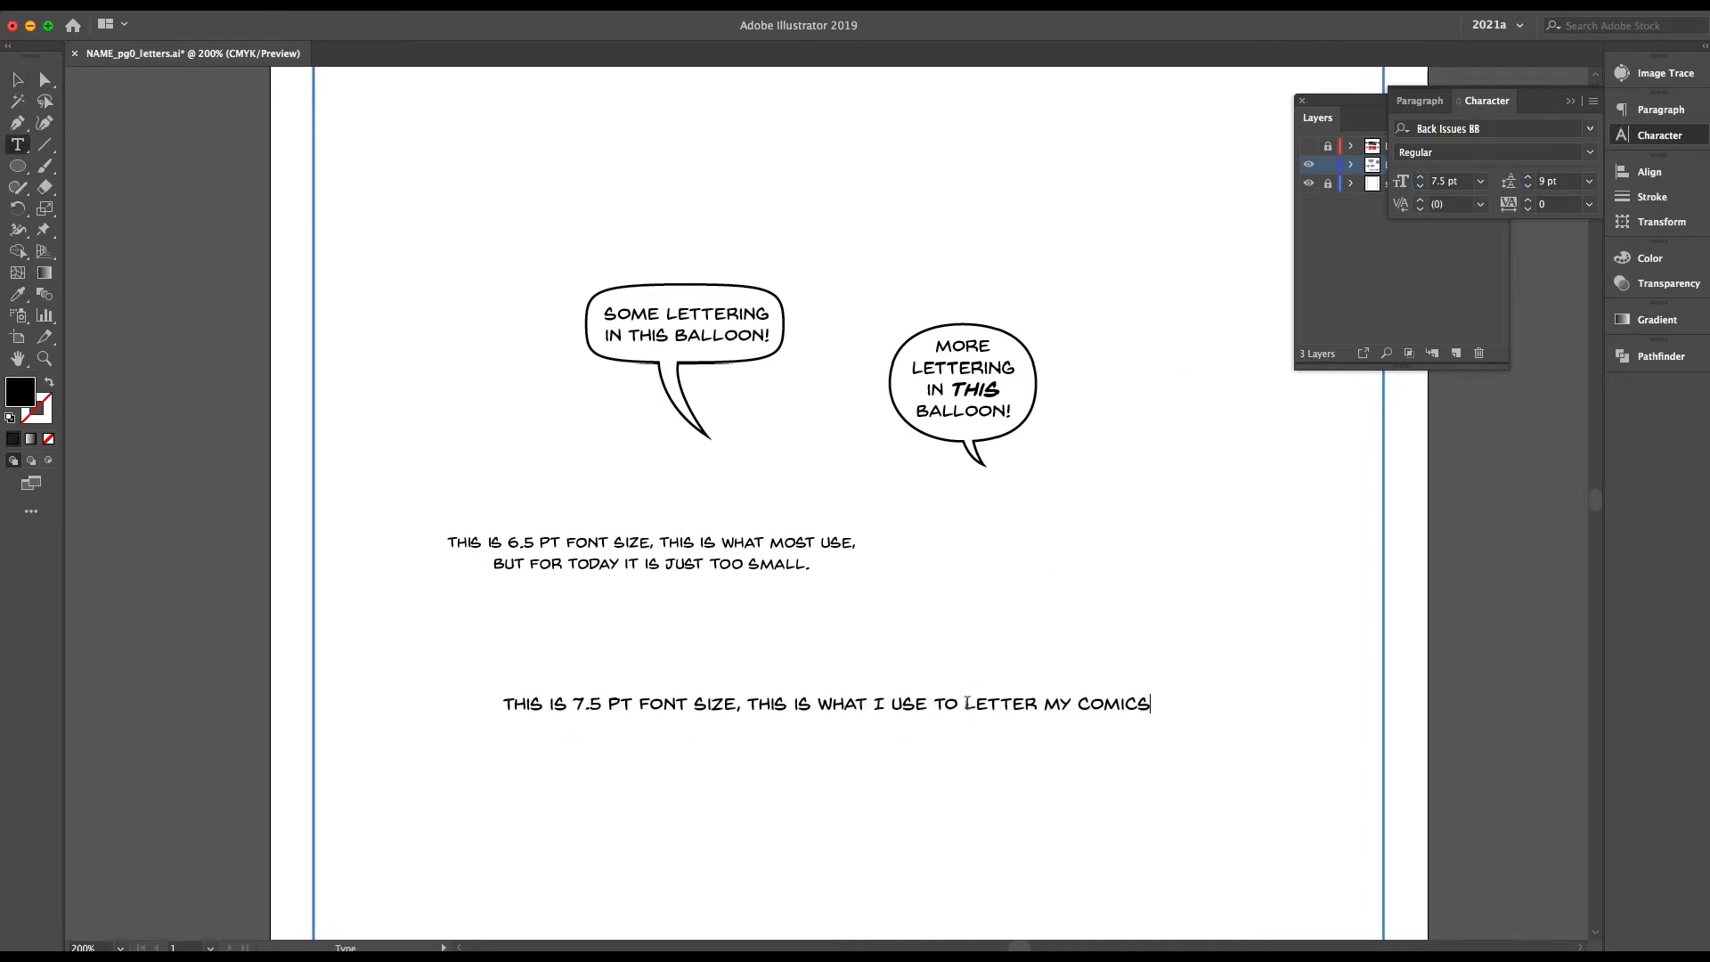
{"action": "type", "text": ". WHY MAKE IT HARDER TO READ?"}
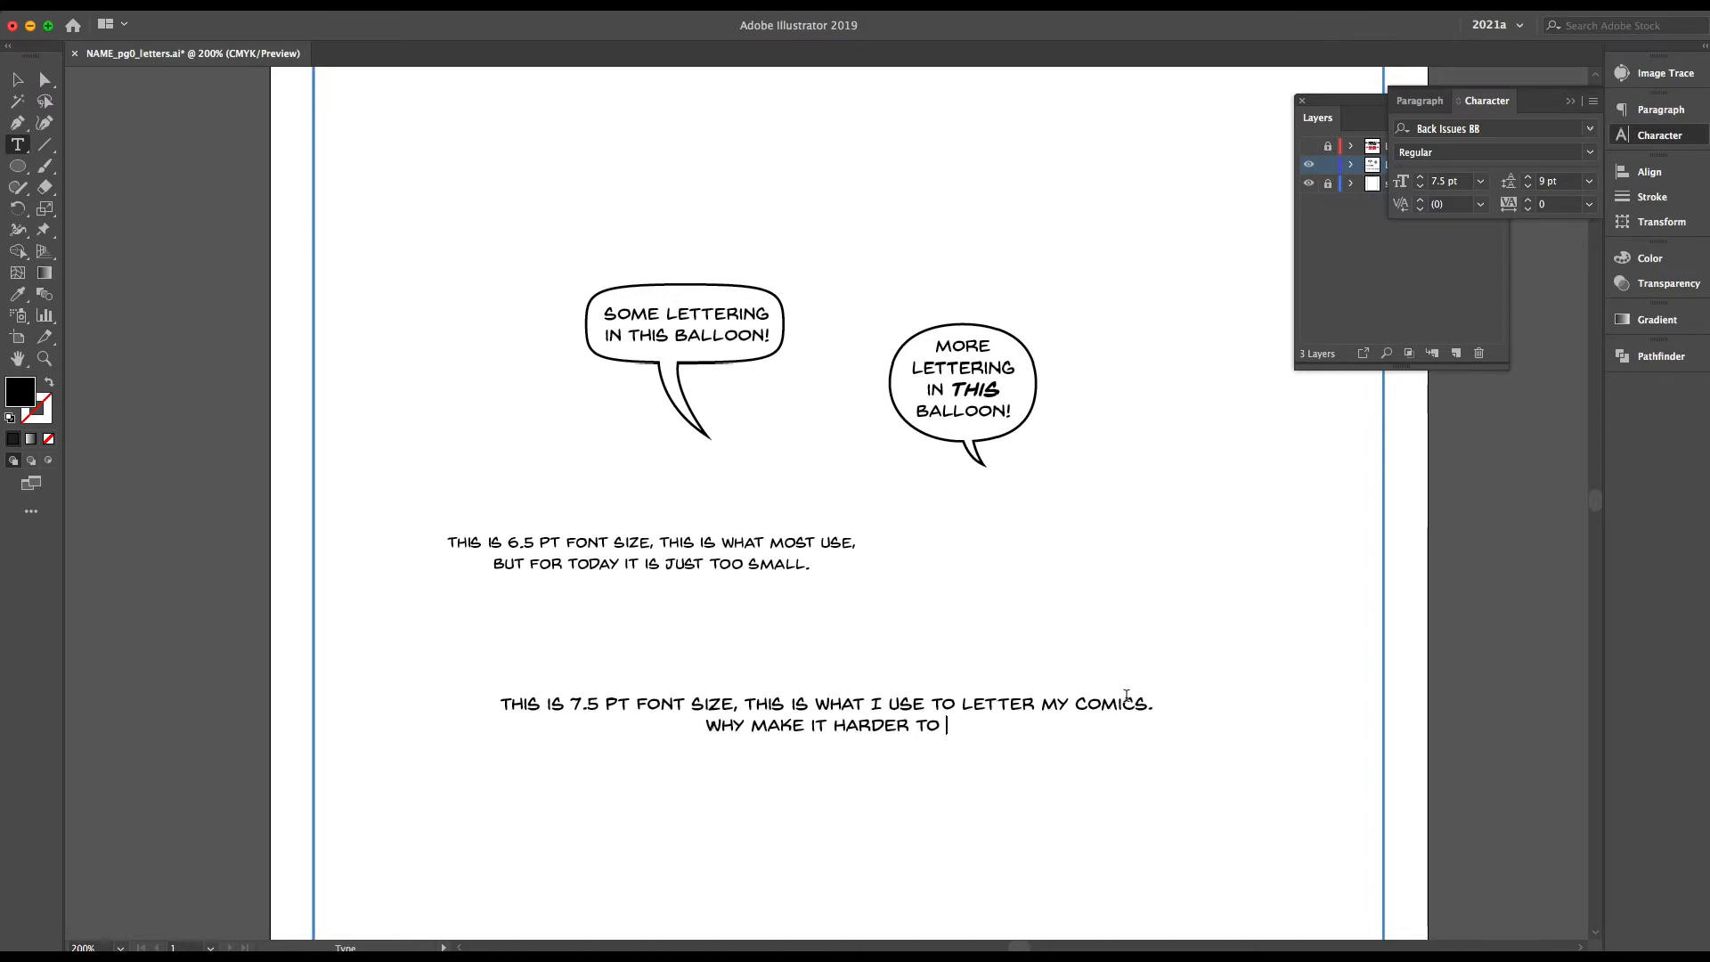
Move the 6.5 pt sample lower, shift both balloons upward, and place the 7.5 pt sample directly beneath them
{"action": "left_click", "coordinate": [18, 80]}
{"action": "left_click_drag", "start_coordinate": [749, 554], "coordinate": [901, 632]}
{"action": "left_click", "coordinate": [724, 353]}
{"action": "left_click_drag", "start_coordinate": [723, 374], "coordinate": [665, 307]}
{"action": "left_click", "coordinate": [962, 392]}
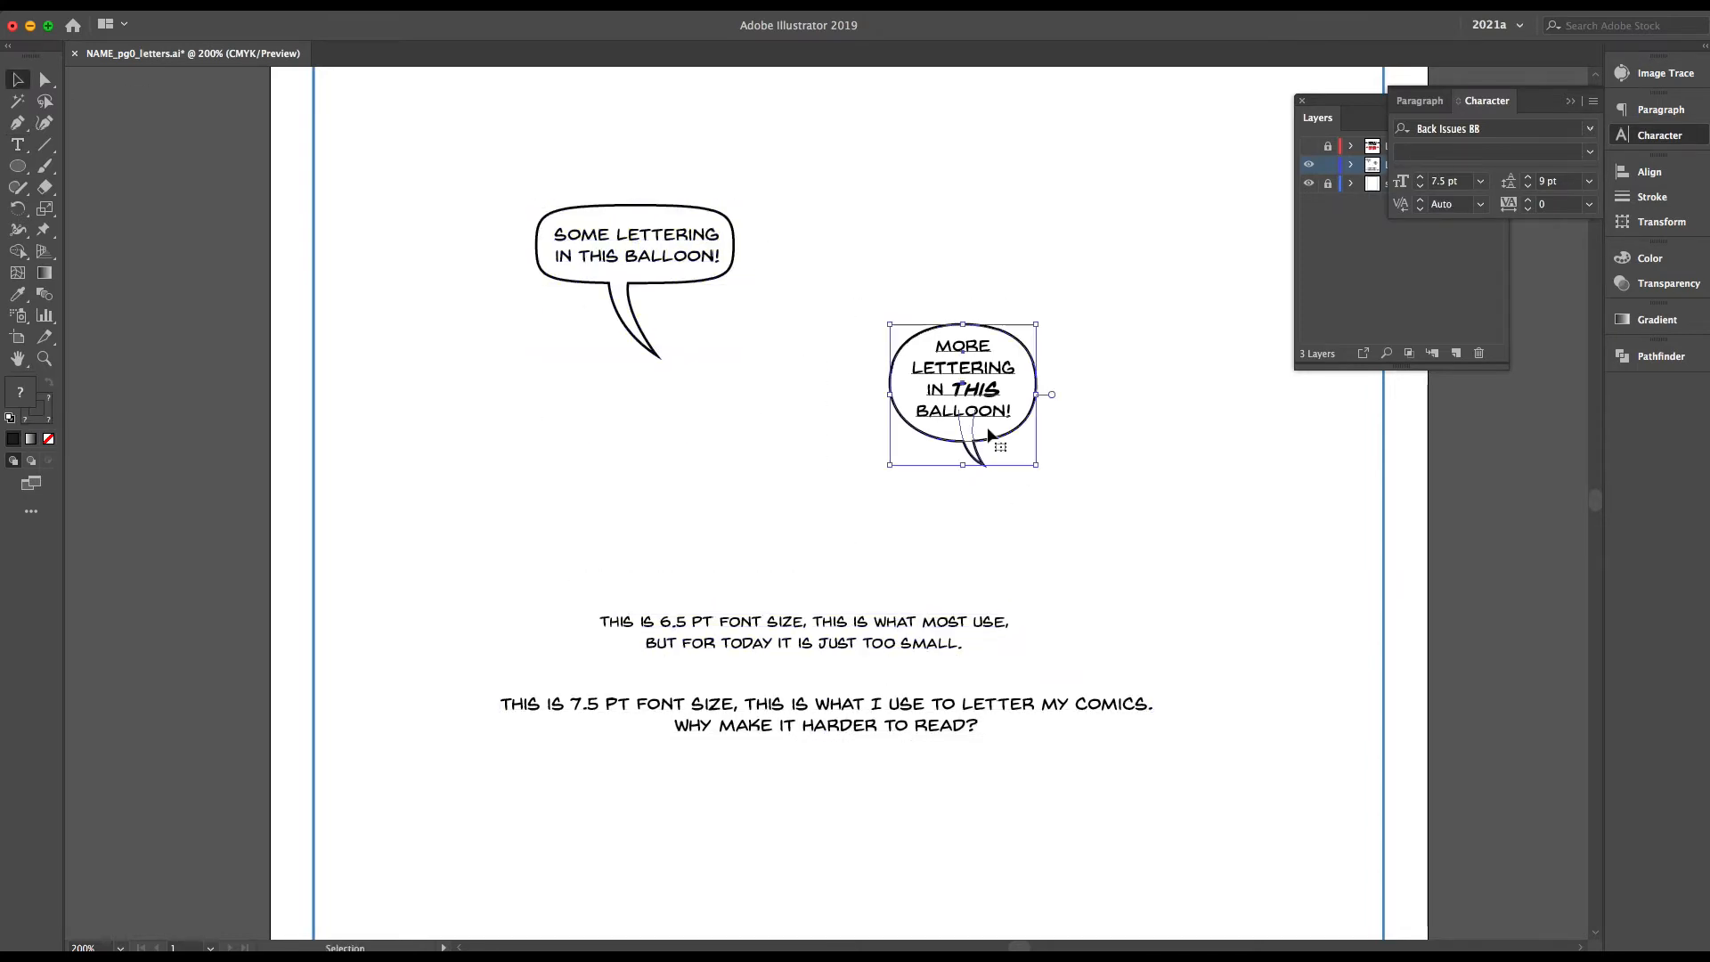
{"action": "left_click_drag", "start_coordinate": [962, 392], "coordinate": [860, 258]}
{"action": "left_click_drag", "start_coordinate": [827, 713], "coordinate": [849, 404]}
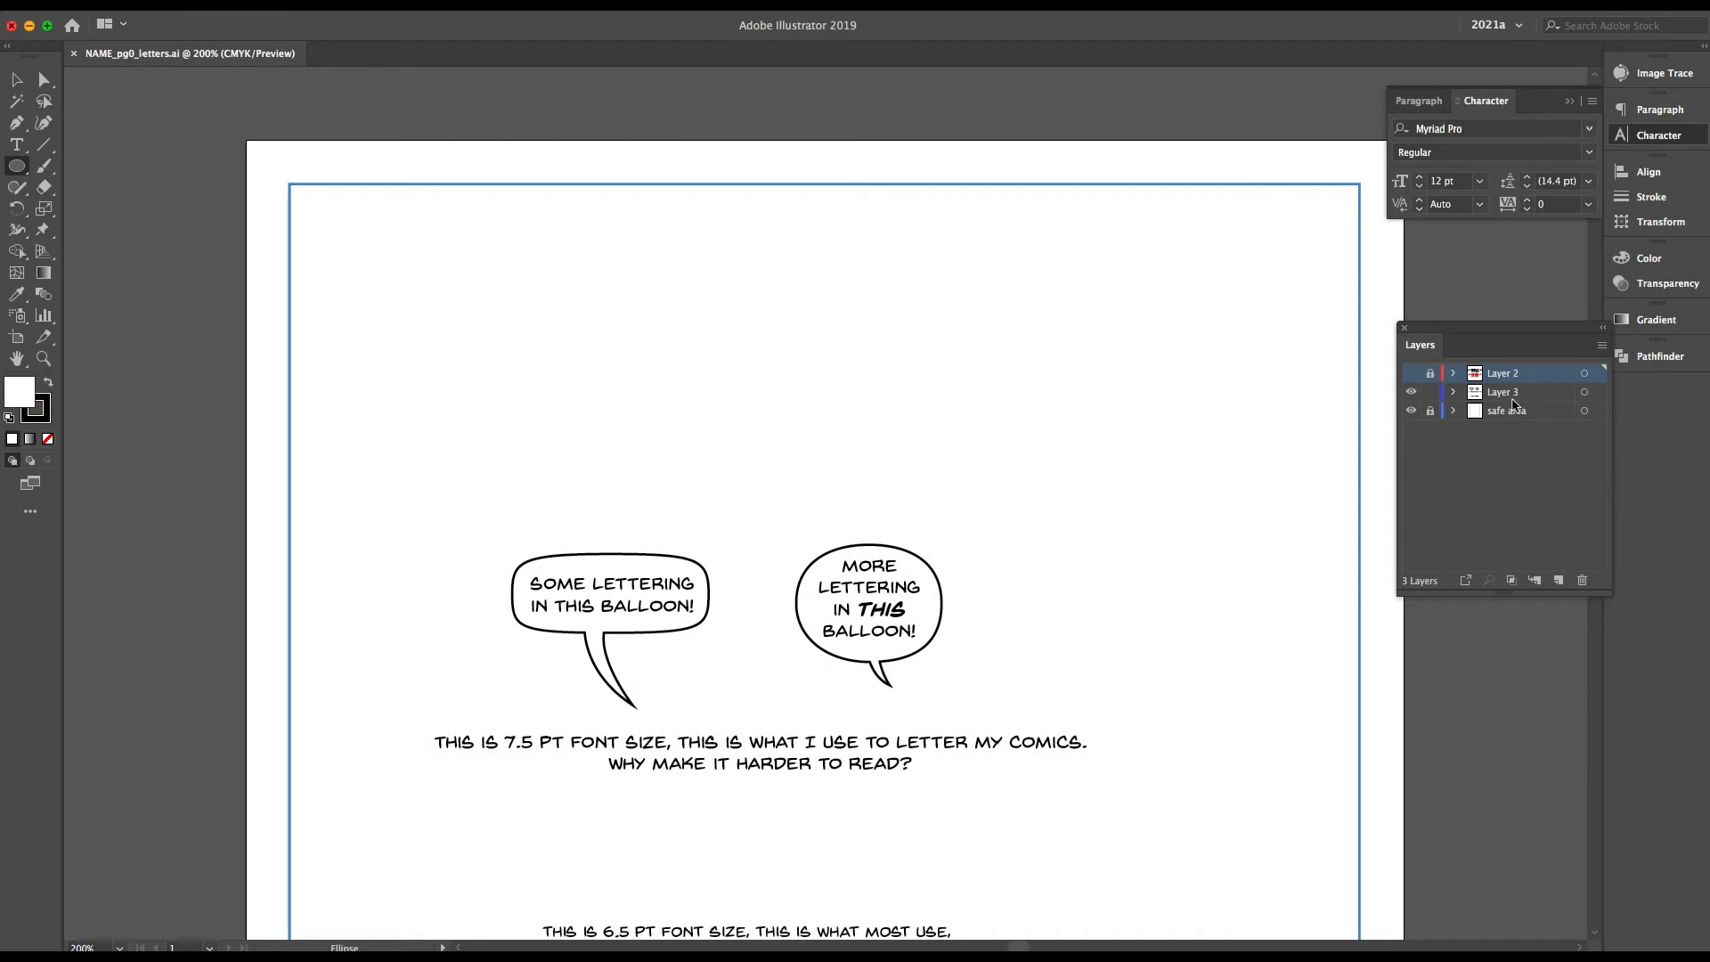
Make Layer 3 active and duplicate both tailed balloon shapes without their lettering above the originals
{"action": "left_click", "coordinate": [1513, 398]}
{"action": "left_click", "coordinate": [16, 80]}
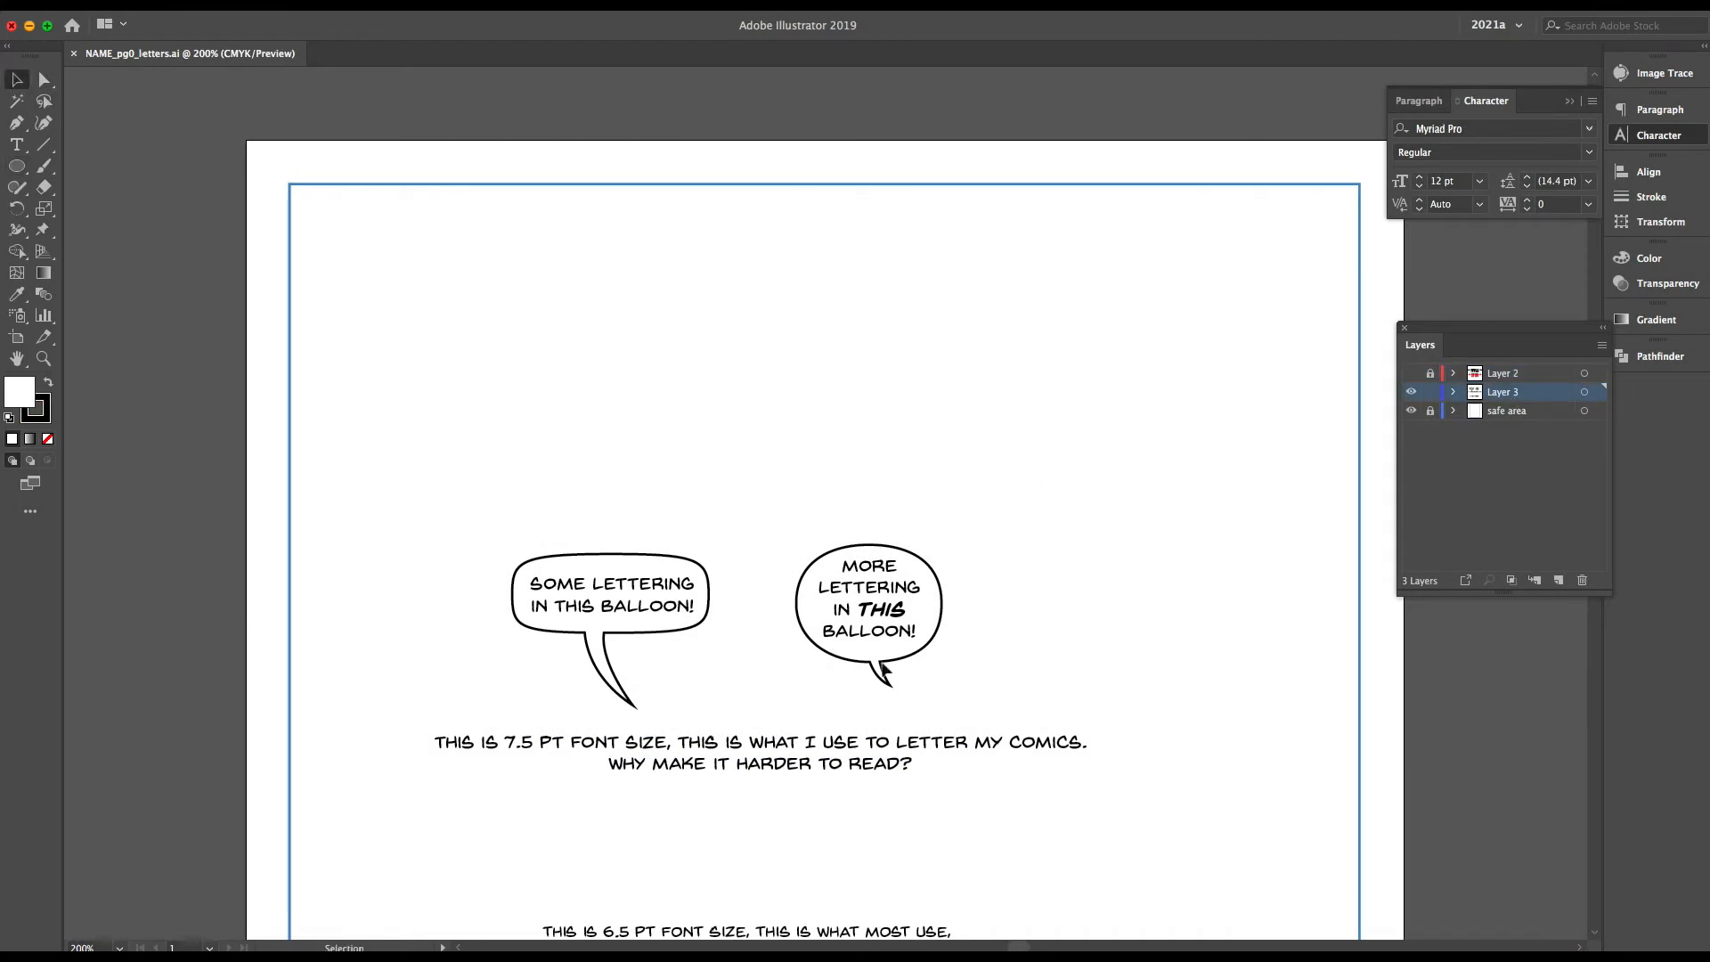
{"action": "left_click", "coordinate": [895, 656]}
{"action": "left_click", "coordinate": [670, 637]}
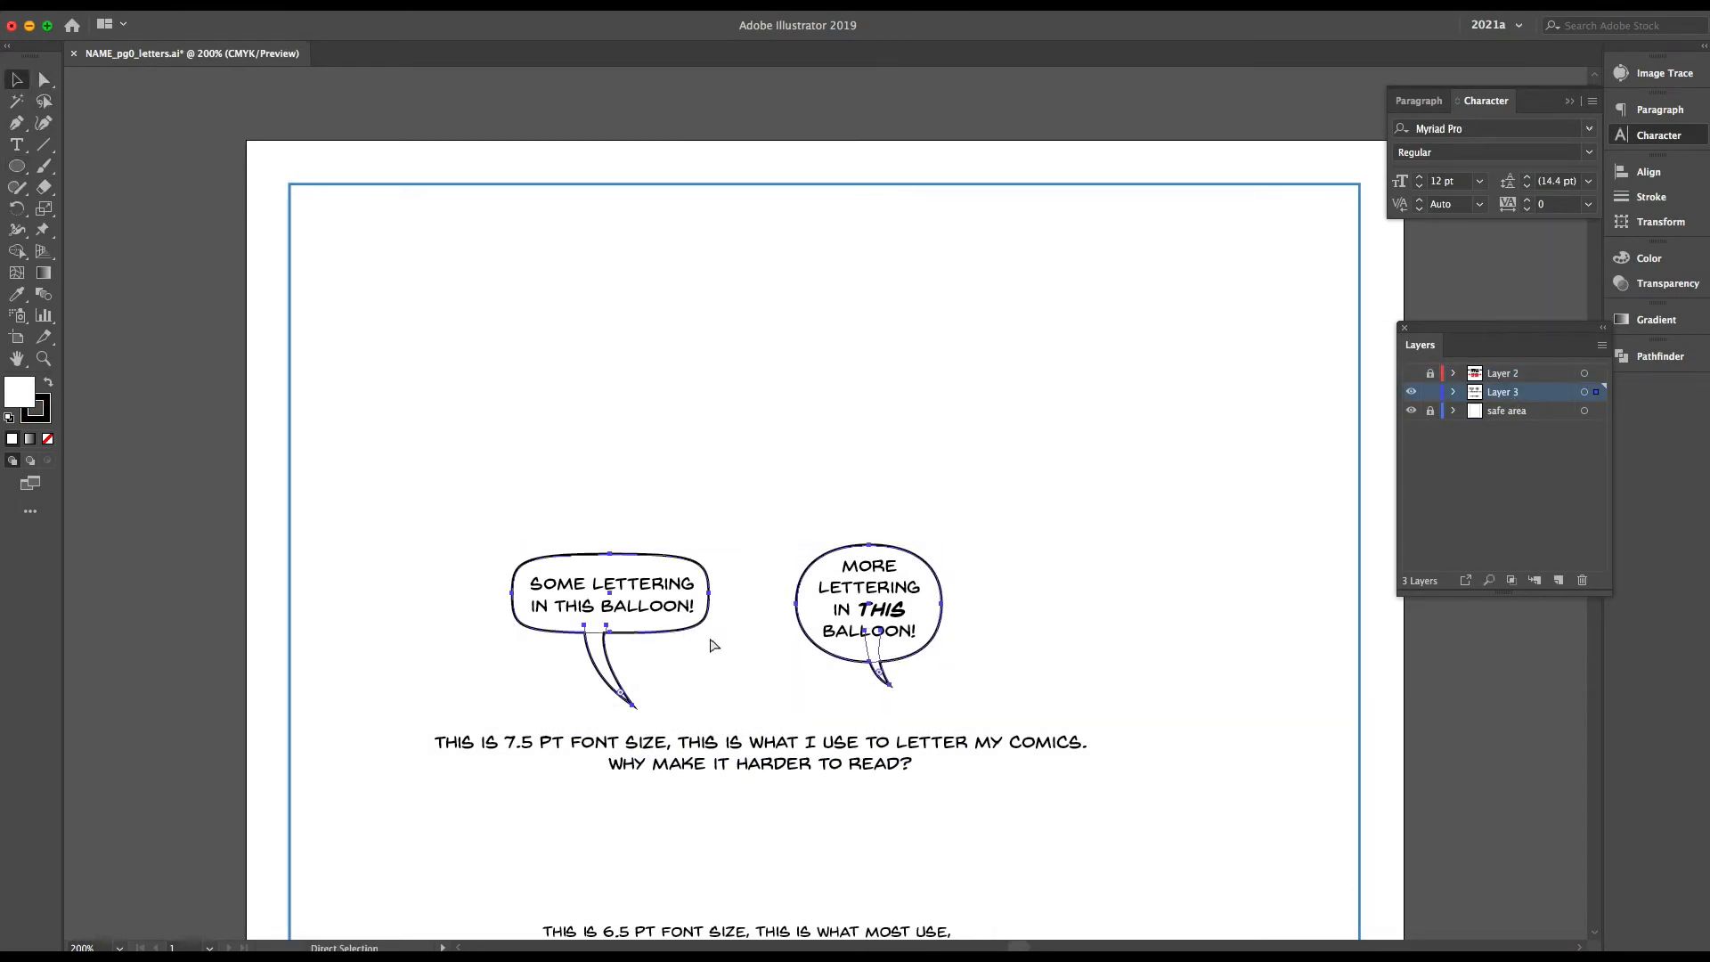
{"action": "key", "text": "ctrl+v"}
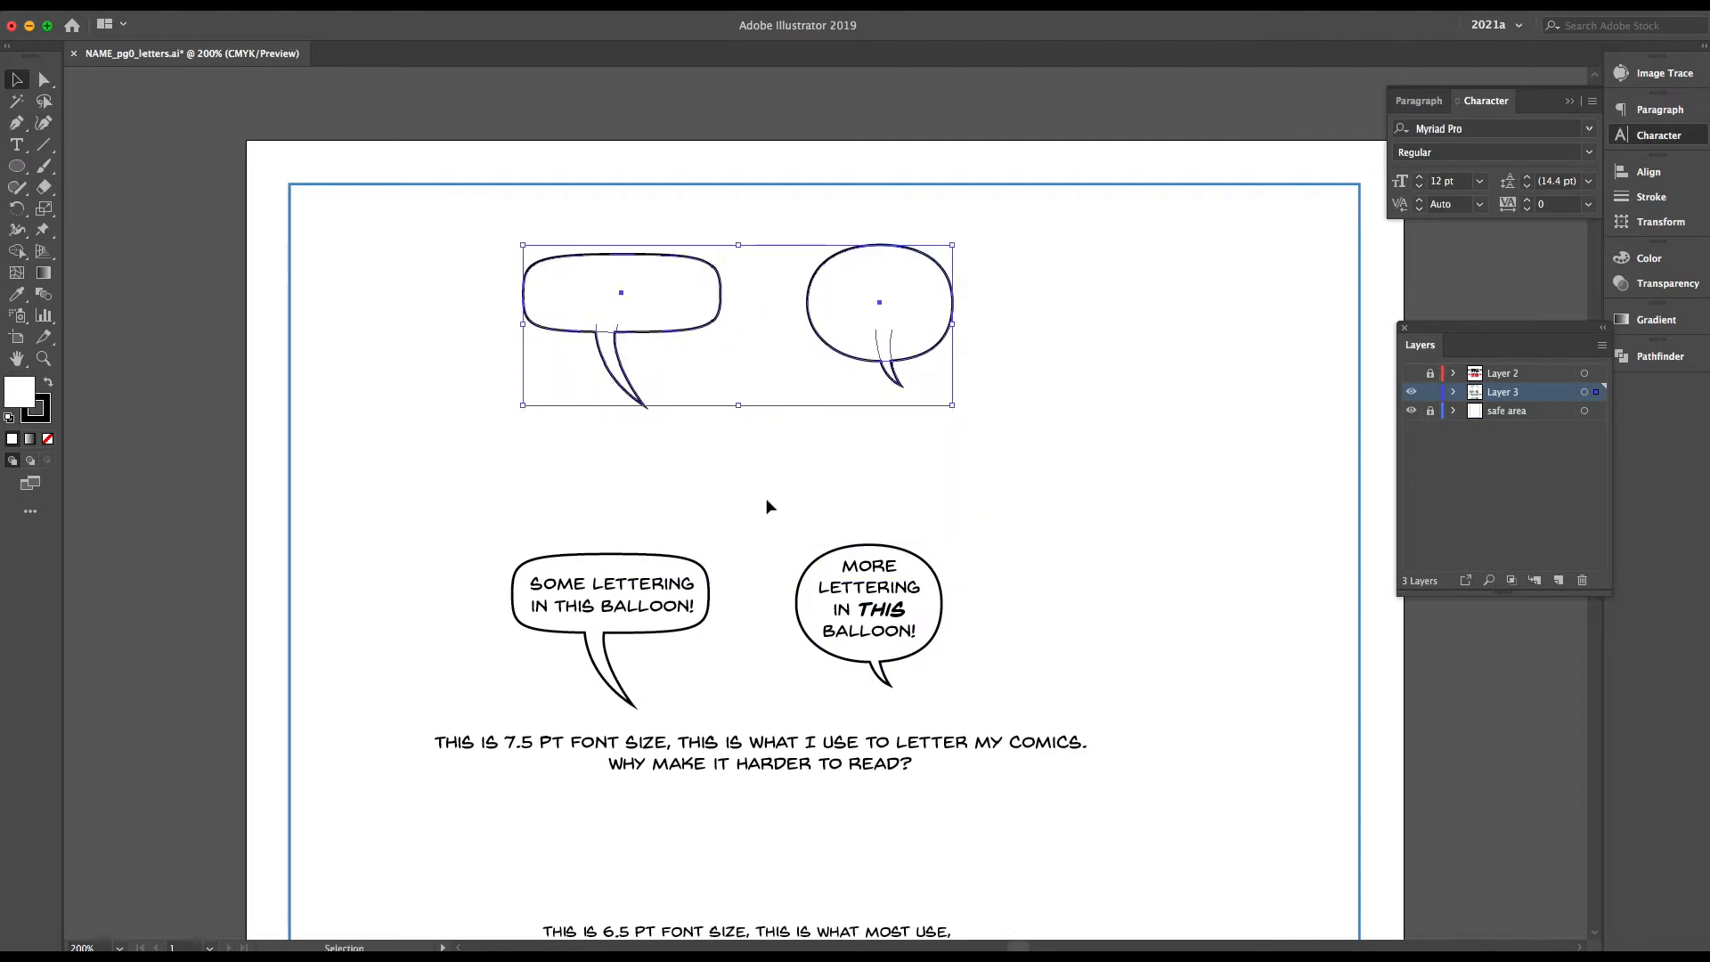
{"action": "left_click", "coordinate": [768, 506]}
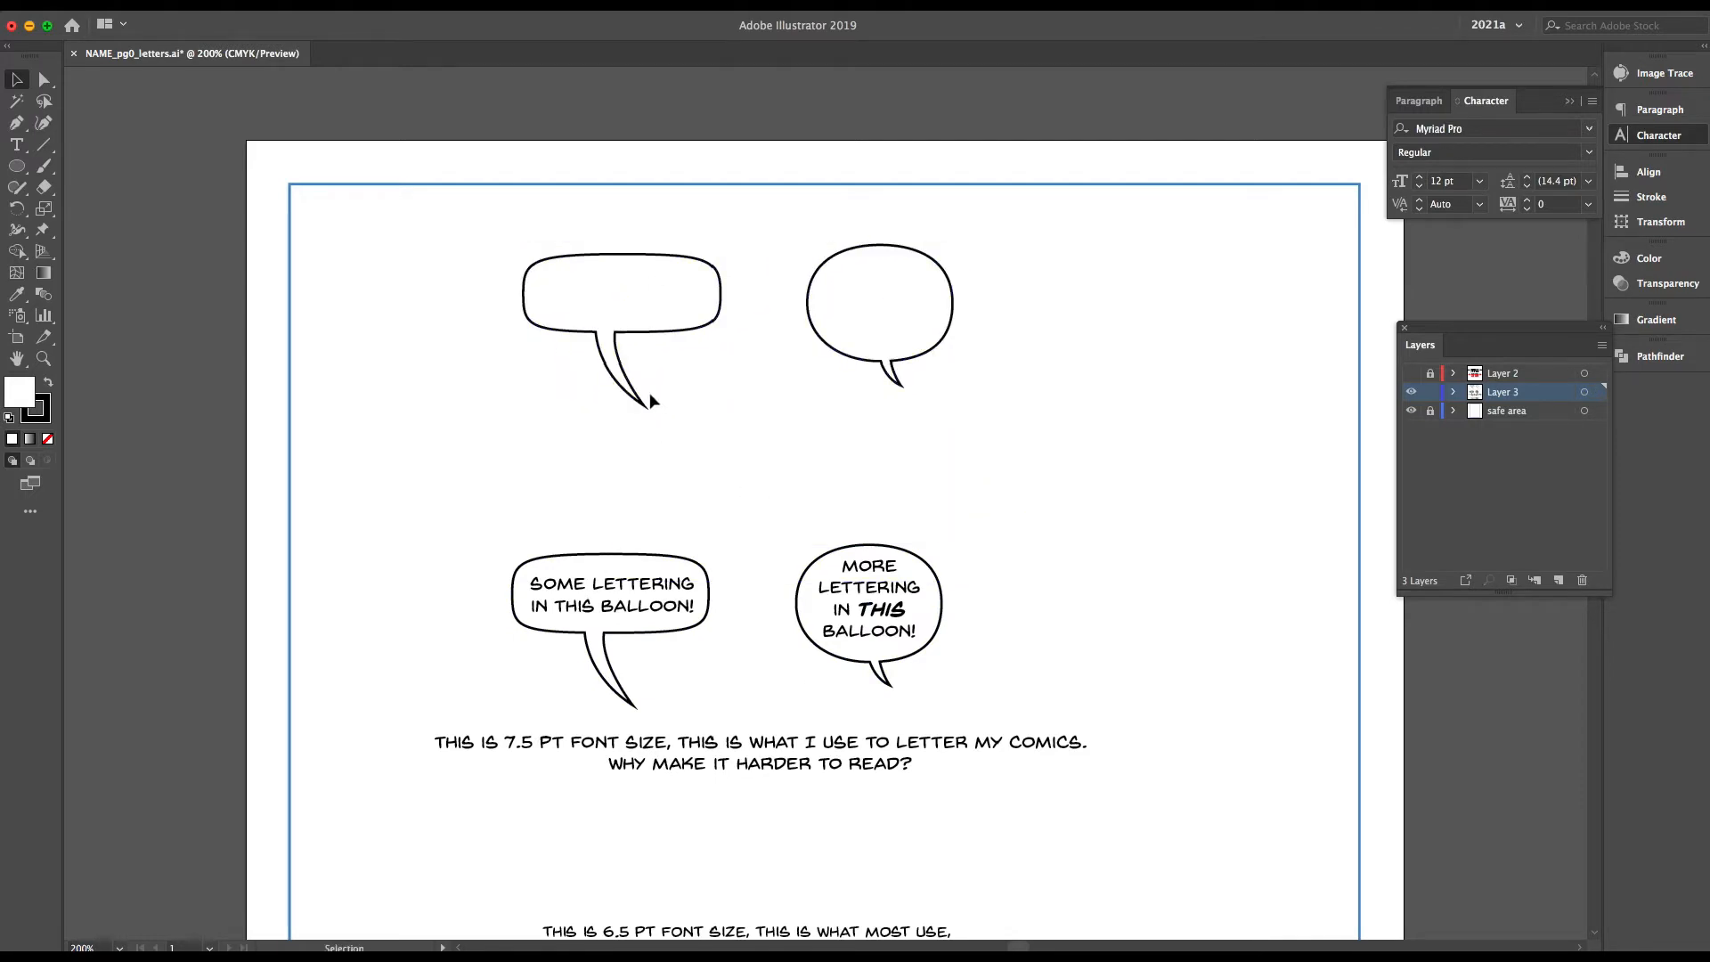
Try to expand the copied round balloon's compound shape with Pathfinder, and undo it
{"action": "left_click", "coordinate": [619, 378]}
{"action": "left_click", "coordinate": [909, 334], "text": "shift"}
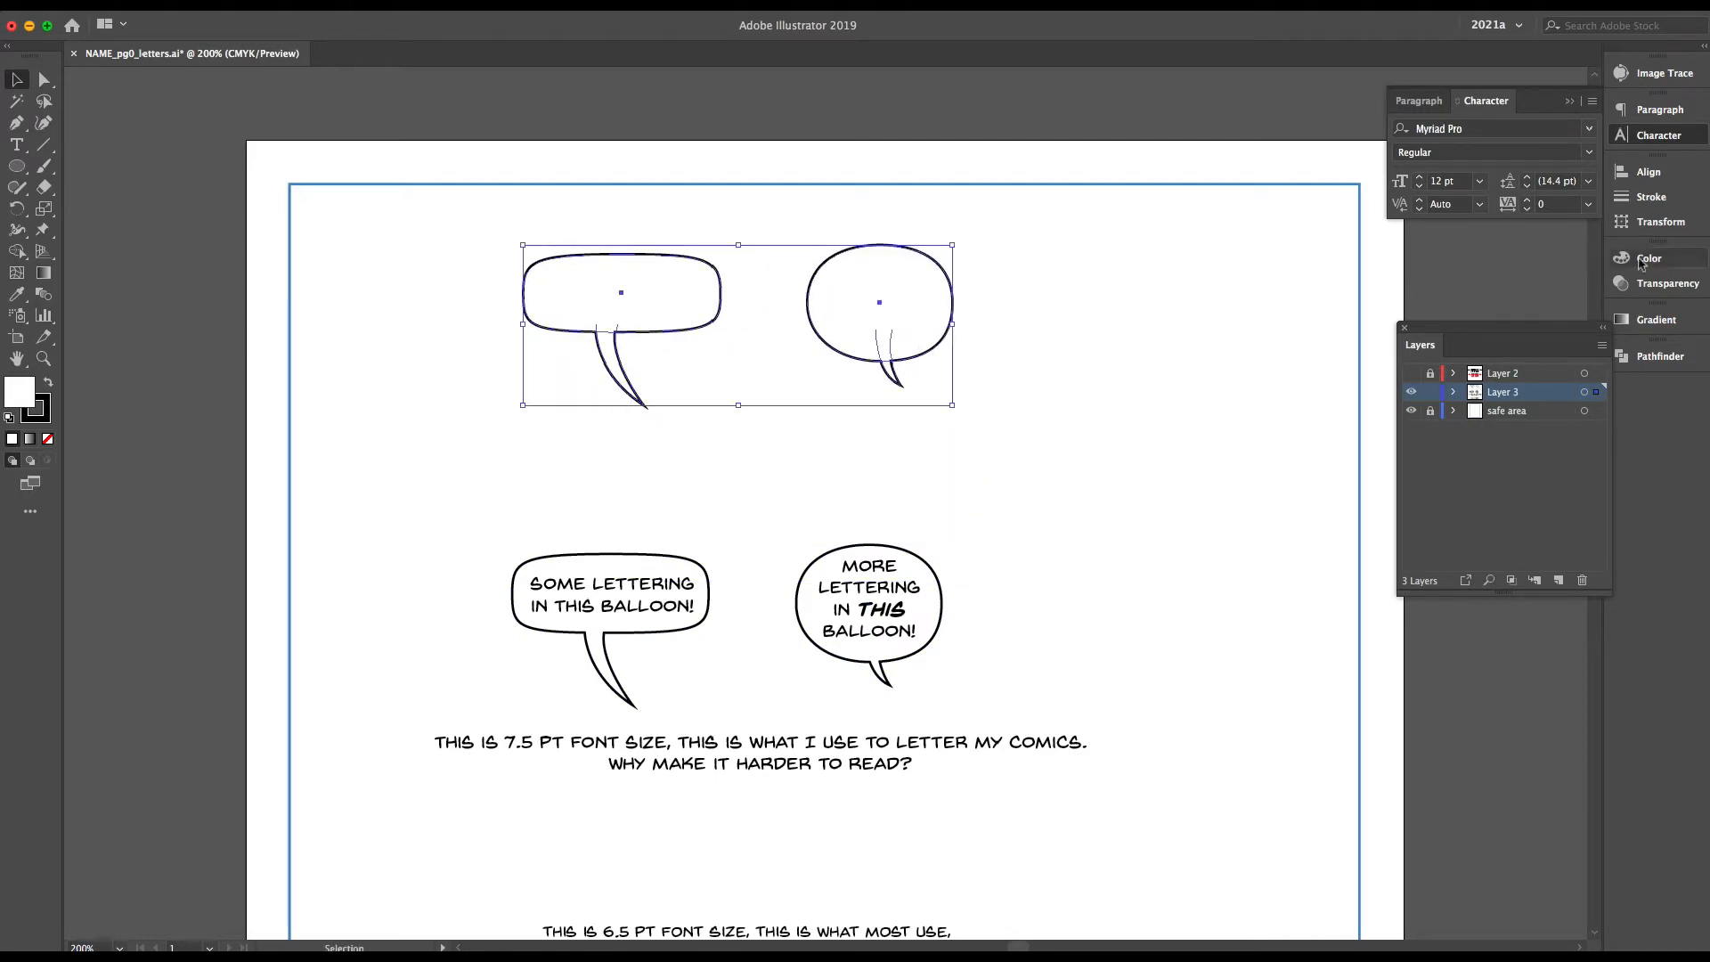
{"action": "left_click", "coordinate": [1661, 357]}
{"action": "left_click", "coordinate": [1069, 390]}
{"action": "left_click", "coordinate": [911, 340]}
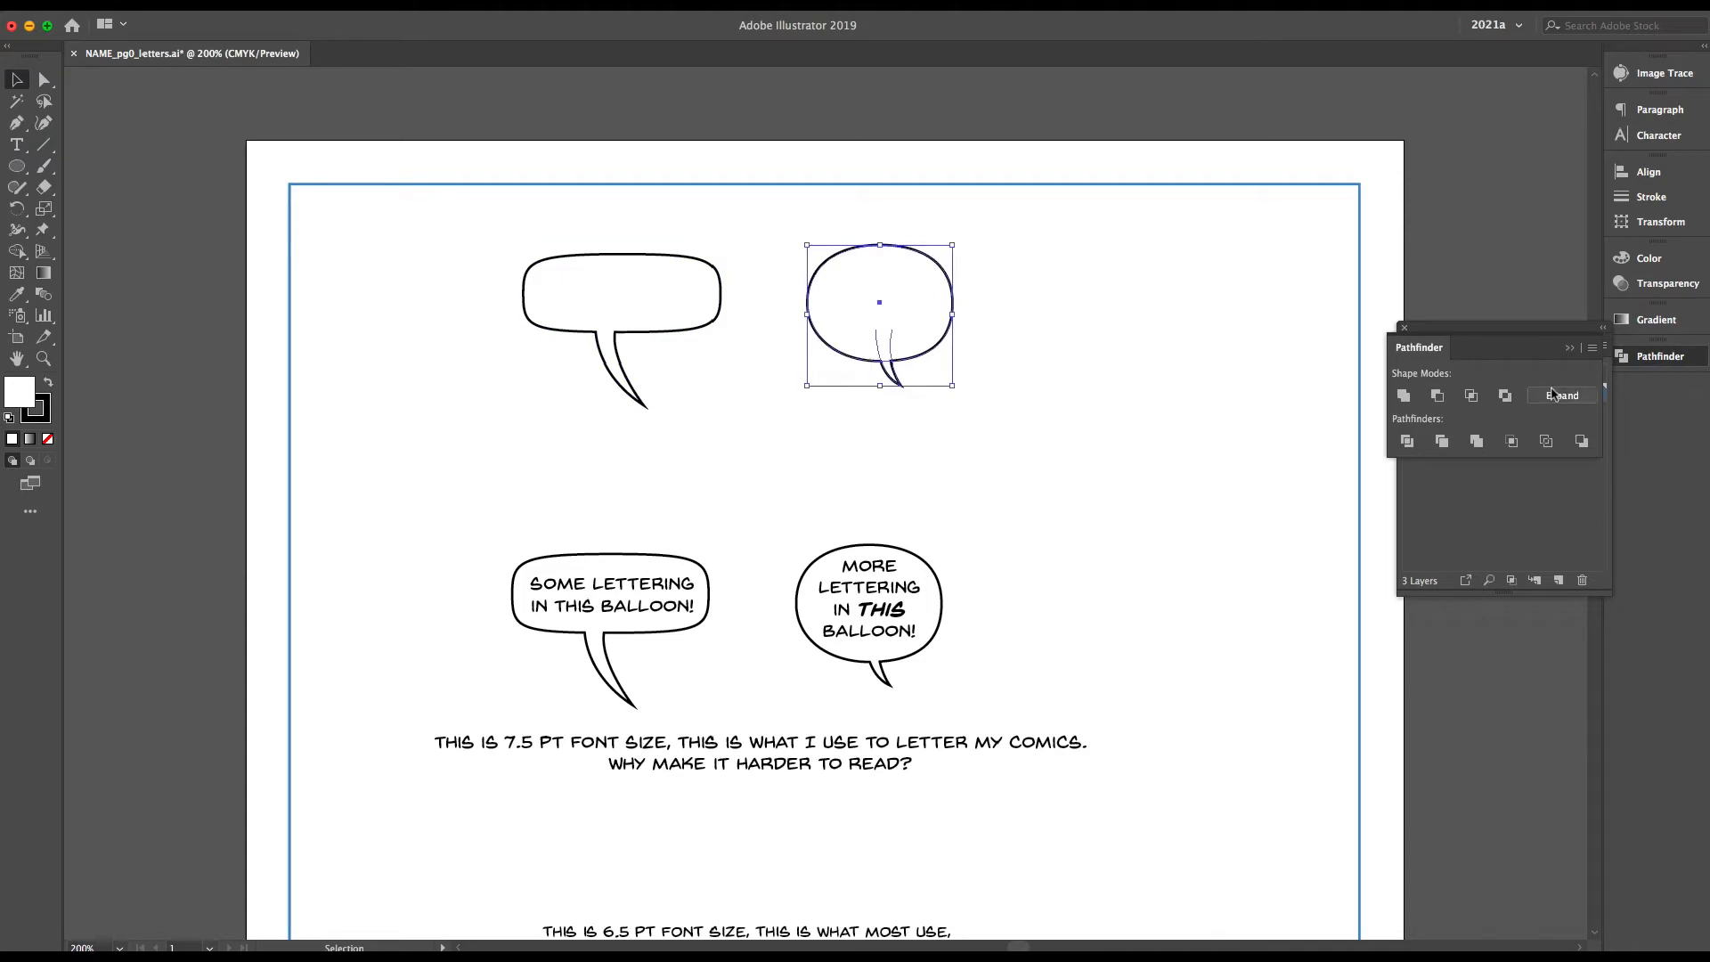
{"action": "left_click", "coordinate": [1563, 396]}
{"action": "key", "text": "a"}
{"action": "key", "text": "super+z"}
Release the compound shapes of both copied balloons into separate ellipses and tails
{"action": "key", "text": "v"}
{"action": "left_click", "coordinate": [681, 332], "text": "shift"}
{"action": "left_click", "coordinate": [1592, 347]}
{"action": "left_click", "coordinate": [1550, 436]}
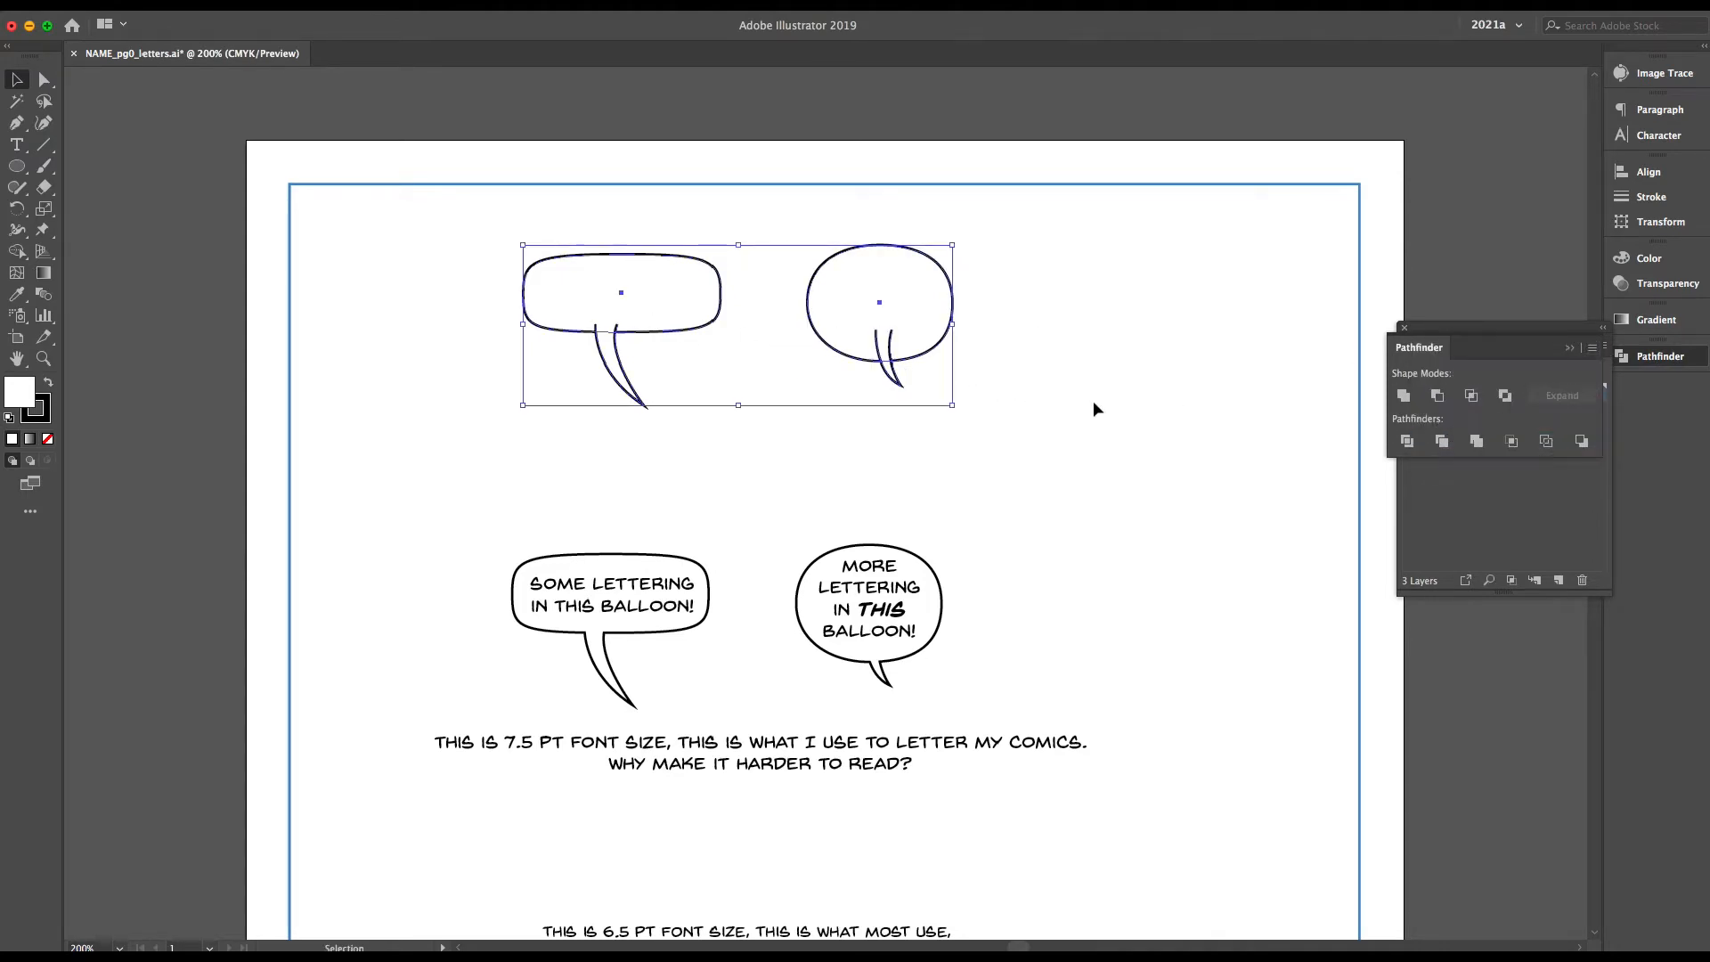
{"action": "left_click", "coordinate": [1093, 403]}
Pull the tails away from the copied balloons and place the round shape below the rounded rectangular one
{"action": "left_click_drag", "start_coordinate": [892, 376], "coordinate": [1121, 400]}
{"action": "left_click_drag", "start_coordinate": [658, 299], "coordinate": [565, 272]}
{"action": "left_click_drag", "start_coordinate": [855, 307], "coordinate": [608, 374]}
Duplicate the rounded rectangular balloon and place the copy below the round balloon
{"action": "left_click", "coordinate": [579, 264]}
{"action": "key", "text": "ctrl+c"}
{"action": "key", "text": "ctrl+v"}
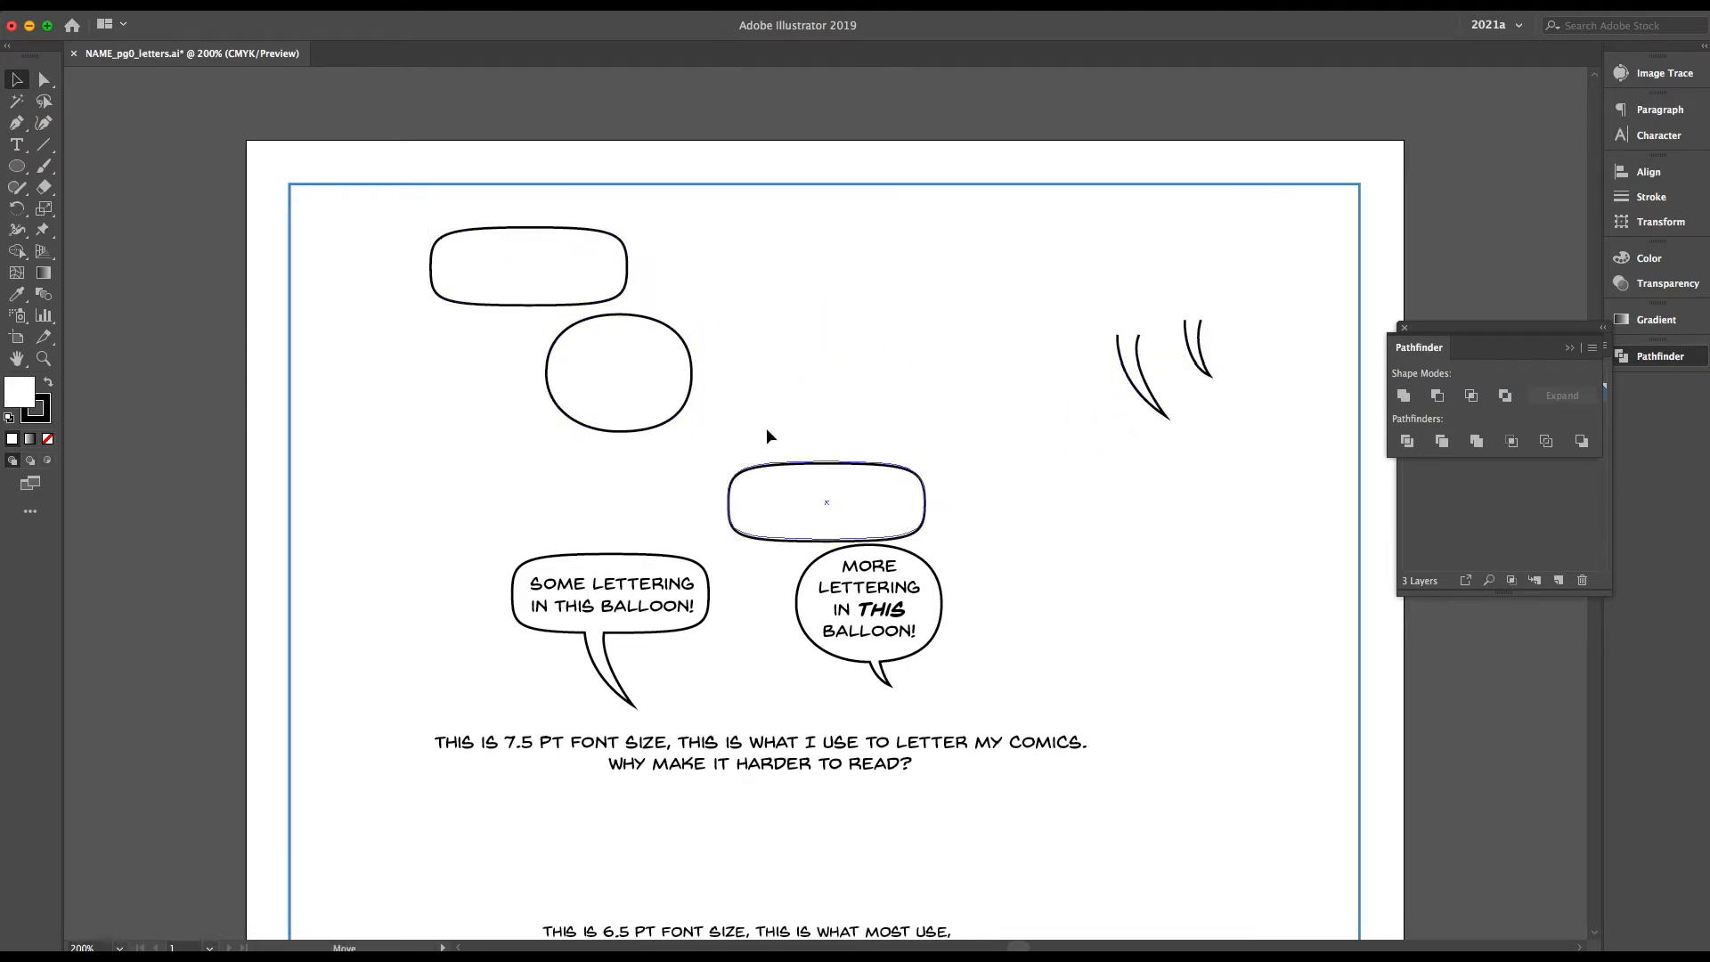
{"action": "left_click_drag", "start_coordinate": [768, 465], "coordinate": [441, 442]}
{"action": "scroll", "coordinate": [443, 574], "scroll_direction": "down", "scroll_amount": 2}
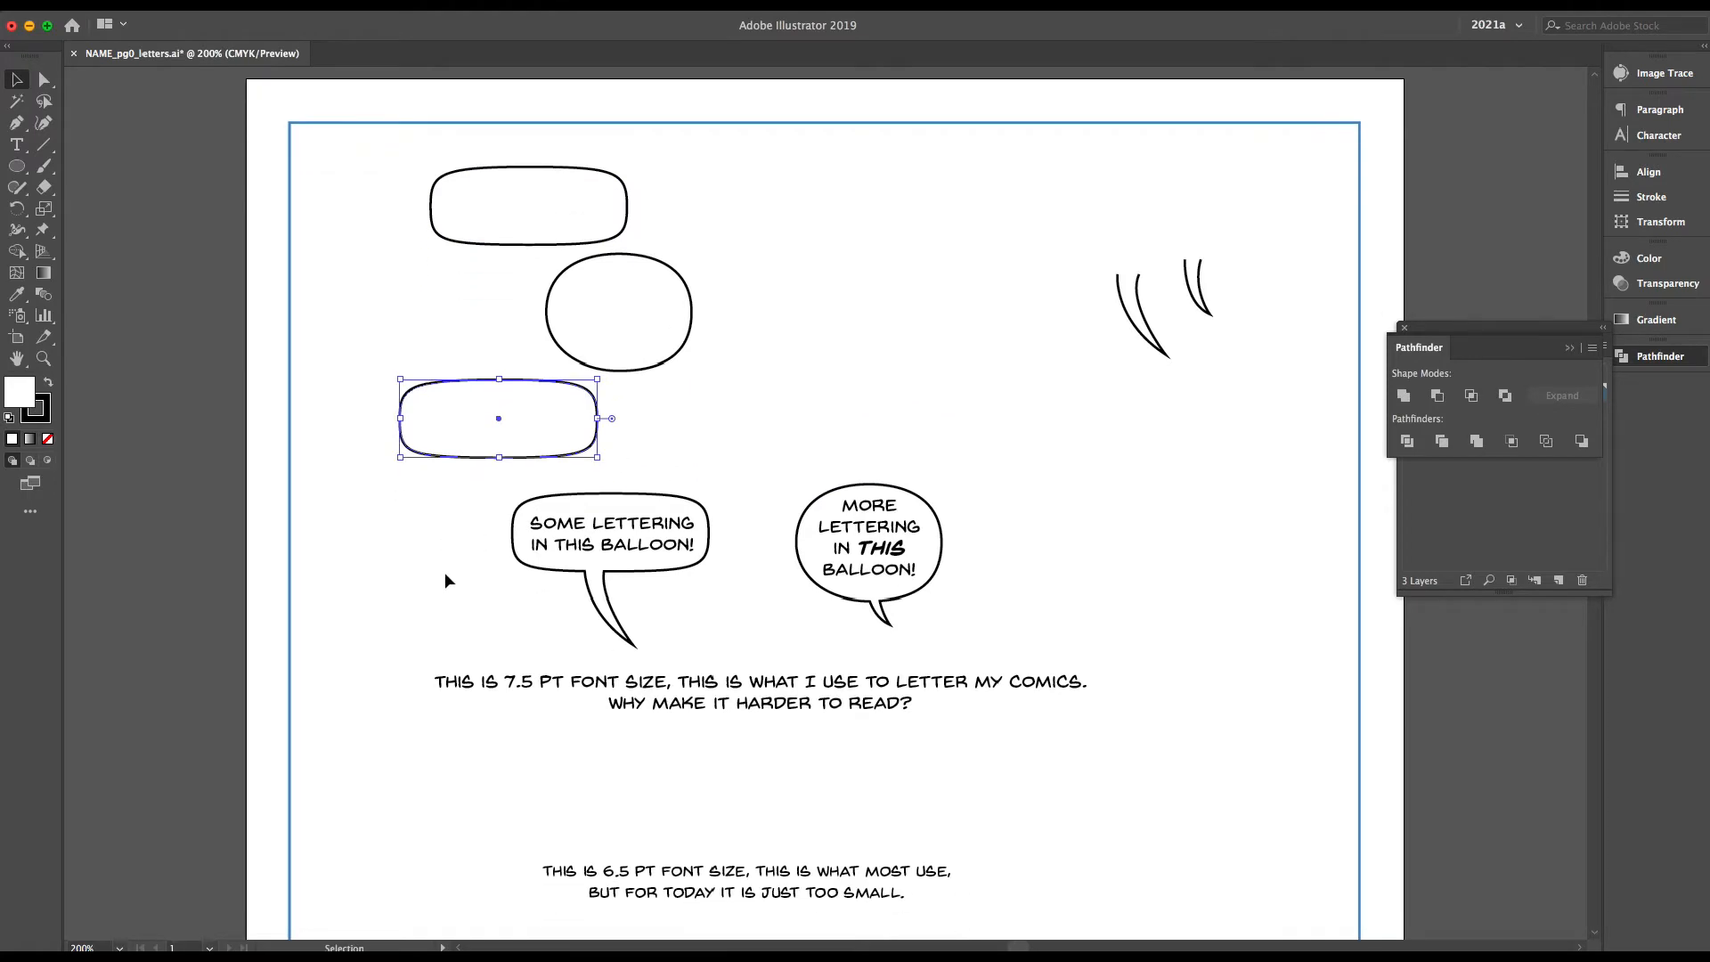
{"action": "scroll", "coordinate": [445, 581], "scroll_direction": "down", "scroll_amount": 3}
Move the two lettered balloons and both font size samples down to the lower half of the page
{"action": "left_click_drag", "start_coordinate": [487, 579], "coordinate": [869, 454]}
{"action": "left_click_drag", "start_coordinate": [714, 330], "coordinate": [868, 456]}
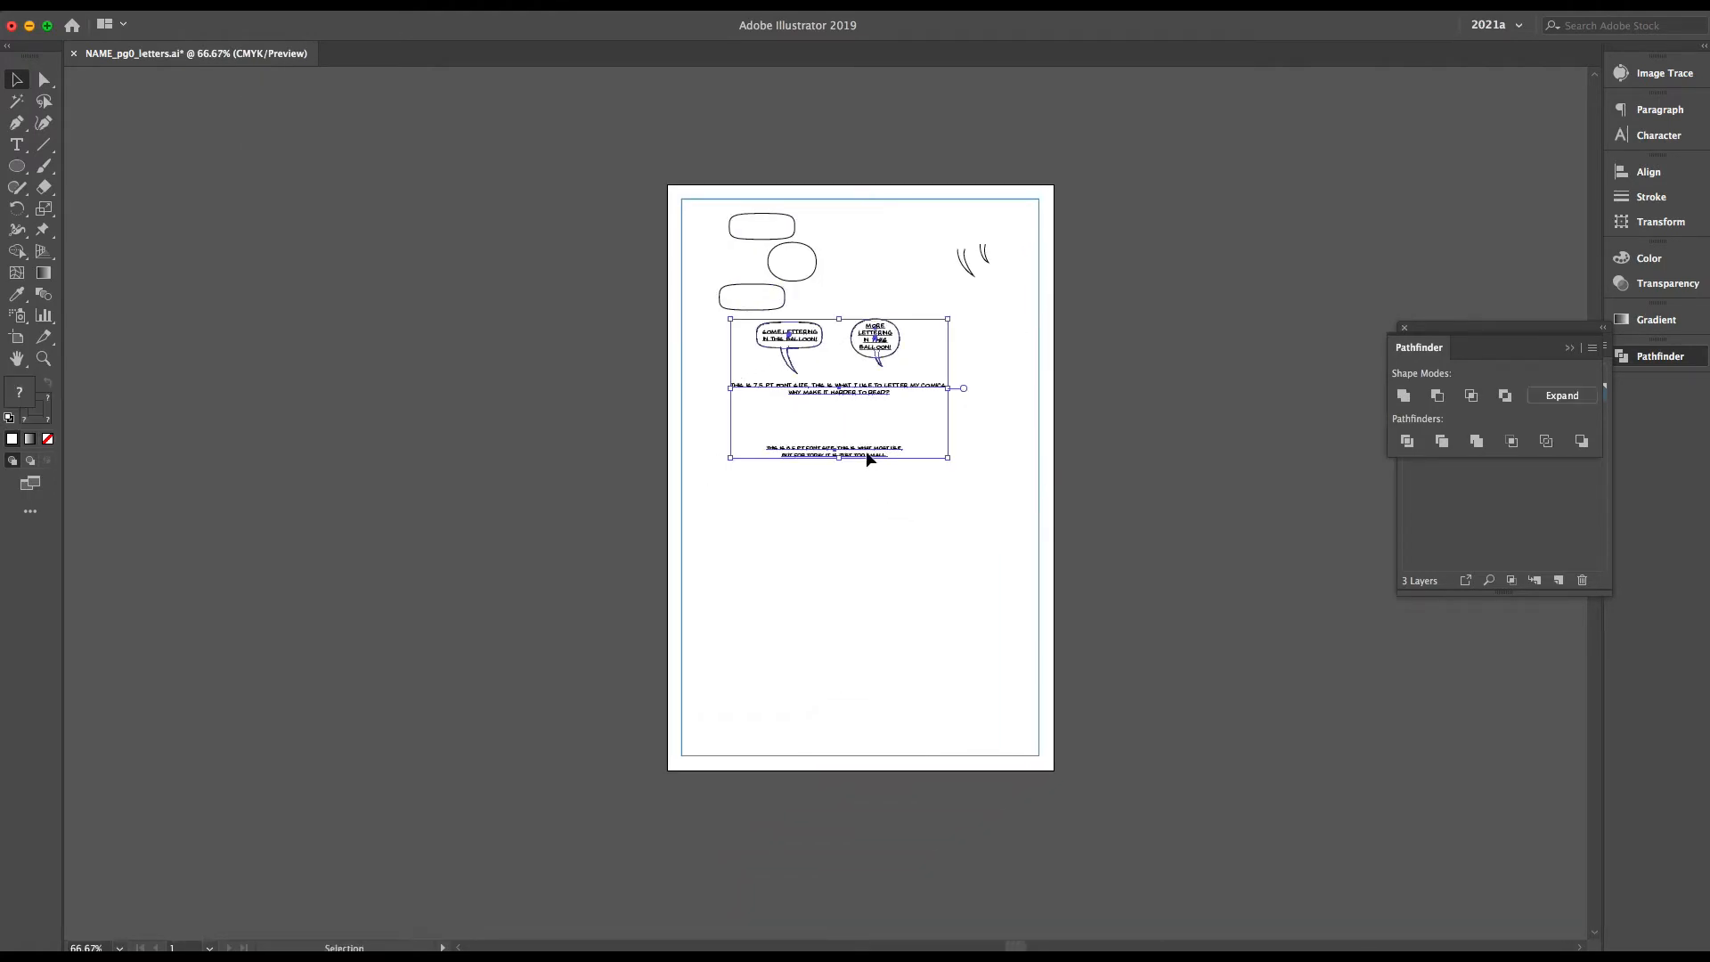
{"action": "left_click_drag", "start_coordinate": [889, 754], "coordinate": [888, 754]}
{"action": "left_click_drag", "start_coordinate": [703, 318], "coordinate": [968, 470]}
{"action": "left_click_drag", "start_coordinate": [873, 343], "coordinate": [888, 616]}
Duplicate the round balloon and place the copy below the lower rounded rectangular balloon
{"action": "scroll", "coordinate": [853, 426], "scroll_direction": "up", "scroll_amount": 2}
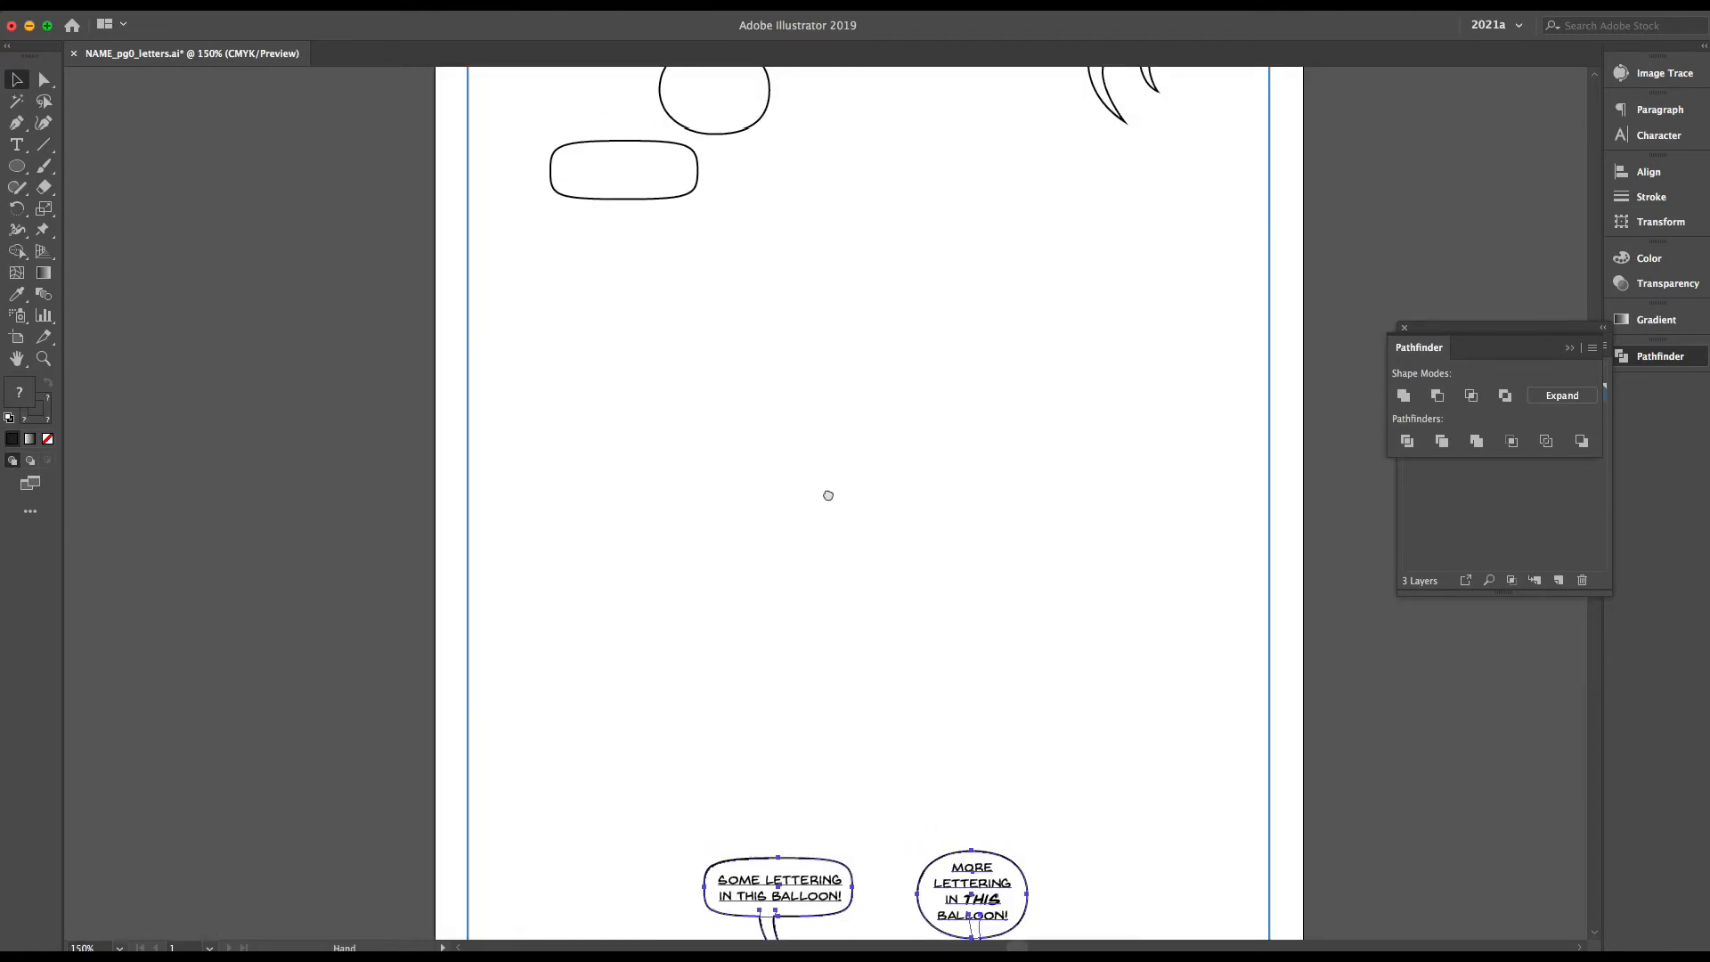
{"action": "scroll", "coordinate": [828, 492], "scroll_direction": "up", "scroll_amount": 3}
{"action": "left_click", "coordinate": [807, 651]}
{"action": "left_click", "coordinate": [706, 546]}
{"action": "key", "text": "super+c"}
{"action": "key", "text": "super+v"}
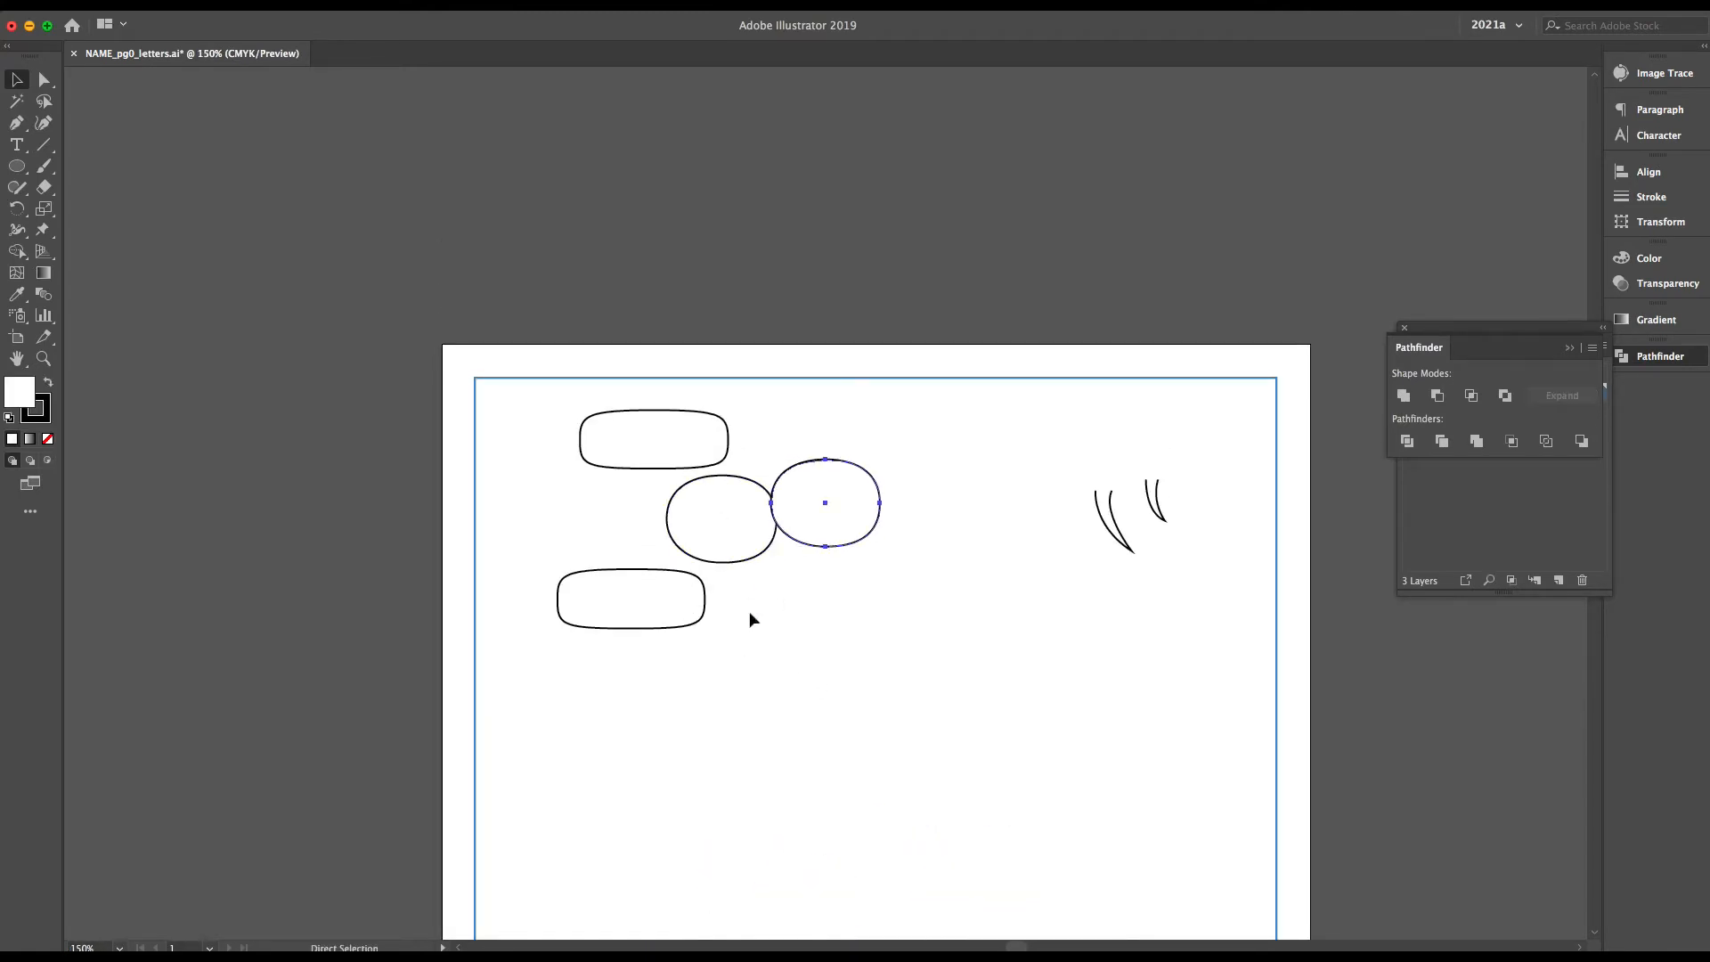
{"action": "left_click_drag", "start_coordinate": [788, 540], "coordinate": [677, 717]}
Stagger the balloons by moving the upper round one outward, the lower round one down and out, and the lower rectangular one slightly up
{"action": "left_click_drag", "start_coordinate": [771, 540], "coordinate": [897, 563]}
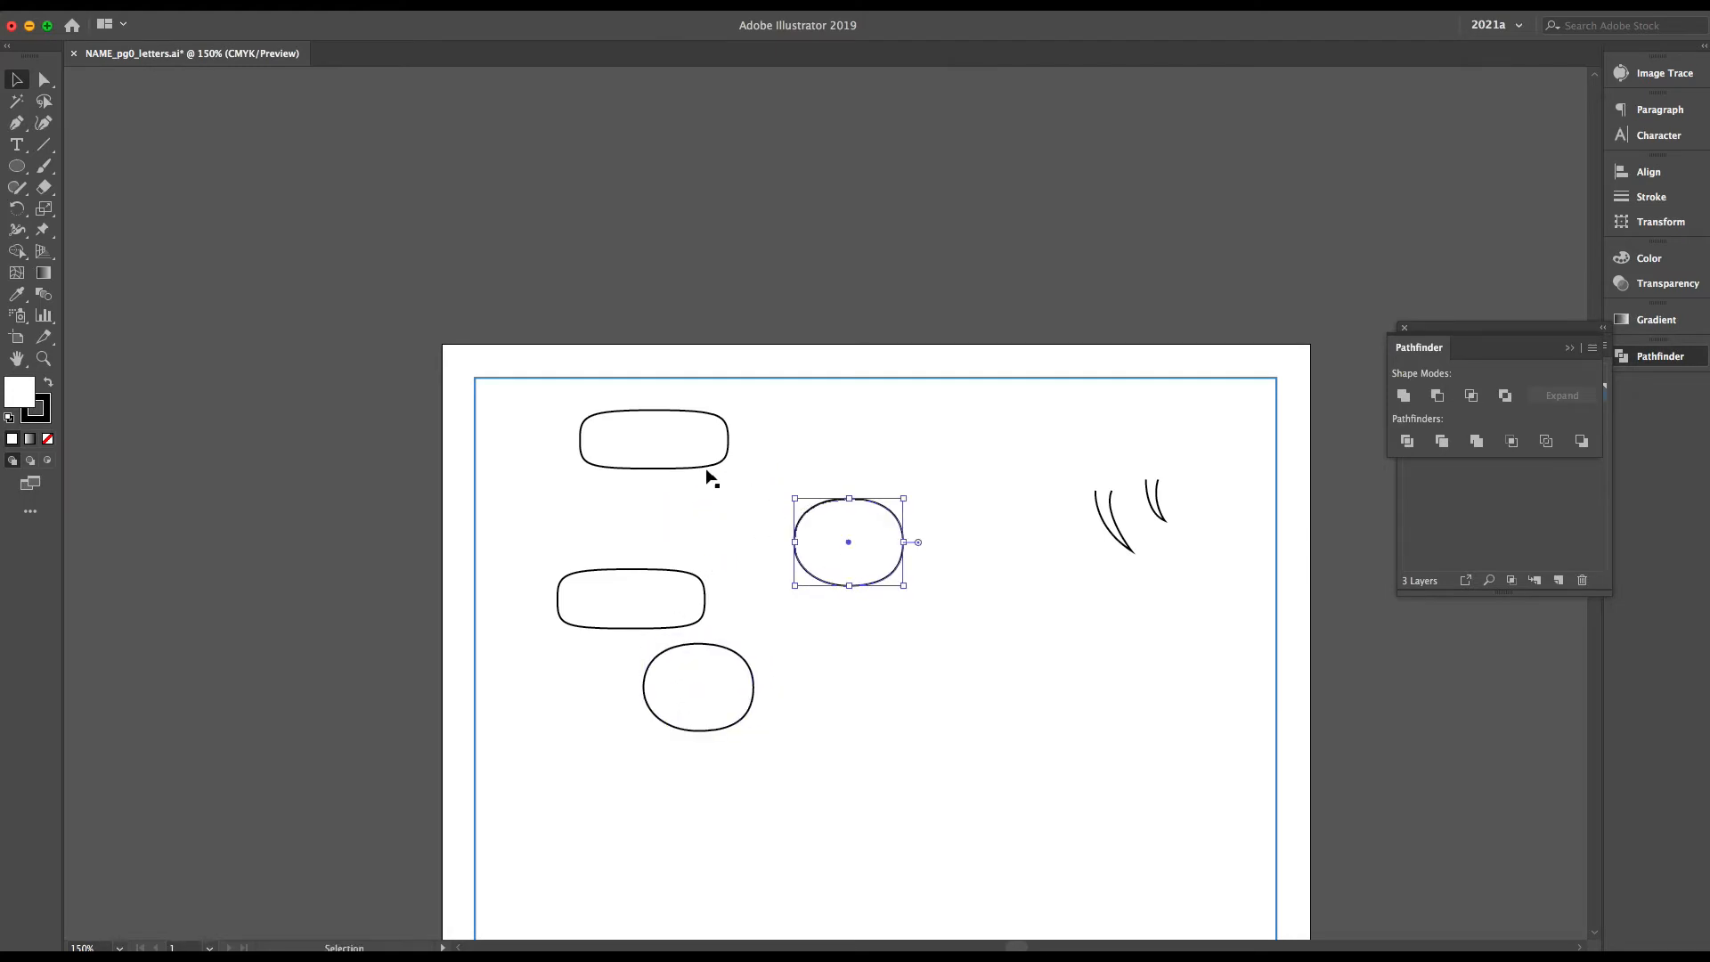
{"action": "left_click", "coordinate": [705, 467]}
{"action": "left_click_drag", "start_coordinate": [730, 662], "coordinate": [785, 714]}
{"action": "left_click_drag", "start_coordinate": [662, 587], "coordinate": [679, 581]}
Try drawing a straight connector between the top rectangular balloon and the upper round balloon with the Pen tool, and undo it
{"action": "left_click", "coordinate": [16, 123]}
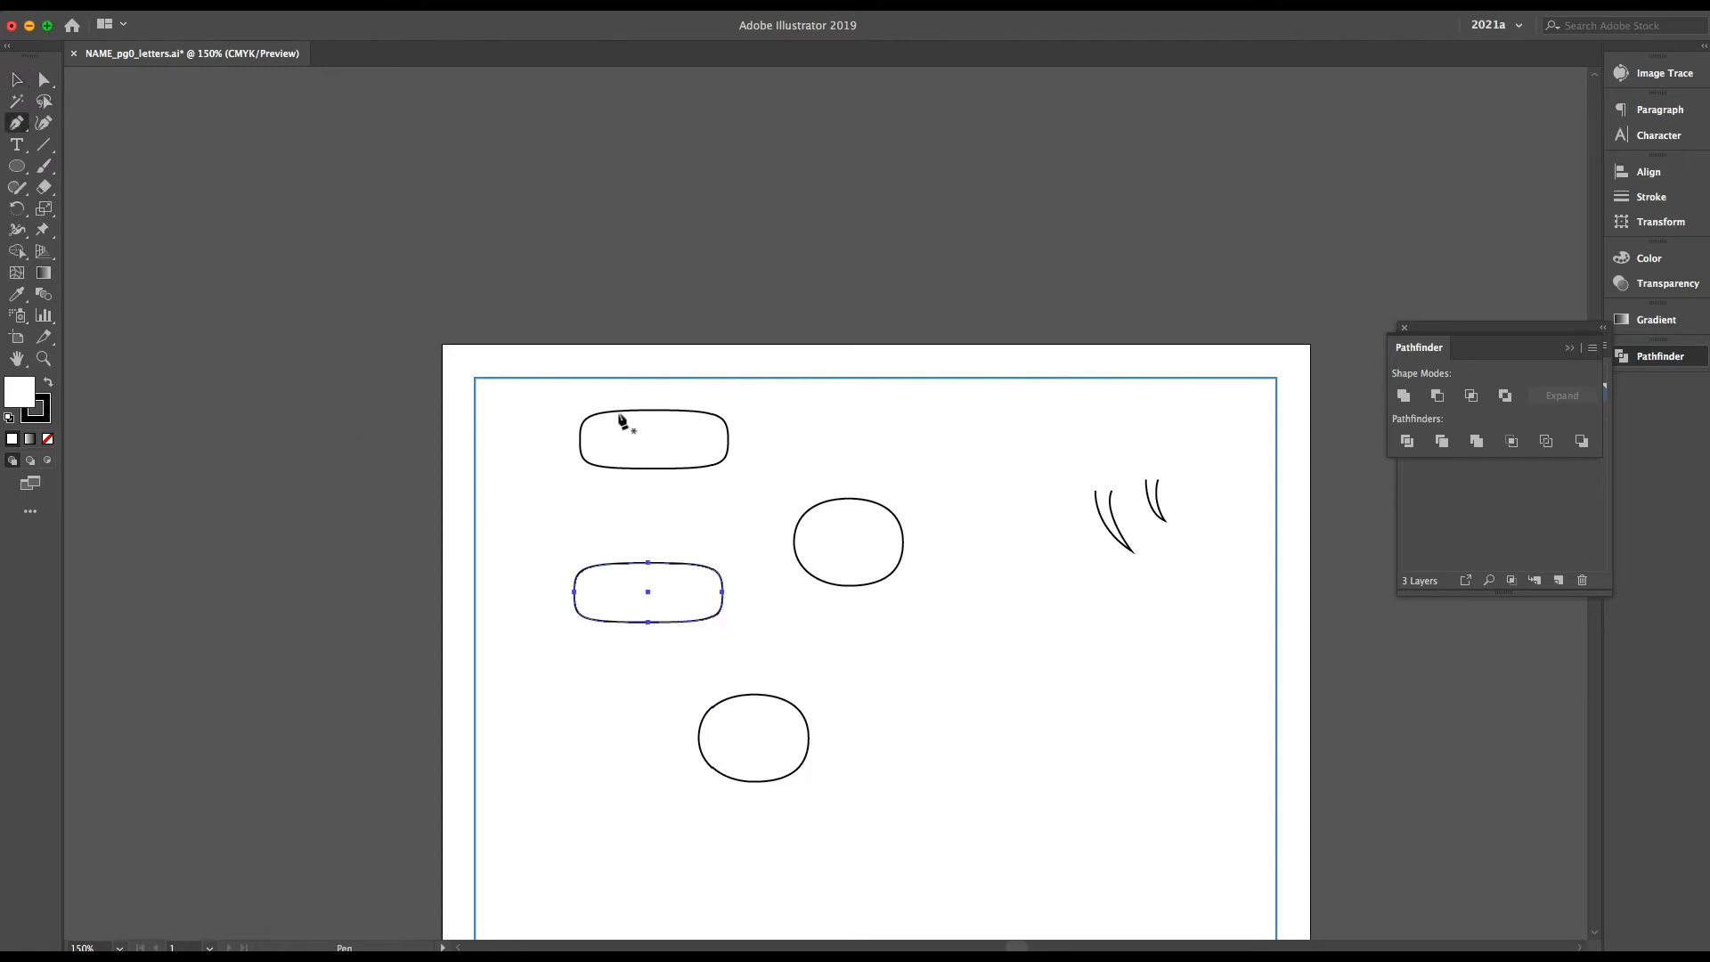
{"action": "key", "text": "super+plus"}
{"action": "left_click_drag", "start_coordinate": [731, 493], "coordinate": [692, 335]}
{"action": "left_click", "coordinate": [673, 289]}
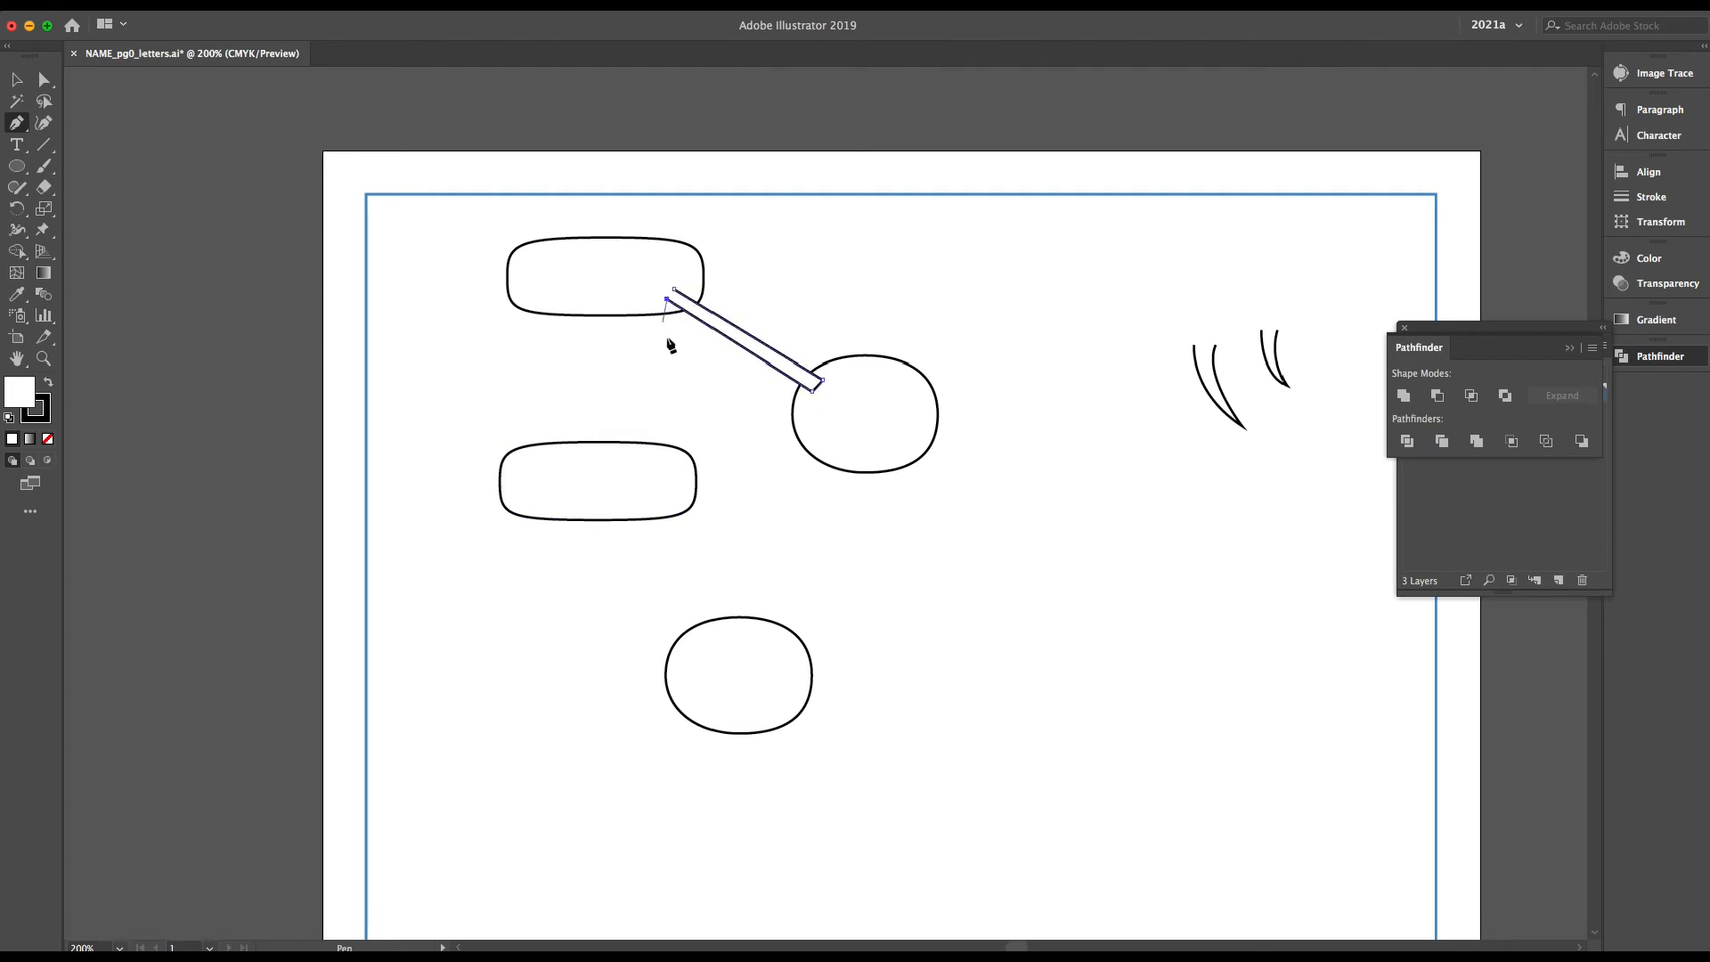
{"action": "key", "text": "super+z"}
{"action": "key", "text": "super+z"}
{"action": "key", "text": "super+z"}
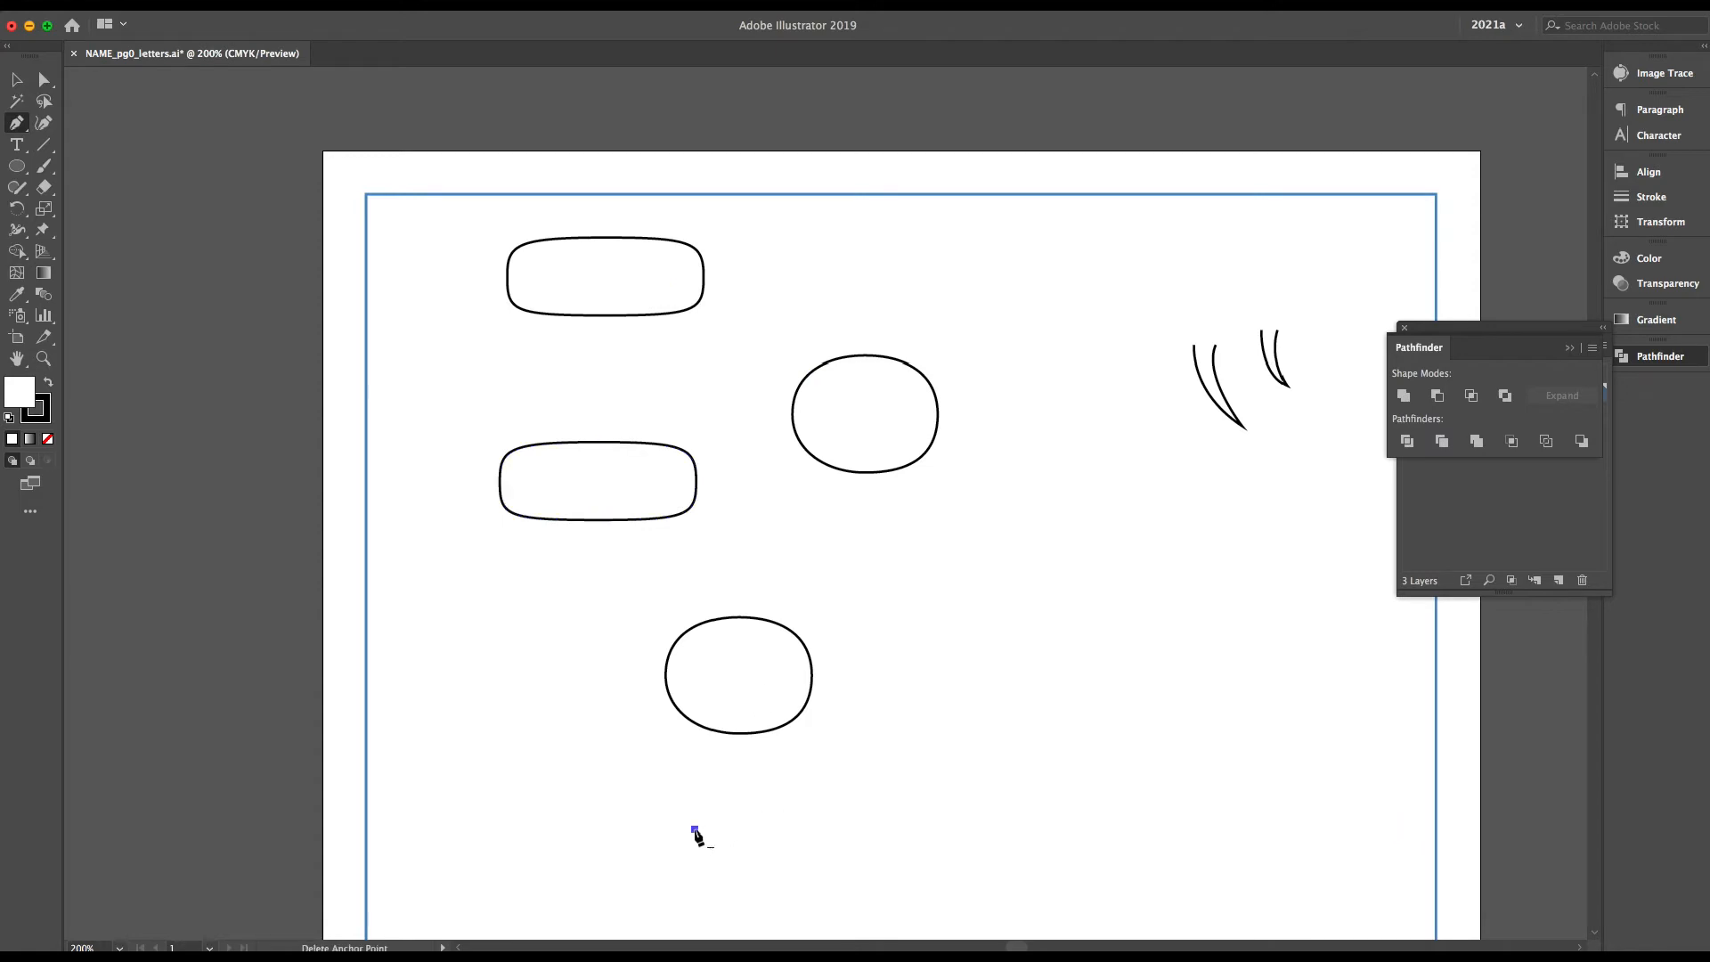
Draw one closed zigzag connector through all four balloons with the Pen tool, ending in a curved tail below the lowest balloon
{"action": "left_click_drag", "start_coordinate": [770, 681], "coordinate": [770, 650]}
{"action": "left_click", "coordinate": [660, 504]}
{"action": "left_click", "coordinate": [845, 453]}
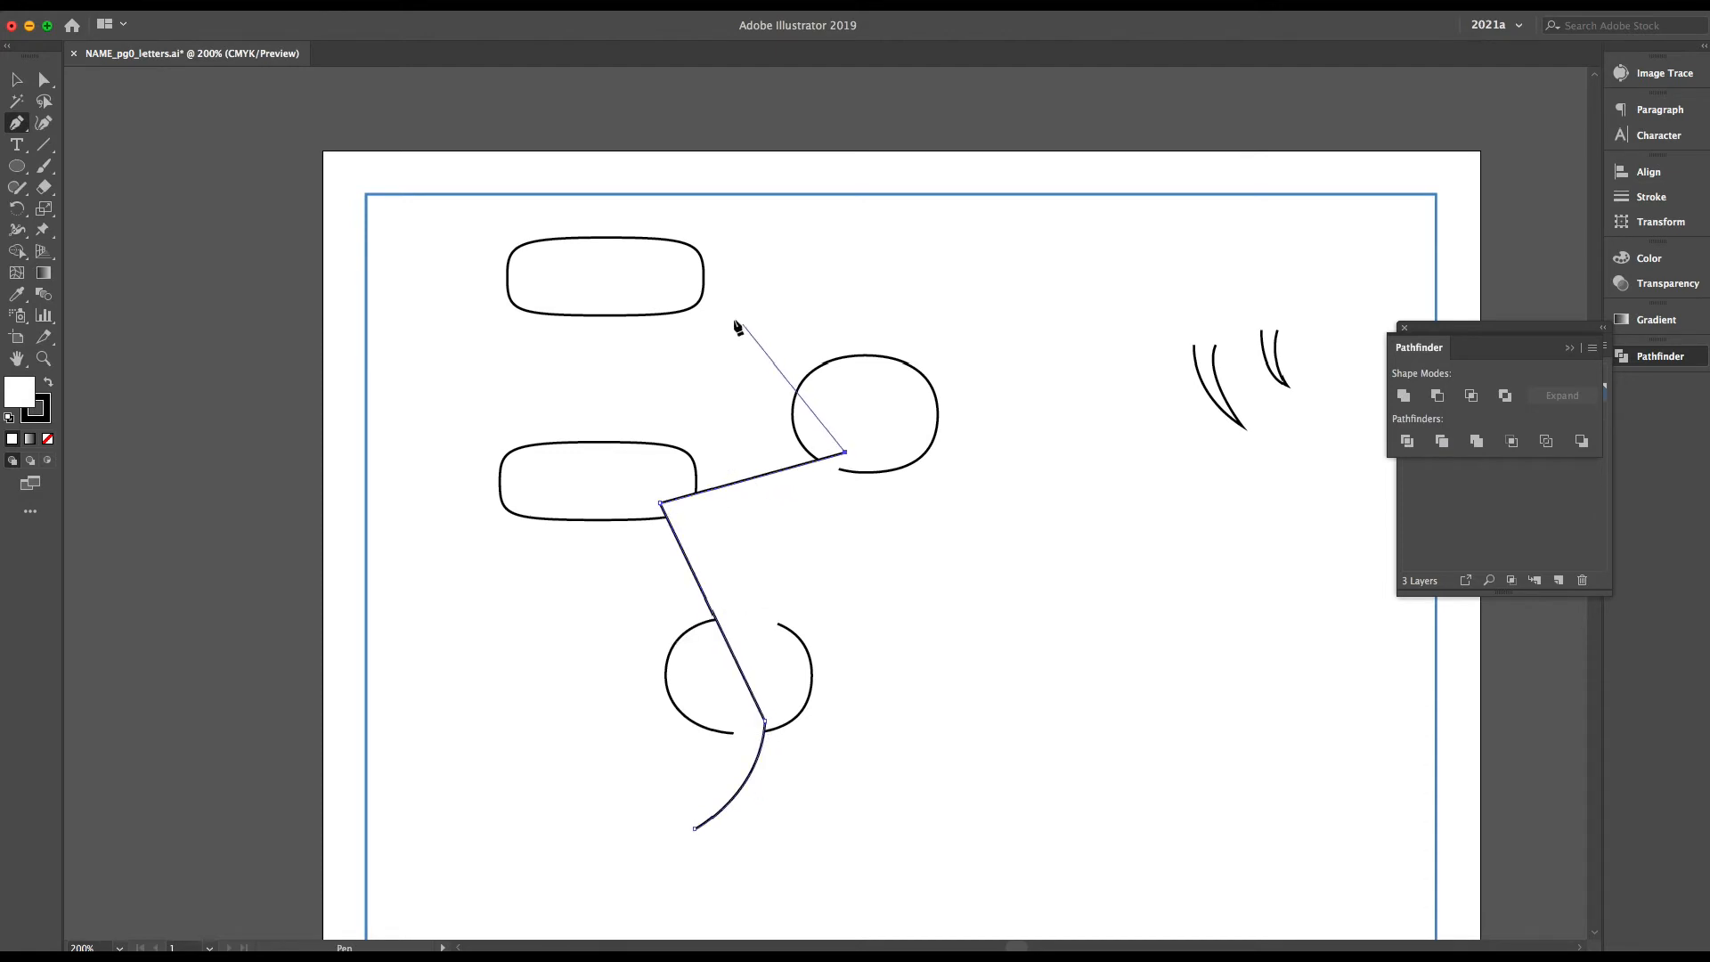
{"action": "left_click", "coordinate": [682, 280]}
{"action": "left_click", "coordinate": [824, 399]}
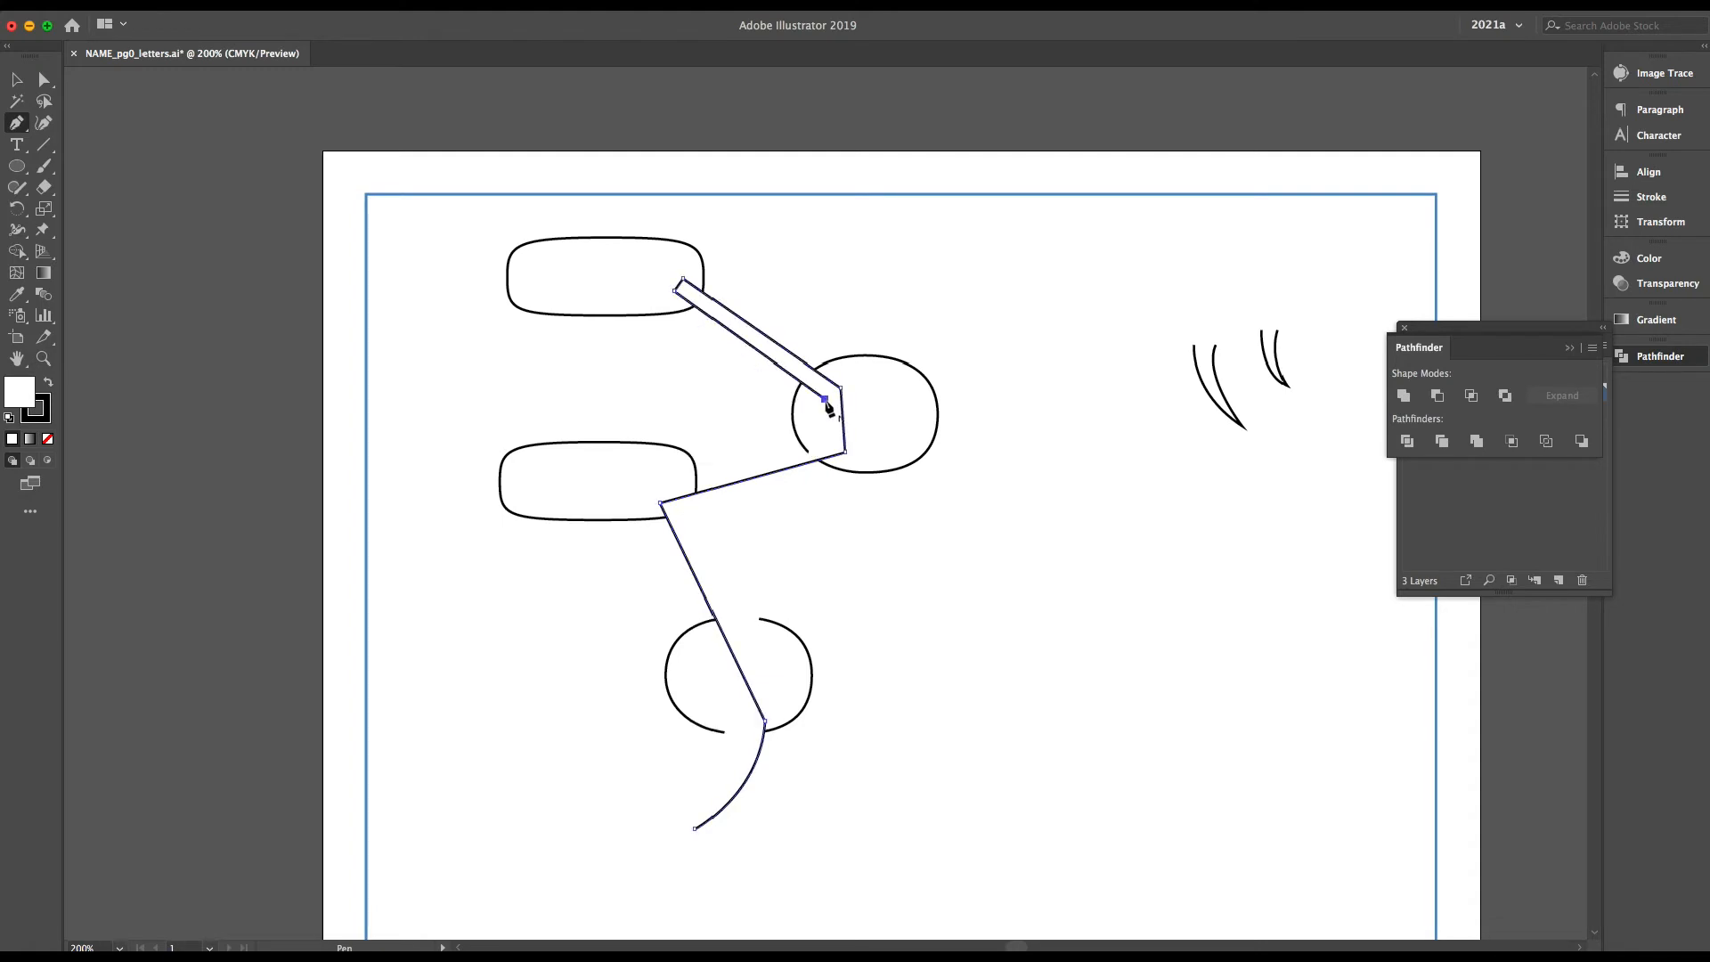
{"action": "left_click", "coordinate": [635, 494]}
{"action": "left_click", "coordinate": [748, 724]}
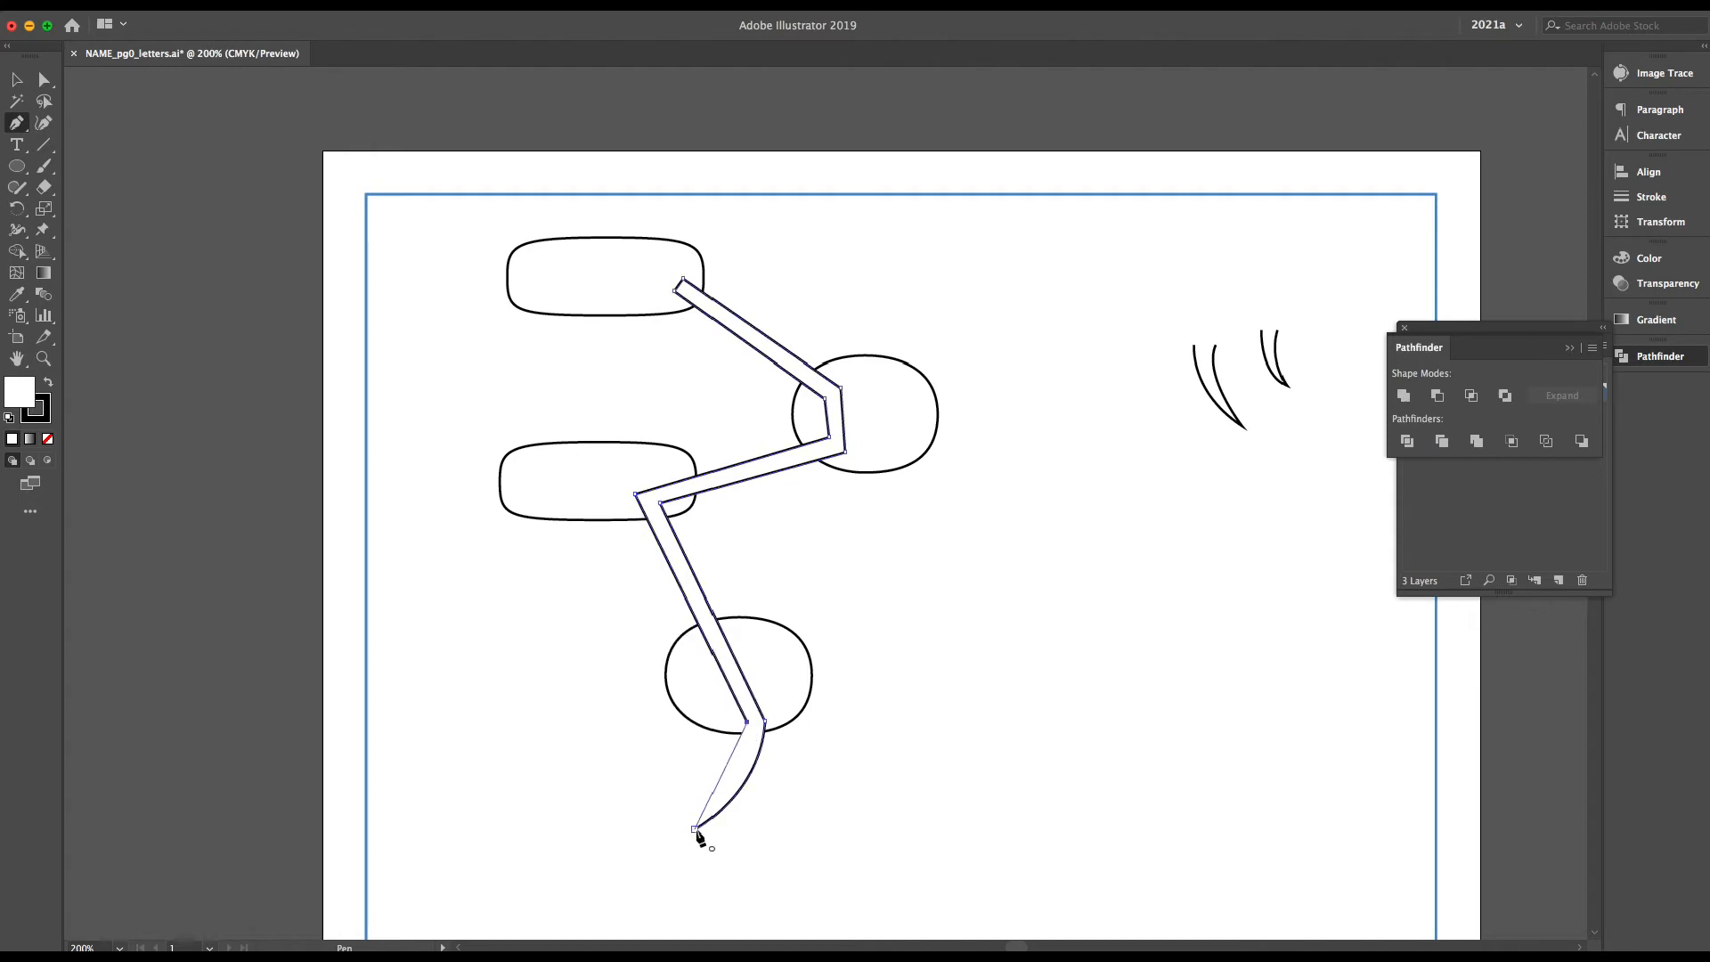
{"action": "left_click_drag", "start_coordinate": [695, 829], "coordinate": [664, 837]}
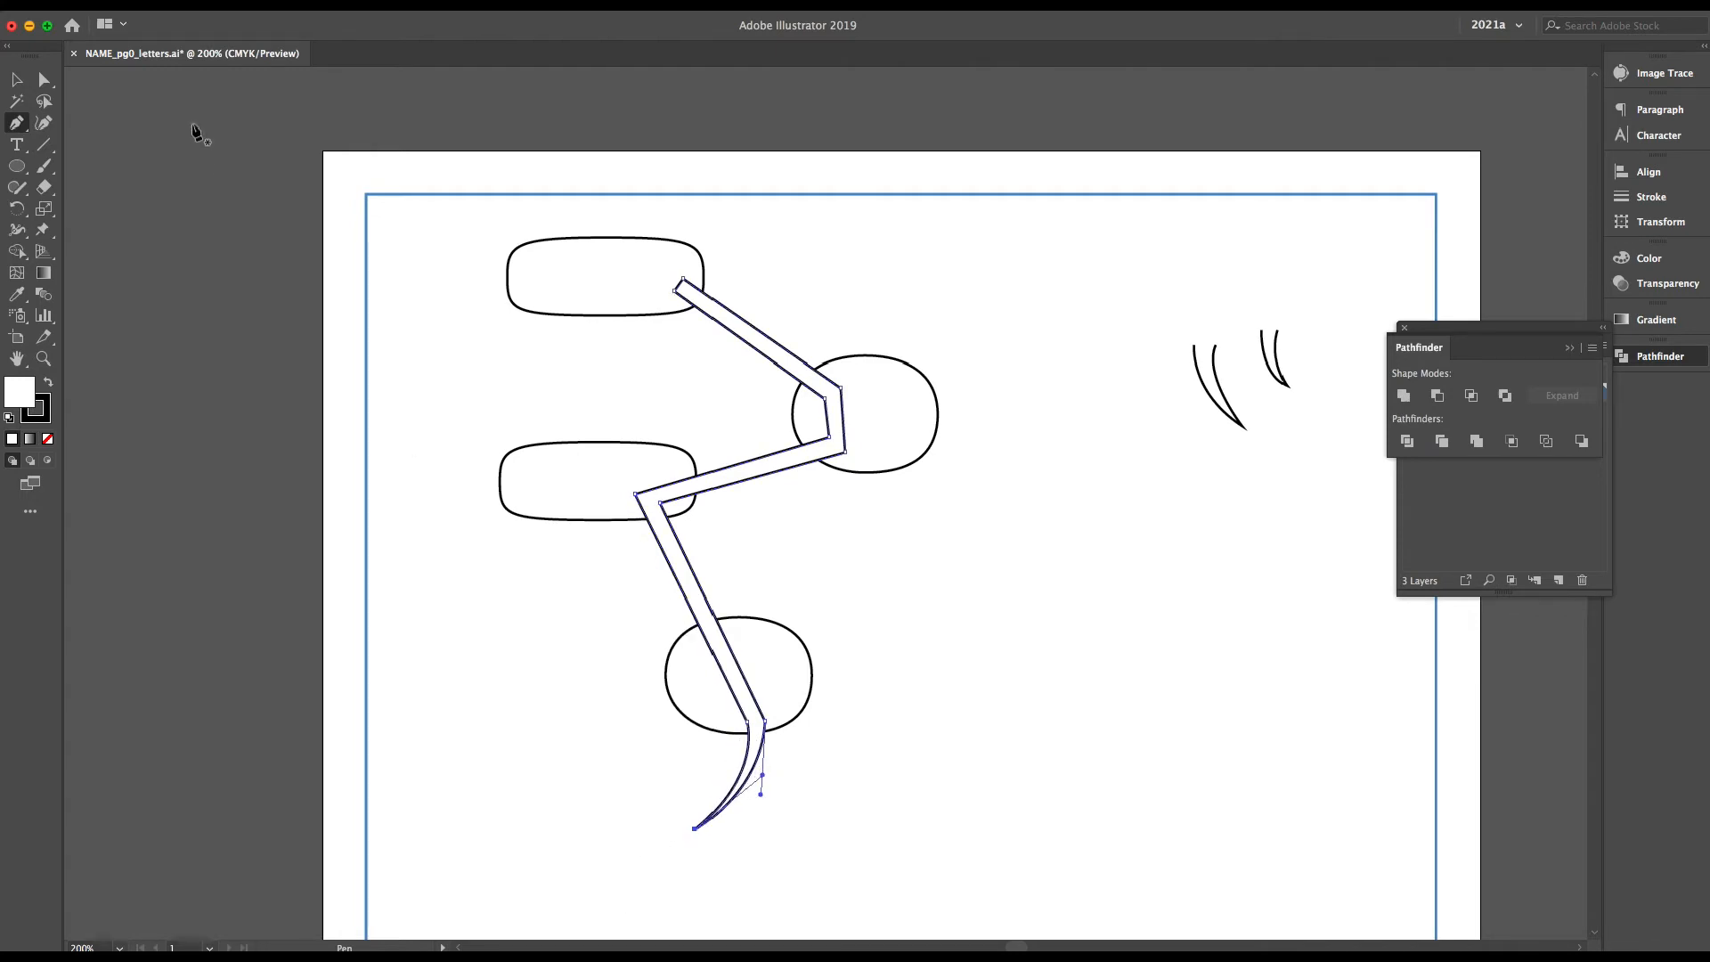
{"action": "left_click", "coordinate": [16, 79]}
{"action": "left_click", "coordinate": [1061, 506]}
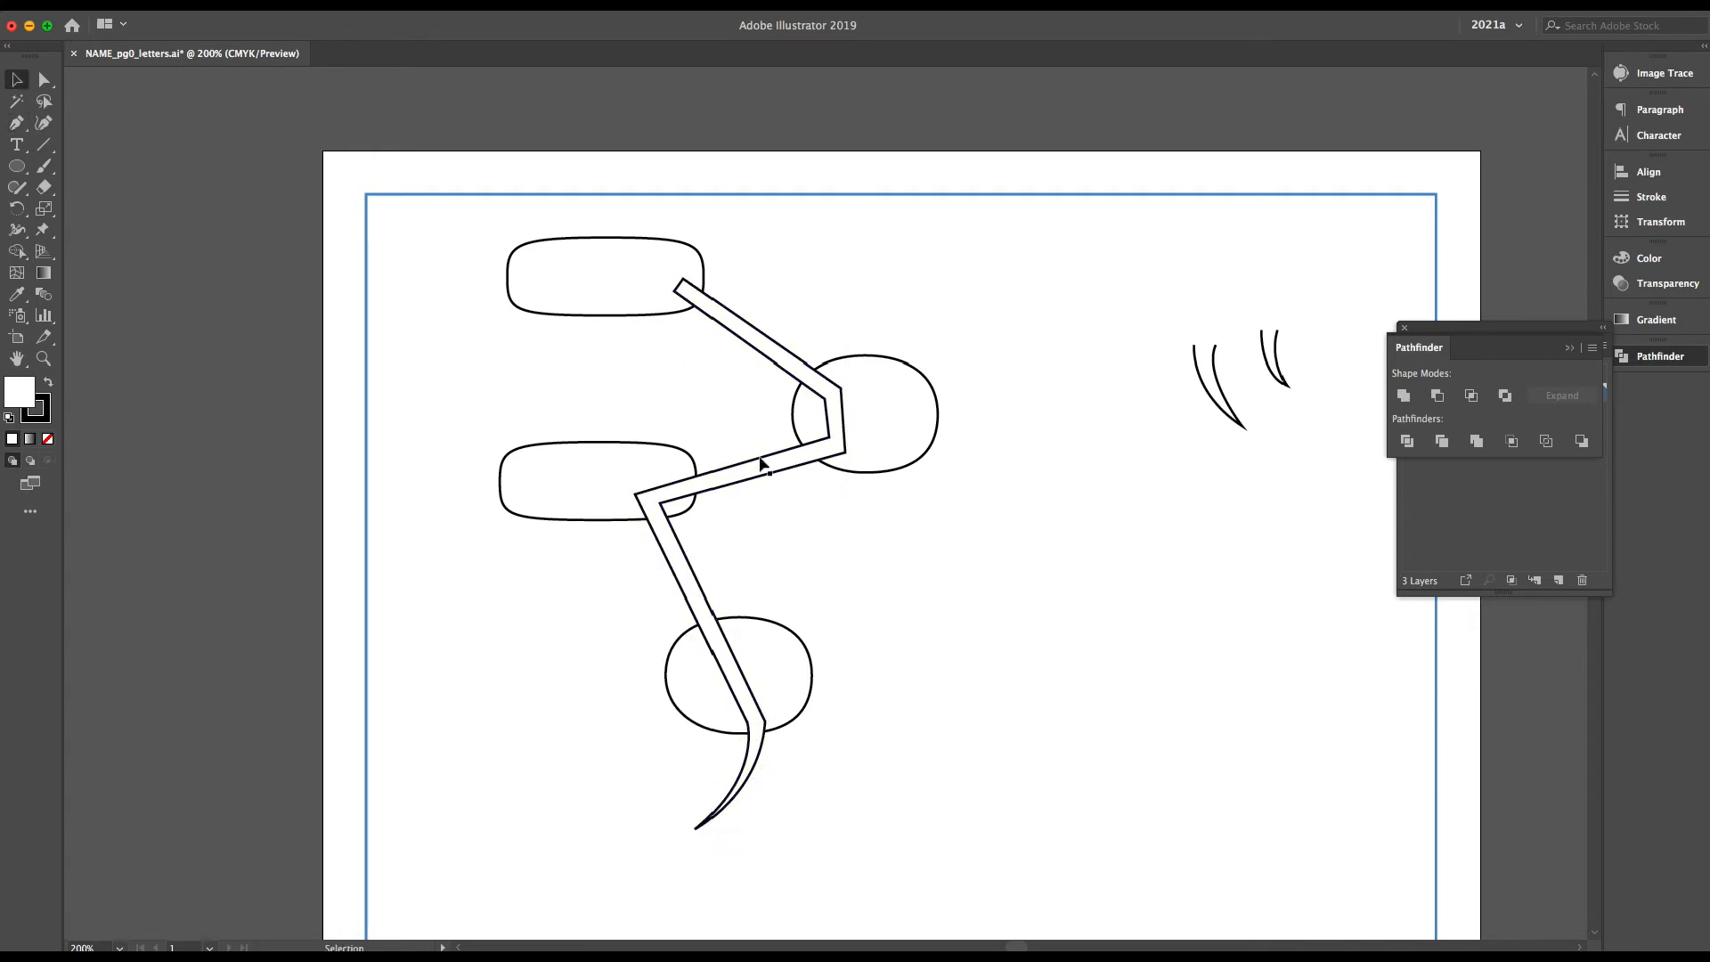
Select the four balloons and the connector together and combine them into one compound shape with Pathfinder
{"action": "left_click", "coordinate": [641, 295]}
{"action": "left_click", "coordinate": [837, 385], "text": "shift"}
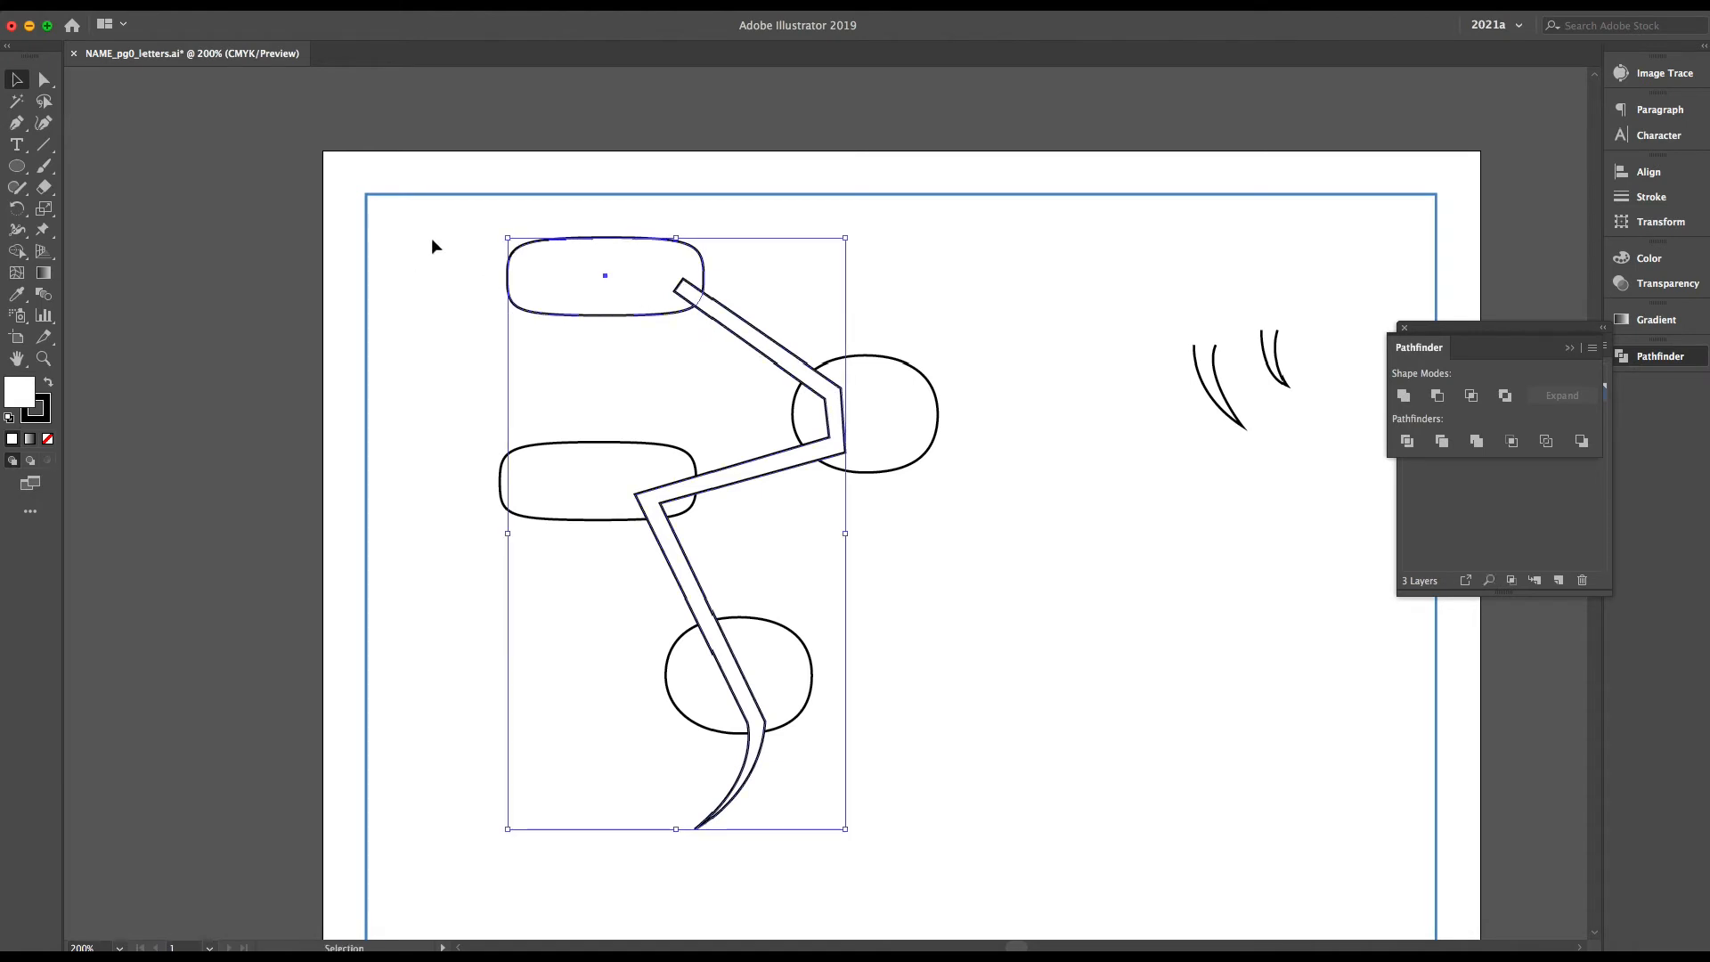
{"action": "left_click_drag", "start_coordinate": [459, 224], "coordinate": [999, 821]}
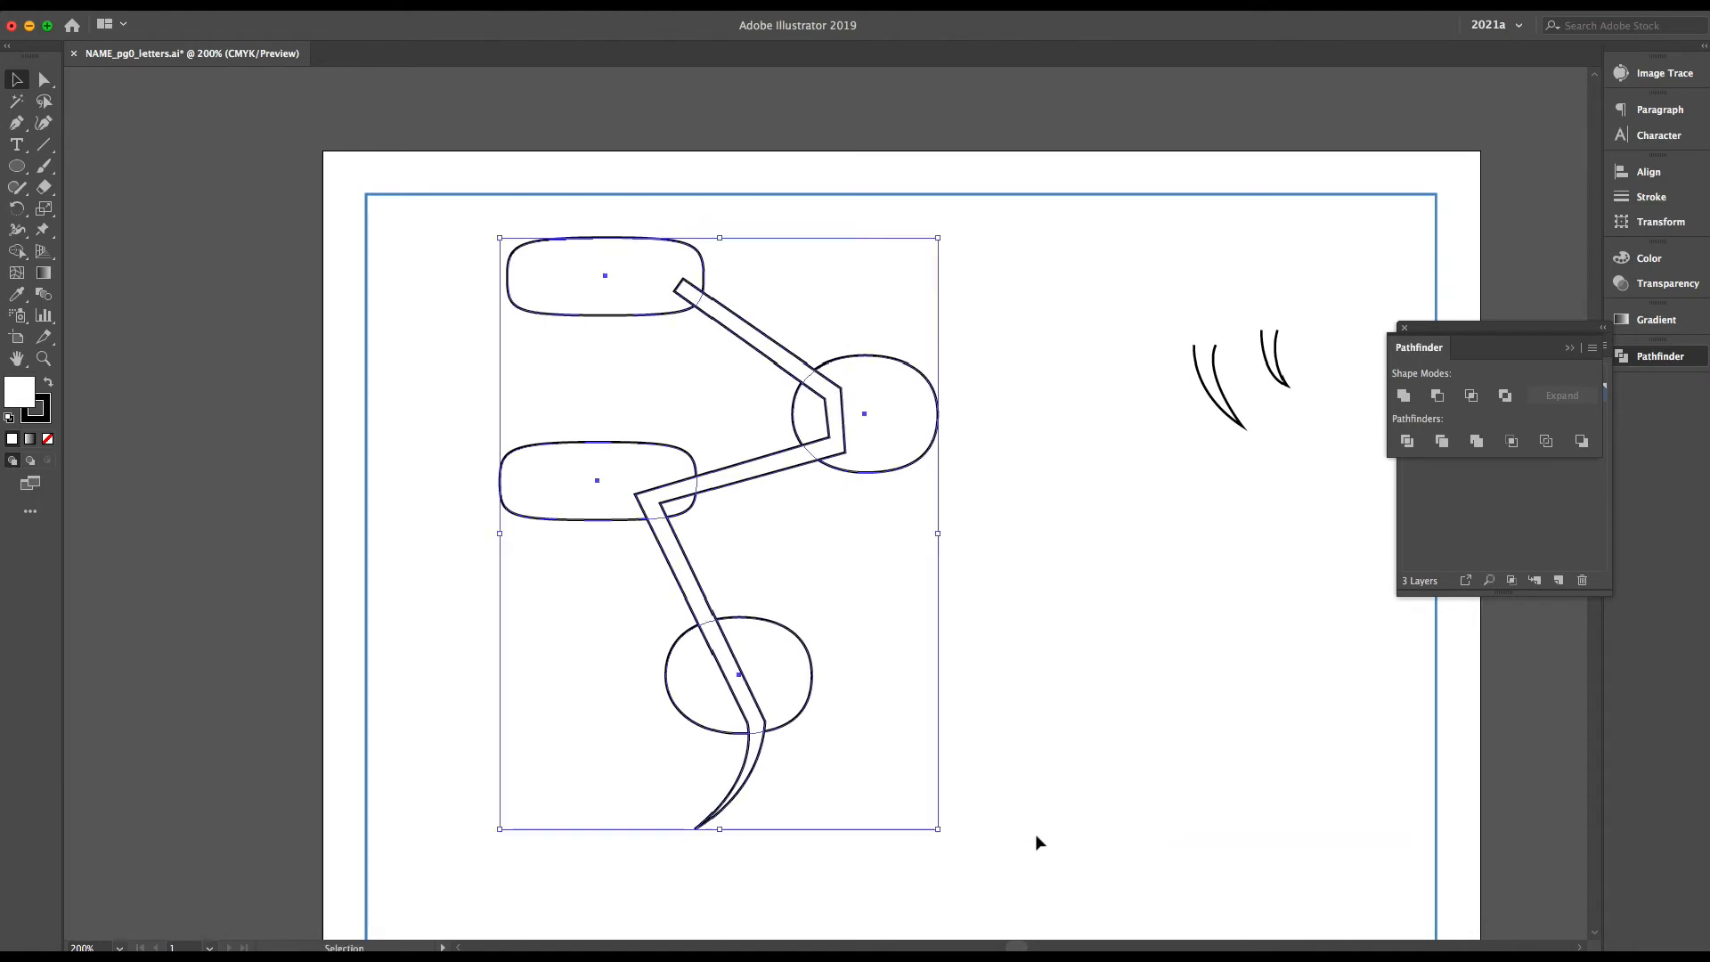
{"action": "left_click", "coordinate": [1592, 348]}
{"action": "left_click", "coordinate": [1550, 420]}
{"action": "left_click", "coordinate": [816, 542]}
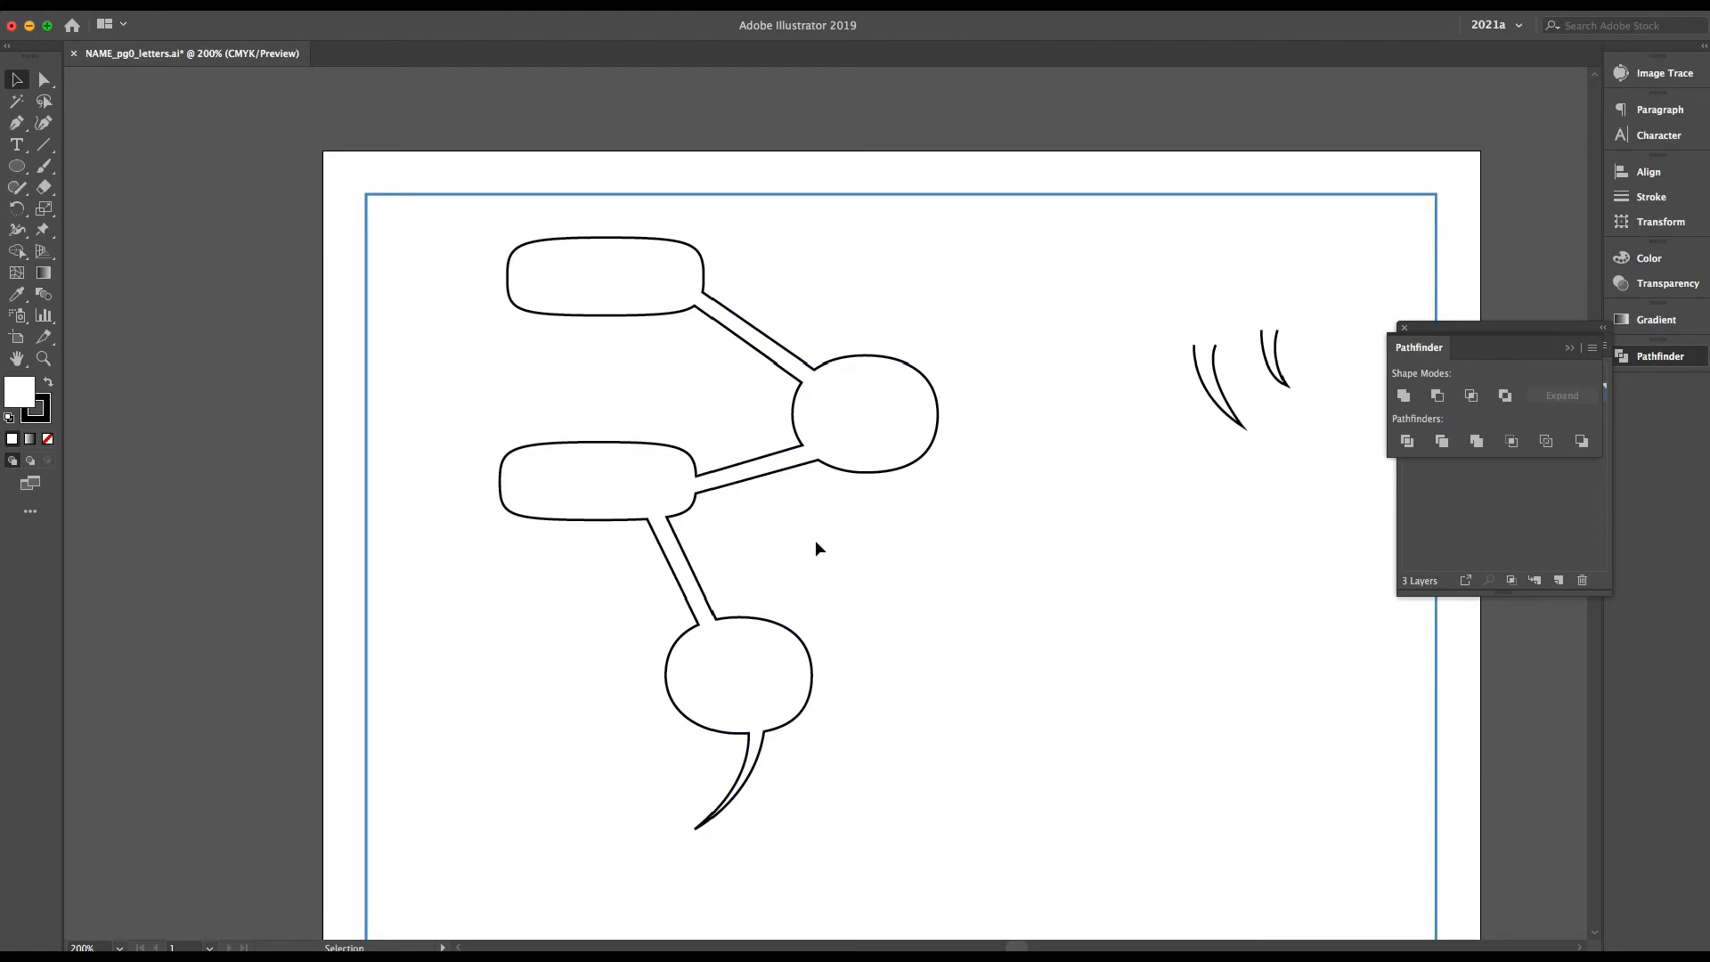
Cut the "SOME LETTERING IN THIS BALLOON!" text from the lower rectangular balloon and paste it into the top balloon of the chain
{"action": "scroll", "coordinate": [1133, 559], "scroll_direction": "down", "scroll_amount": 10}
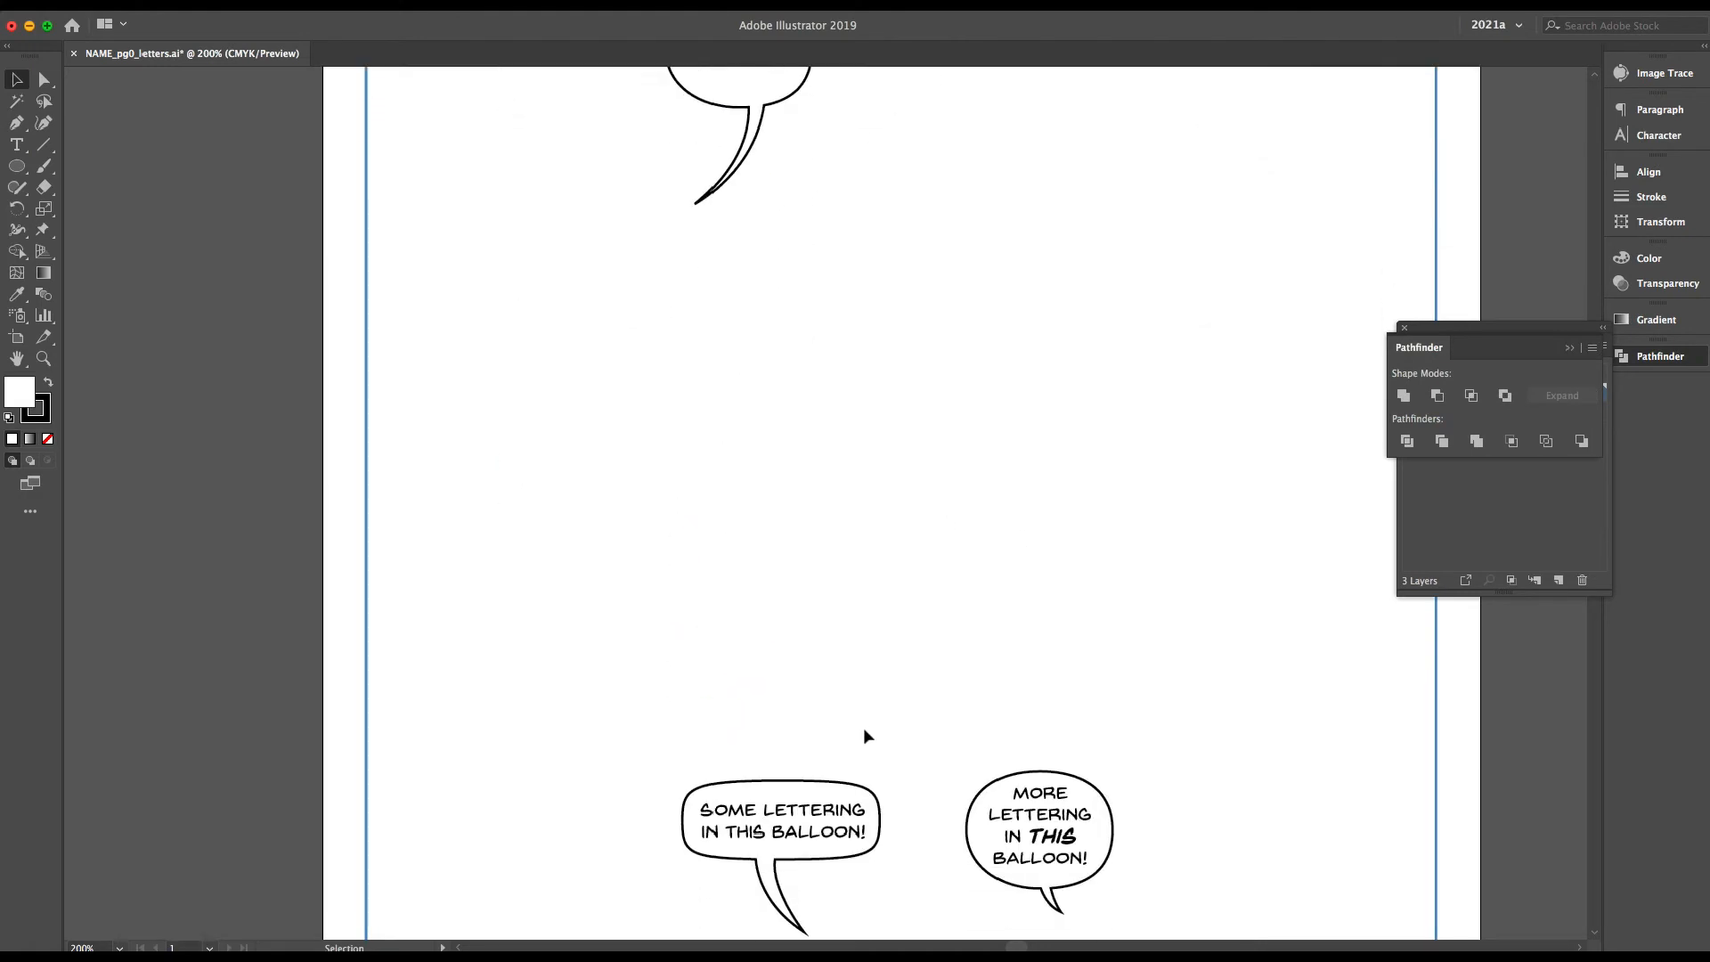
{"action": "left_click", "coordinate": [844, 818]}
{"action": "key", "text": "ctrl+x"}
{"action": "scroll", "coordinate": [892, 734], "scroll_direction": "up", "scroll_amount": 9}
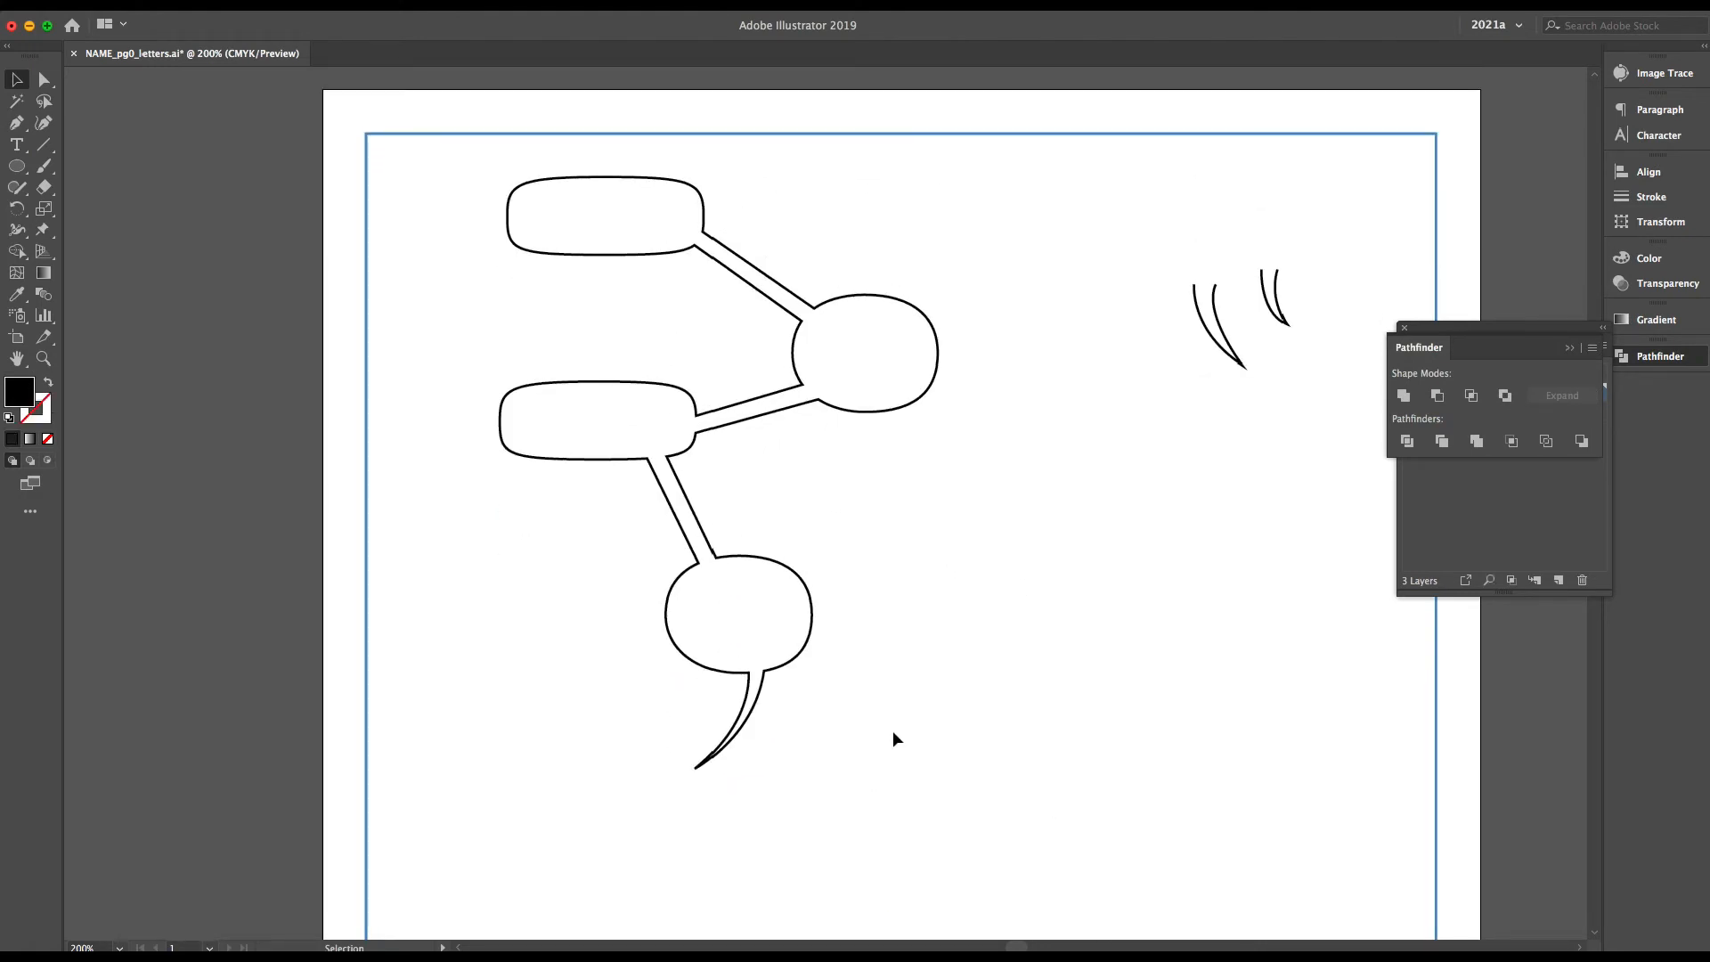
{"action": "key", "text": "ctrl+v"}
{"action": "left_click_drag", "start_coordinate": [854, 506], "coordinate": [638, 215]}
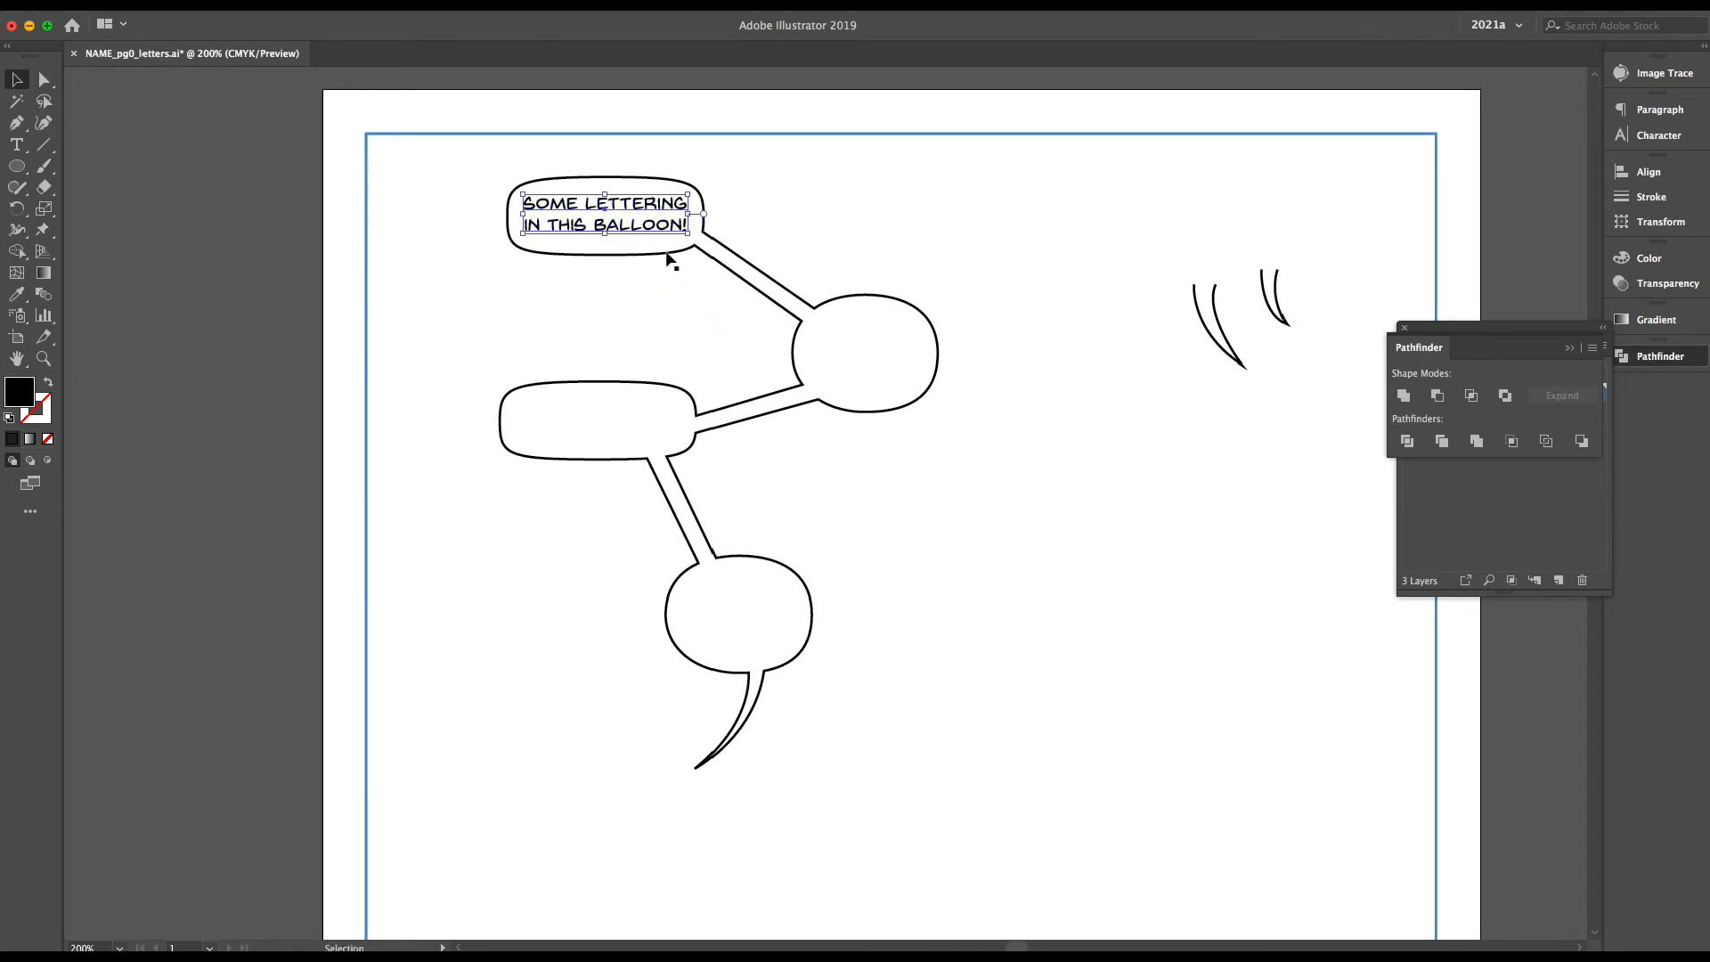
Paste another copy of the lettering over the upper round balloon of the chain
{"action": "key", "text": "ctrl+v"}
{"action": "left_click_drag", "start_coordinate": [835, 506], "coordinate": [910, 351]}
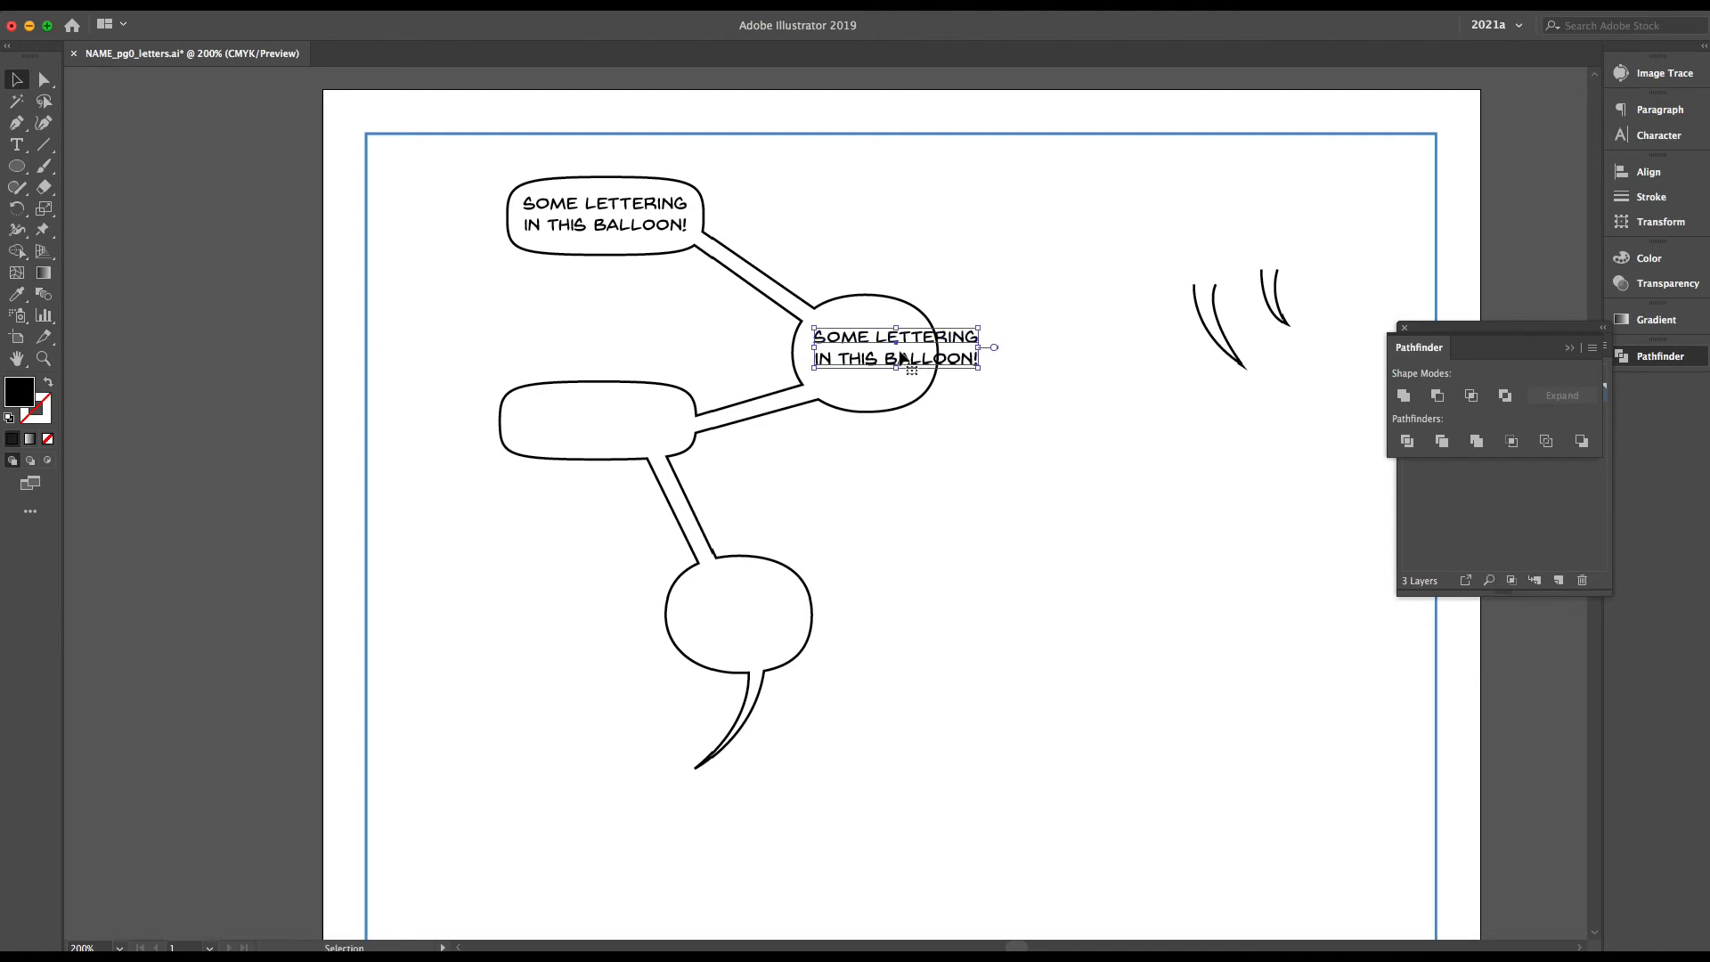
{"action": "double_click", "coordinate": [901, 357]}
{"action": "key", "text": "ctrl+a"}
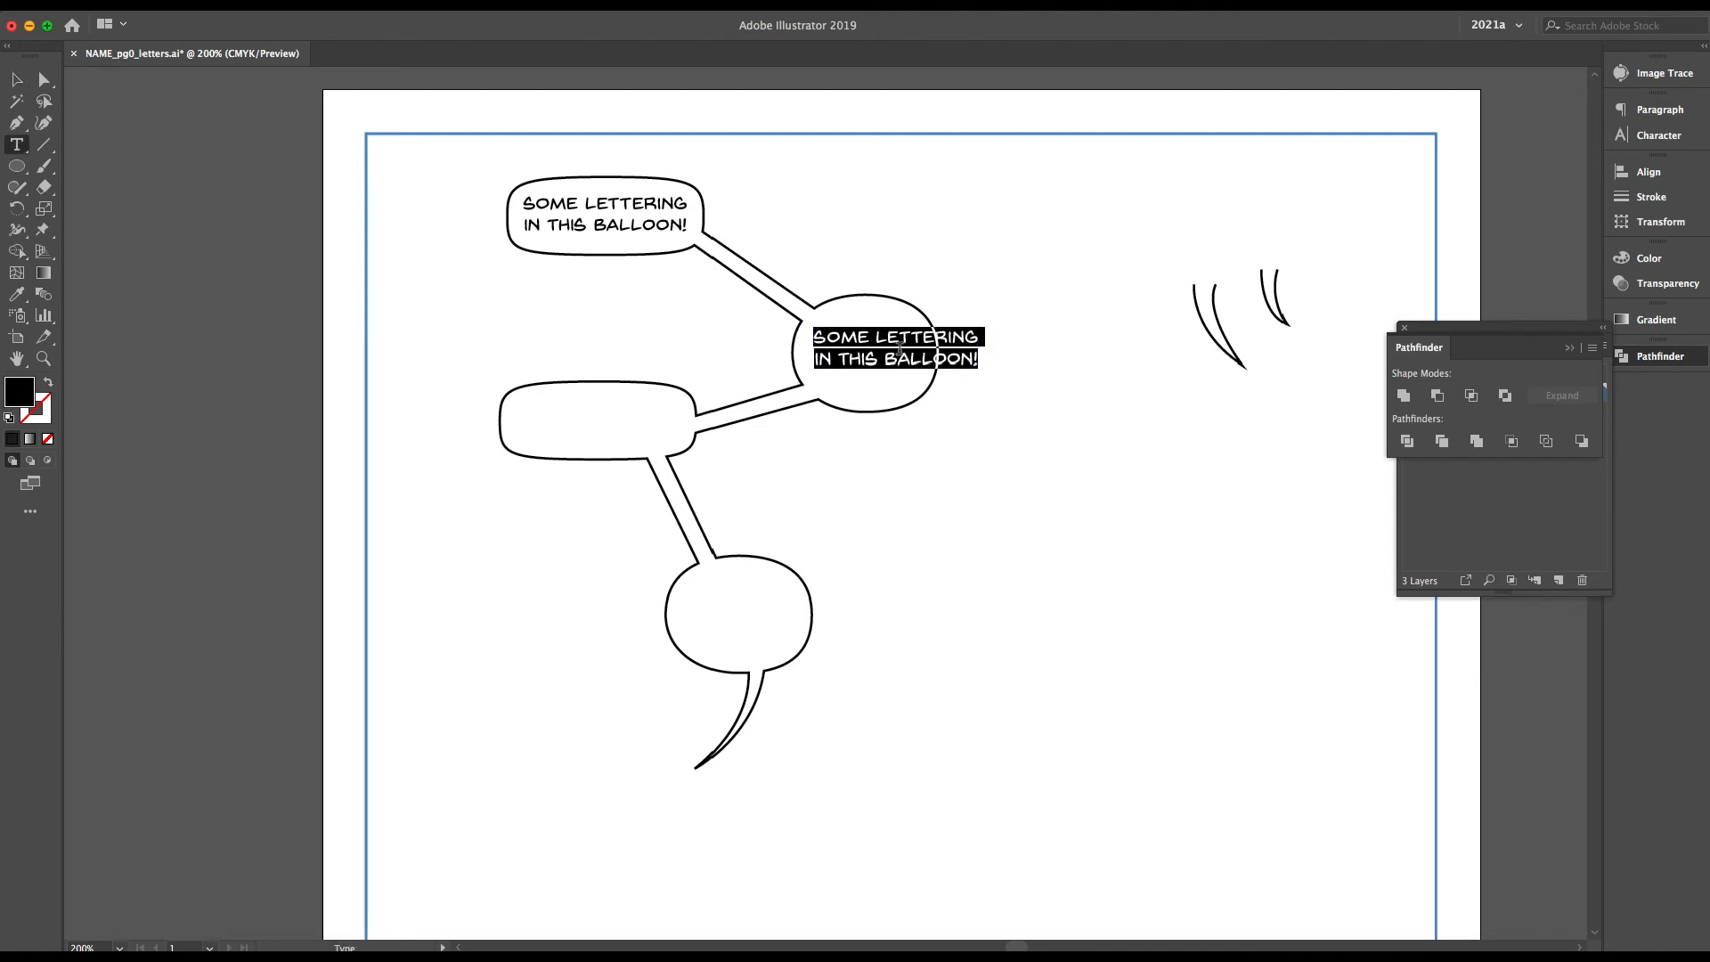
Replace the top balloon's lettering with "THIS CREATION / OF BALLOONS" on two lines
{"action": "left_click", "coordinate": [671, 236]}
{"action": "key", "text": "ctrl+a"}
{"action": "type", "text": "THIS "}
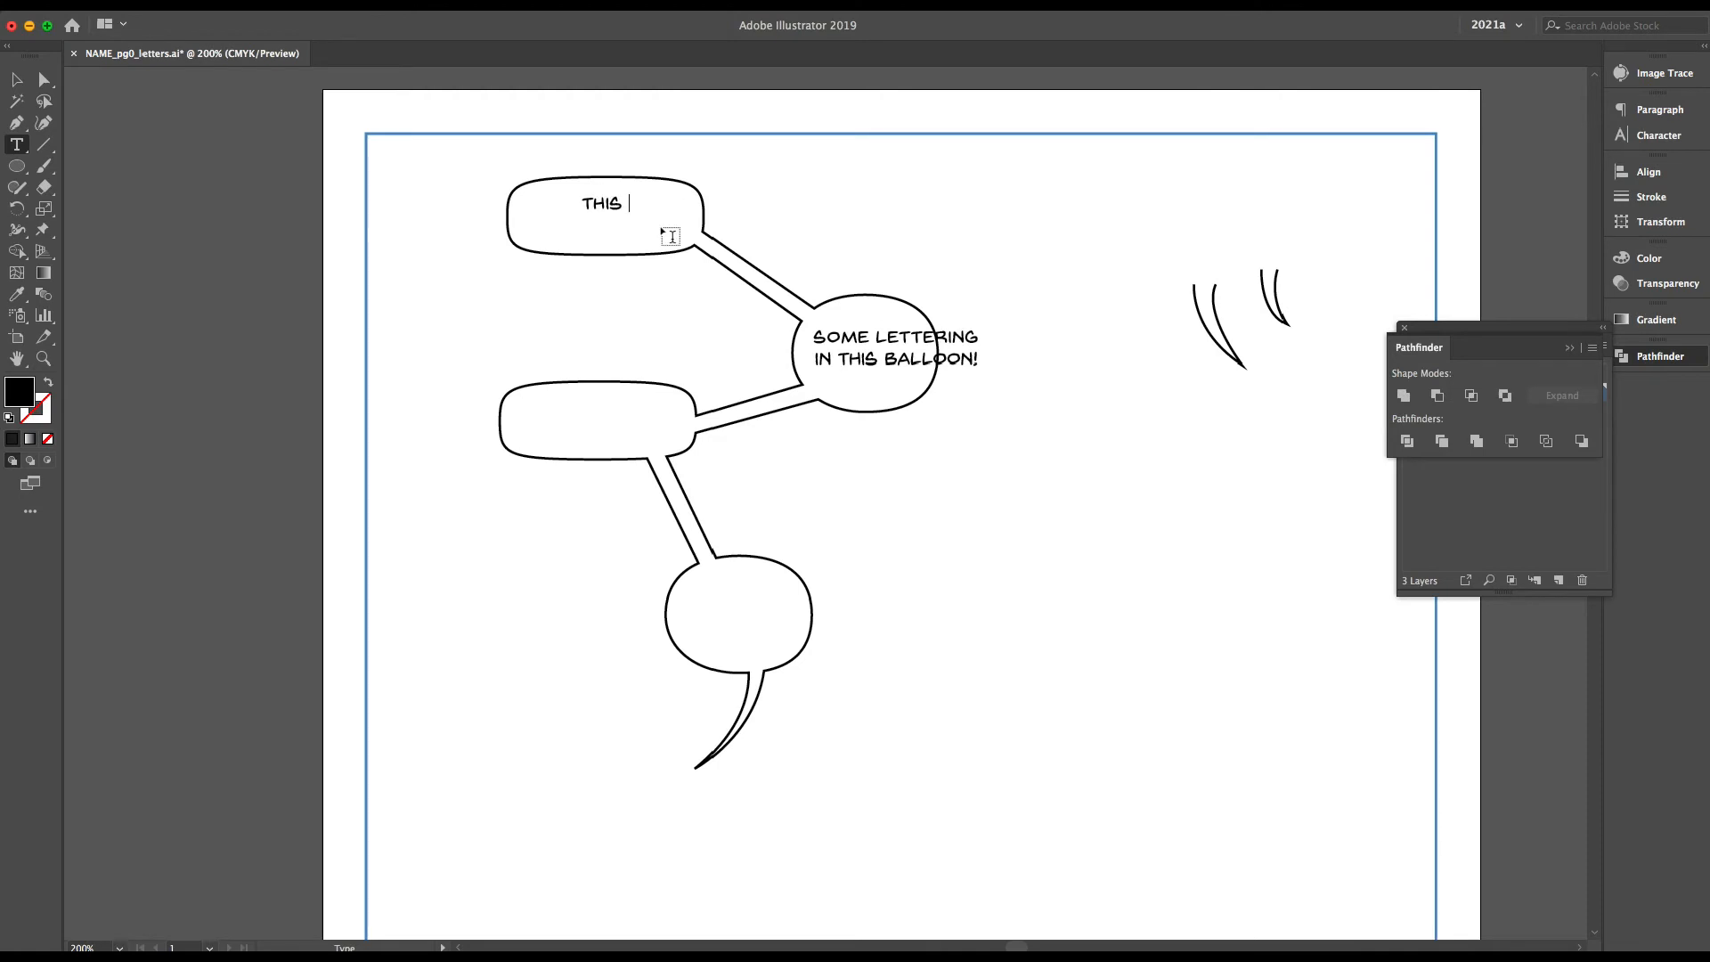
{"action": "type", "text": "CREATION OF"}
{"action": "key", "text": "Return"}
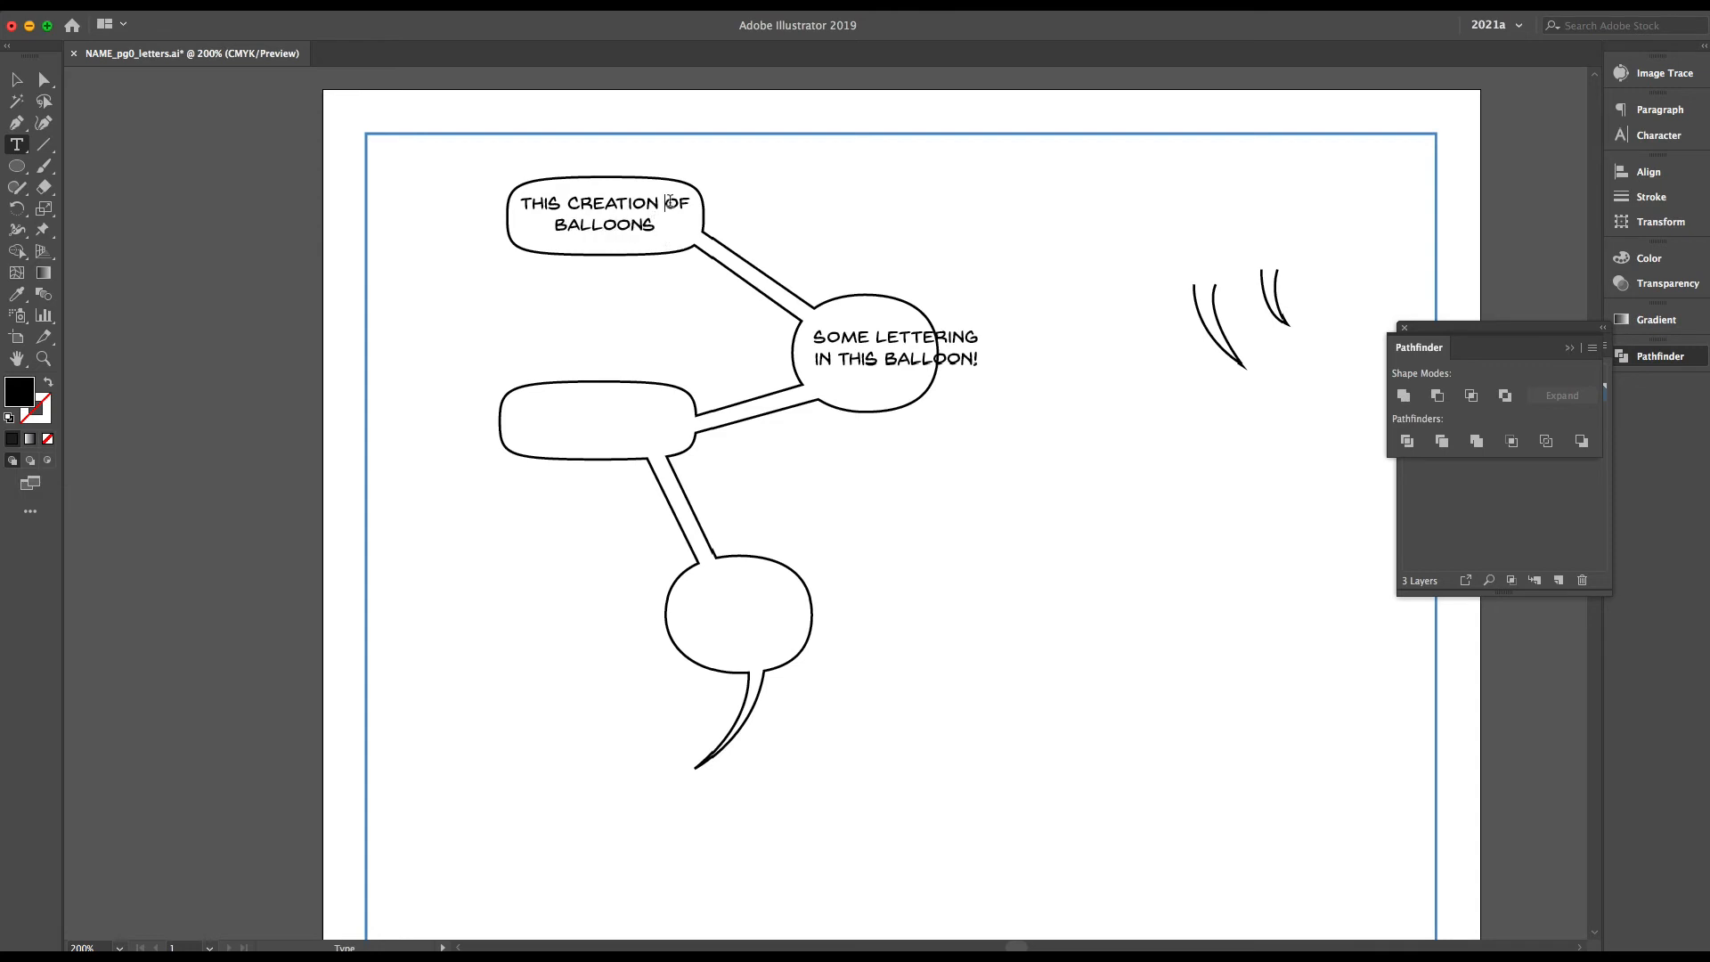
{"action": "left_click", "coordinate": [671, 202]}
{"action": "key", "text": "Return"}
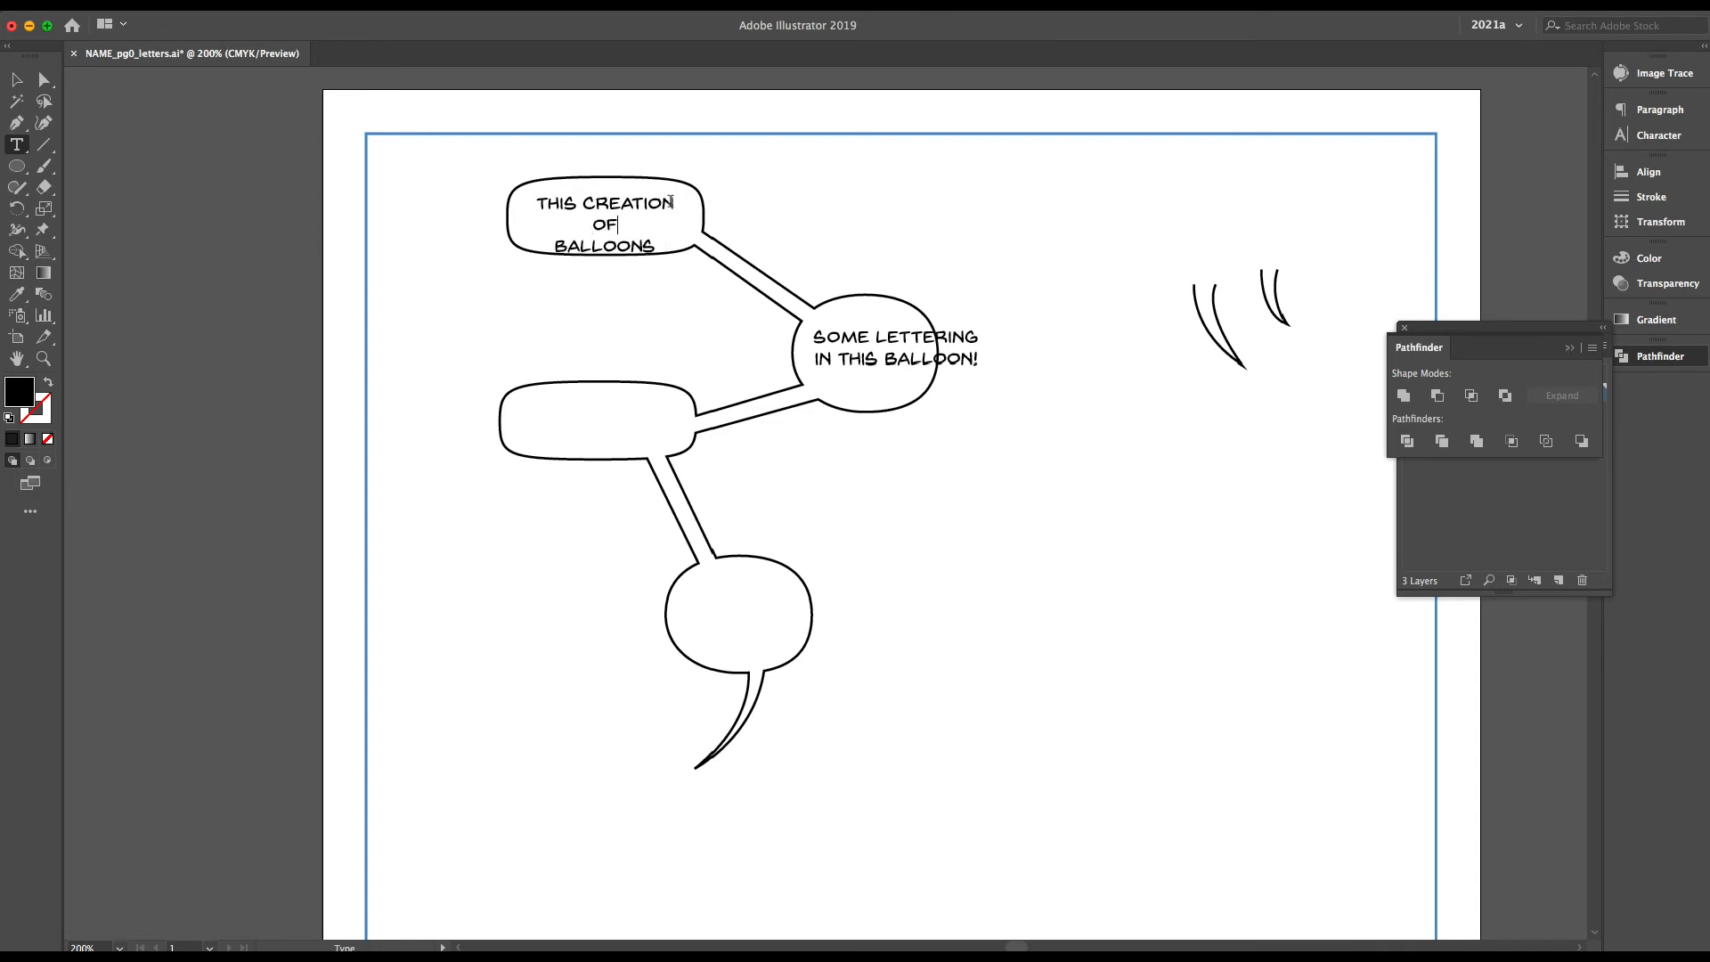
{"action": "key", "text": "BackSpace"}
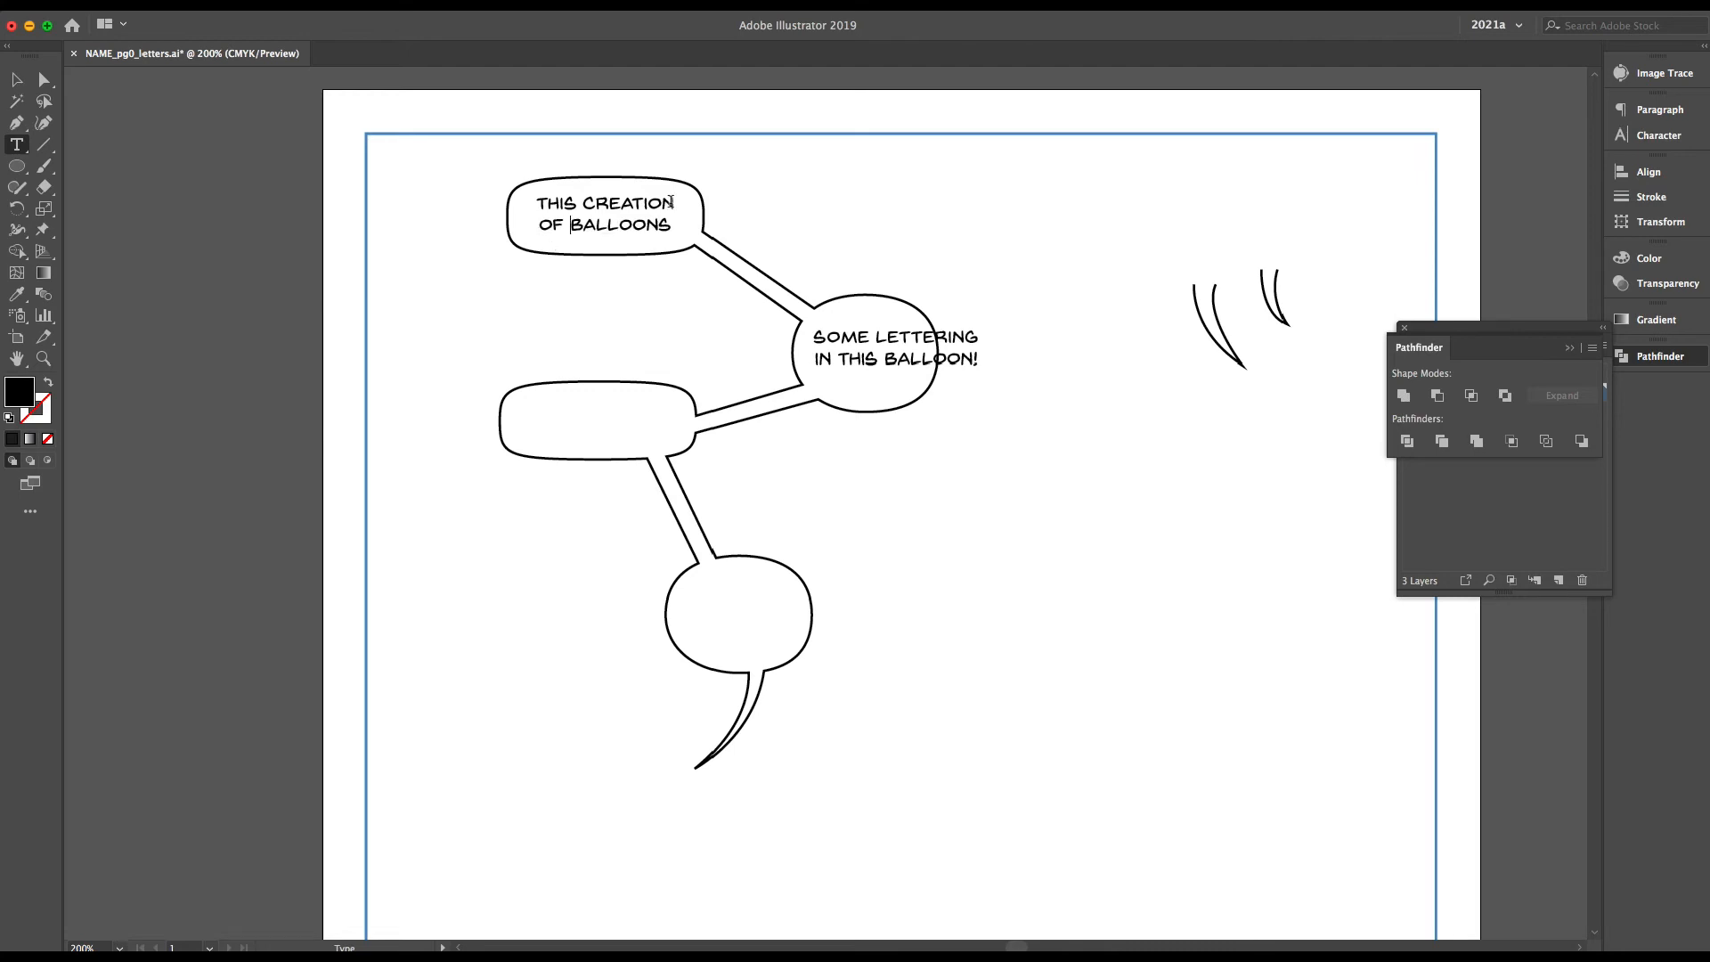
Change the upper round balloon's lettering to "IS PRETTY / DARN EASY" and centre it in the balloon
{"action": "left_click", "coordinate": [27, 83]}
{"action": "double_click", "coordinate": [893, 365]}
{"action": "key", "text": "super+a"}
{"action": "type", "text": "IS"}
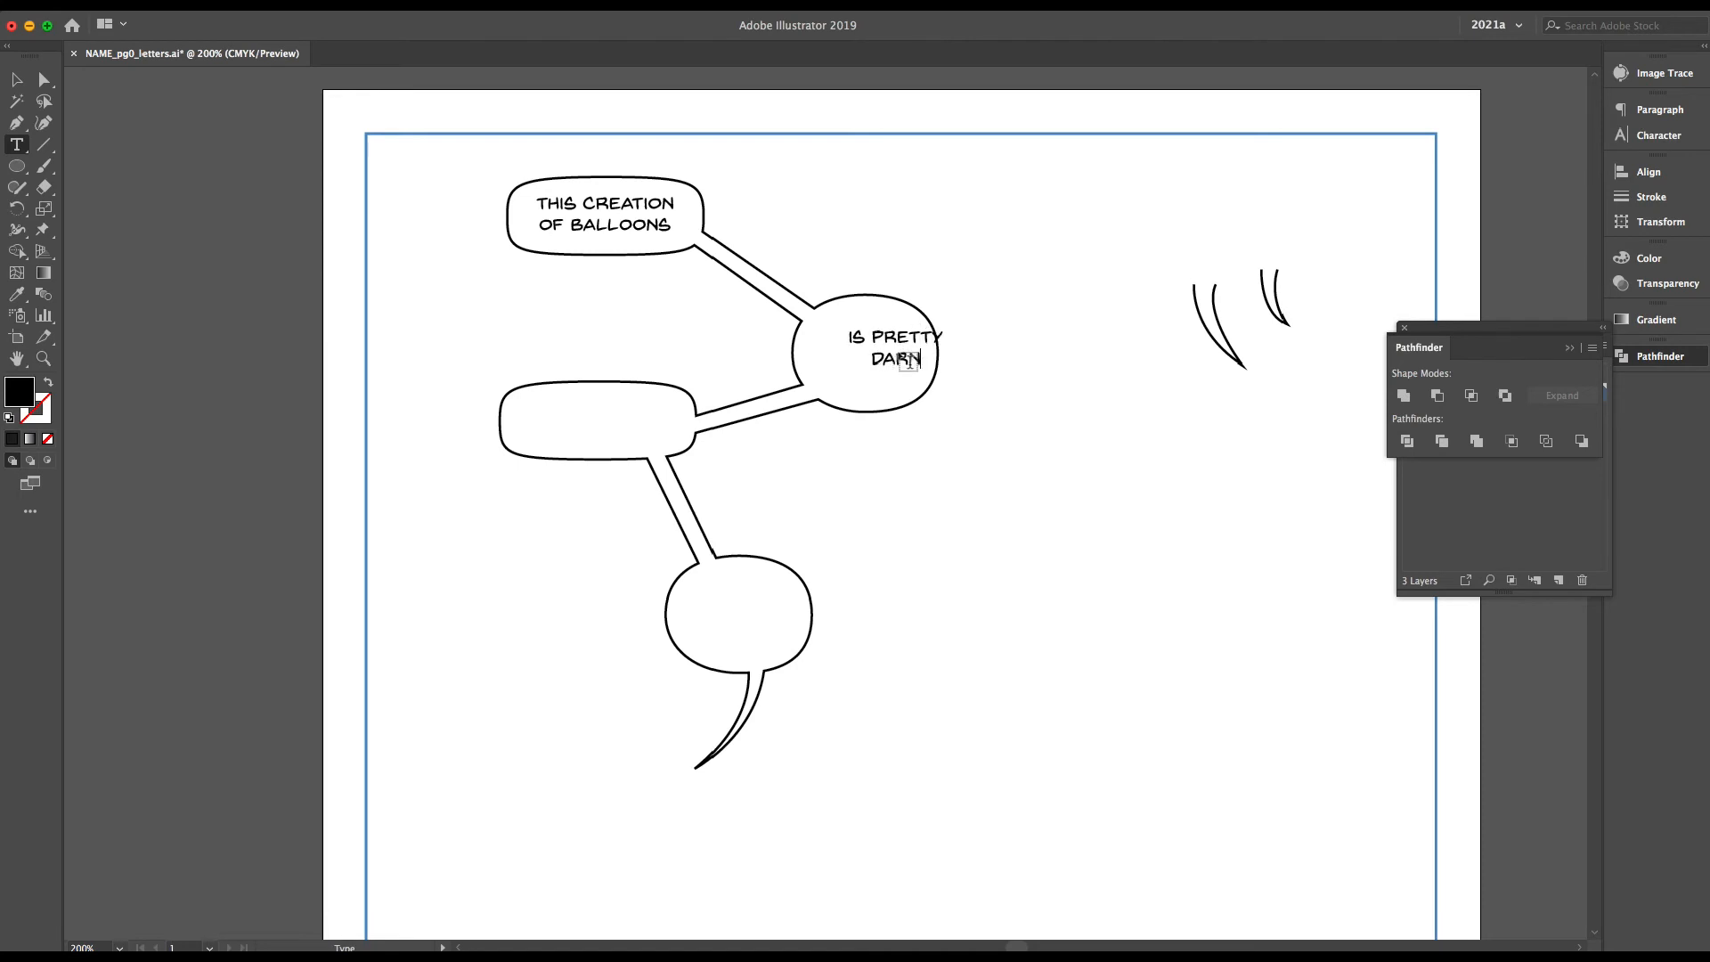
{"action": "left_click", "coordinate": [13, 73]}
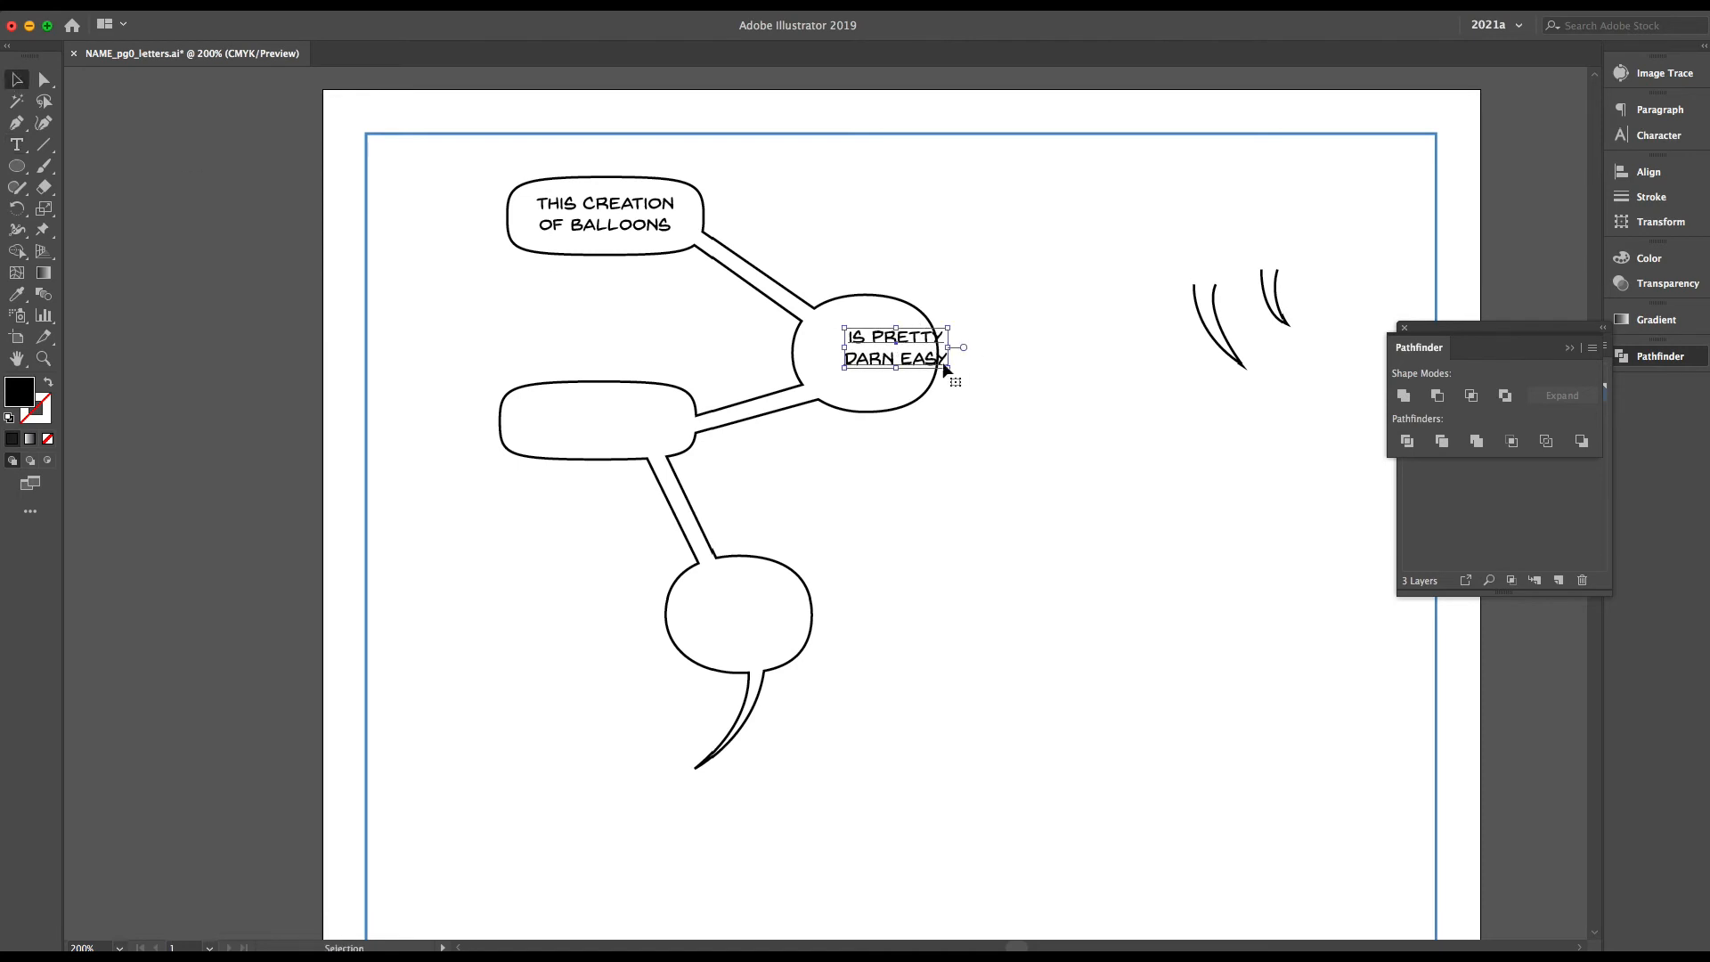
{"action": "left_click_drag", "start_coordinate": [933, 361], "coordinate": [898, 355]}
Paste a copy of the lettering into the lower rectangular balloon and change it to "AND LOOKS / PRETTY GOOD"
{"action": "key", "text": "super+v"}
{"action": "left_click_drag", "start_coordinate": [834, 506], "coordinate": [639, 452]}
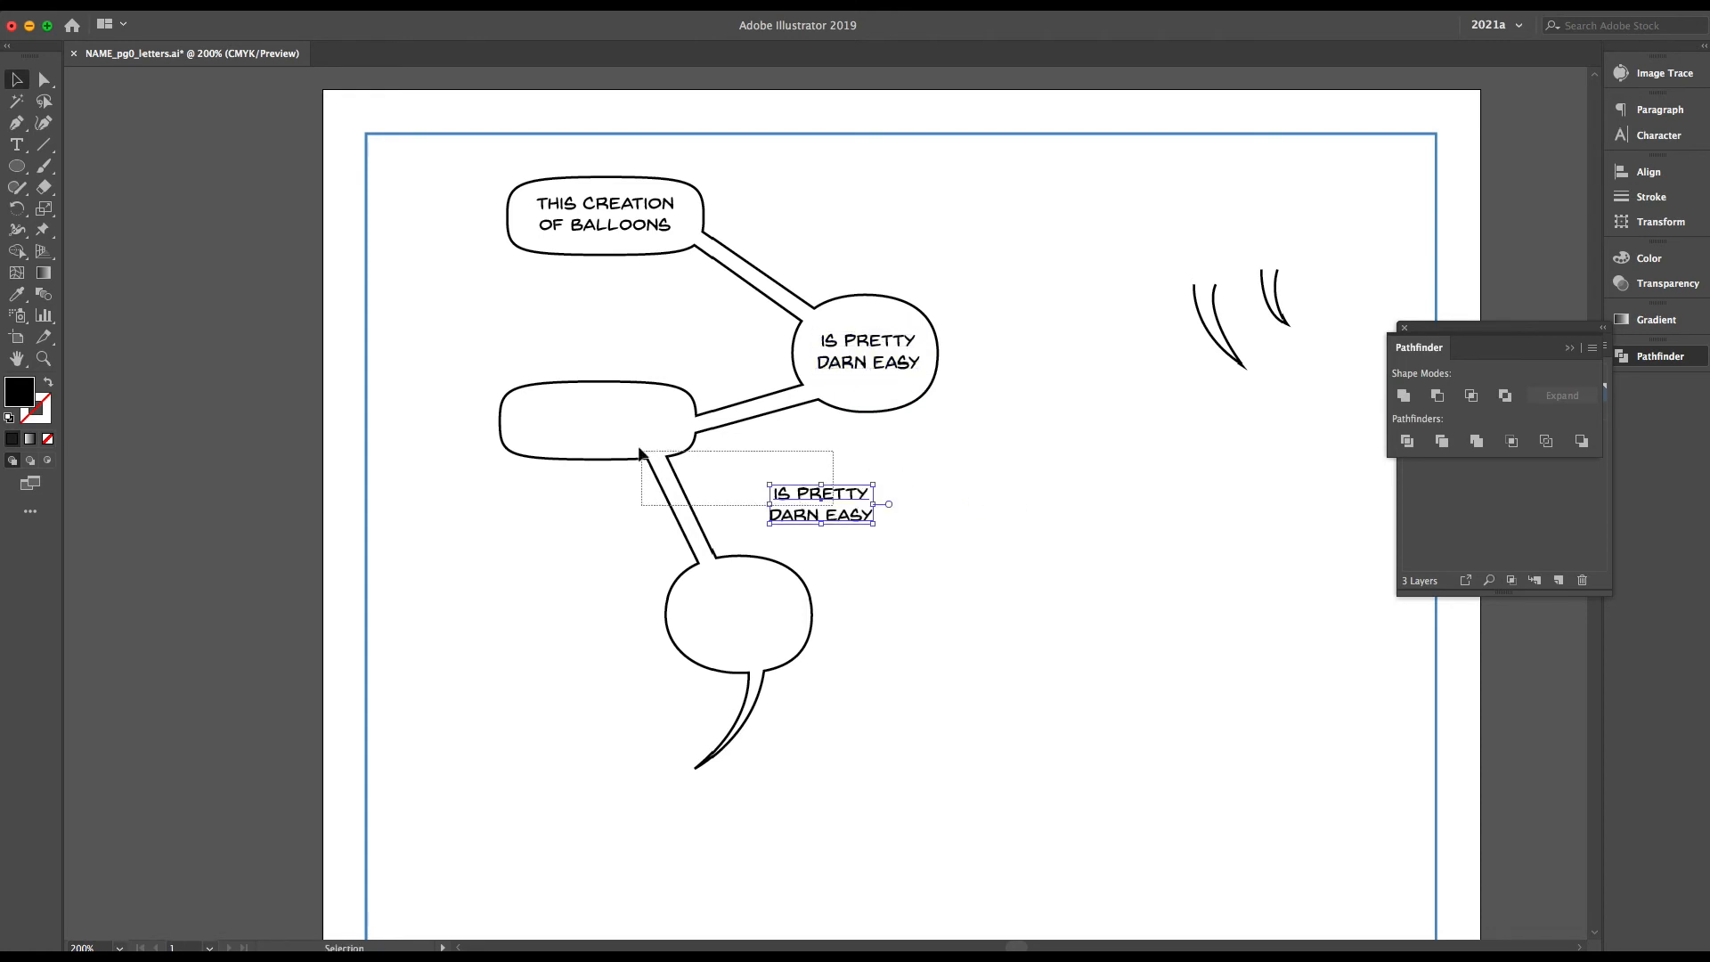
{"action": "left_click_drag", "start_coordinate": [815, 521], "coordinate": [595, 434]}
{"action": "double_click", "coordinate": [596, 432]}
{"action": "key", "text": "super+a"}
{"action": "type", "text": "AND"}
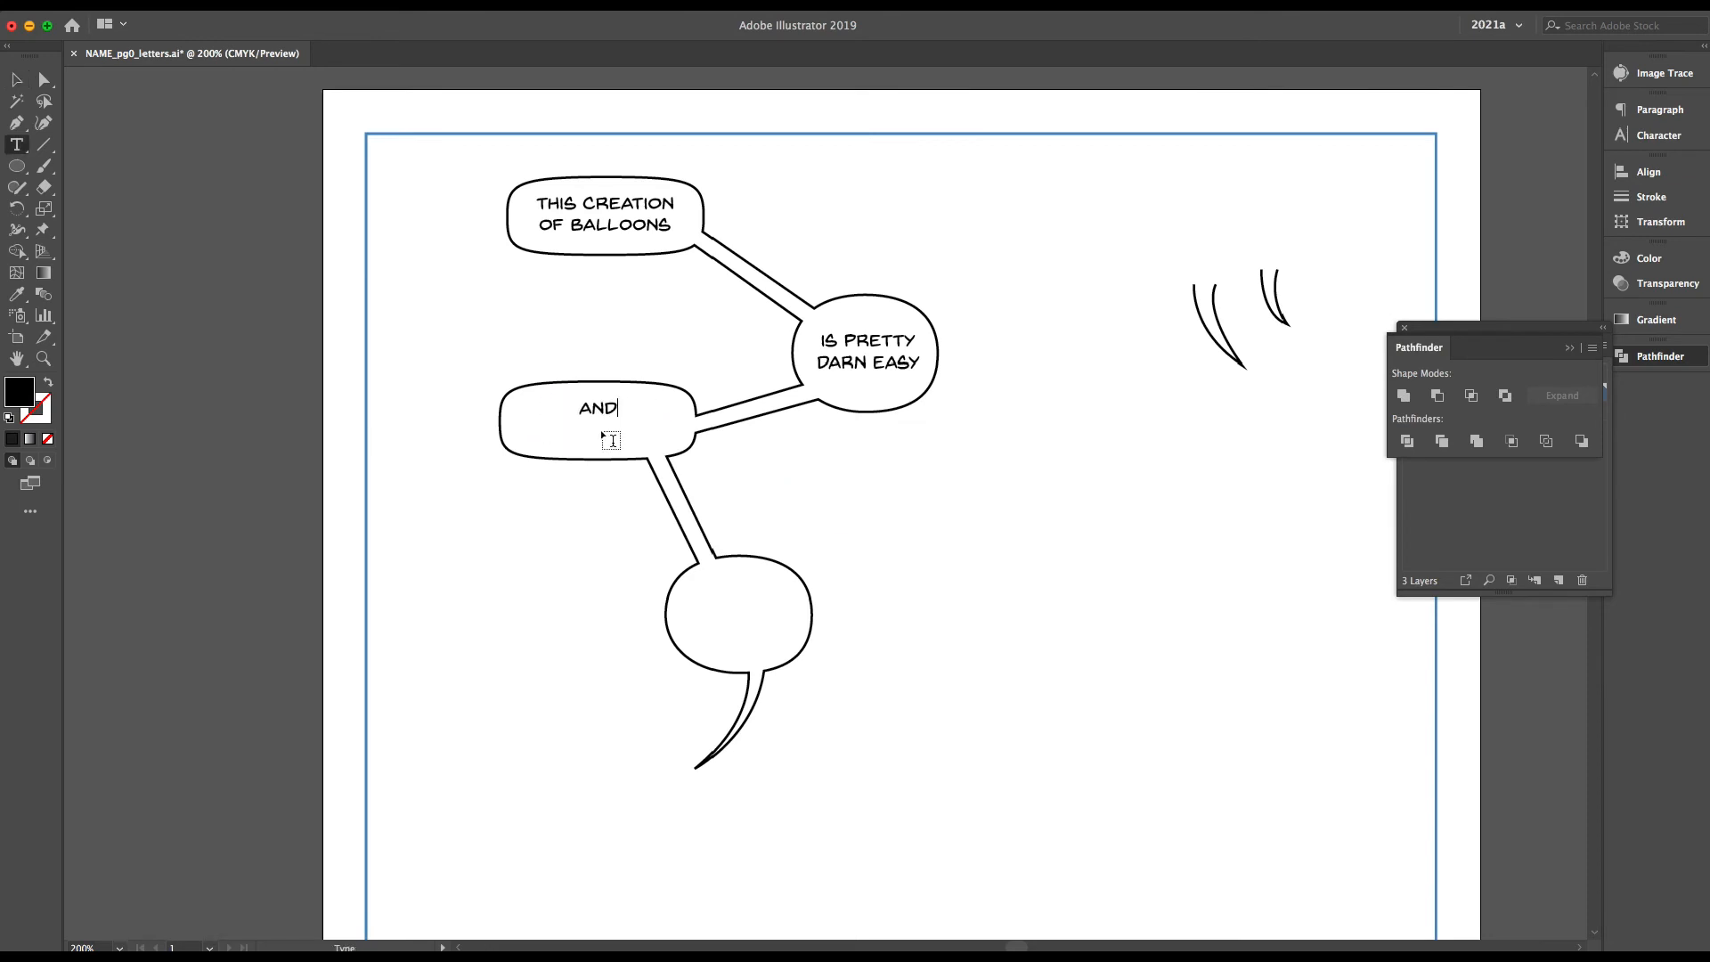
{"action": "type", "text": " LOOKS"}
{"action": "key", "text": "Return"}
{"action": "type", "text": "PRETTY GOOD"}
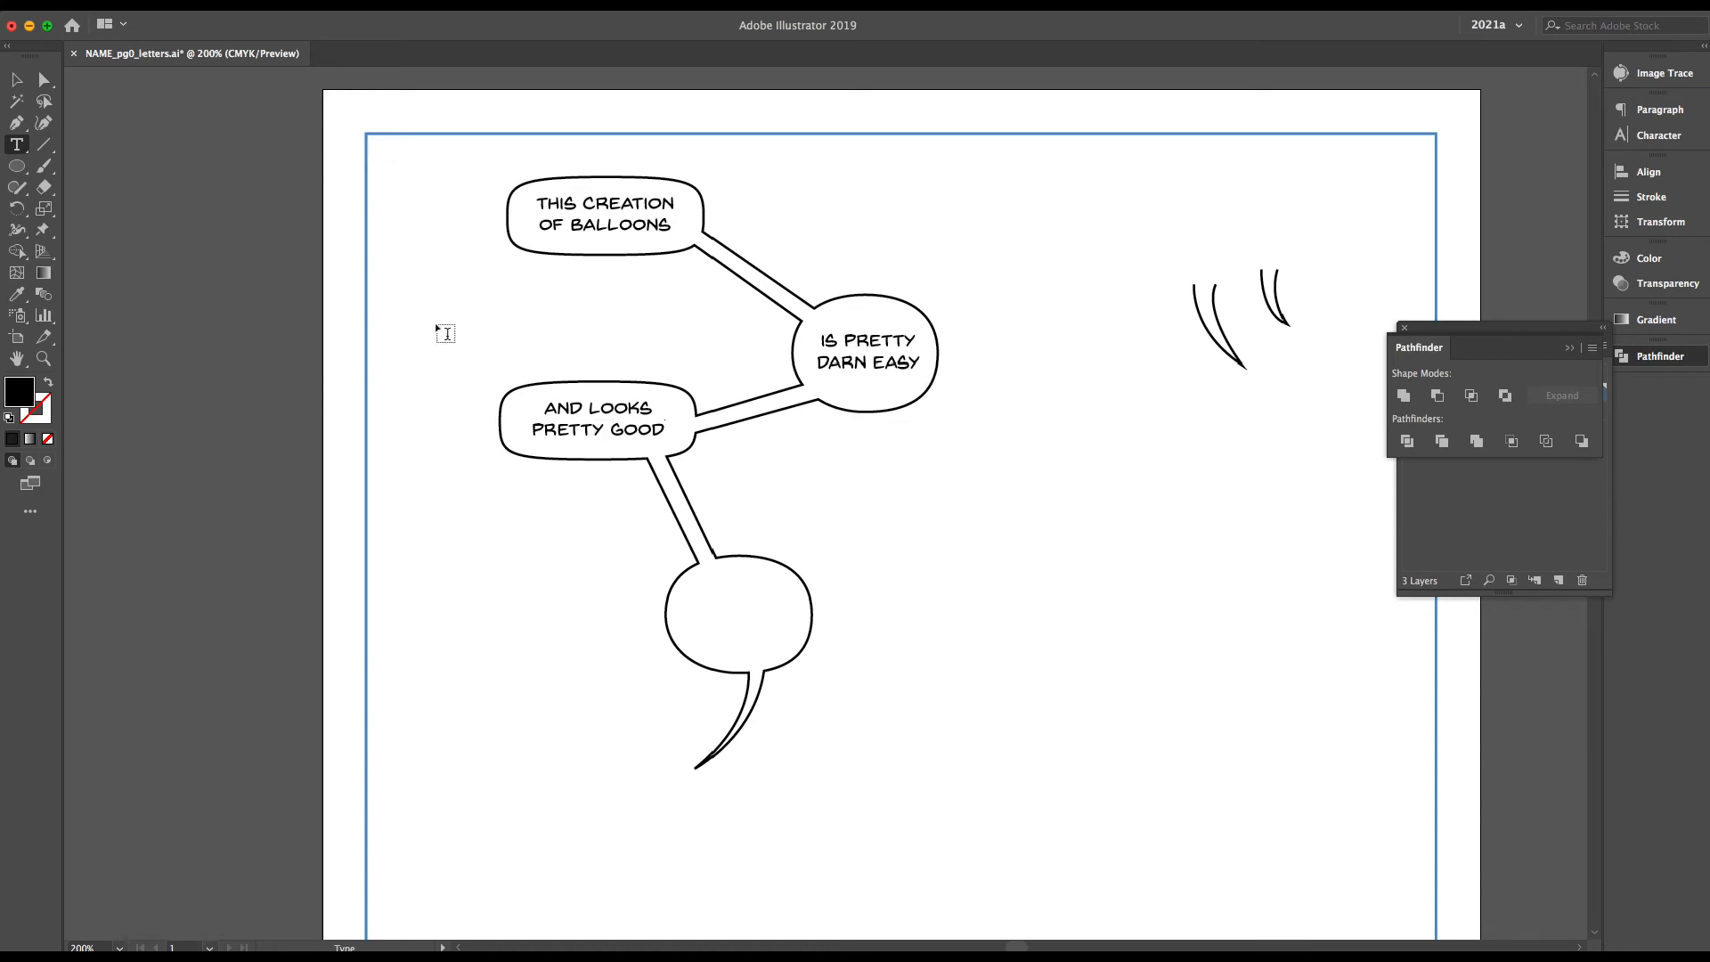
{"action": "left_click", "coordinate": [16, 79]}
Copy the lettering into the lowest round balloon, change it to "IF YOU DO / IT RIGHT." and centre it
{"action": "left_click_drag", "start_coordinate": [564, 412], "coordinate": [700, 615]}
{"action": "double_click", "coordinate": [733, 608]}
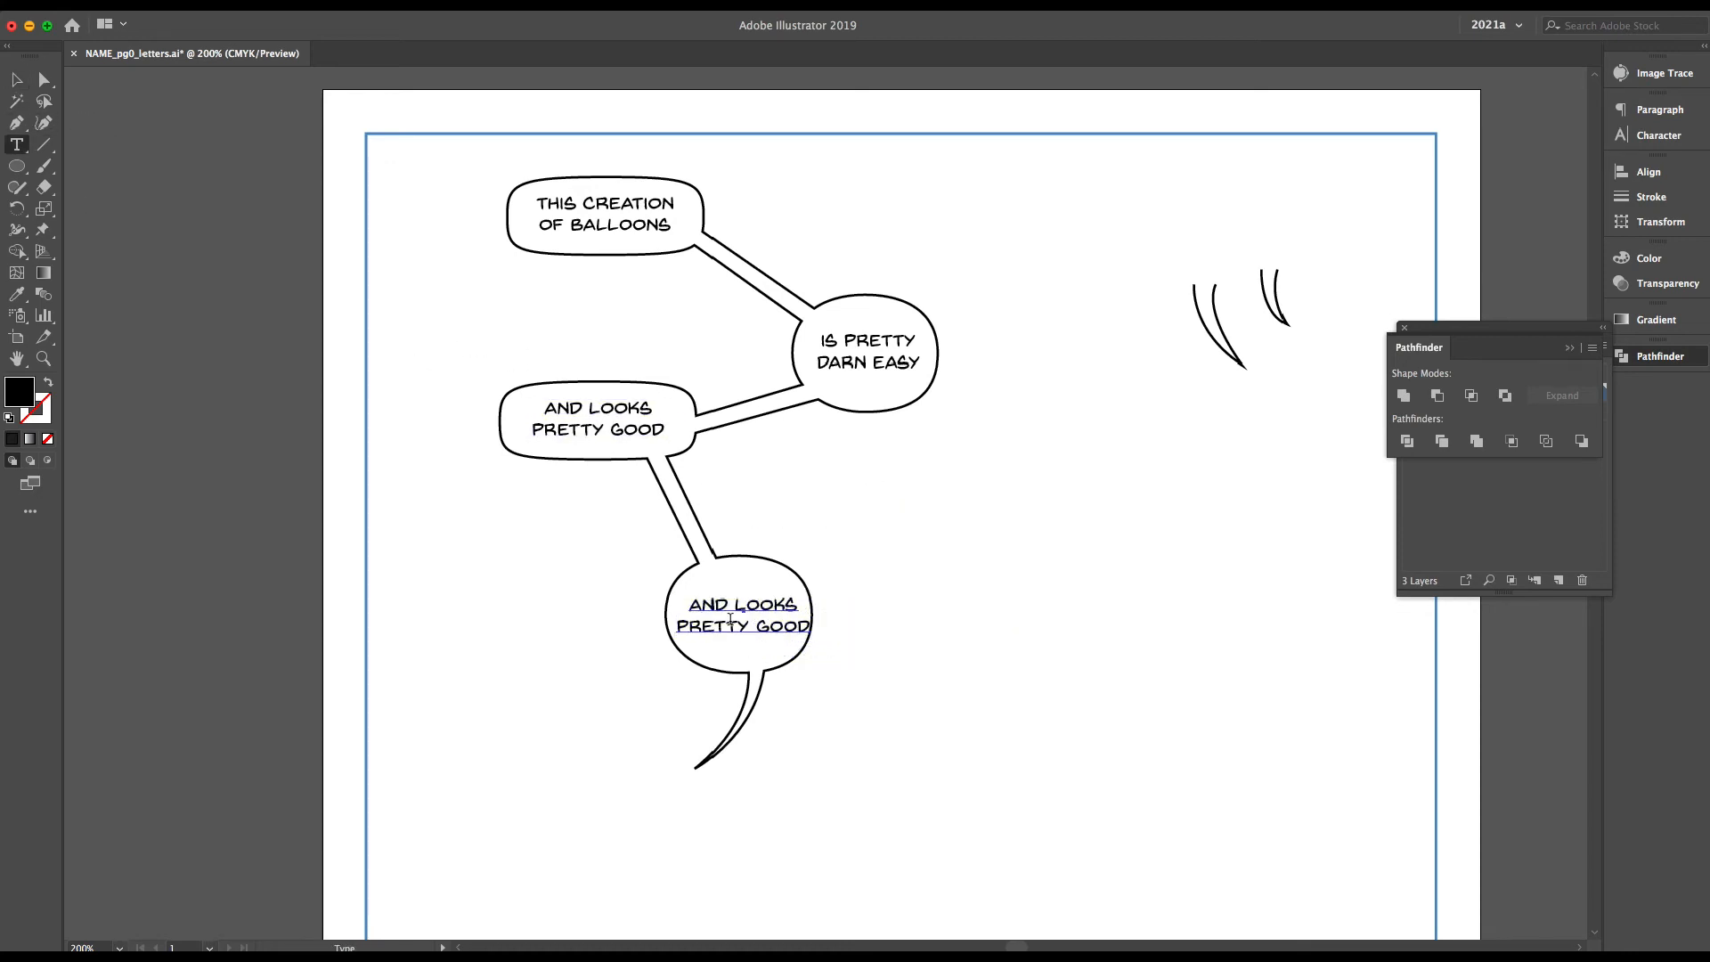
{"action": "key", "text": "ctrl+a"}
{"action": "type", "text": "IF"}
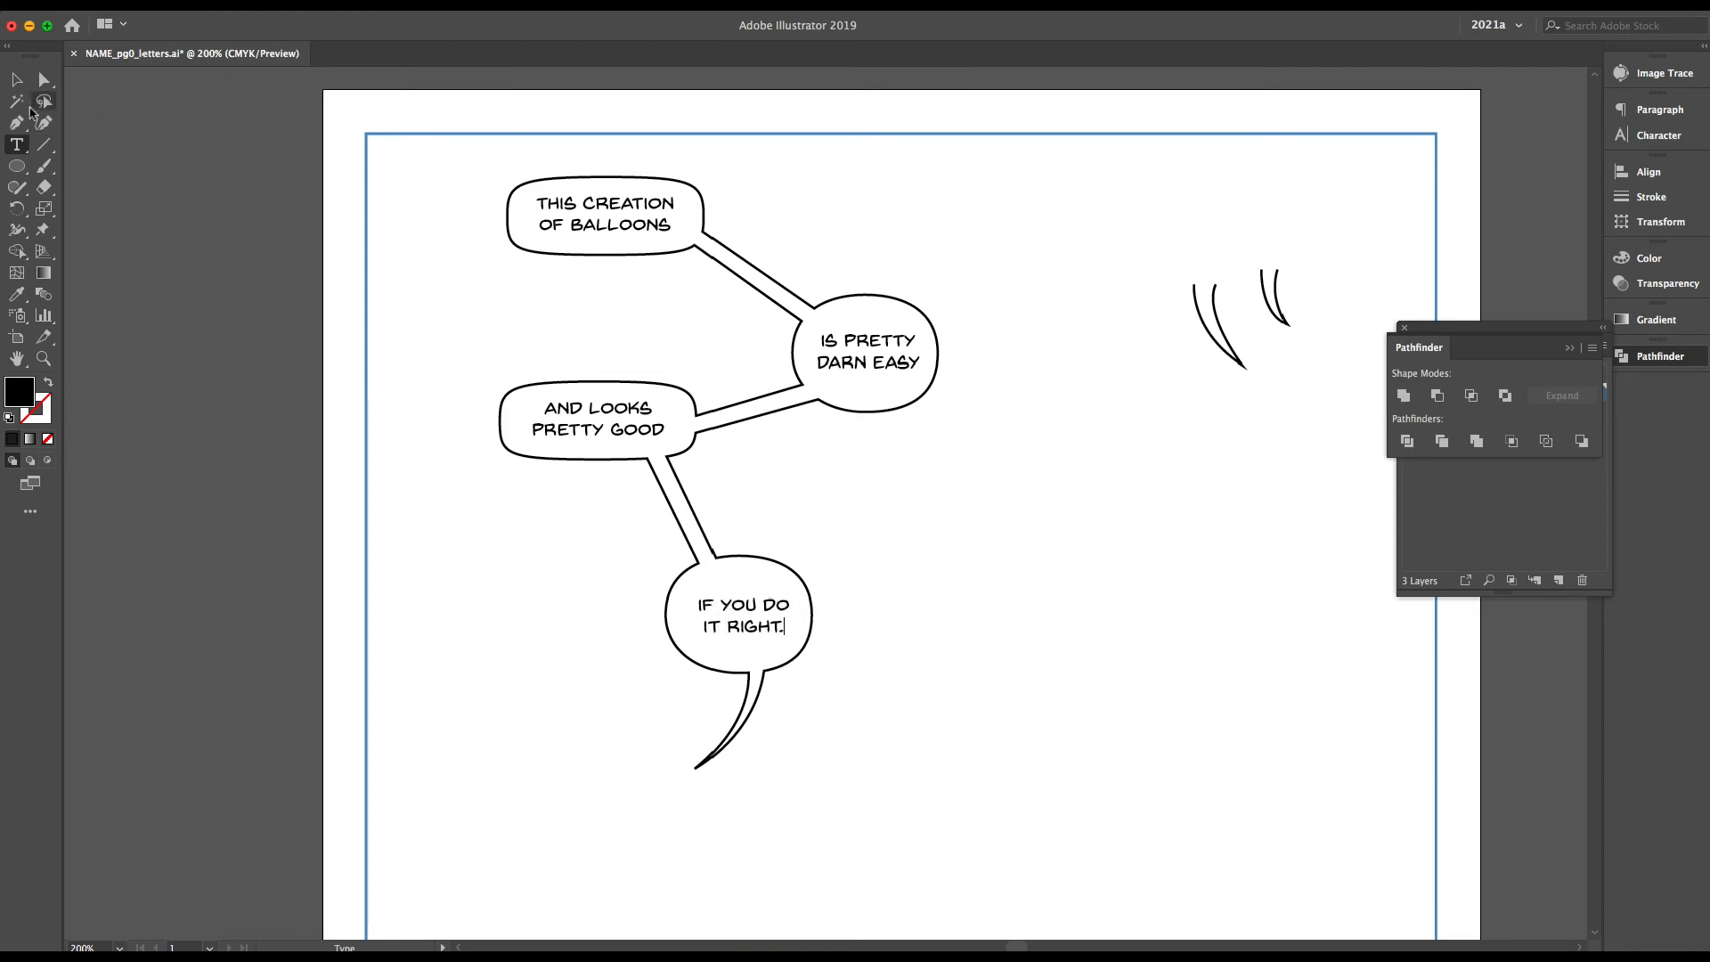
{"action": "left_click", "coordinate": [16, 79]}
{"action": "mouse_move", "coordinate": [748, 628]}
{"action": "left_mouse_down"}
{"action": "mouse_move", "coordinate": [1017, 653]}
{"action": "mouse_move", "coordinate": [745, 629]}
{"action": "left_mouse_up"}
{"action": "left_click", "coordinate": [857, 650]}
Reduce the lowest round balloon's height from its upper edge and recentre its lettering
{"action": "key", "text": "a"}
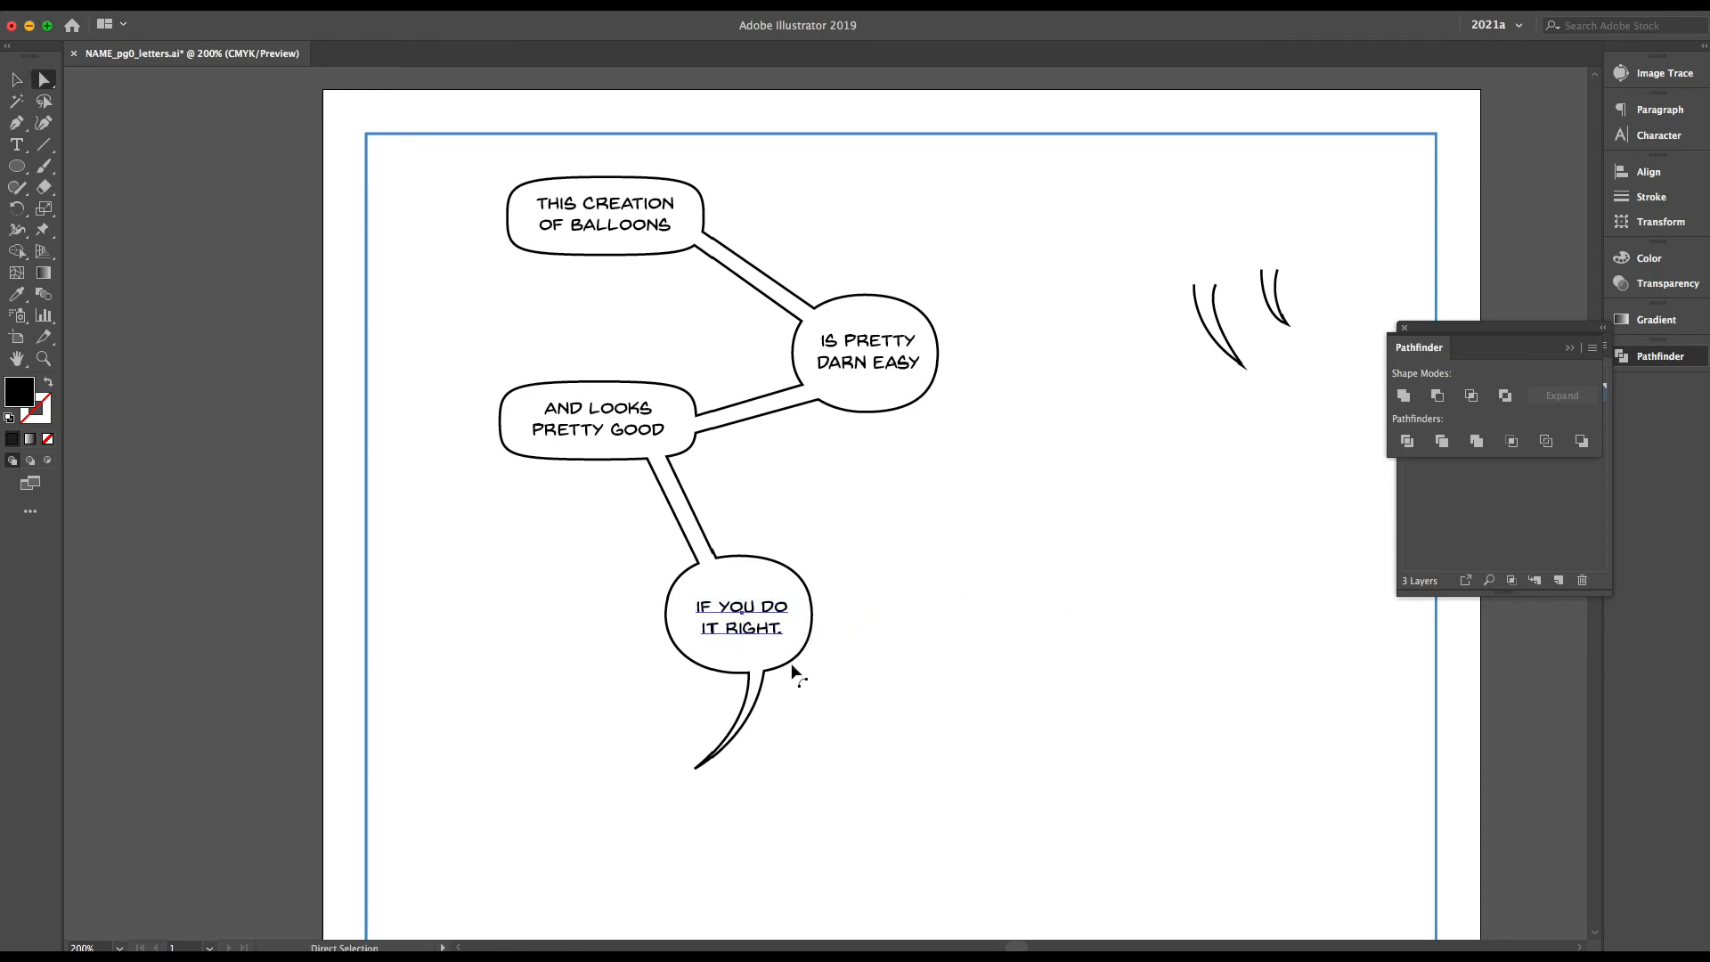
{"action": "left_click", "coordinate": [784, 672]}
{"action": "key", "text": "v"}
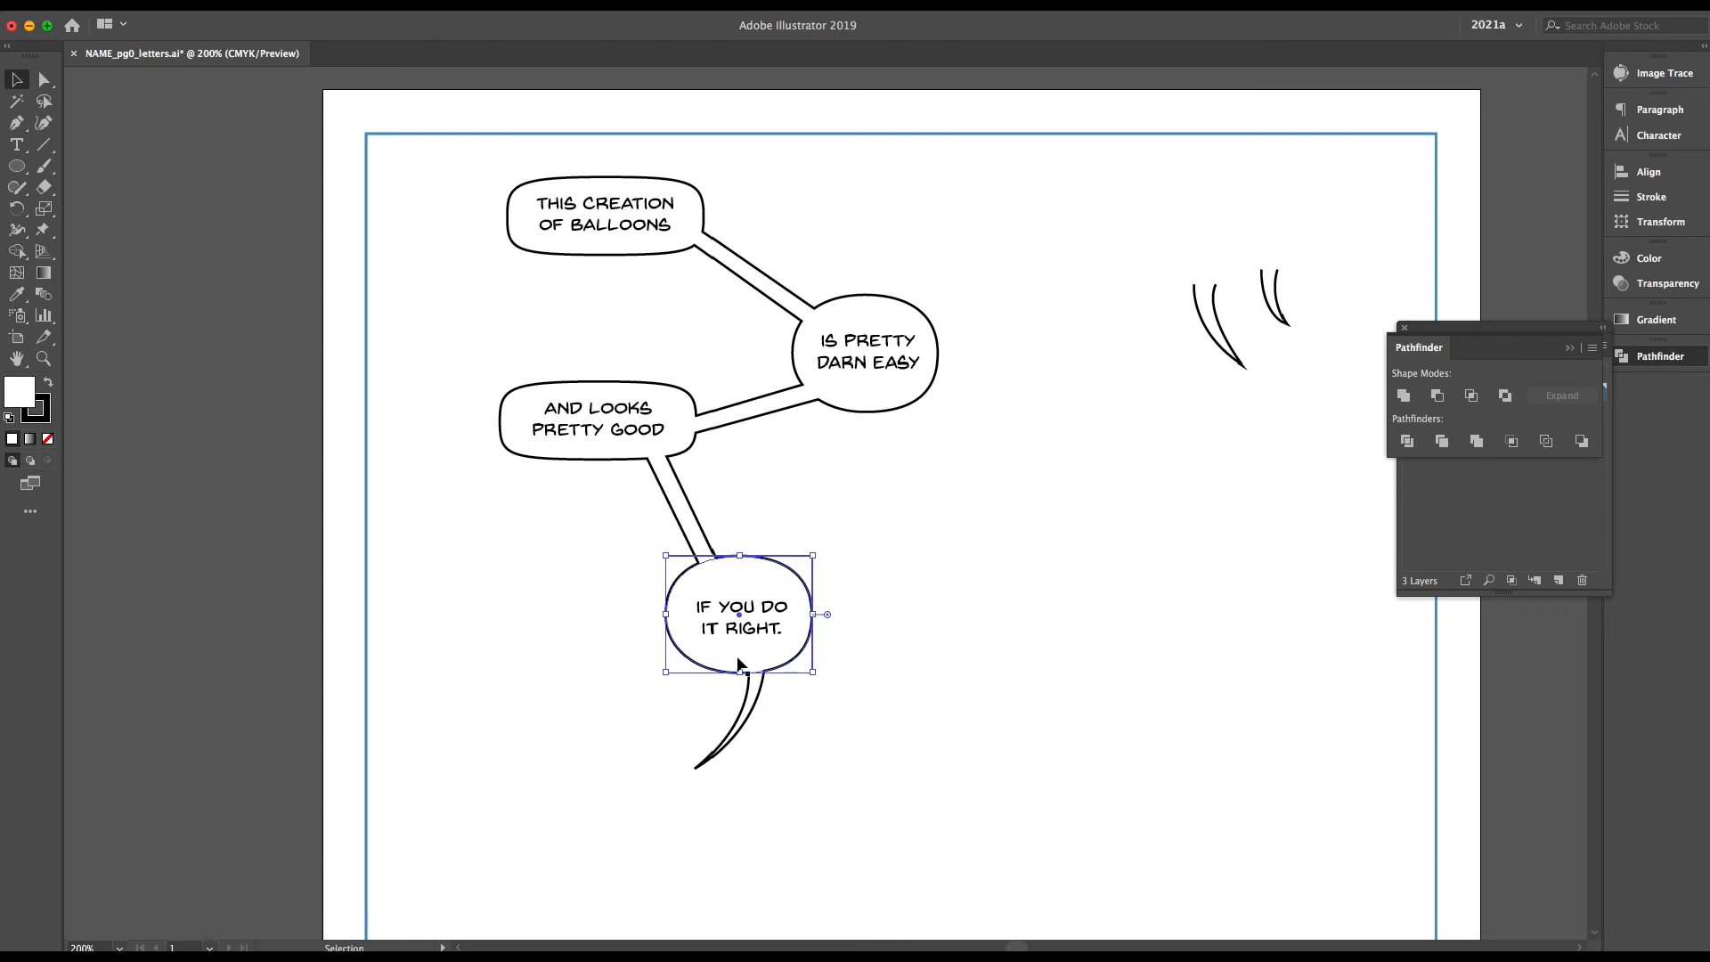
{"action": "left_click_drag", "start_coordinate": [739, 557], "coordinate": [754, 654]}
{"action": "left_click_drag", "start_coordinate": [995, 688], "coordinate": [995, 688]}
{"action": "left_click_drag", "start_coordinate": [995, 689], "coordinate": [755, 650]}
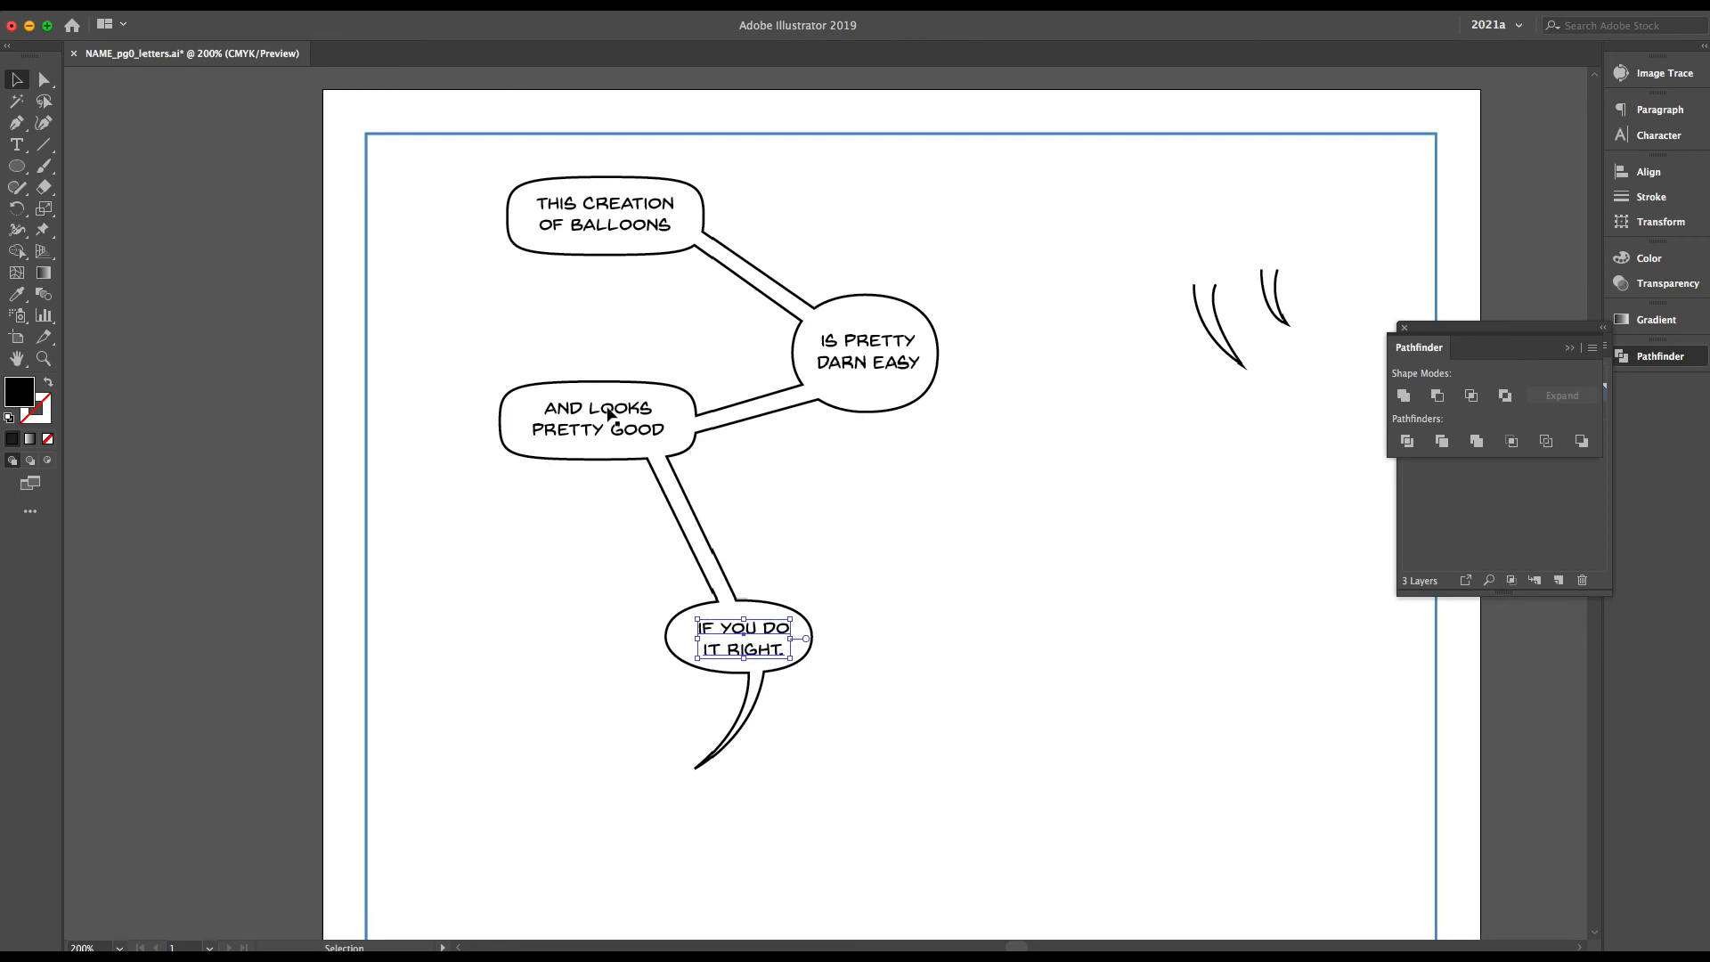
Flatten the upper round balloon by bringing in its upper and lower edges, and recentre its lettering
{"action": "key", "text": "a"}
{"action": "left_click", "coordinate": [867, 411]}
{"action": "key", "text": "v"}
{"action": "left_click_drag", "start_coordinate": [865, 295], "coordinate": [866, 316]}
{"action": "left_click_drag", "start_coordinate": [865, 409], "coordinate": [885, 365]}
{"action": "left_click", "coordinate": [1107, 542]}
Remove the two spare tails and move the joined balloons with their lettering toward the right side of the page
{"action": "left_click_drag", "start_coordinate": [449, 145], "coordinate": [1033, 784]}
{"action": "scroll", "coordinate": [1033, 784], "scroll_direction": "down", "scroll_amount": 1}
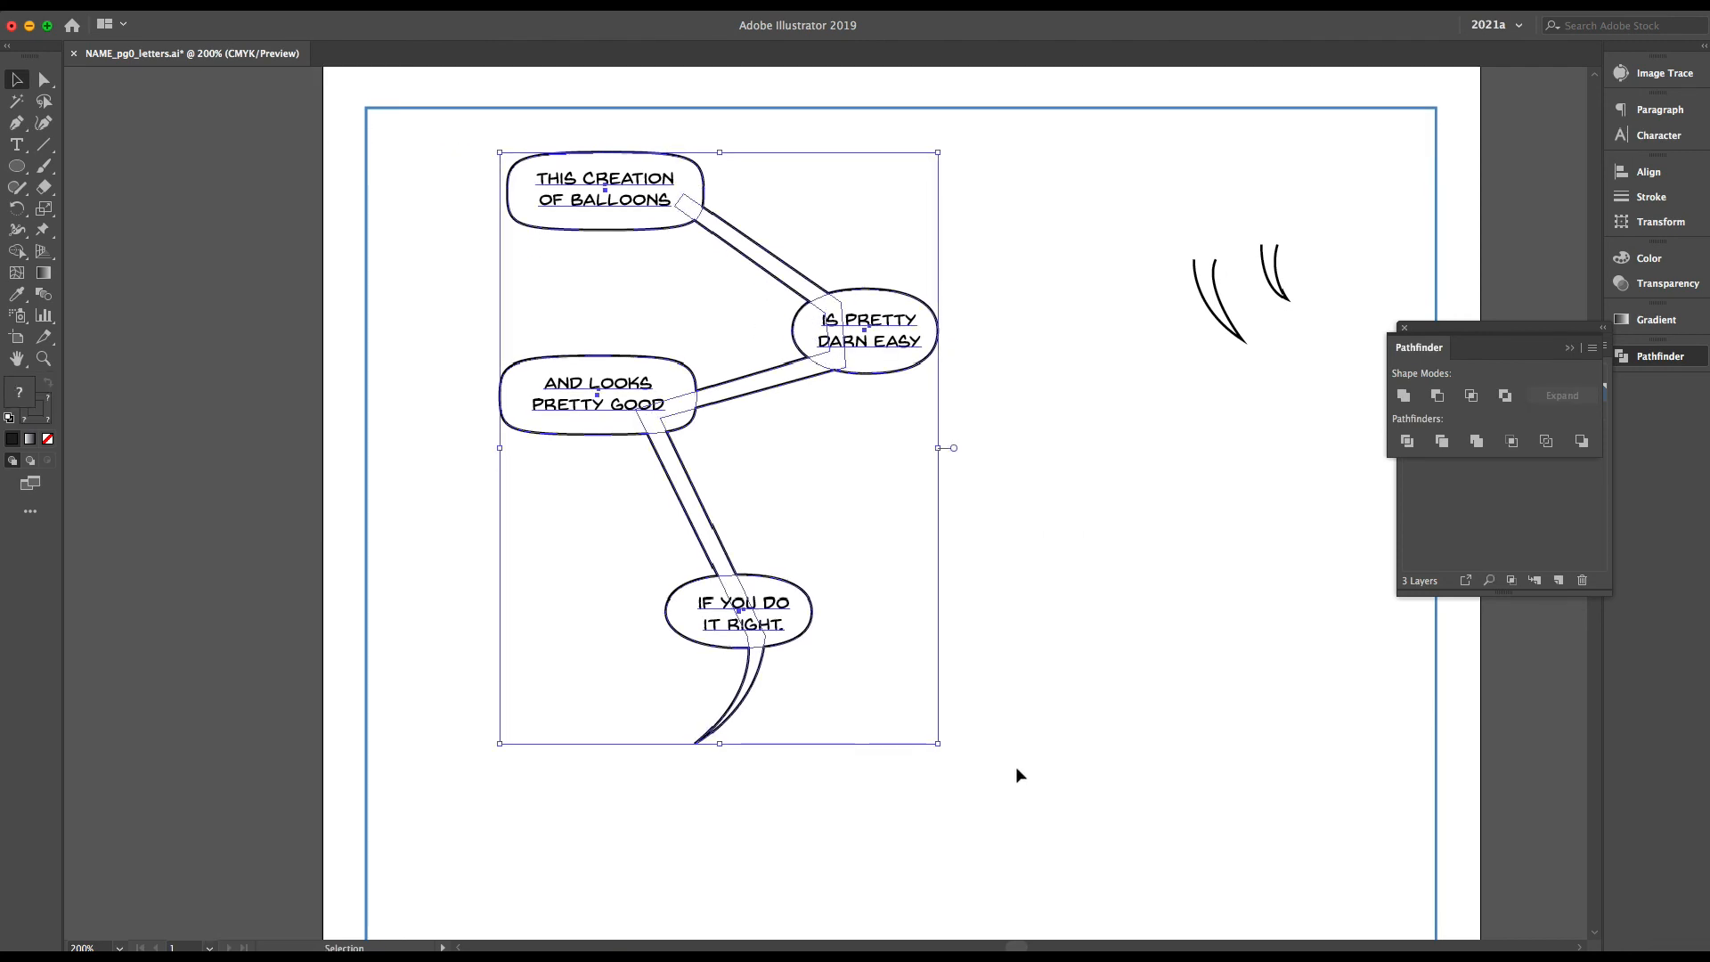
{"action": "scroll", "coordinate": [1017, 773], "scroll_direction": "down", "scroll_amount": 4}
{"action": "scroll", "coordinate": [1078, 671], "scroll_direction": "up", "scroll_amount": 3}
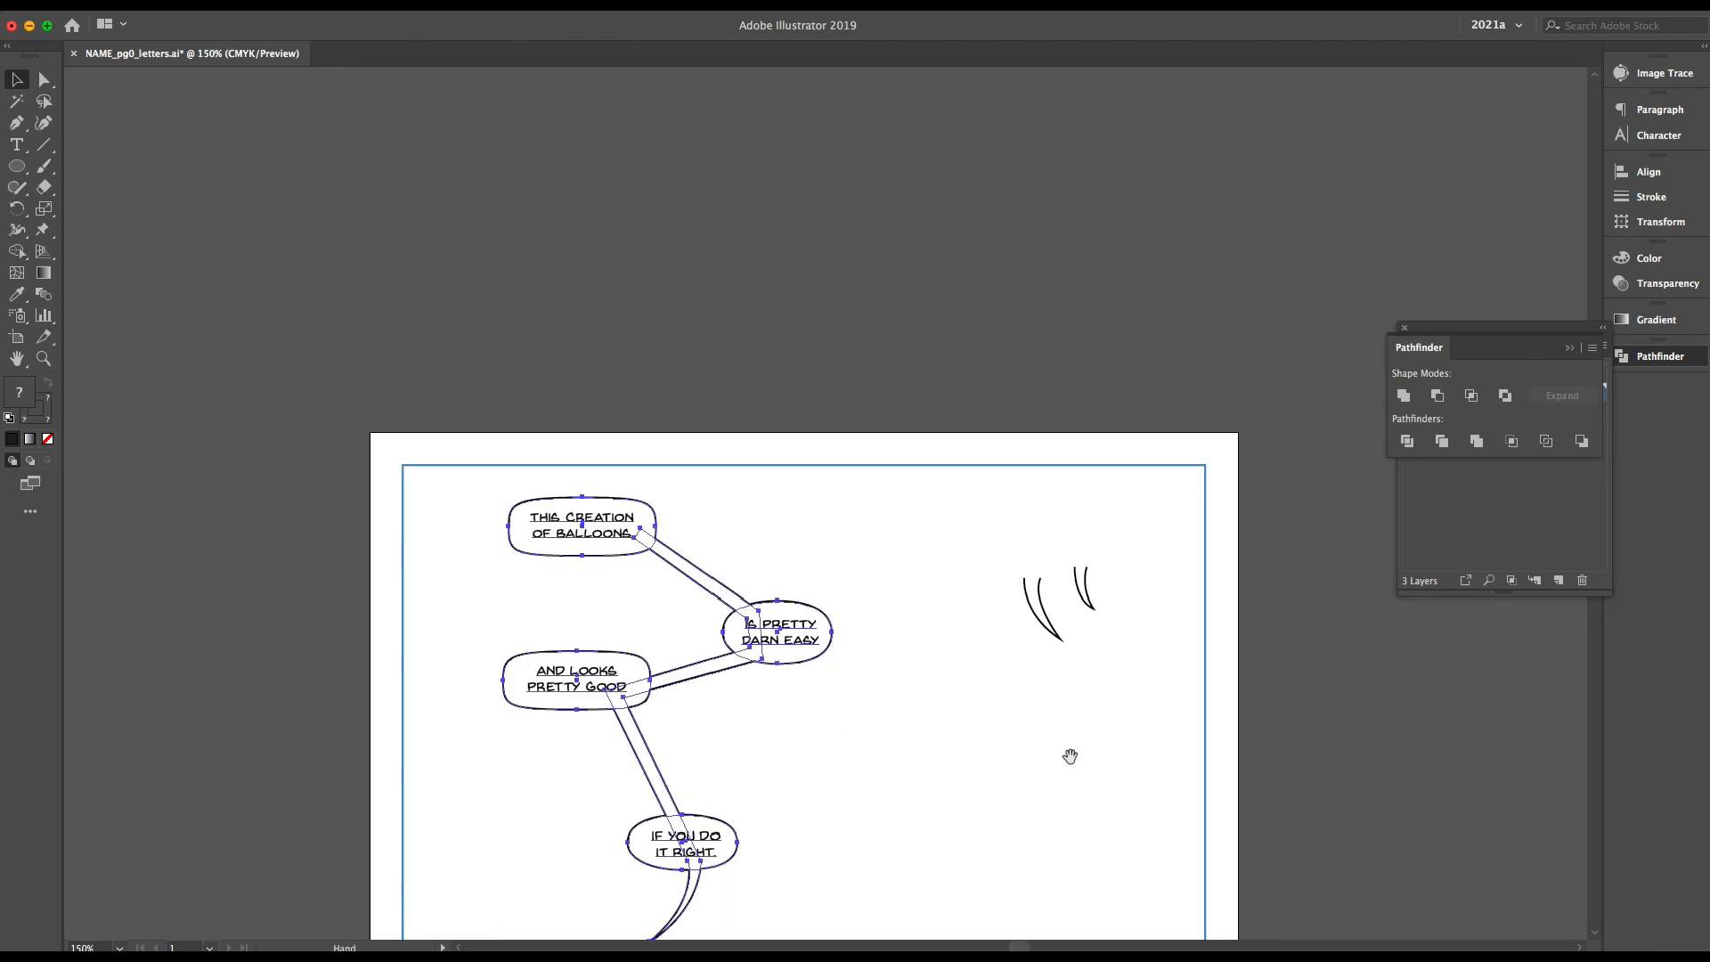
{"action": "left_click_drag", "start_coordinate": [1071, 756], "coordinate": [1092, 540]}
{"action": "left_click_drag", "start_coordinate": [1009, 376], "coordinate": [1135, 442]}
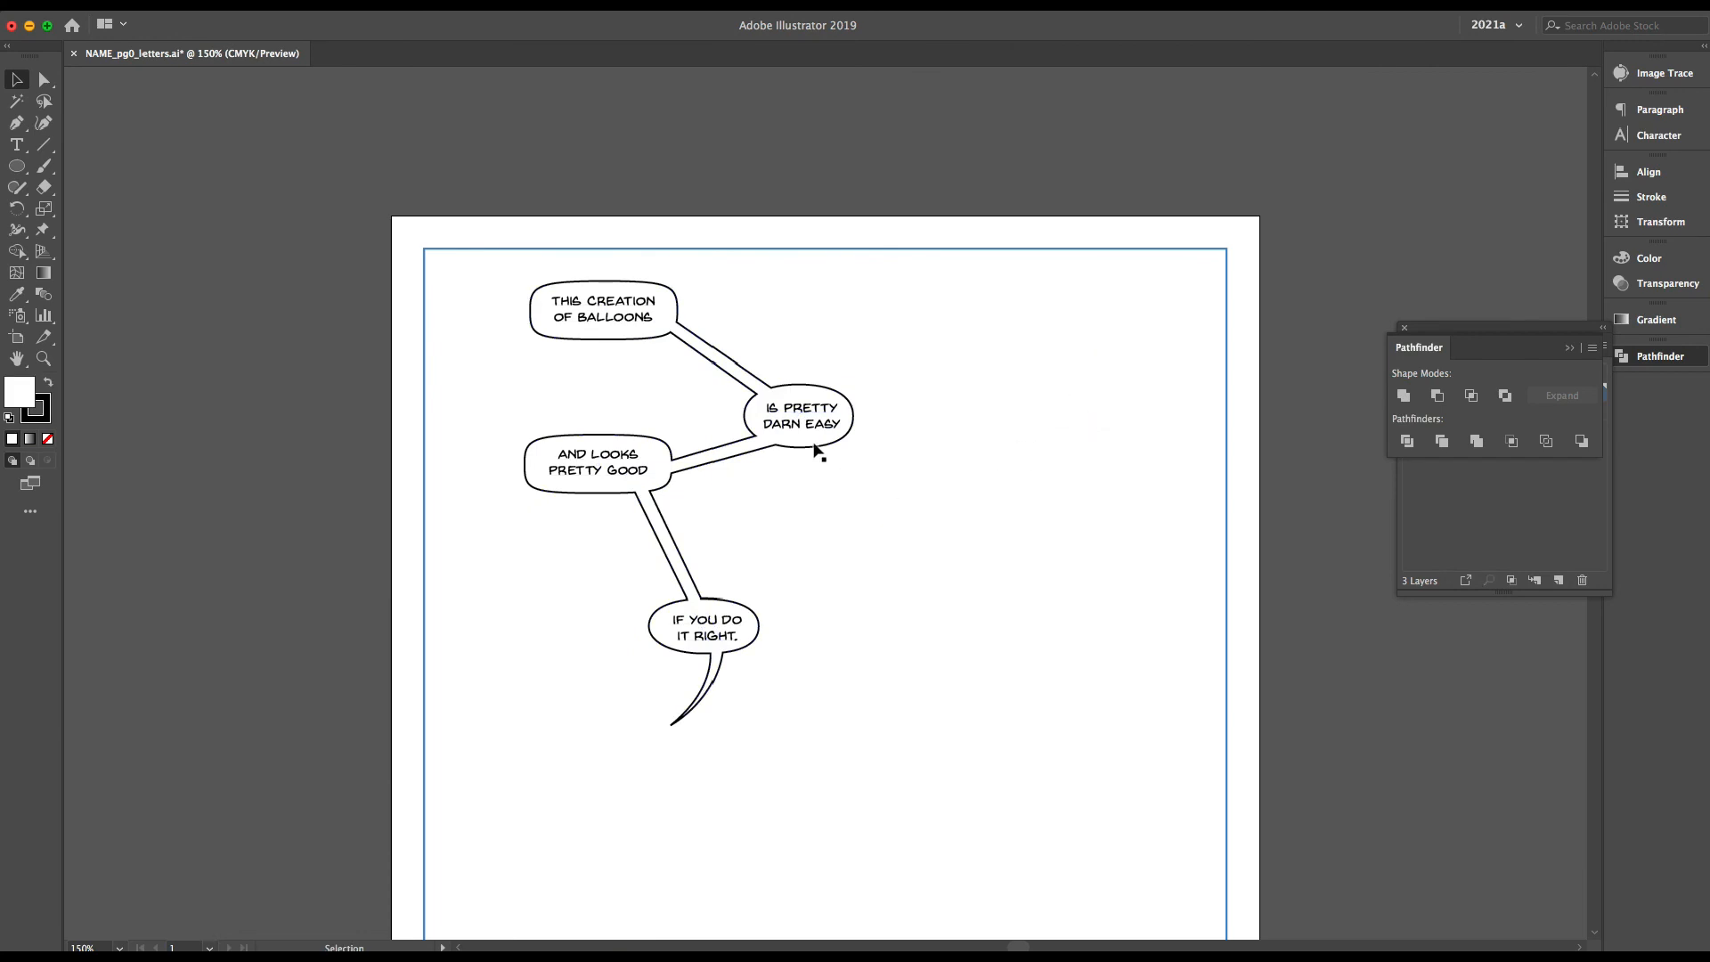
{"action": "left_click_drag", "start_coordinate": [815, 450], "coordinate": [1114, 539]}
{"action": "left_click", "coordinate": [698, 650]}
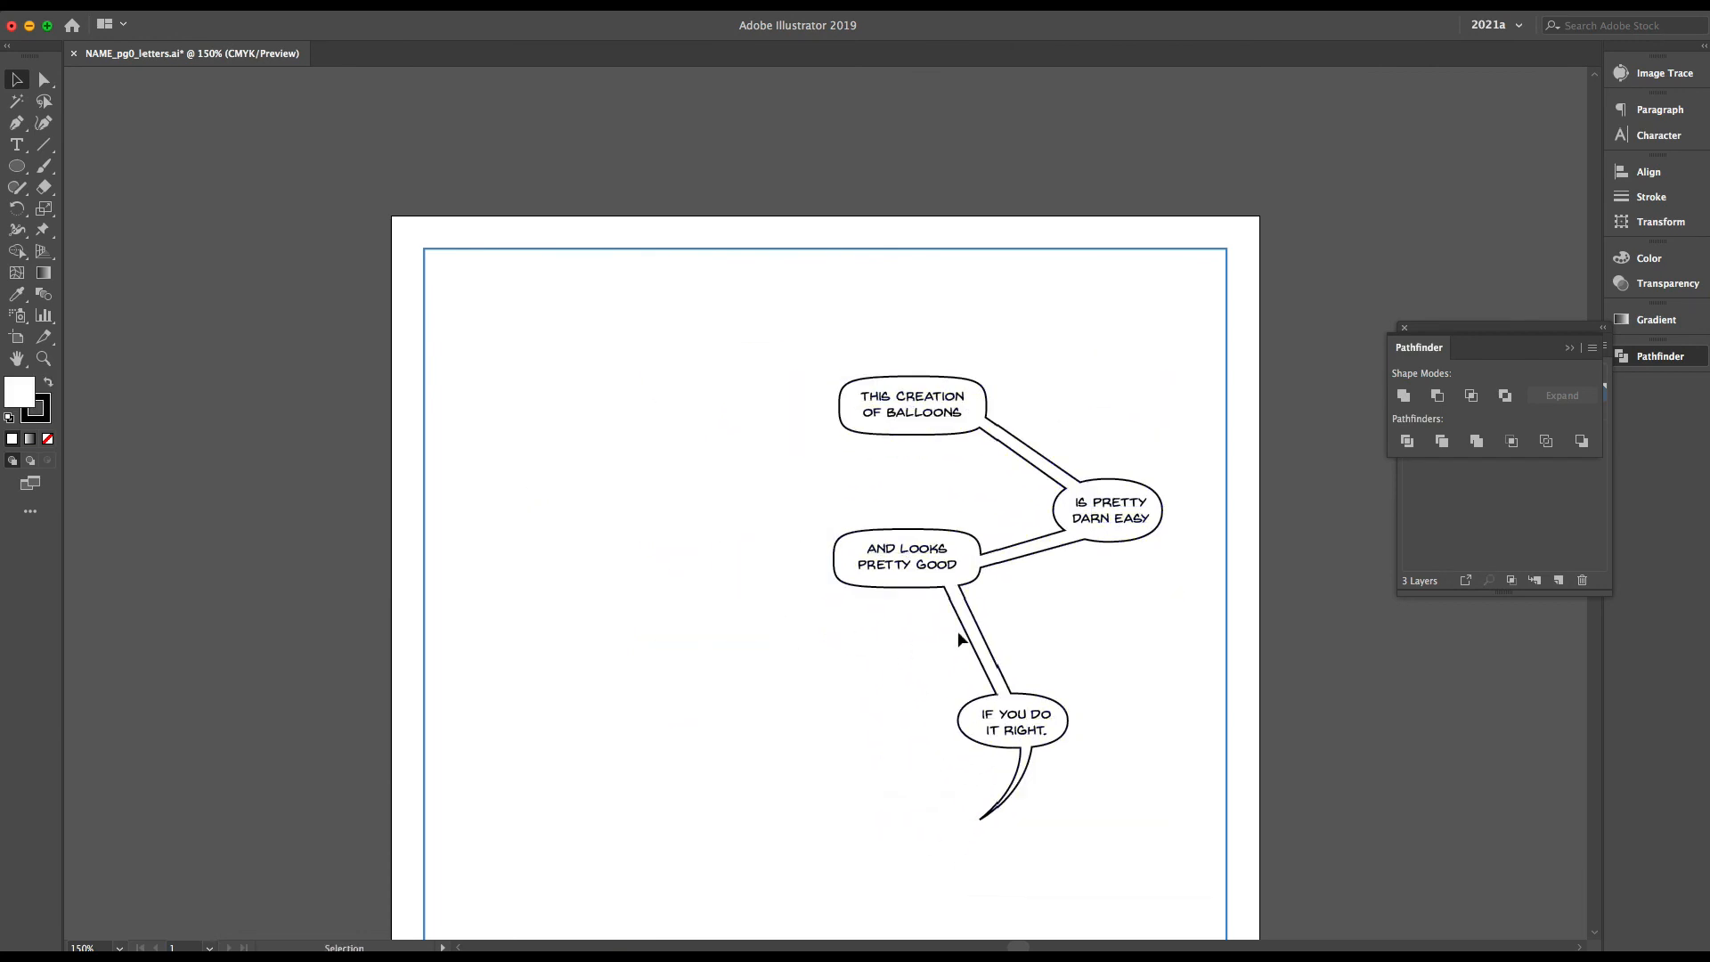
Try shifting the connector's corner anchor inside the "AND LOOKS PRETTY GOOD" balloon outward, and undo it
{"action": "scroll", "coordinate": [1048, 660], "scroll_direction": "up", "scroll_amount": 2}
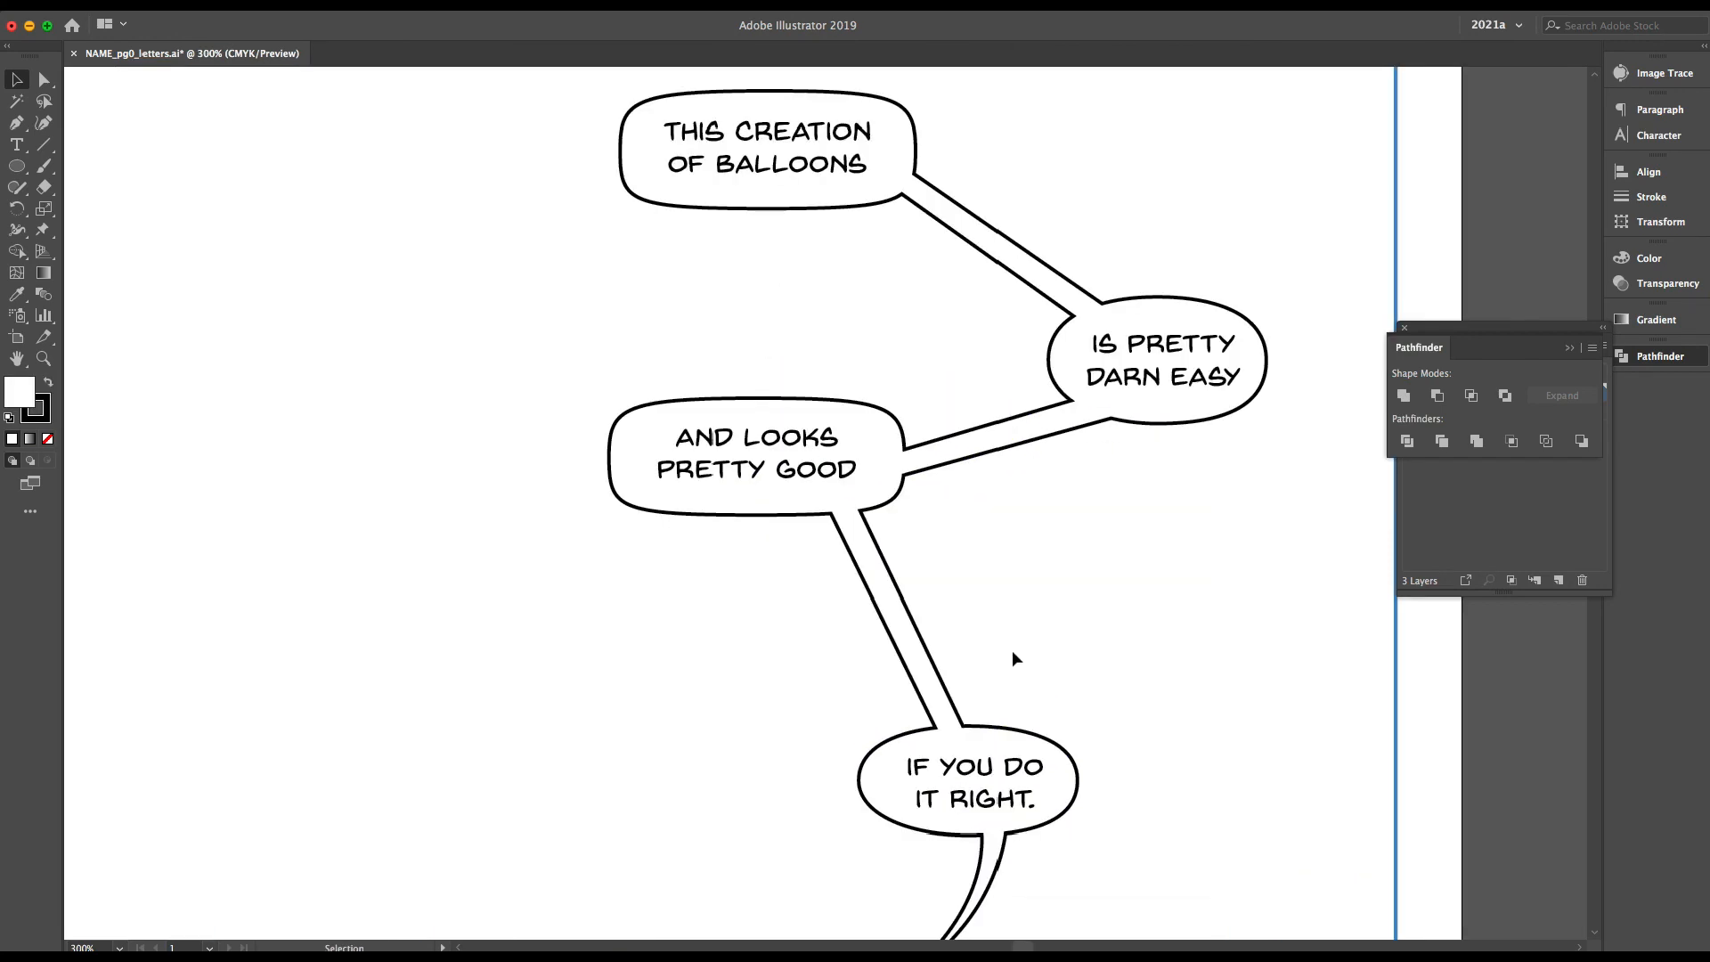
{"action": "left_click_drag", "start_coordinate": [1012, 650], "coordinate": [907, 622]}
{"action": "left_click", "coordinate": [814, 621]}
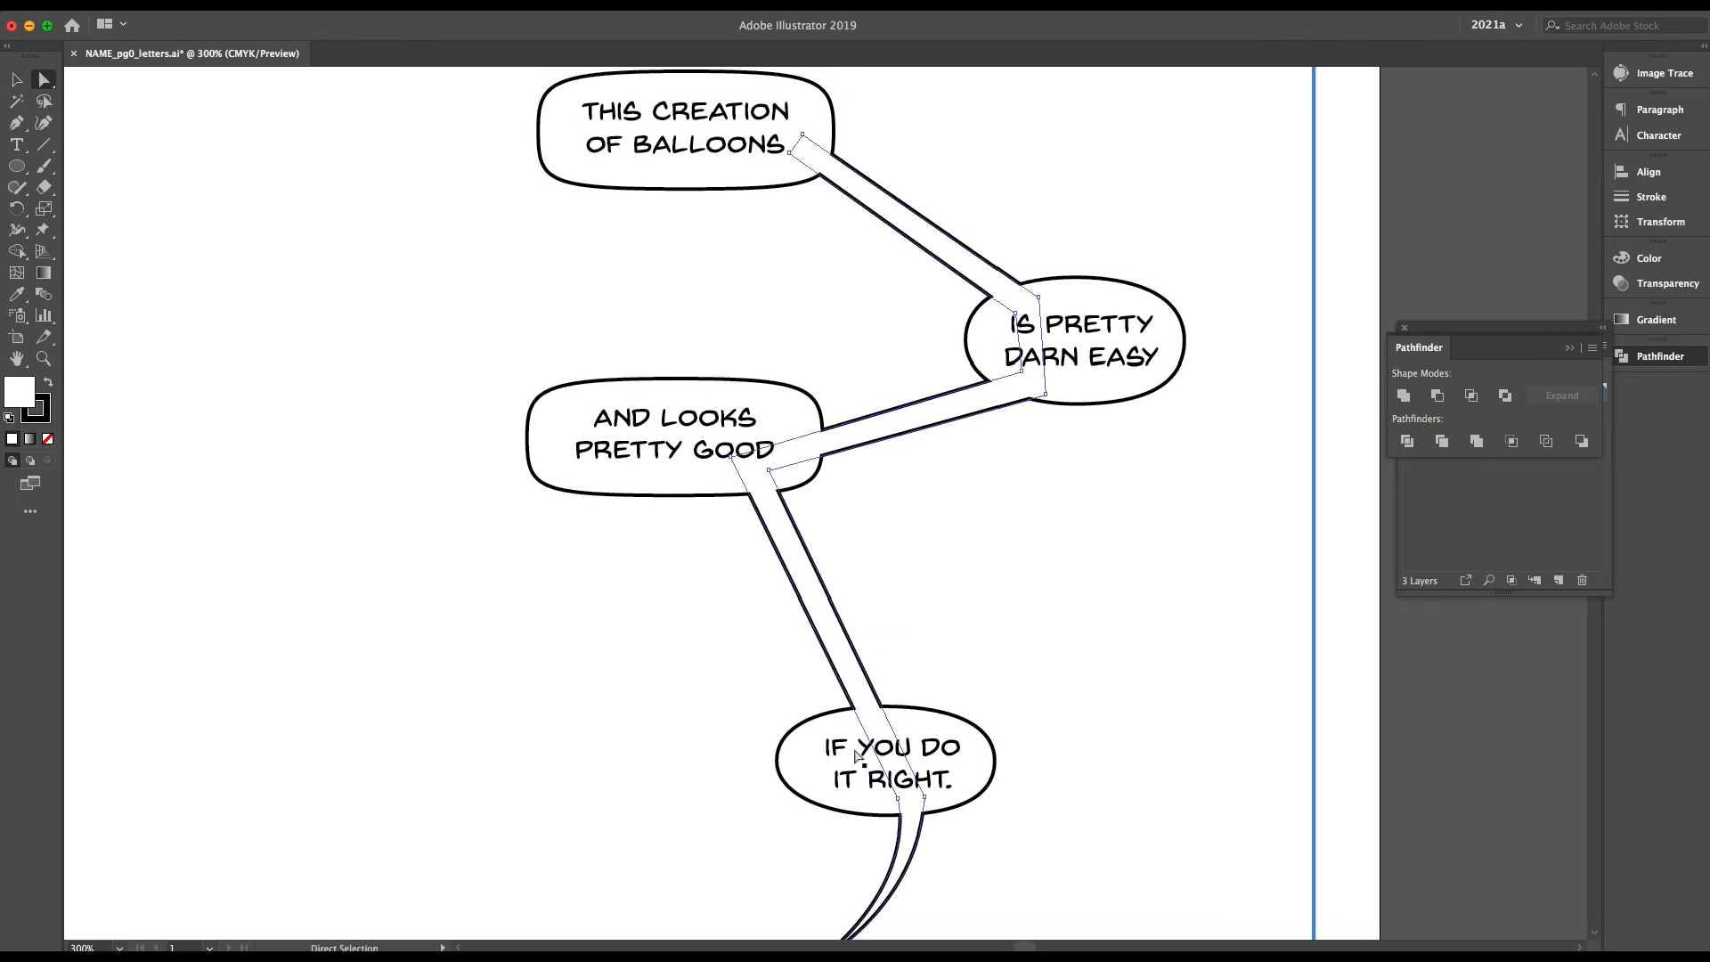
{"action": "left_click_drag", "start_coordinate": [769, 472], "coordinate": [800, 465]}
{"action": "left_click", "coordinate": [1187, 605]}
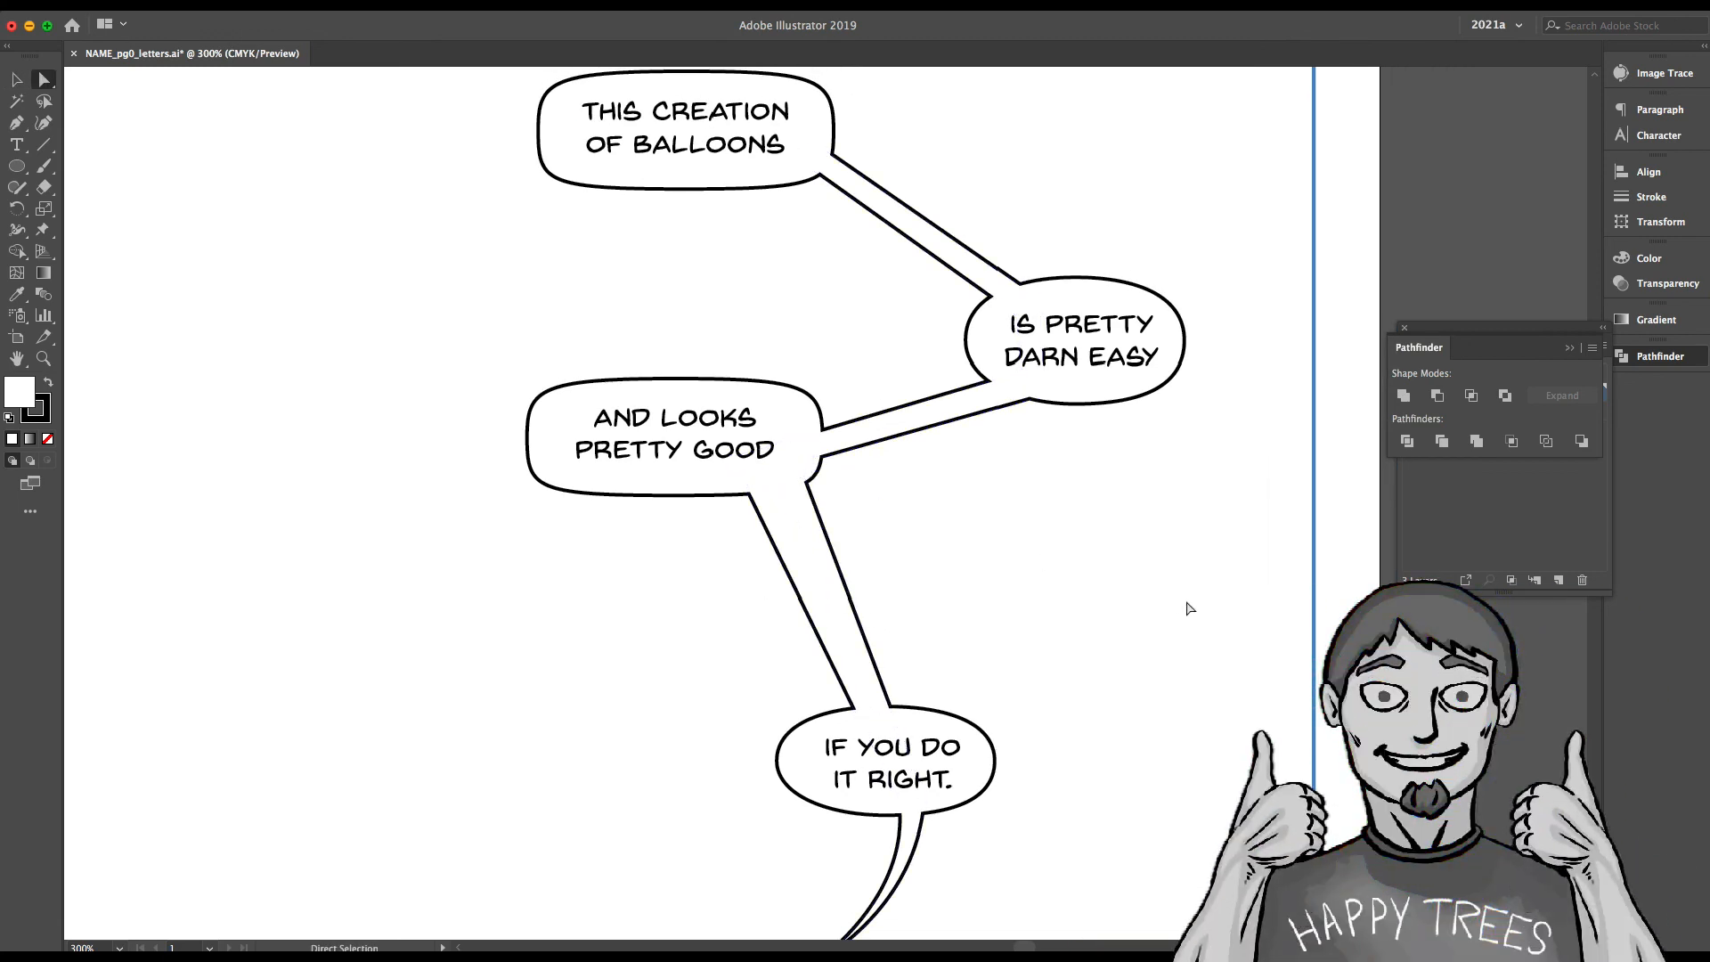
{"action": "key", "text": "ctrl+z"}
{"action": "key", "text": "ctrl+z"}
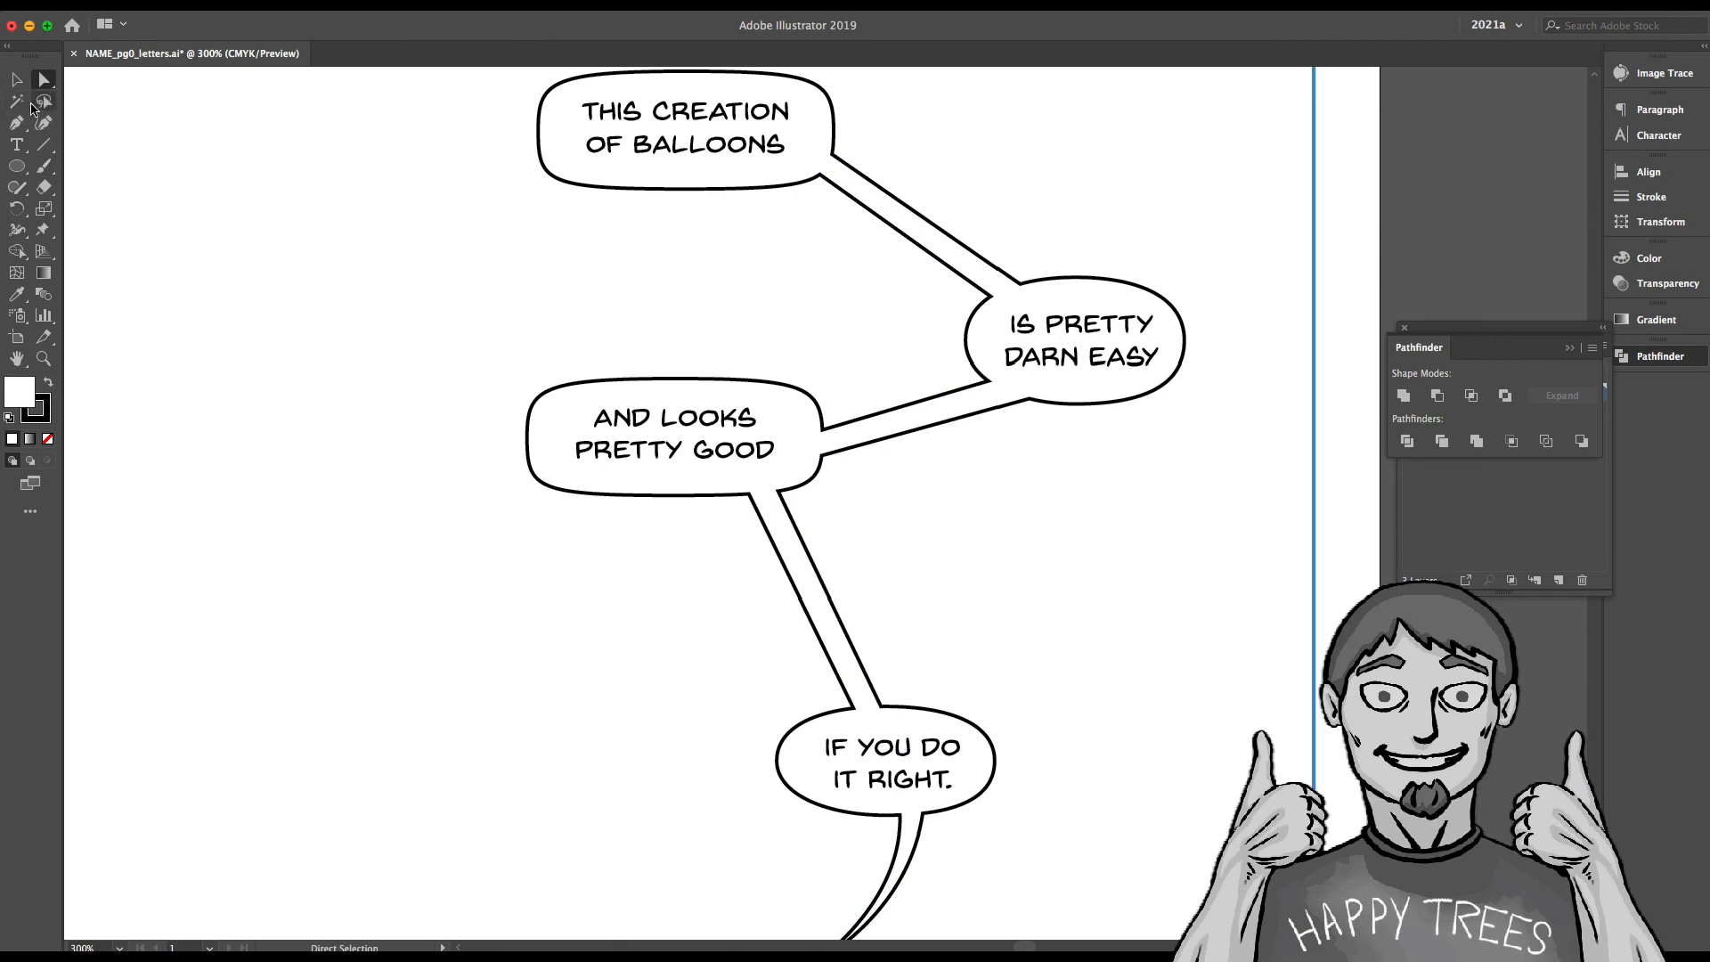
{"action": "key", "text": "v"}
{"action": "scroll", "coordinate": [328, 469], "scroll_direction": "down", "scroll_amount": 1}
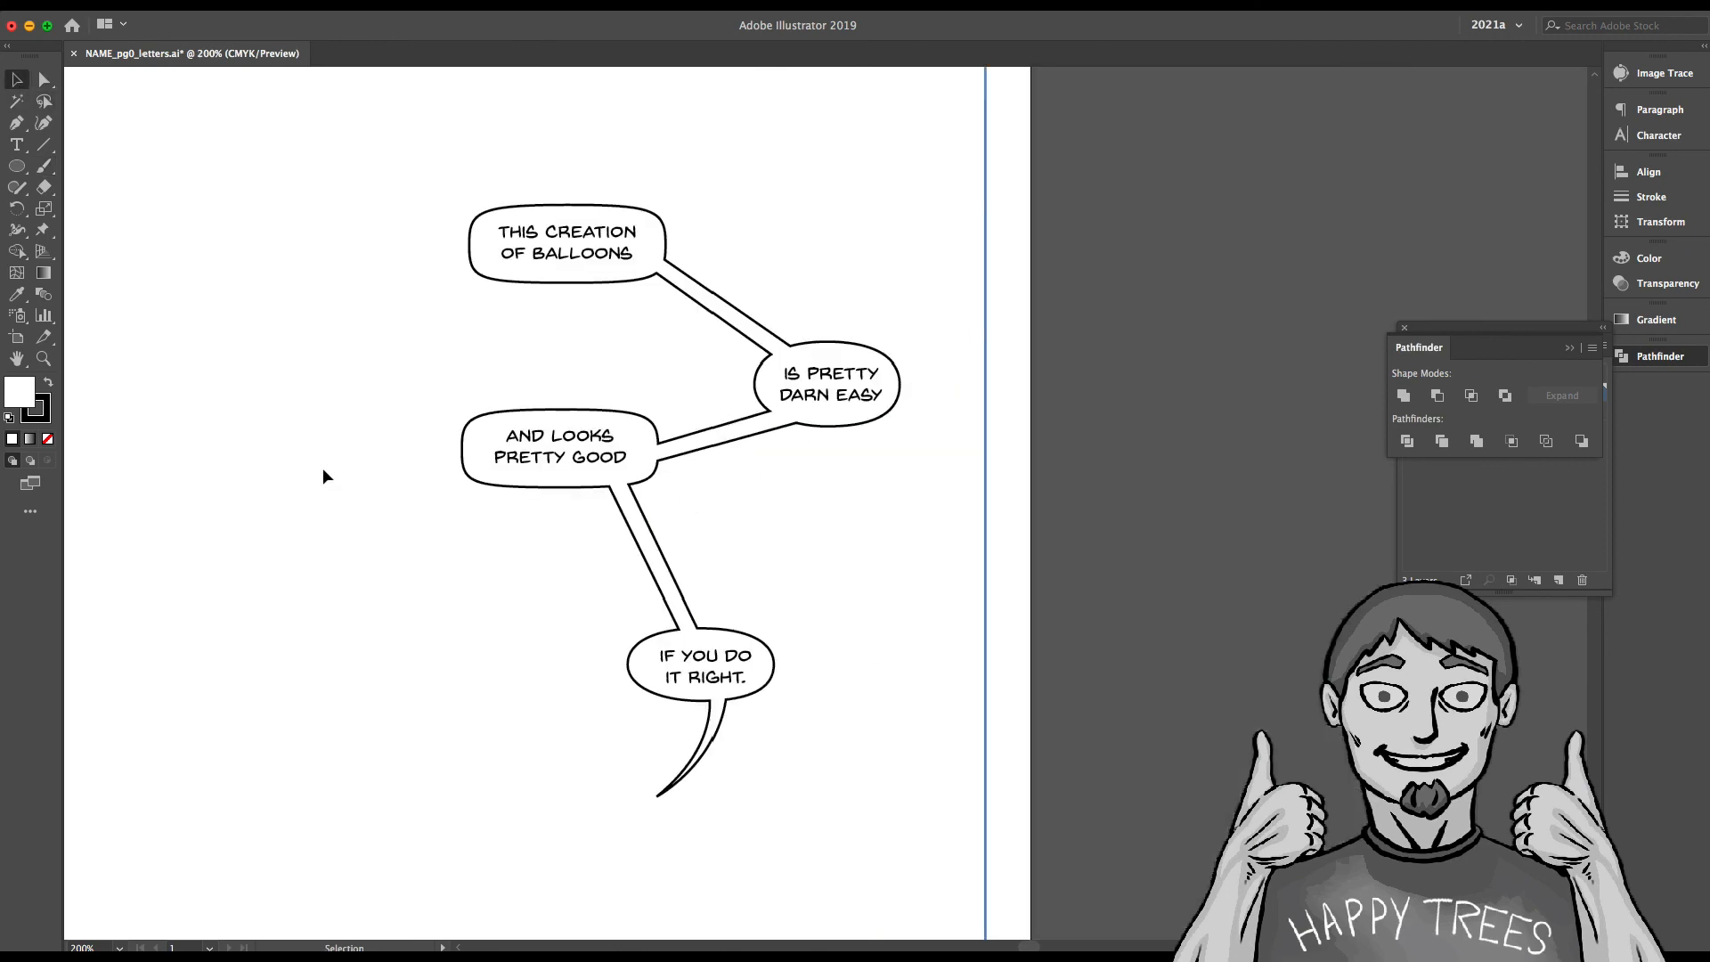
{"action": "scroll", "coordinate": [312, 472], "scroll_direction": "down", "scroll_amount": 2}
{"action": "left_click_drag", "start_coordinate": [305, 477], "coordinate": [751, 496]}
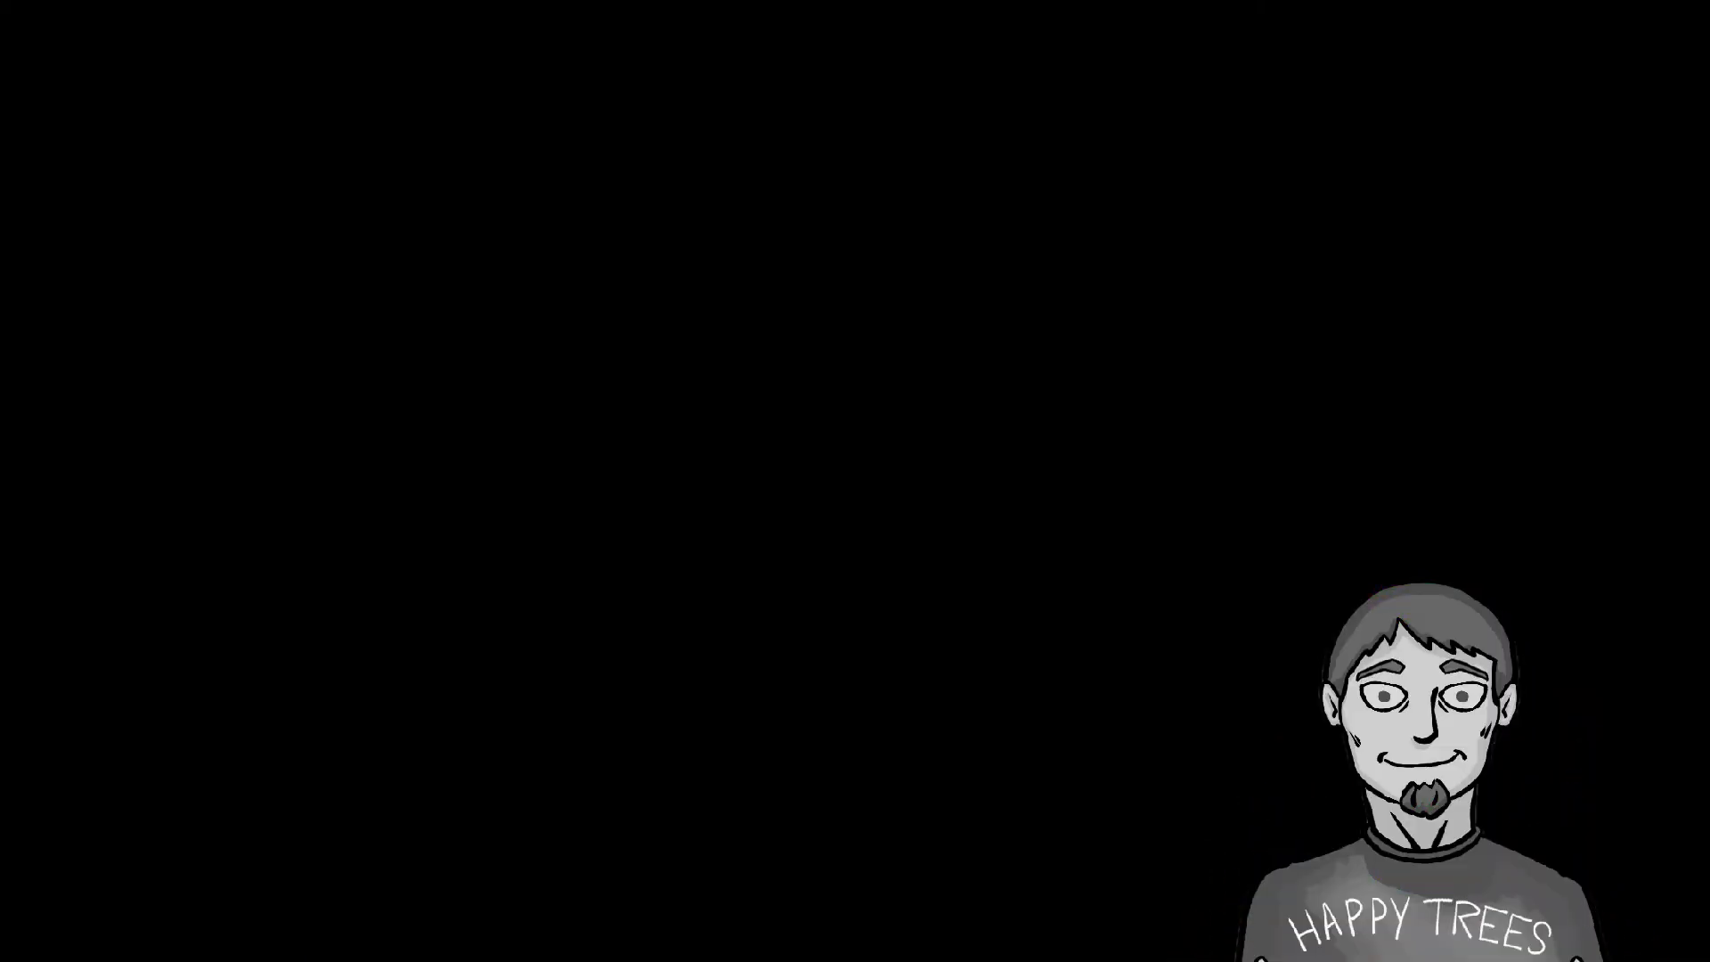